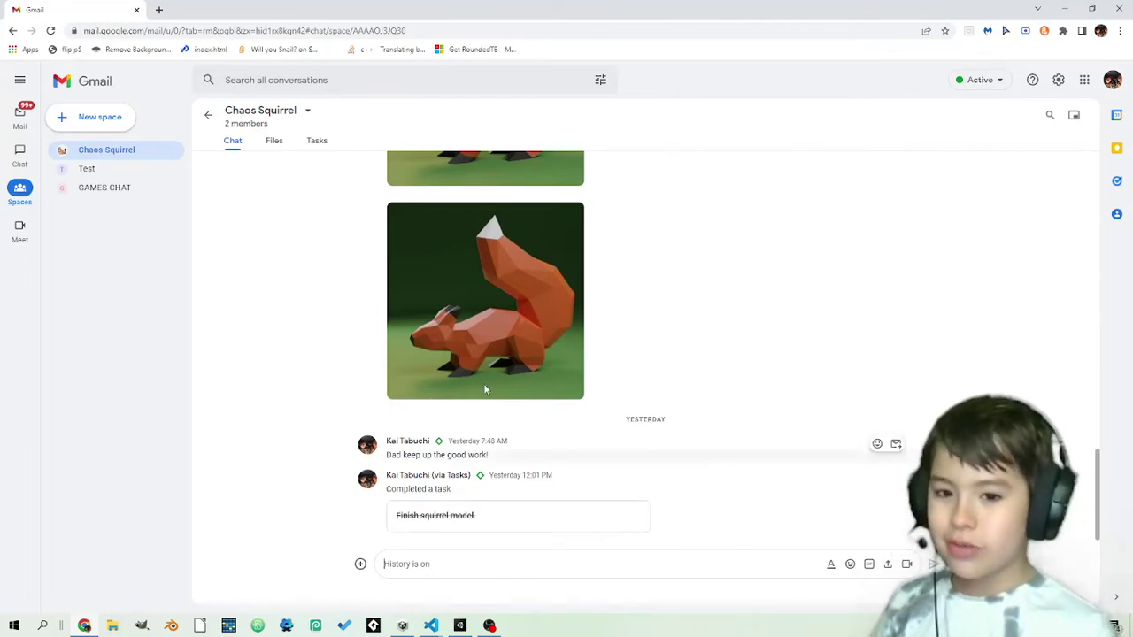
Step: Check the Chaos Squirrel space's shared files, then look back through its chat at the squirrel renders and logo drawing
{"action": "left_click", "coordinate": [276, 142]}
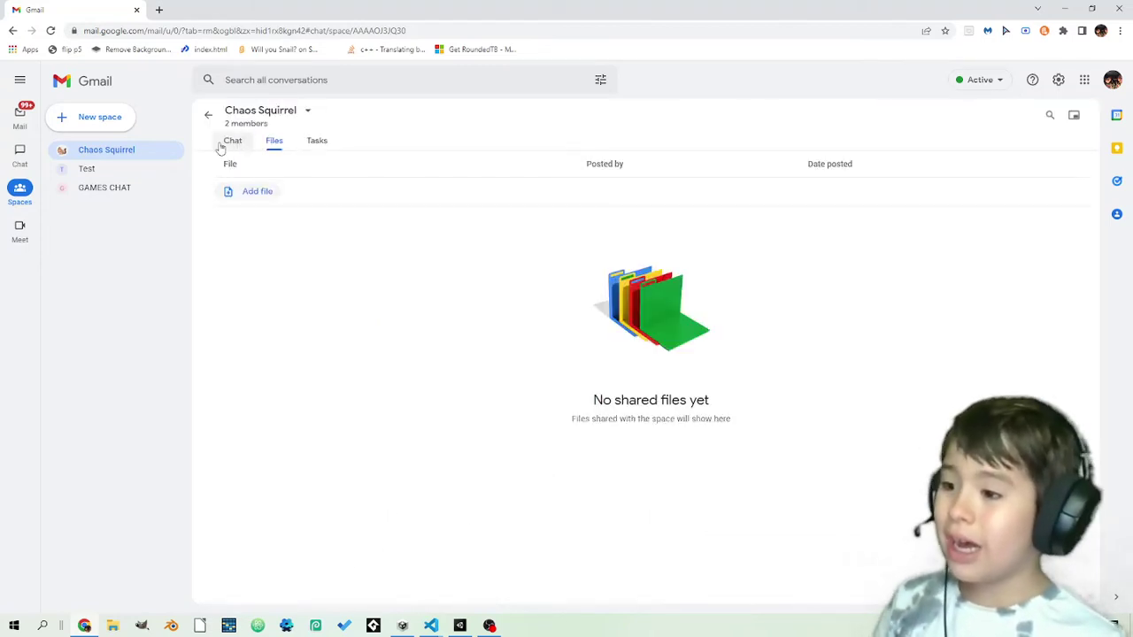
{"action": "left_click", "coordinate": [226, 141]}
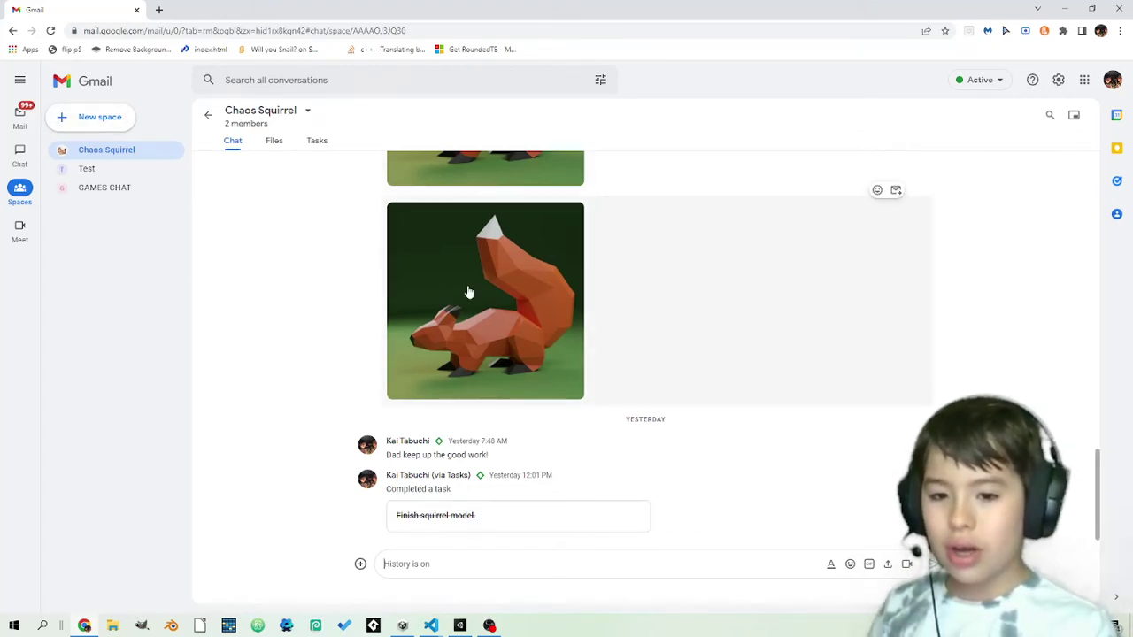
{"action": "scroll", "coordinate": [478, 283], "scroll_direction": "up", "scroll_amount": 2}
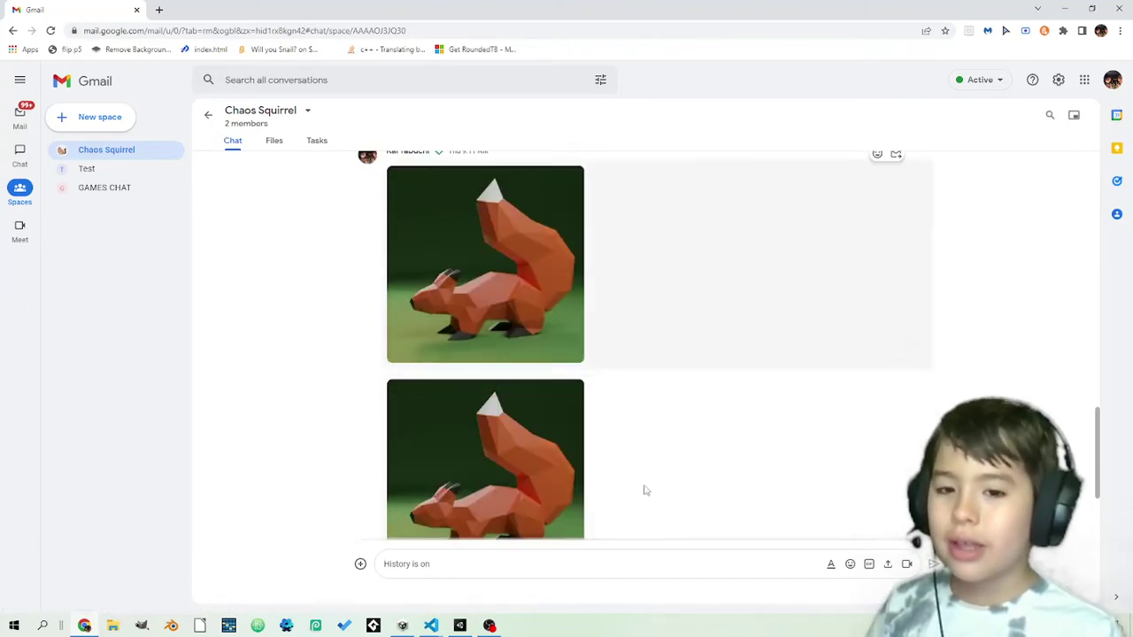
{"action": "scroll", "coordinate": [587, 296], "scroll_direction": "down", "scroll_amount": 2}
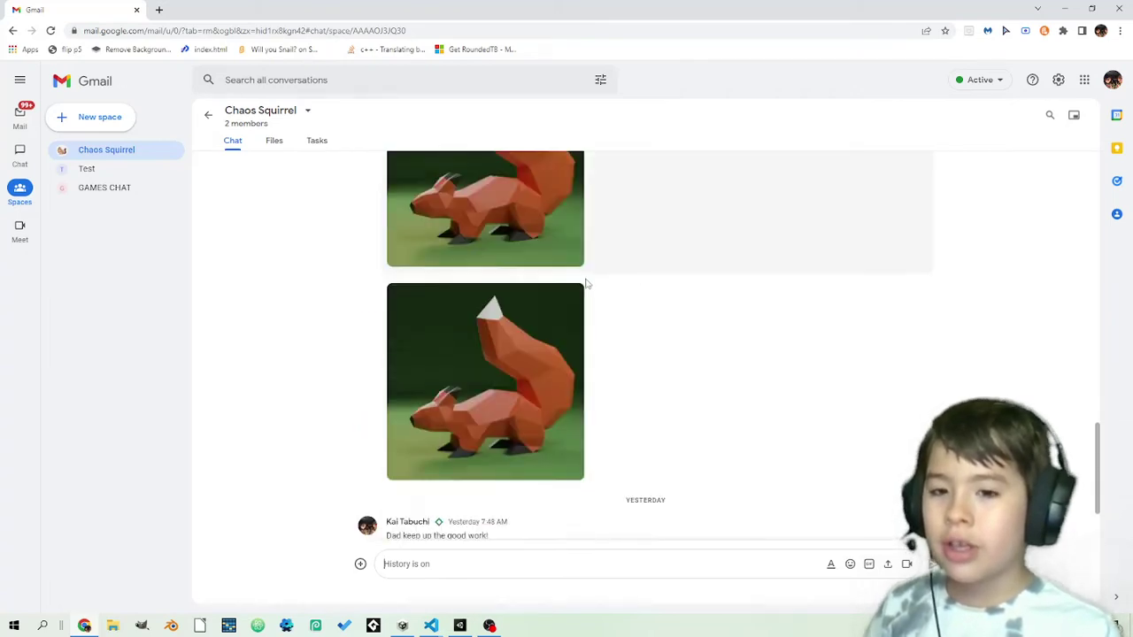
{"action": "scroll", "coordinate": [566, 279], "scroll_direction": "up", "scroll_amount": 10}
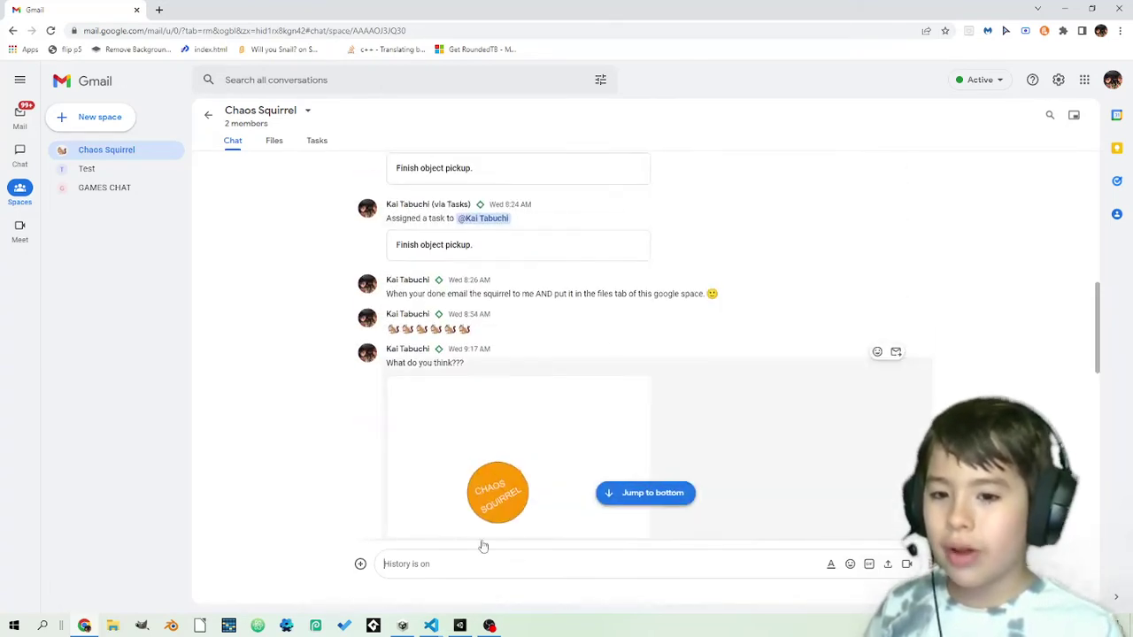
{"action": "scroll", "coordinate": [469, 461], "scroll_direction": "down", "scroll_amount": 4}
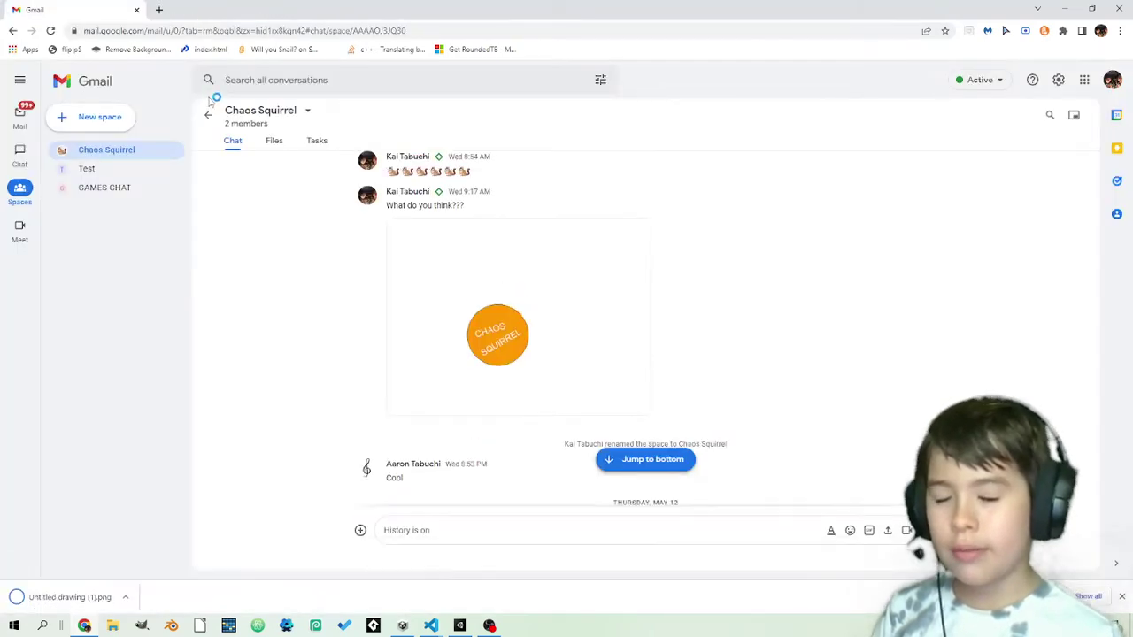
Step: Cancel the download of Untitled drawing (1).png and dismiss the McAfee WebAdvisor scan notice
{"action": "left_click", "coordinate": [126, 597]}
{"action": "left_click", "coordinate": [148, 577]}
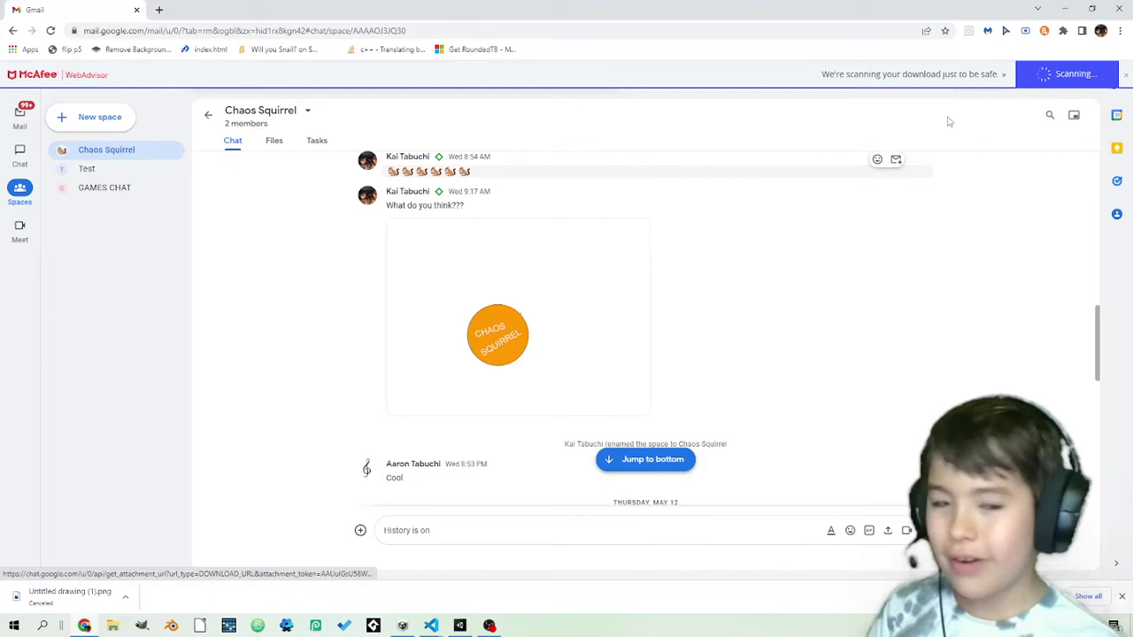
{"action": "left_click", "coordinate": [1125, 74]}
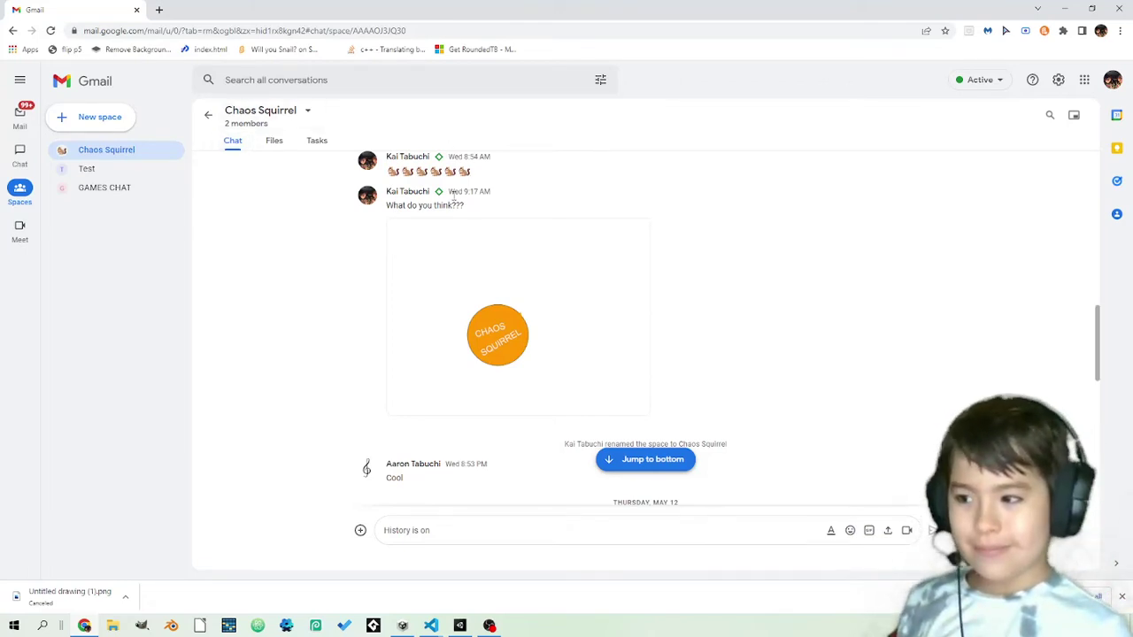
Step: Review the Chaos Squirrel space's task list and check the due date of "Finish player movement" without changing it
{"action": "scroll", "coordinate": [668, 304], "scroll_direction": "down", "scroll_amount": 10}
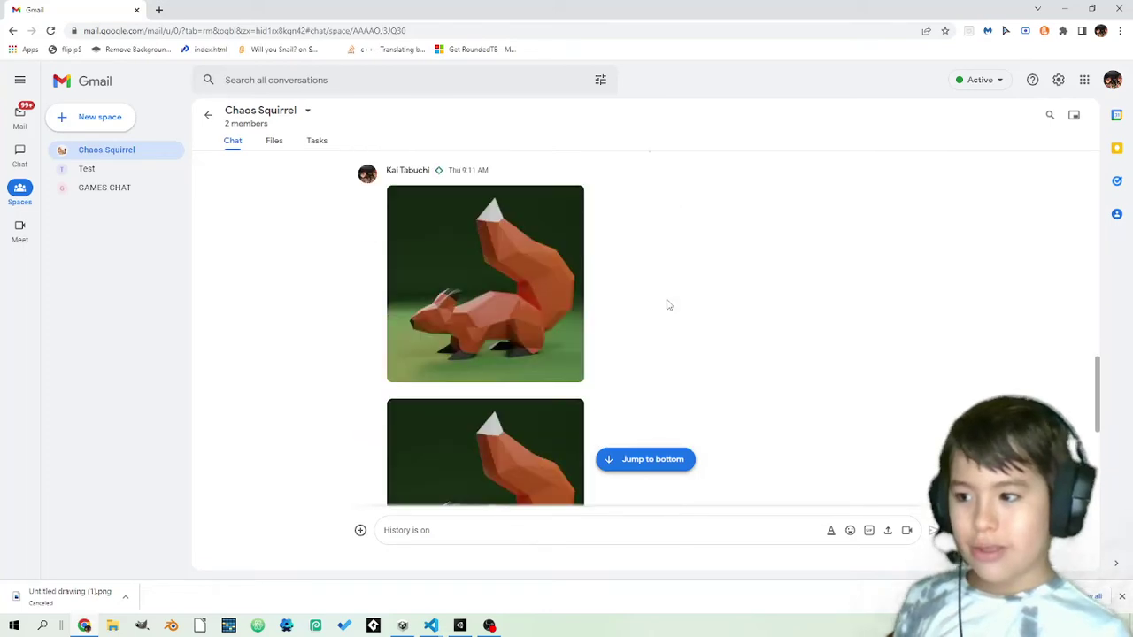
{"action": "left_click", "coordinate": [317, 141]}
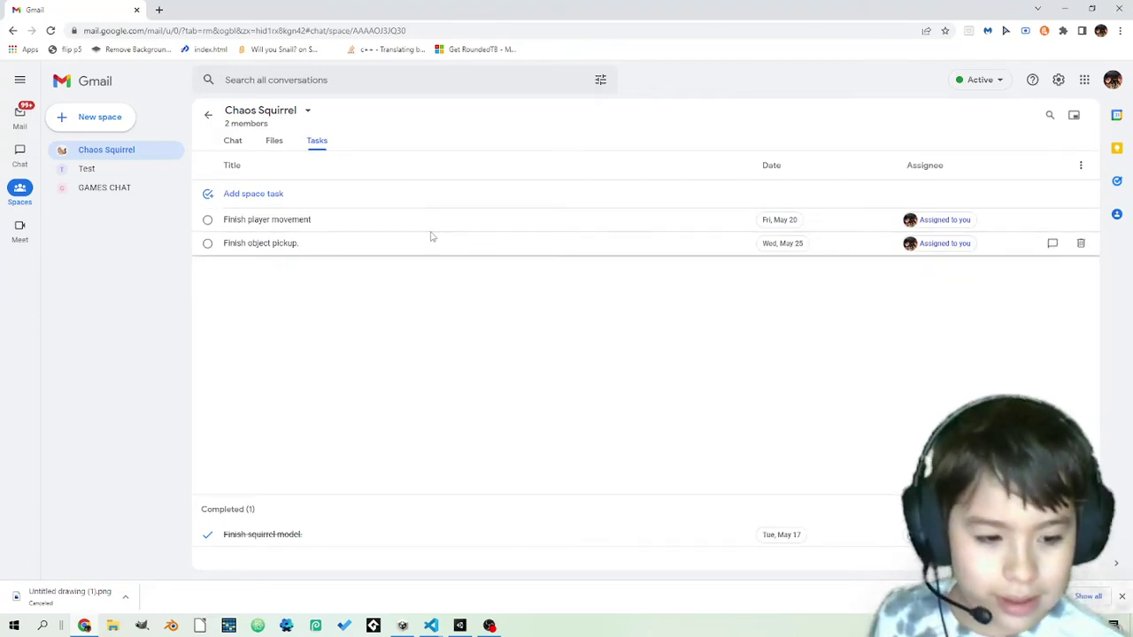
{"action": "left_click", "coordinate": [784, 219]}
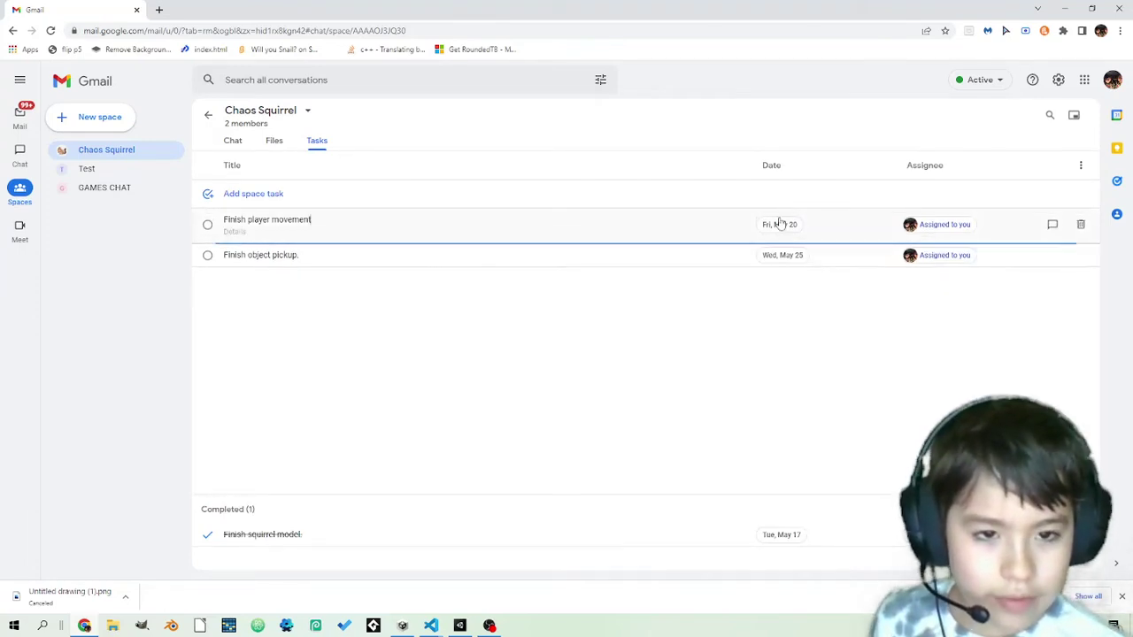
{"action": "left_click", "coordinate": [780, 224]}
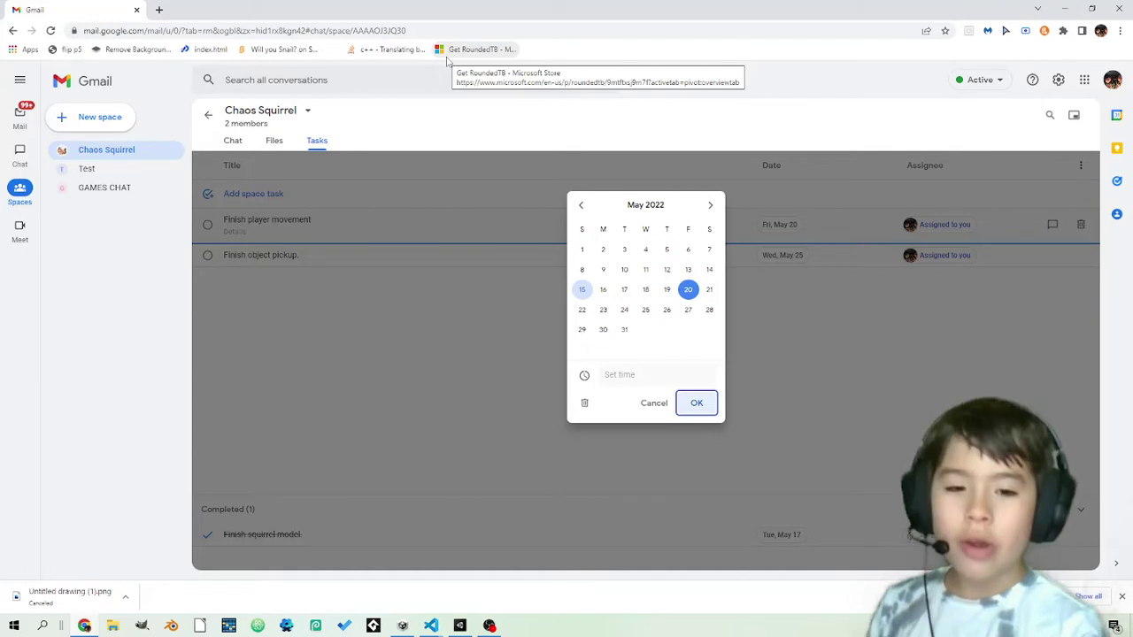
{"action": "left_click", "coordinate": [655, 402]}
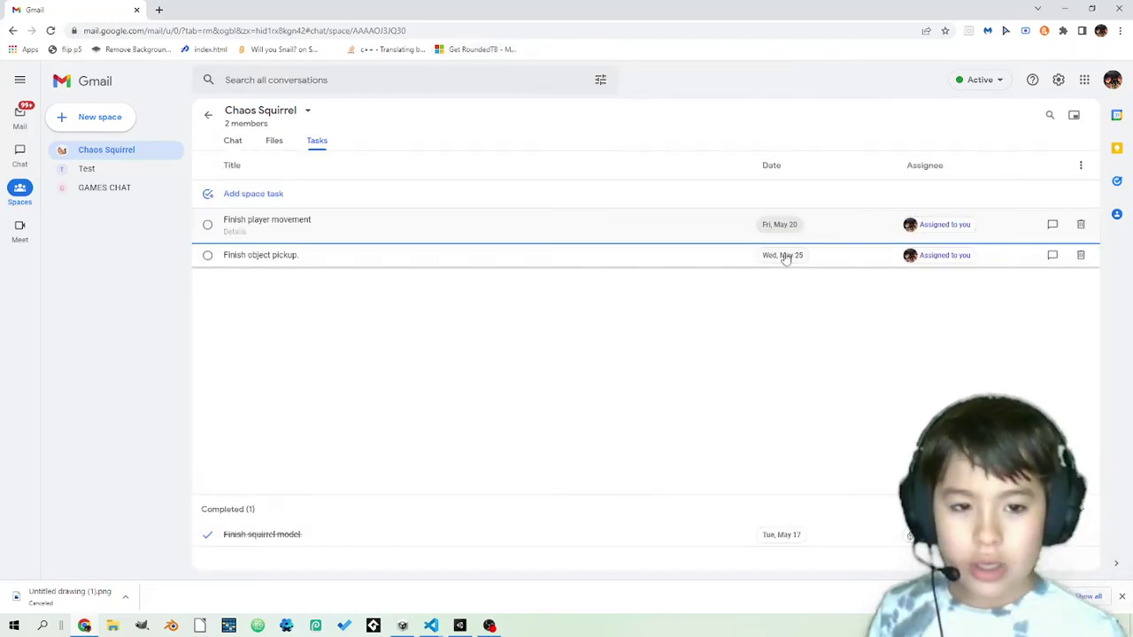
Step: Set the due date of the "Finish object pickup." task to Thursday, May 26
{"action": "left_click", "coordinate": [785, 256]}
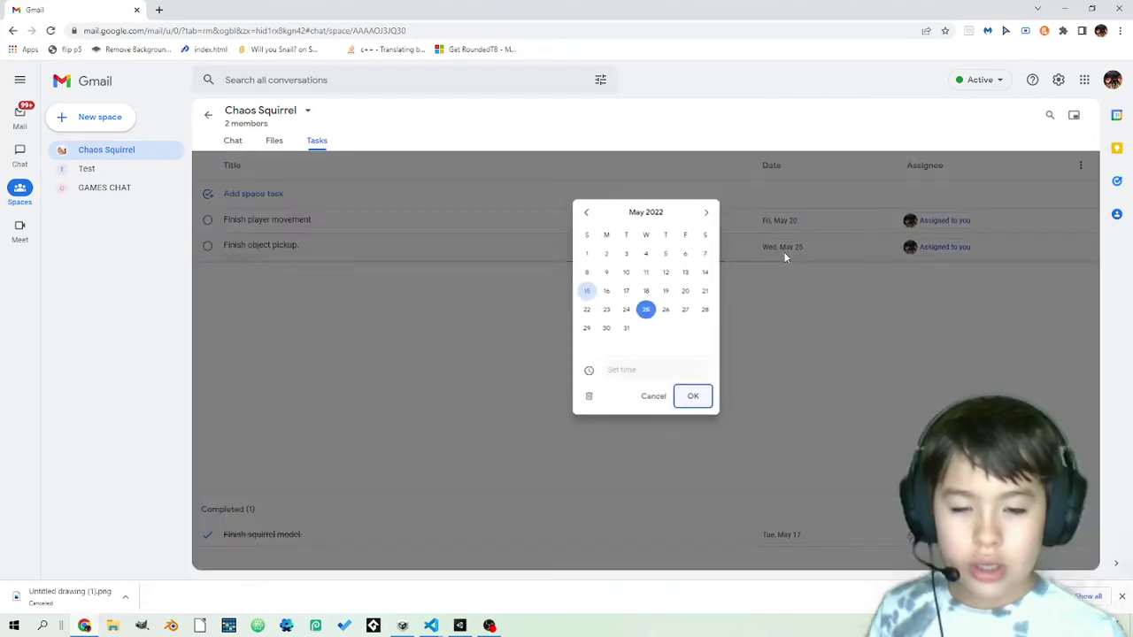
{"action": "left_click", "coordinate": [667, 310]}
{"action": "left_click", "coordinate": [697, 404]}
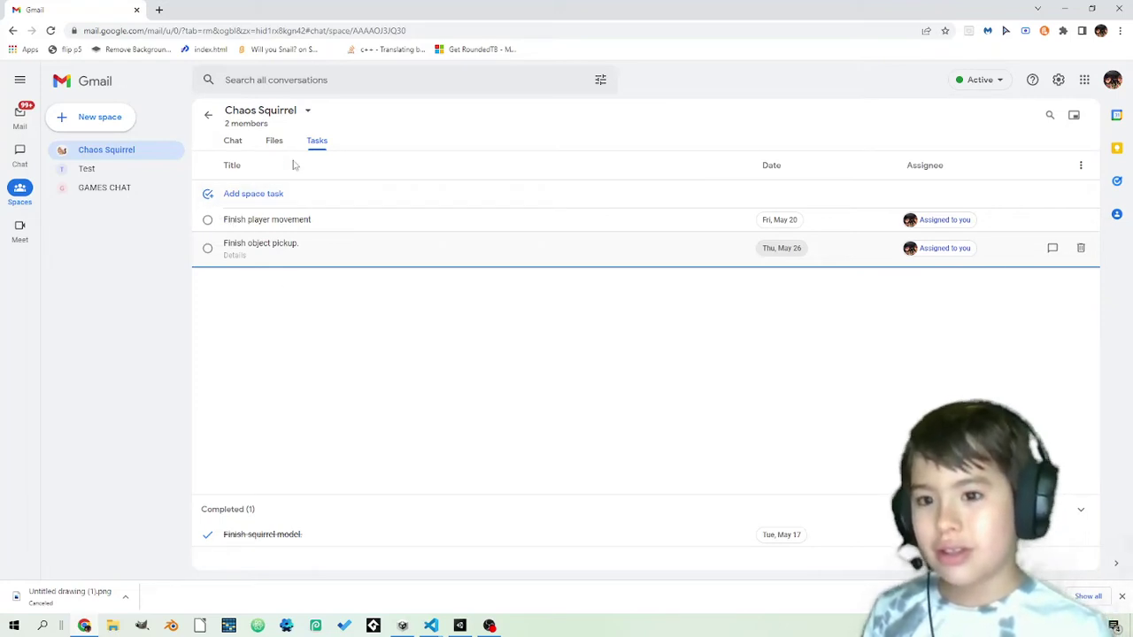
Step: Add a space task titled "Menu" and discard the extra blank task entry
{"action": "left_click", "coordinate": [275, 203]}
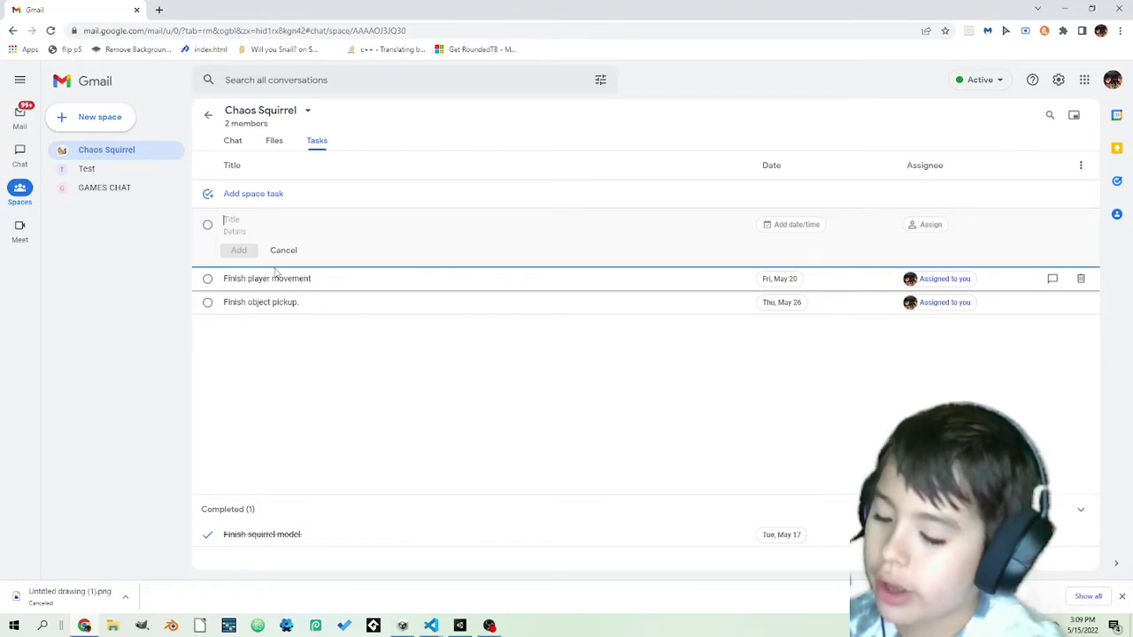
{"action": "type", "text": "Menu"}
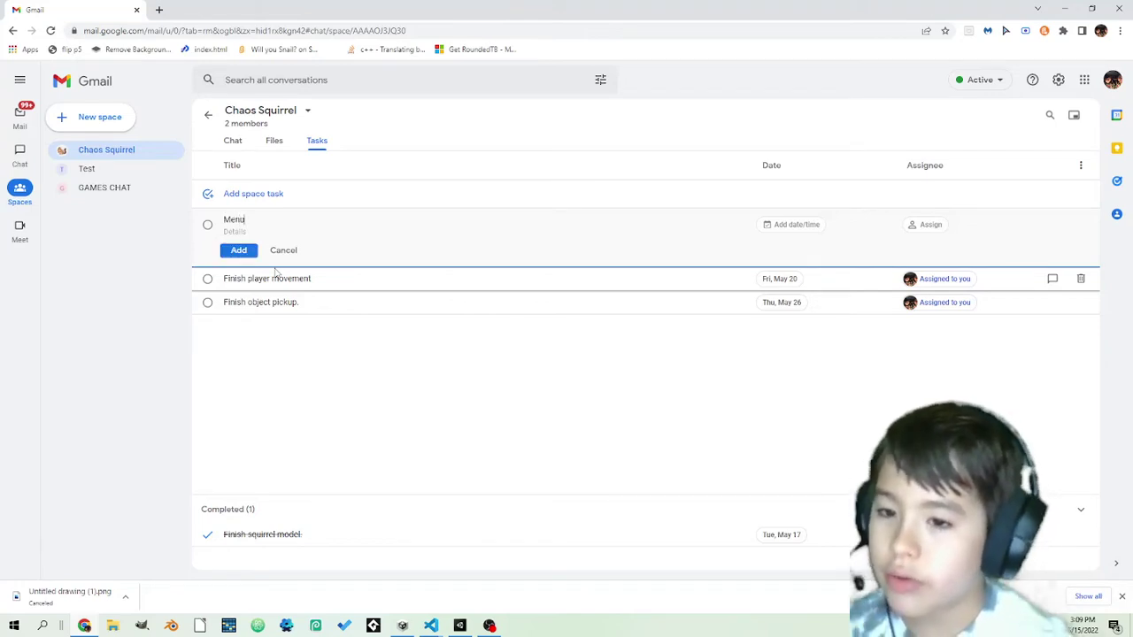
{"action": "key", "text": "Return"}
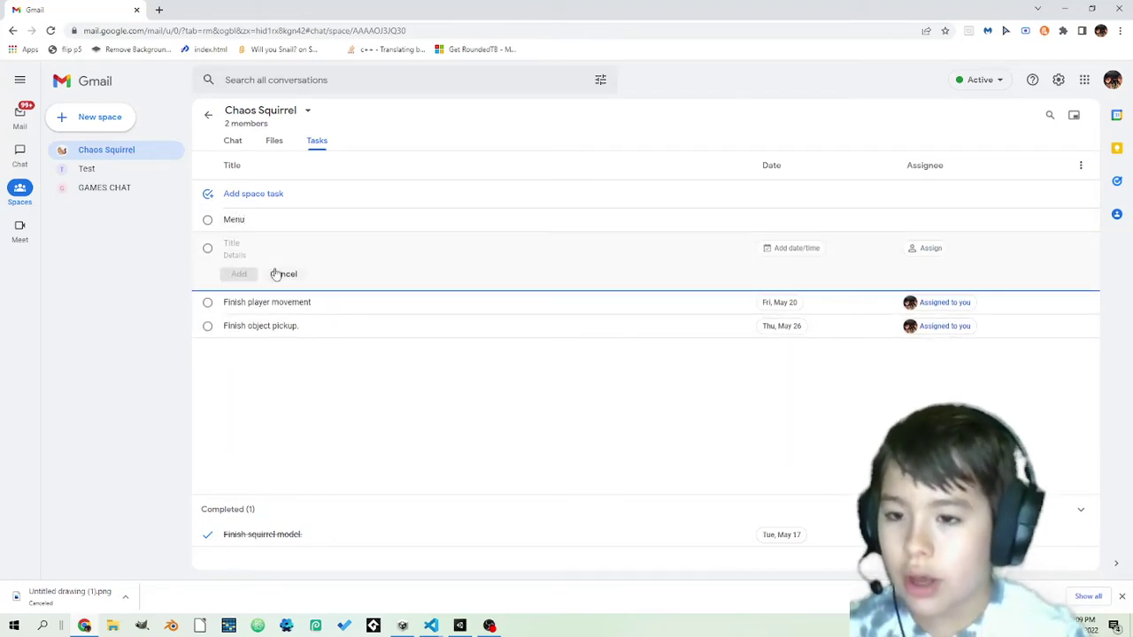
{"action": "left_click", "coordinate": [281, 274]}
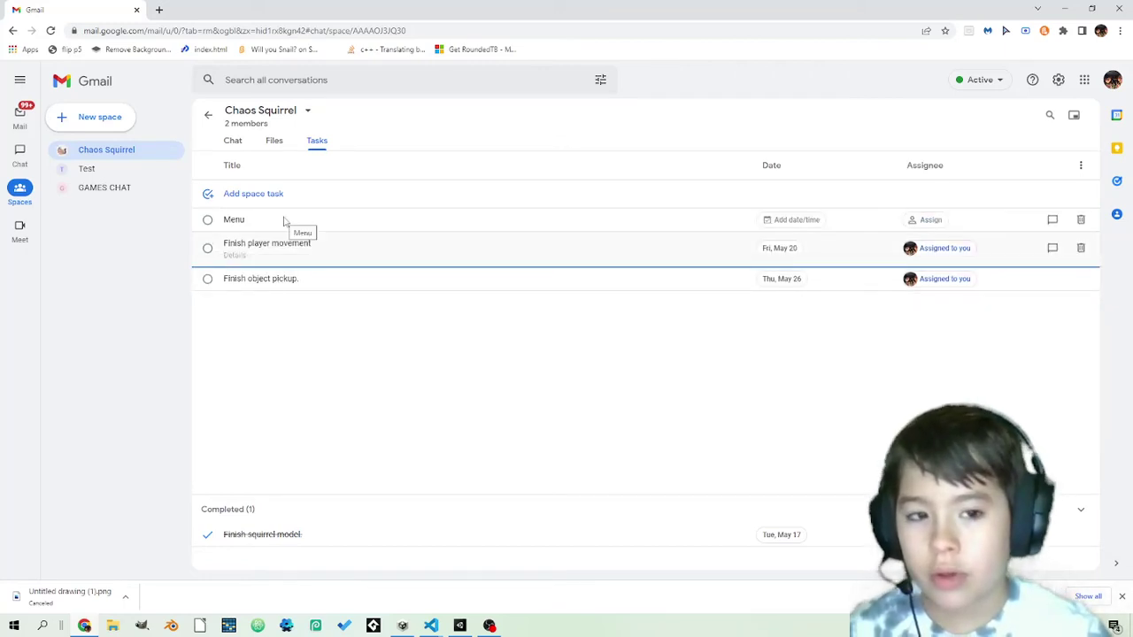
Step: Assign the Menu task to yourself and set its due date to Wednesday, May 18
{"action": "left_click", "coordinate": [929, 224]}
{"action": "left_click", "coordinate": [895, 281]}
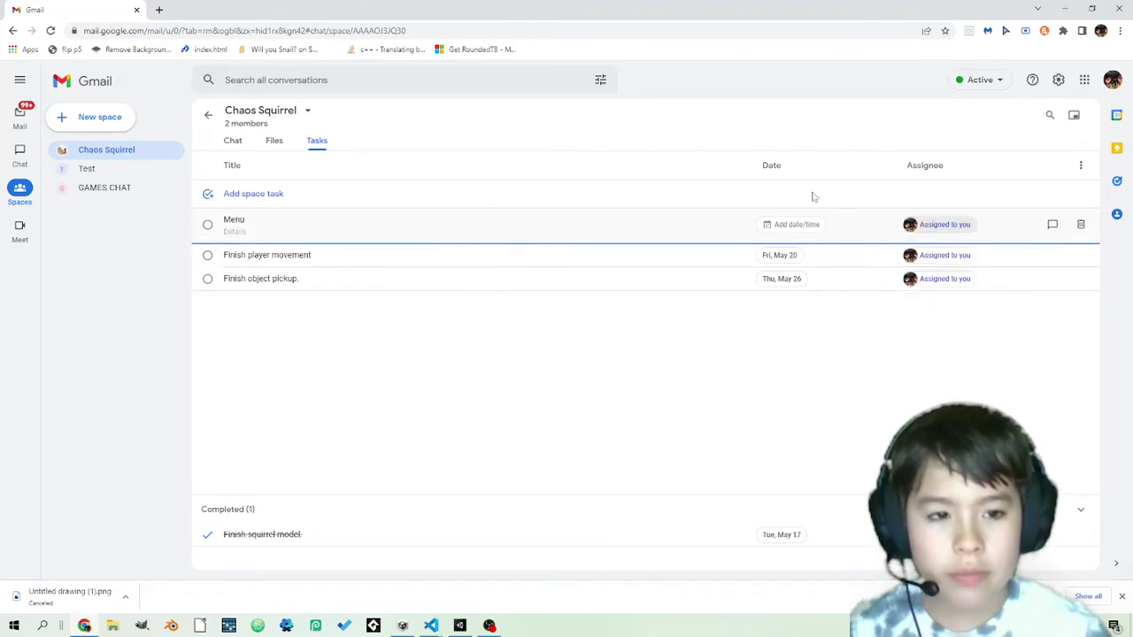
{"action": "left_click", "coordinate": [787, 225]}
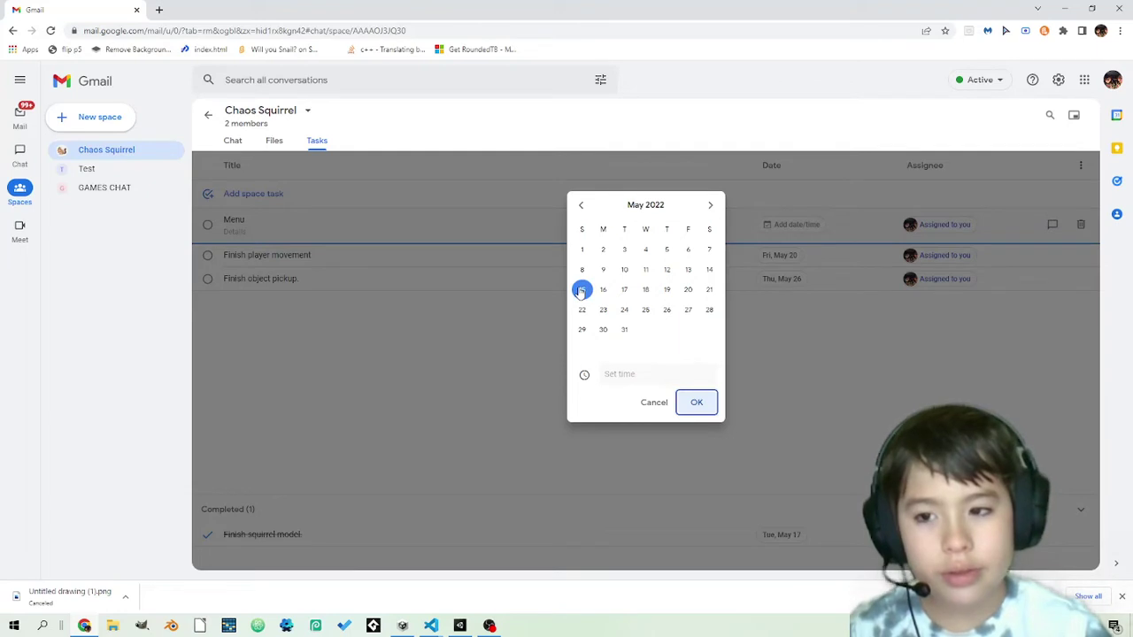
{"action": "left_click", "coordinate": [644, 292]}
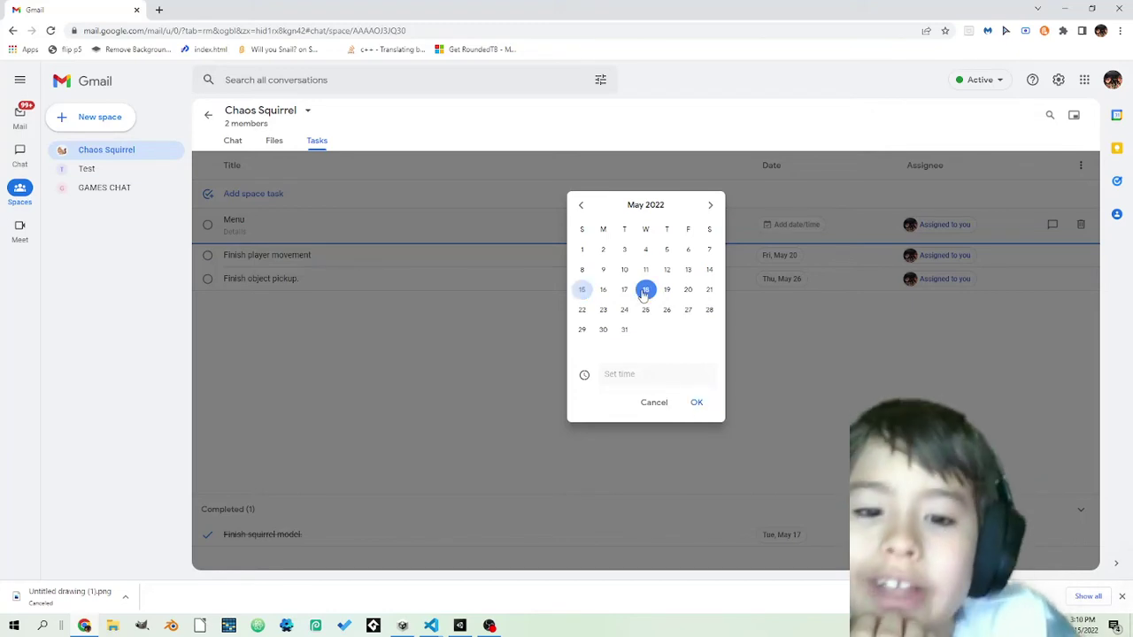
{"action": "left_click", "coordinate": [697, 404]}
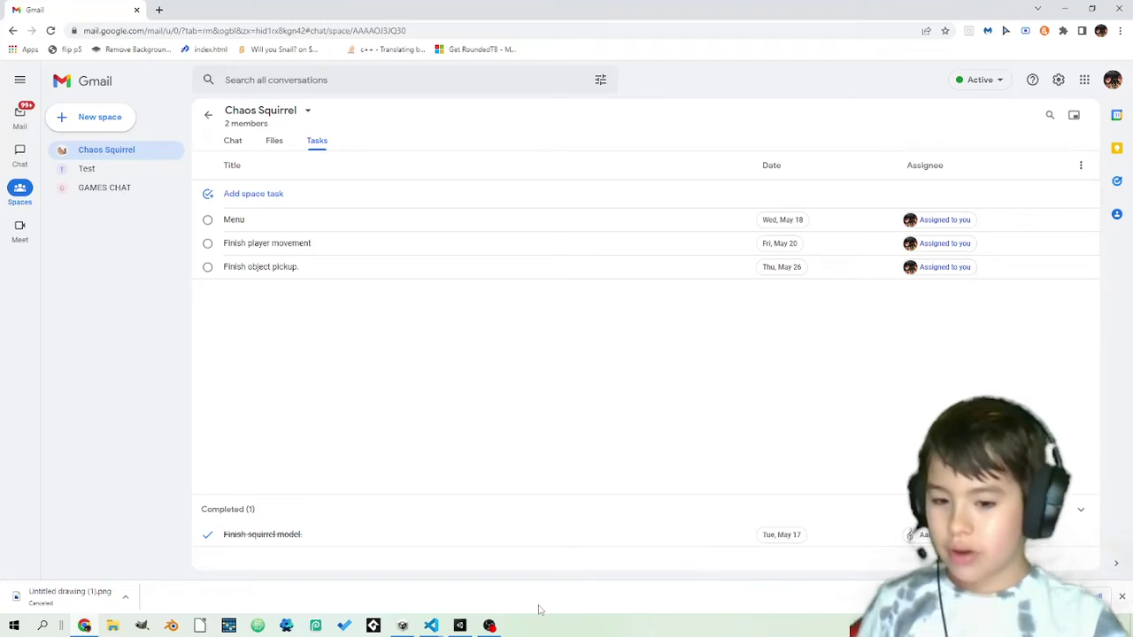
Step: Switch to the Chaos Squirrel project in Unity and play-test SampleScene by moving and turning the squirrel around the neighborhood
{"action": "left_click", "coordinate": [460, 626]}
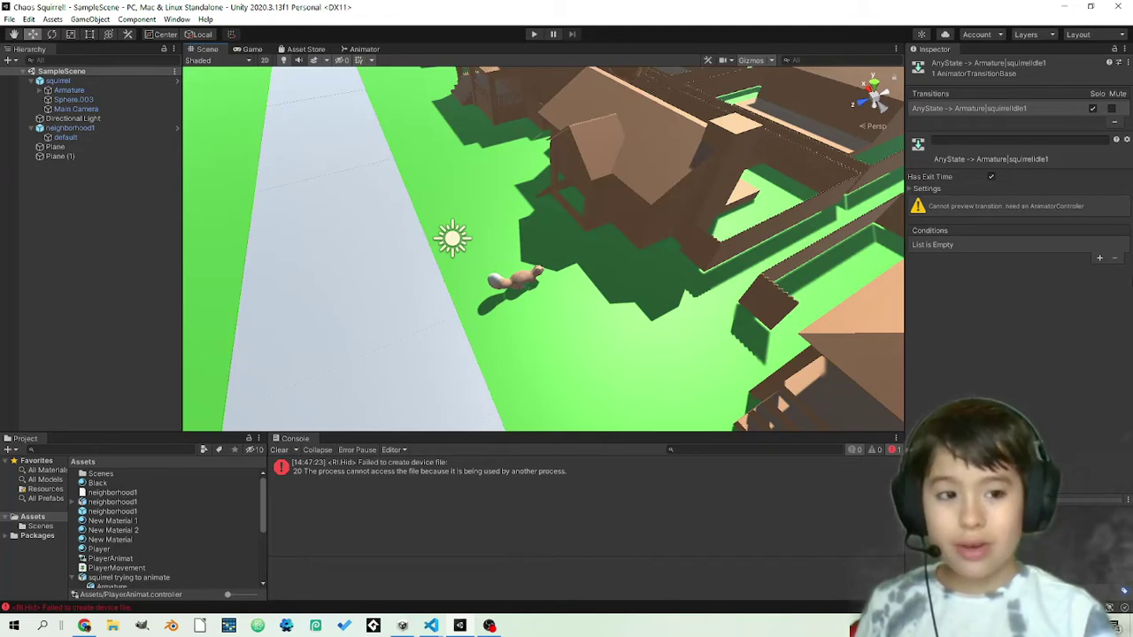
{"action": "left_click", "coordinate": [523, 34]}
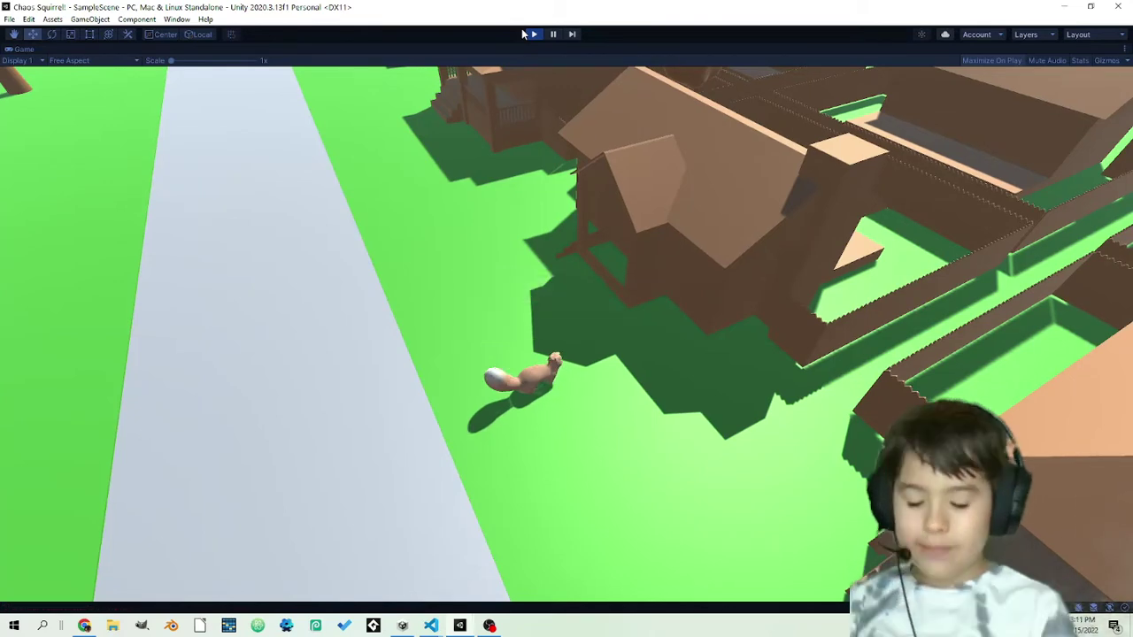
{"action": "key", "text": "a"}
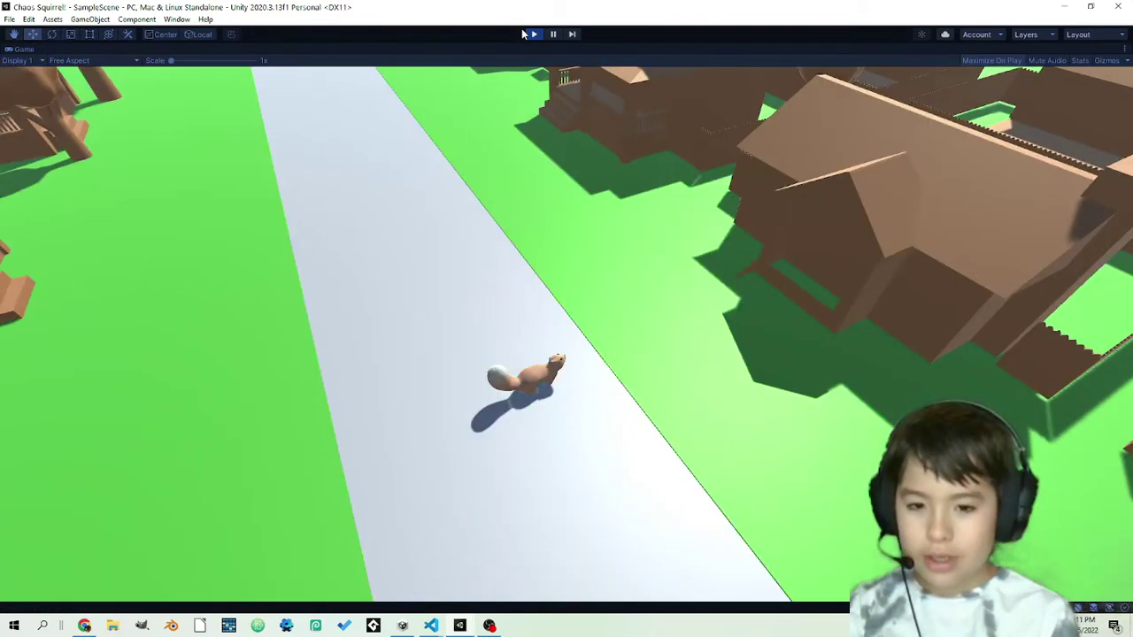
{"action": "key", "text": "d"}
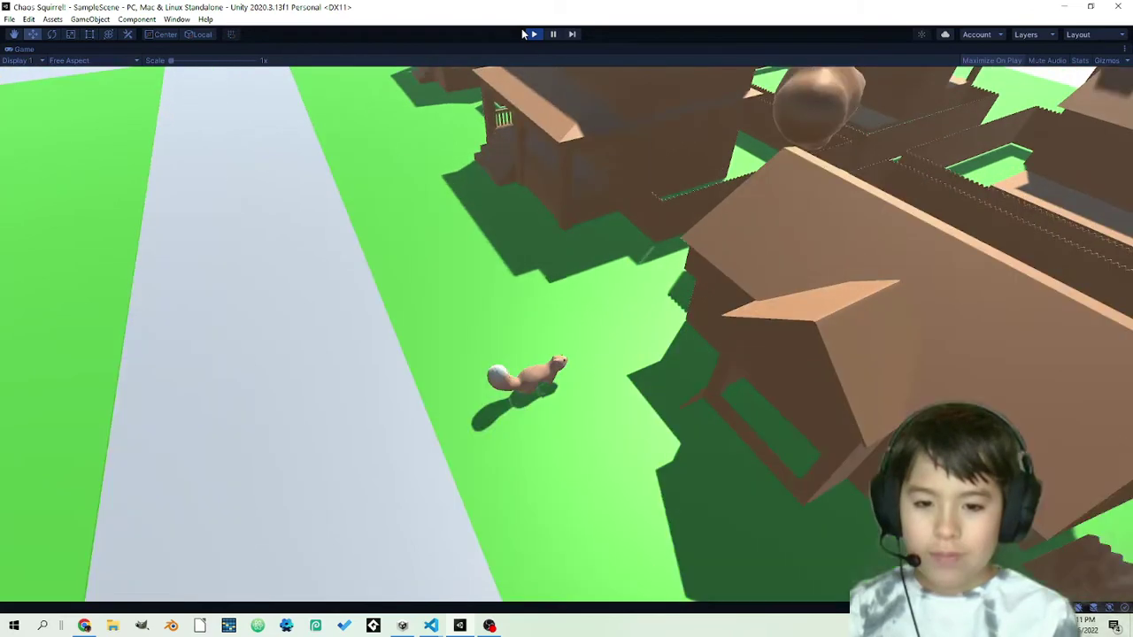
{"action": "key", "text": "a"}
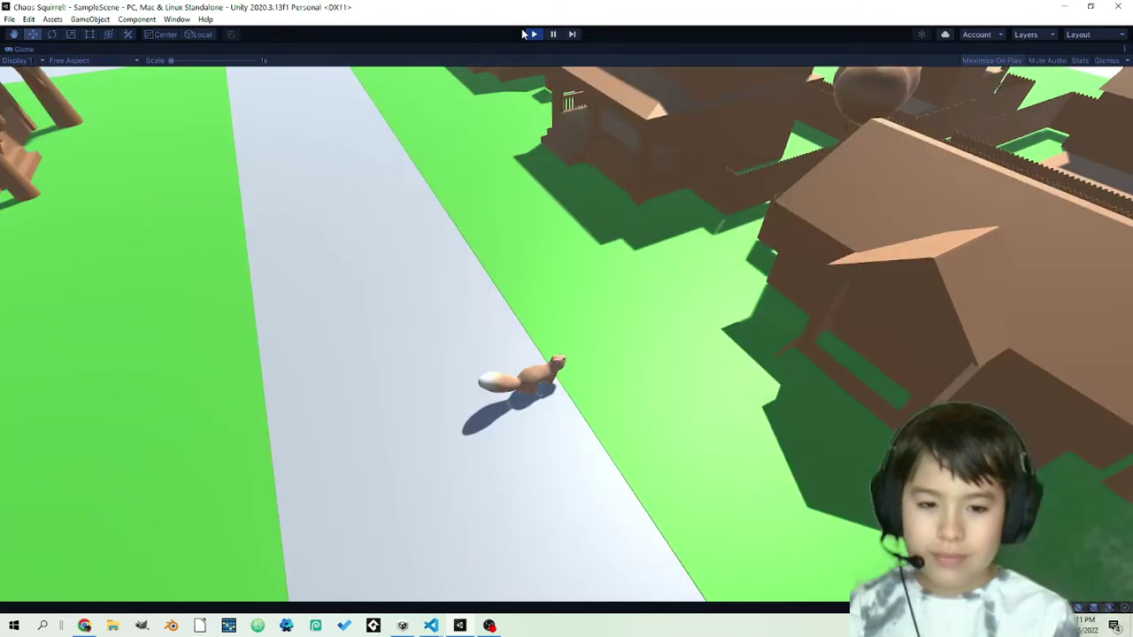
{"action": "key", "text": "d"}
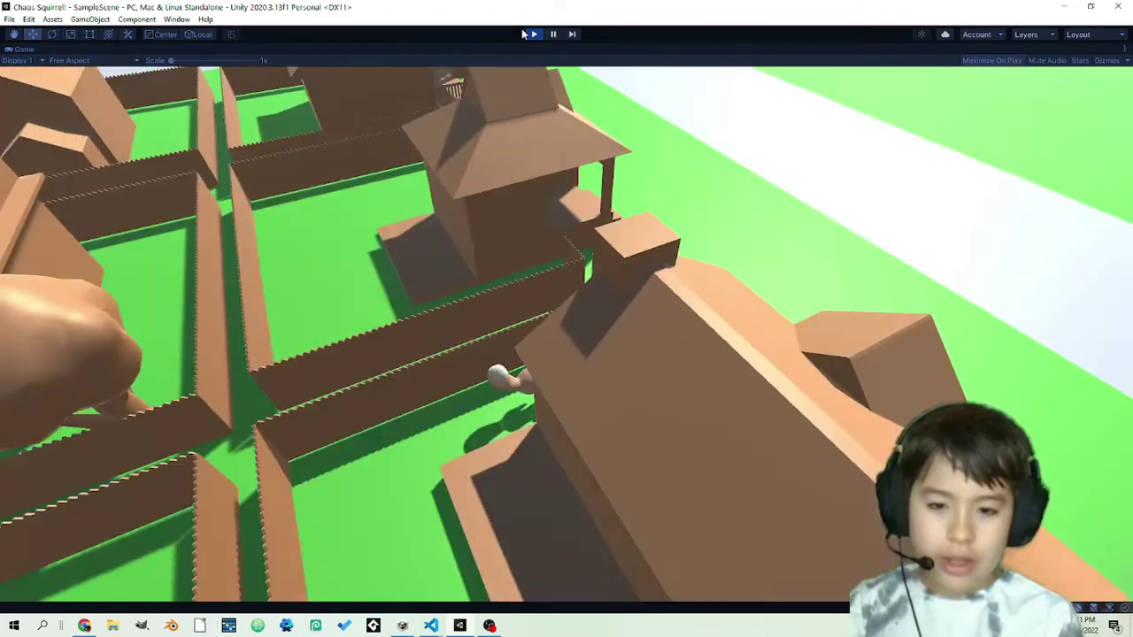
{"action": "key", "text": "d"}
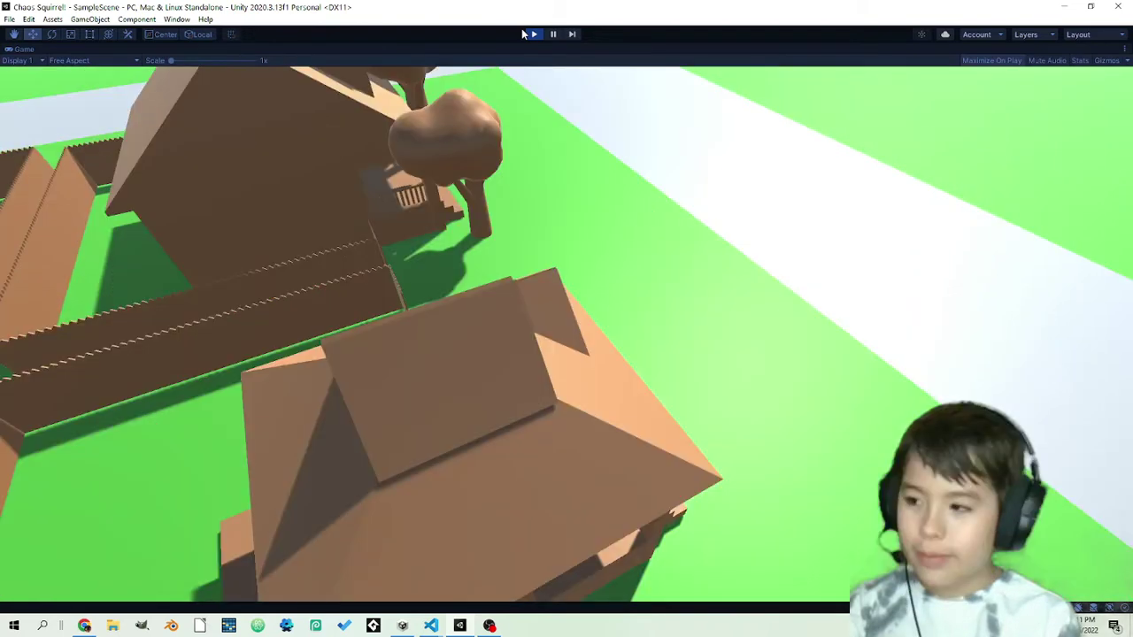
{"action": "key", "text": "w"}
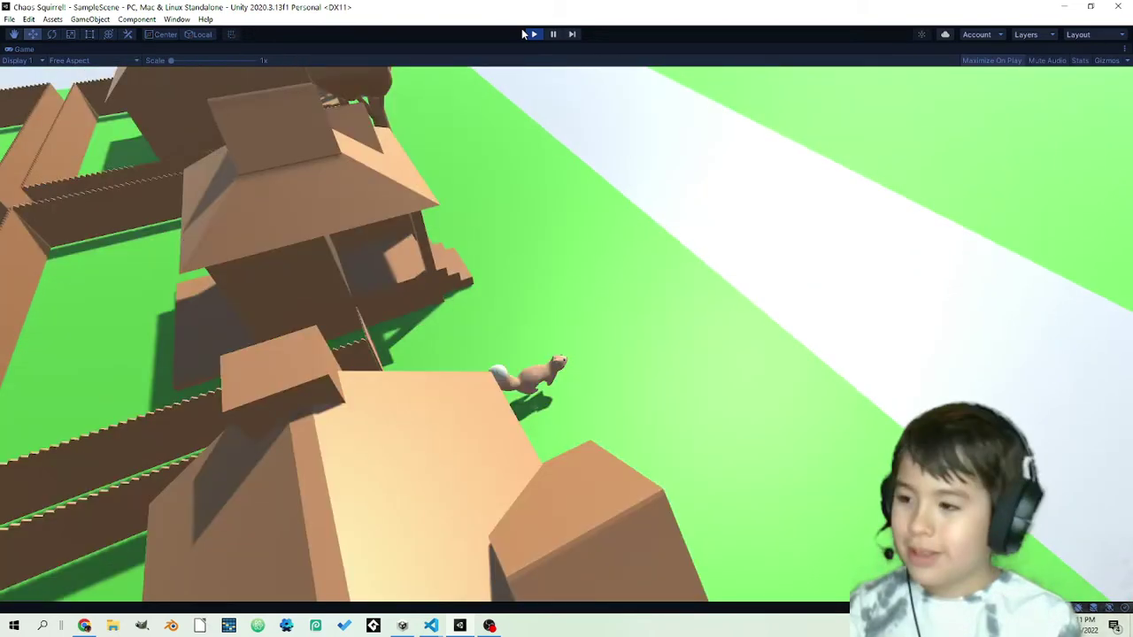
{"action": "key", "text": "d"}
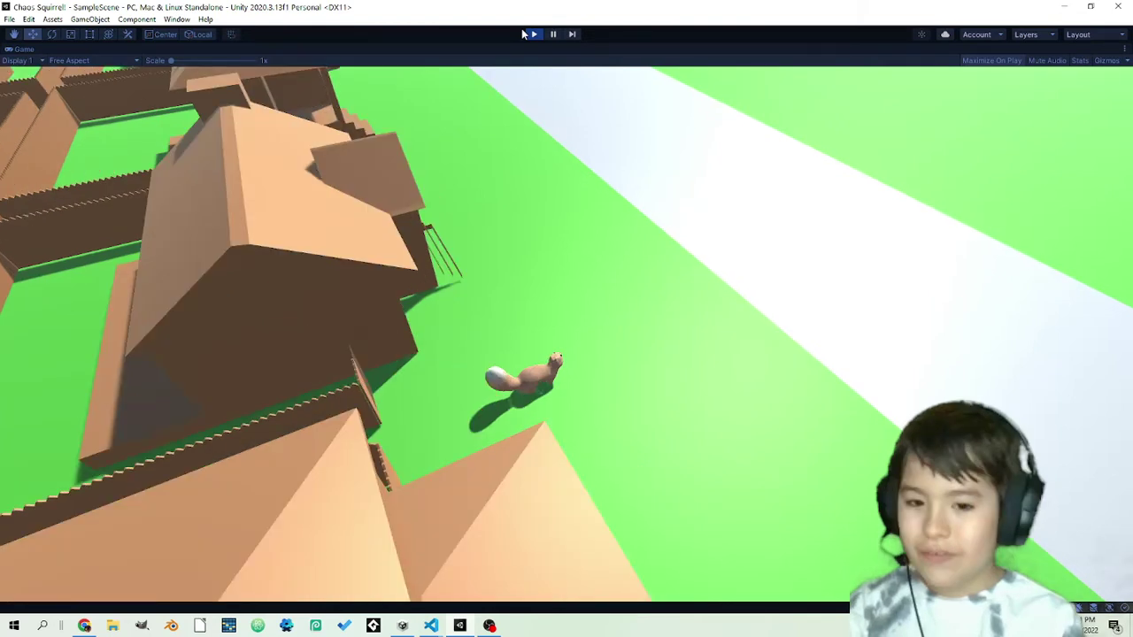
{"action": "key", "text": "d"}
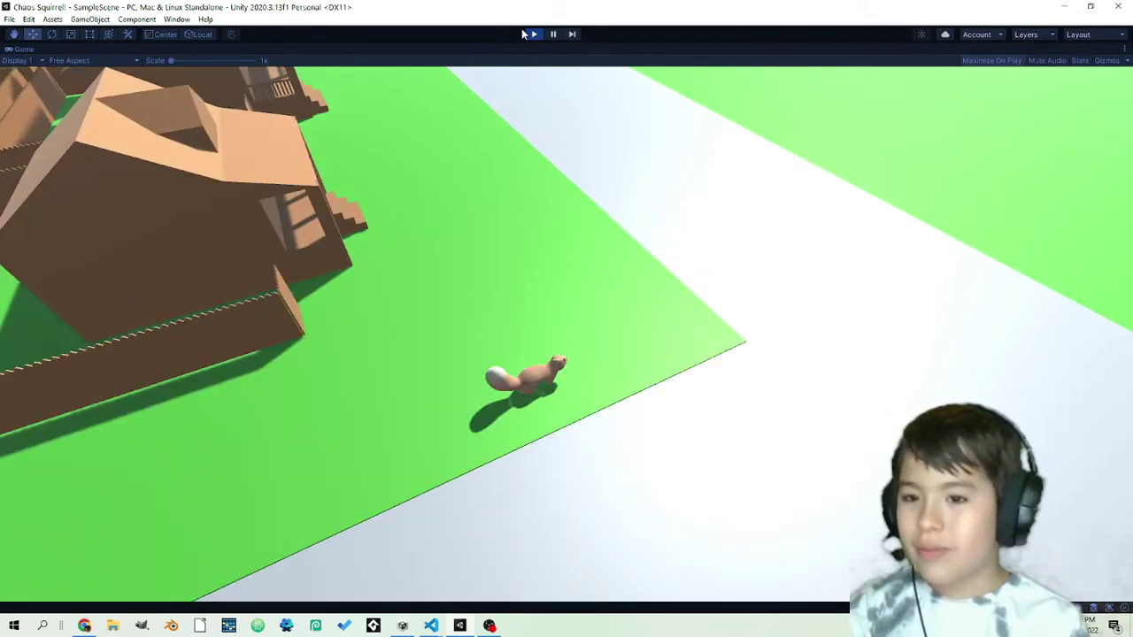
{"action": "key", "text": "d"}
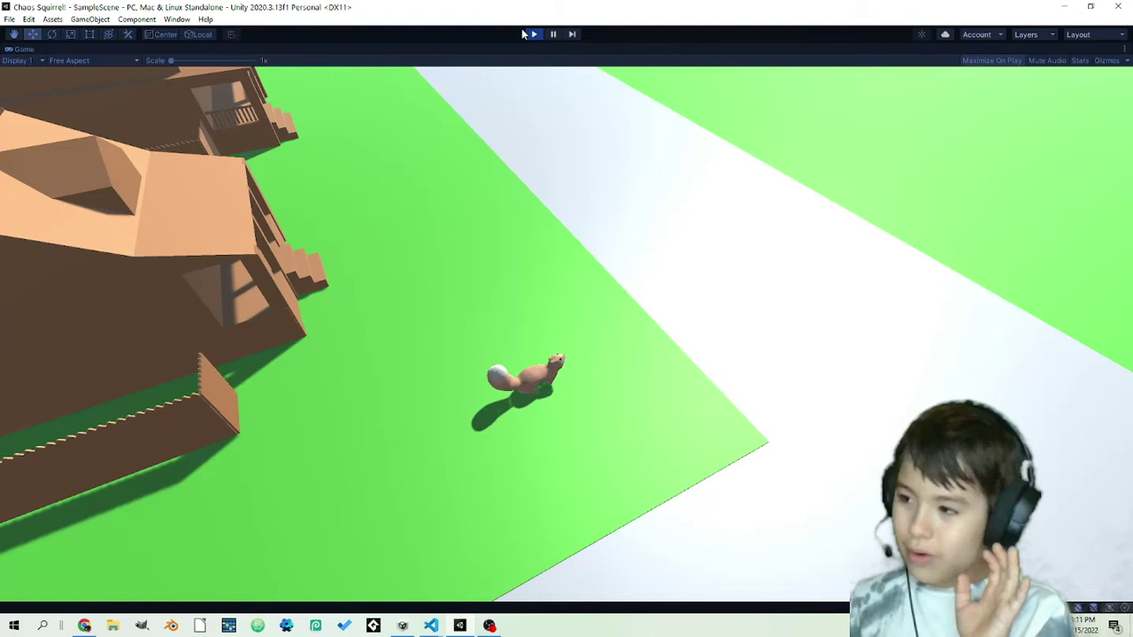
{"action": "key", "text": "d"}
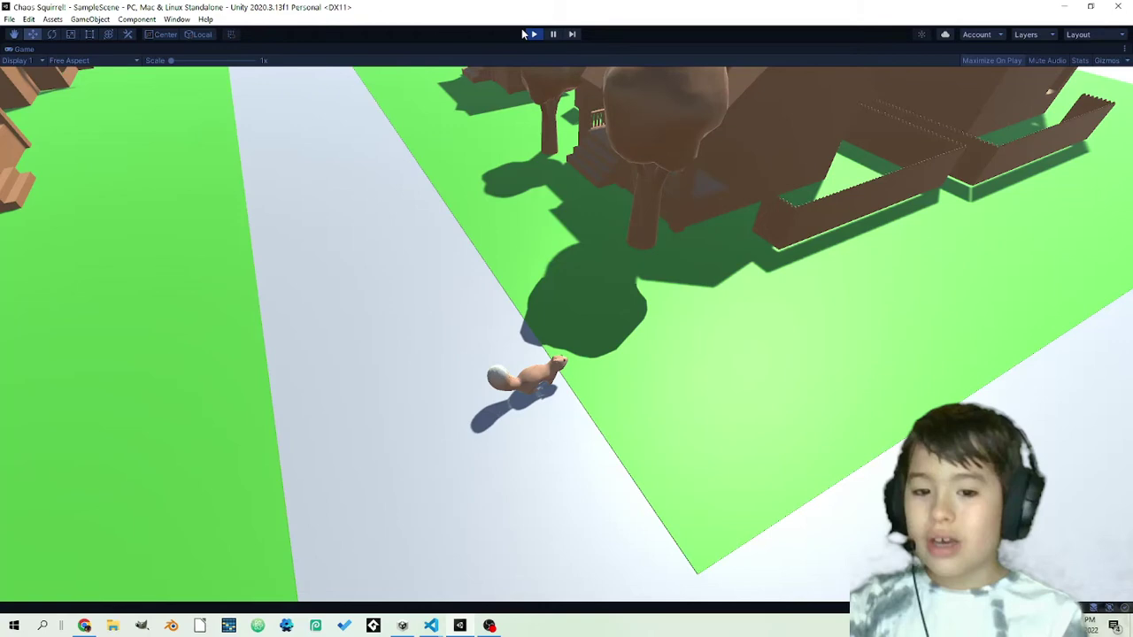
Step: Exit play mode and create a new scene named "Main Menu" in the Scenes folder
{"action": "left_click", "coordinate": [532, 35]}
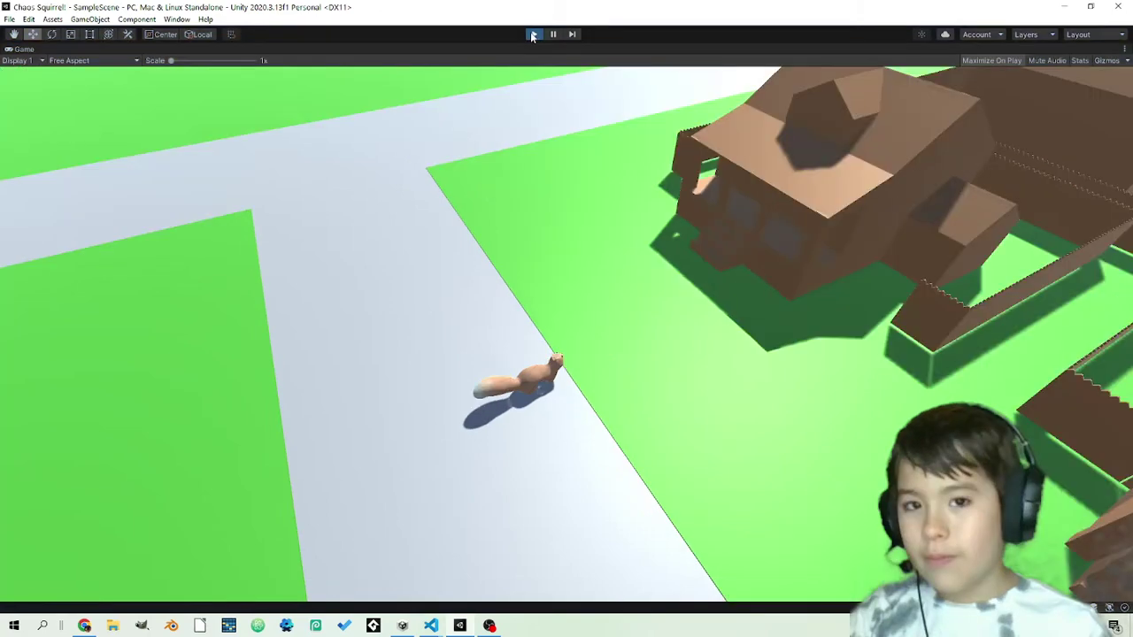
{"action": "left_click", "coordinate": [532, 34]}
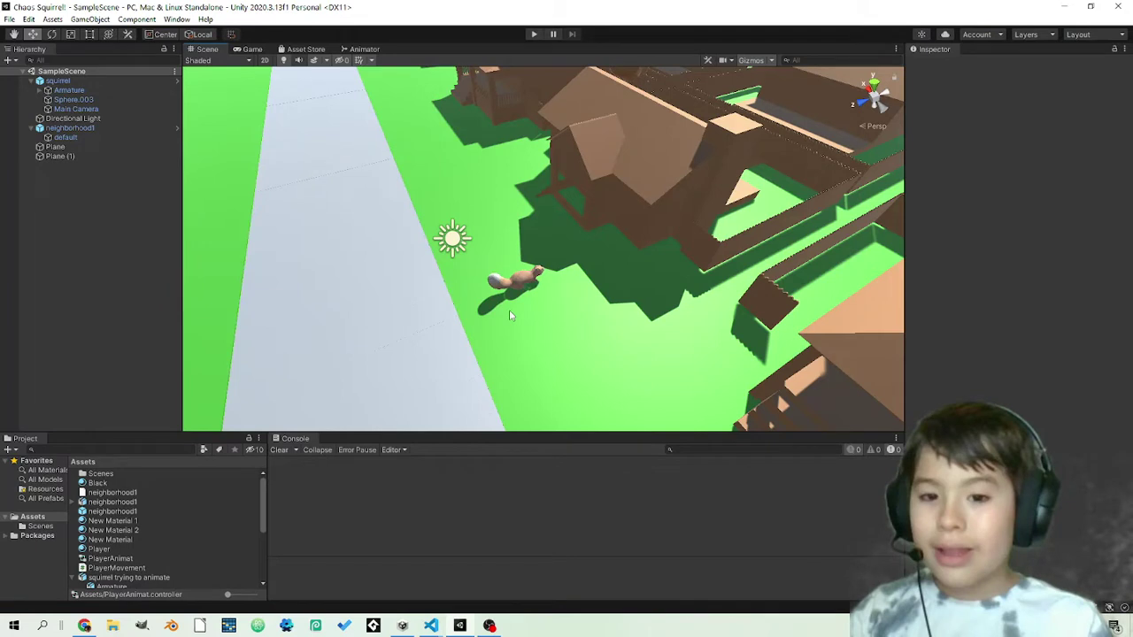
{"action": "left_click", "coordinate": [26, 529]}
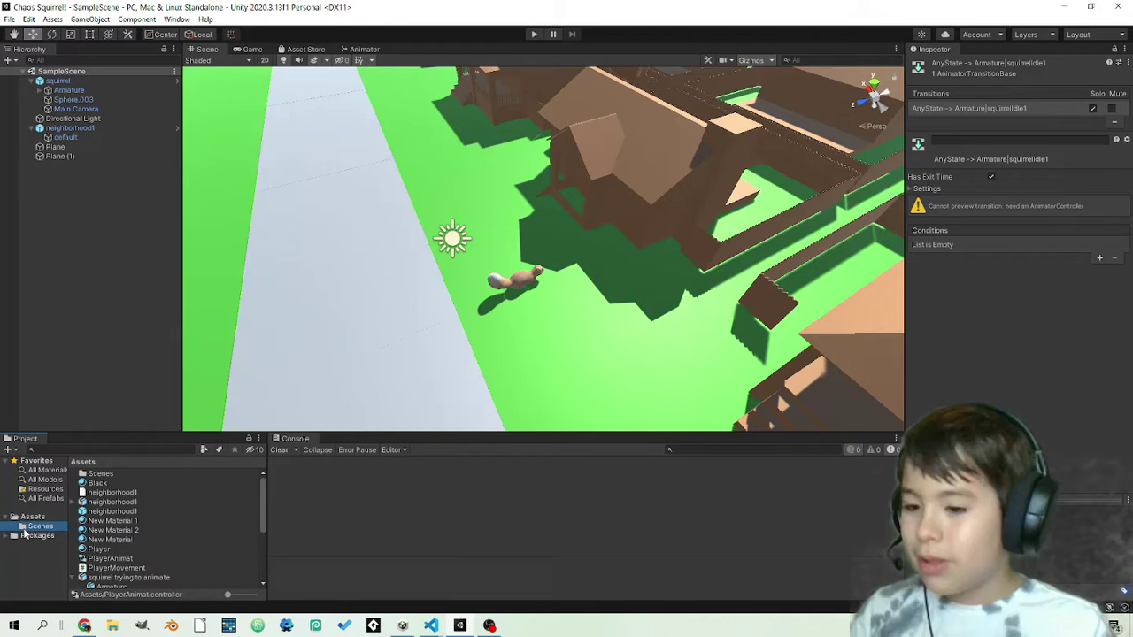
{"action": "right_click", "coordinate": [159, 522]}
{"action": "mouse_move", "coordinate": [230, 213]}
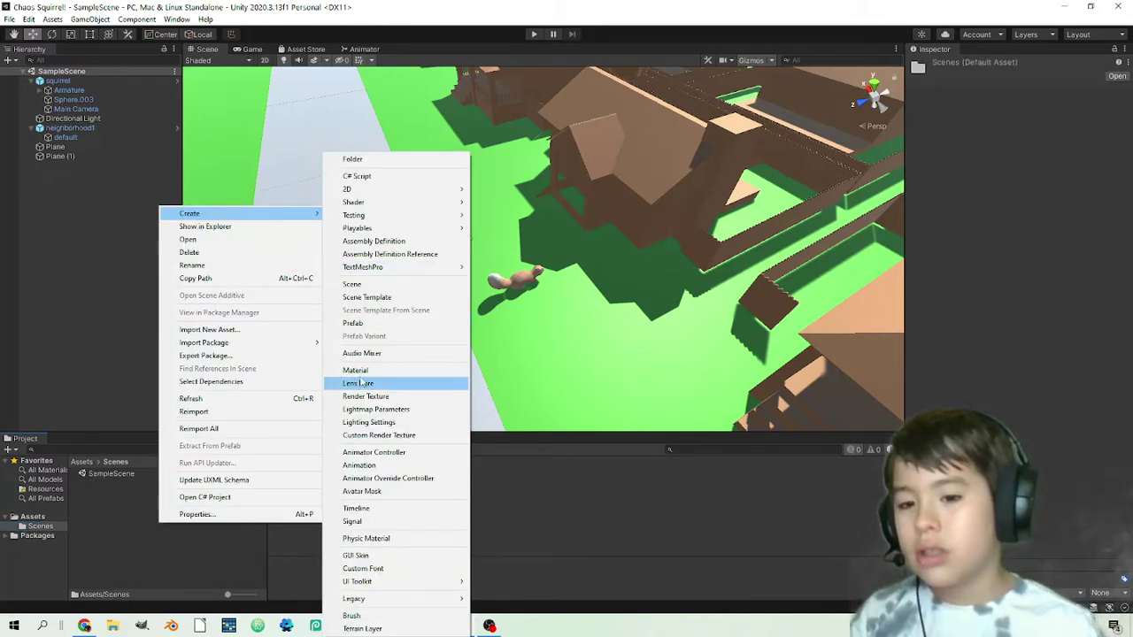
{"action": "left_click", "coordinate": [352, 284]}
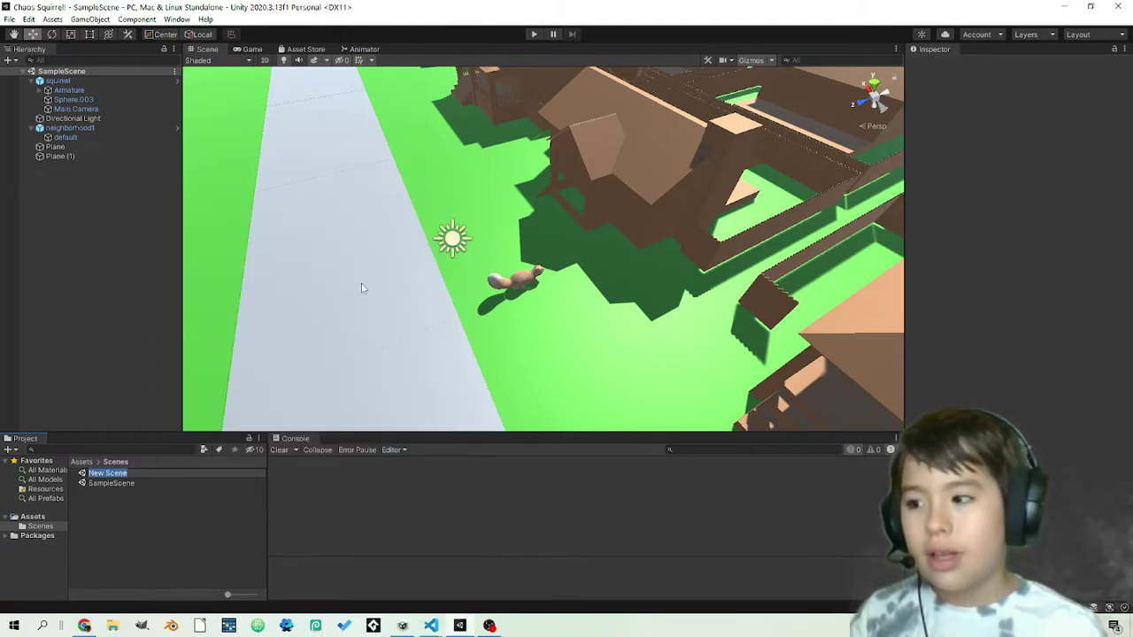
{"action": "type", "text": "M"}
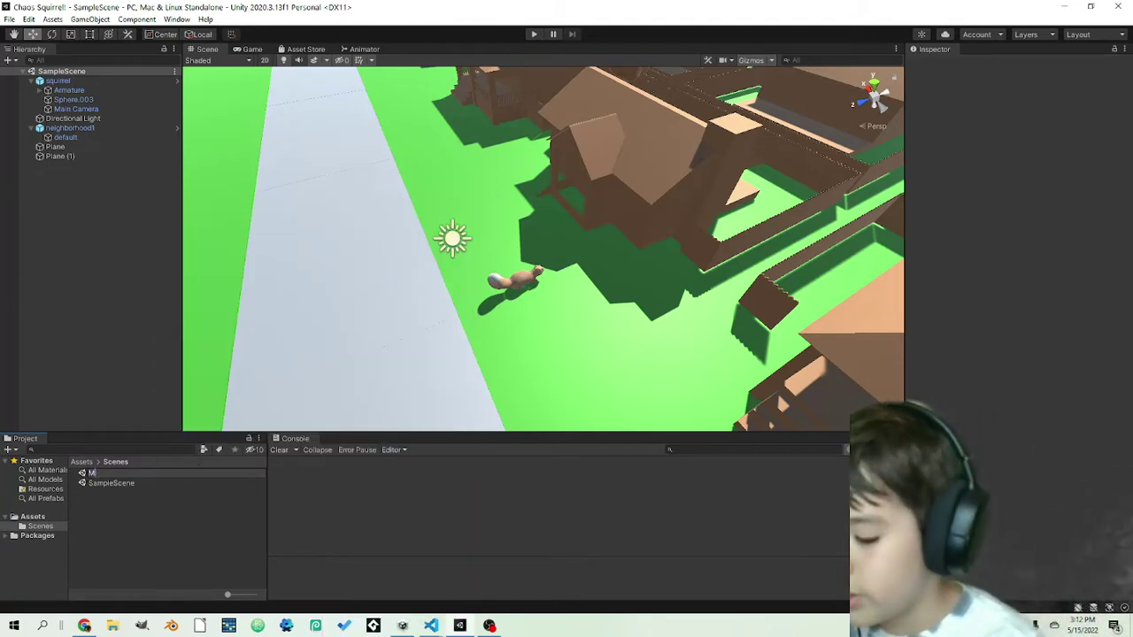
{"action": "type", "text": "ain Menu"}
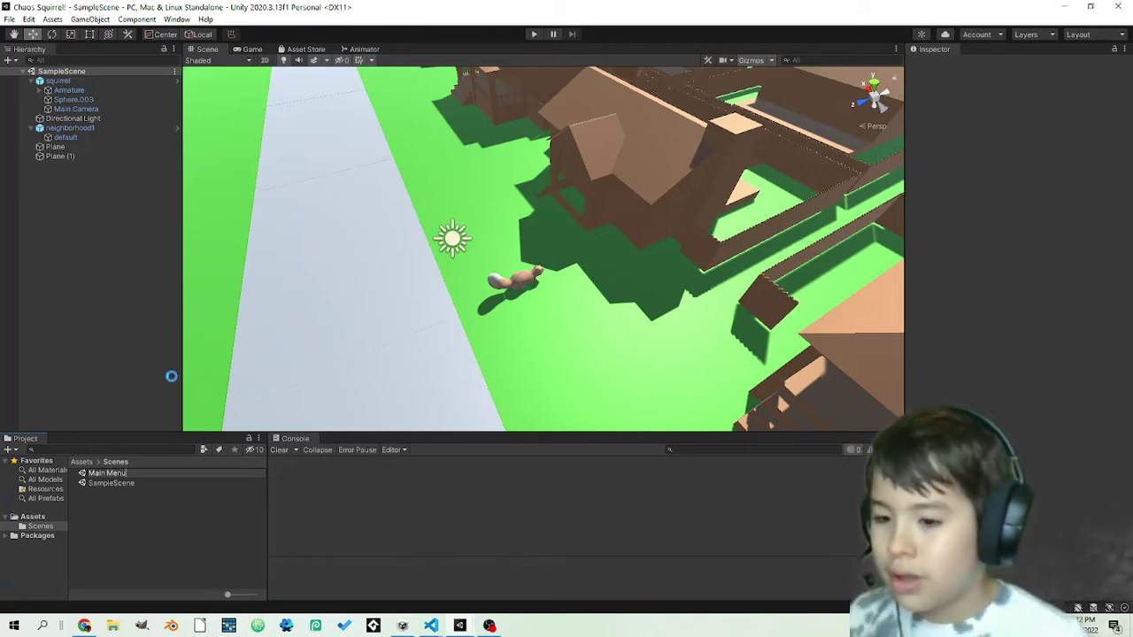
{"action": "key", "text": "Return"}
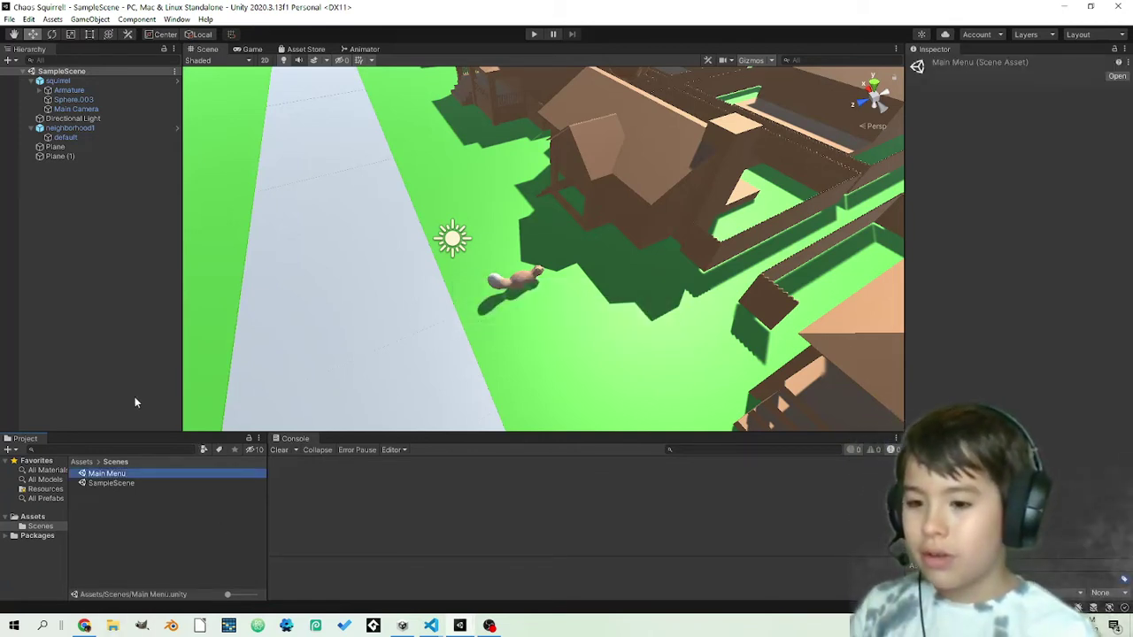
Step: Open the Main Menu scene, switch its scene view to 2D and activate the Rect tool
{"action": "double_click", "coordinate": [106, 475]}
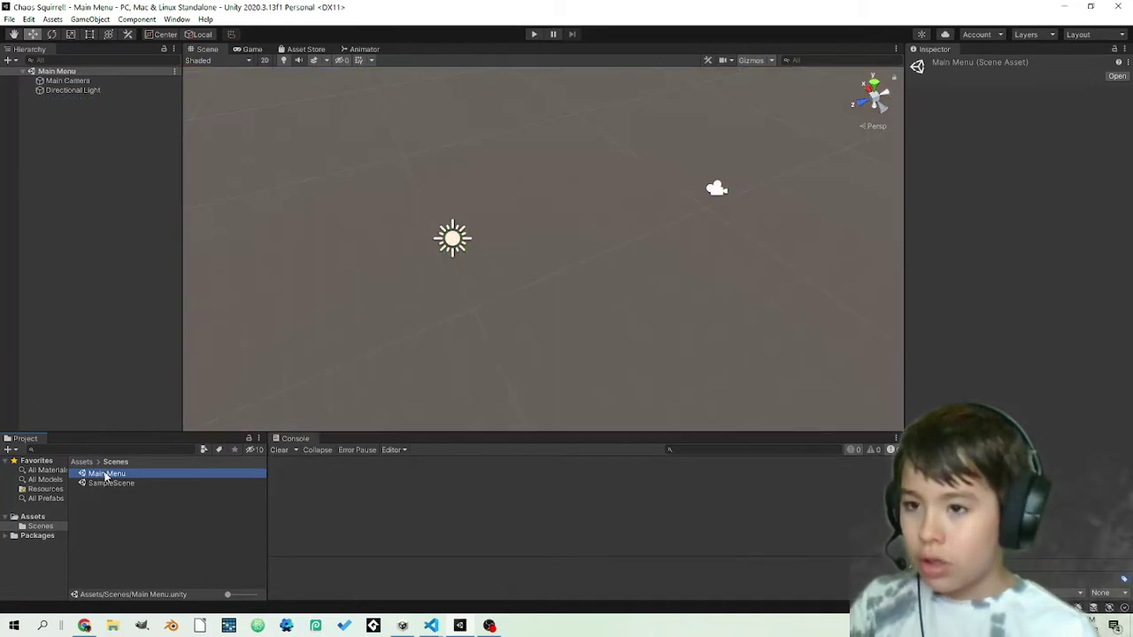
{"action": "right_click_drag", "start_coordinate": [538, 223], "coordinate": [317, 63]}
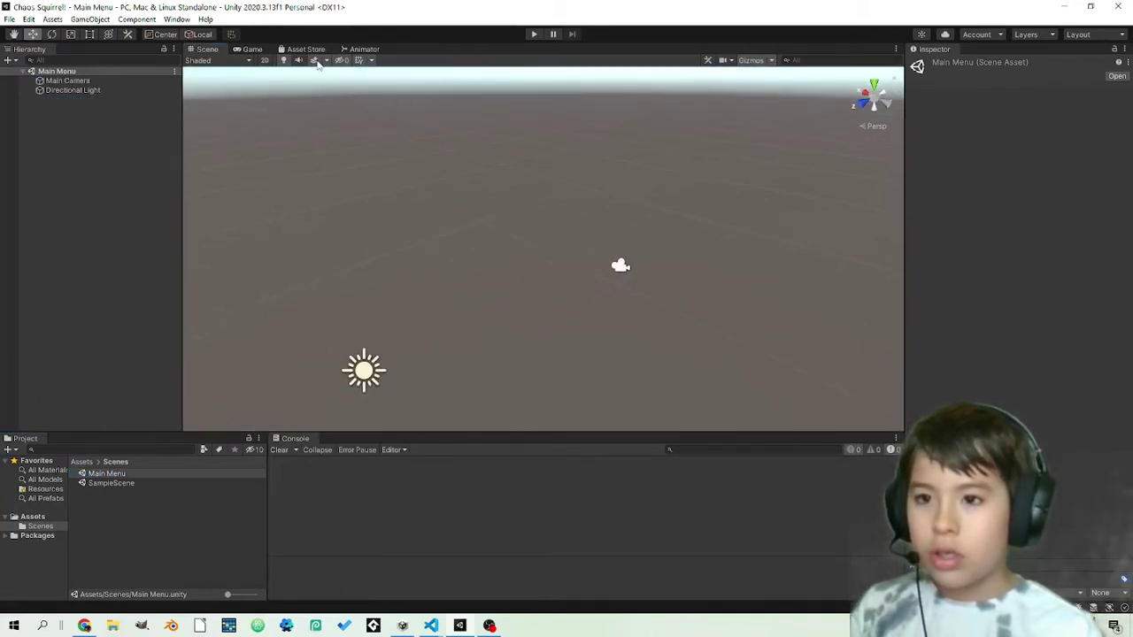
{"action": "left_click", "coordinate": [264, 60]}
{"action": "key", "text": "t"}
Step: Set the Main Camera's projection to Orthographic
{"action": "left_click", "coordinate": [93, 80]}
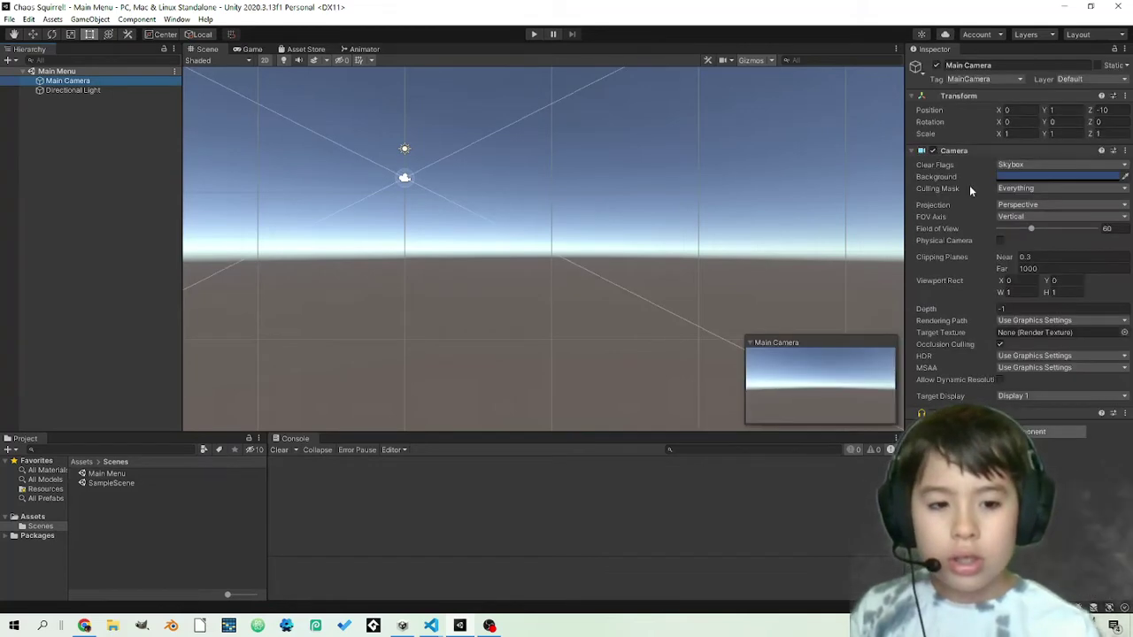
{"action": "left_click", "coordinate": [1023, 205]}
{"action": "left_click", "coordinate": [1038, 231]}
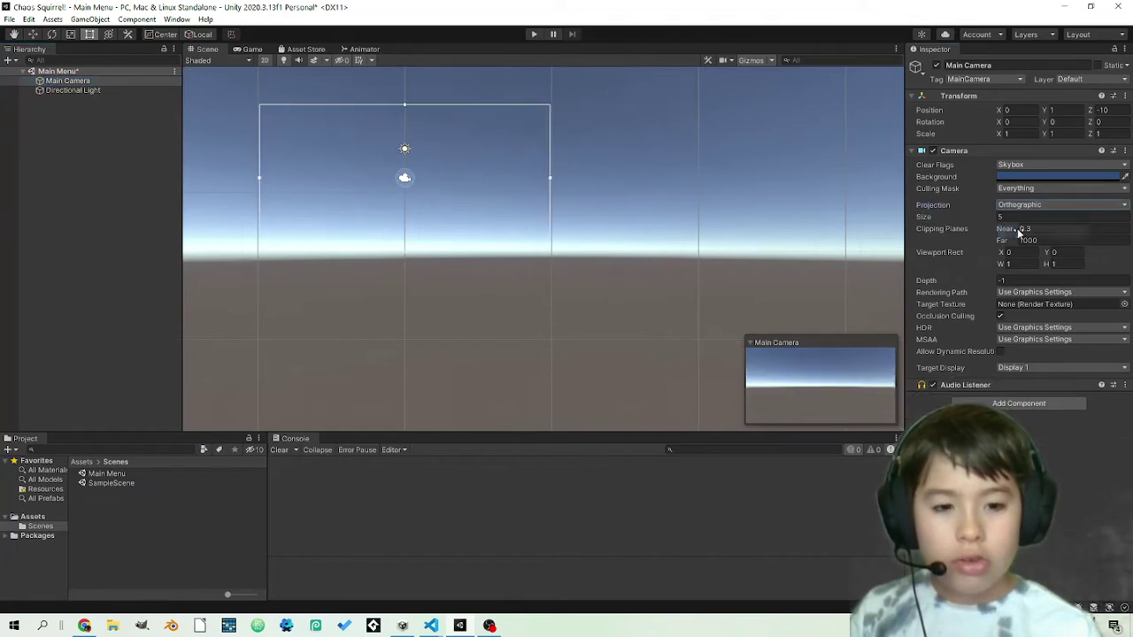
{"action": "left_click", "coordinate": [67, 80]}
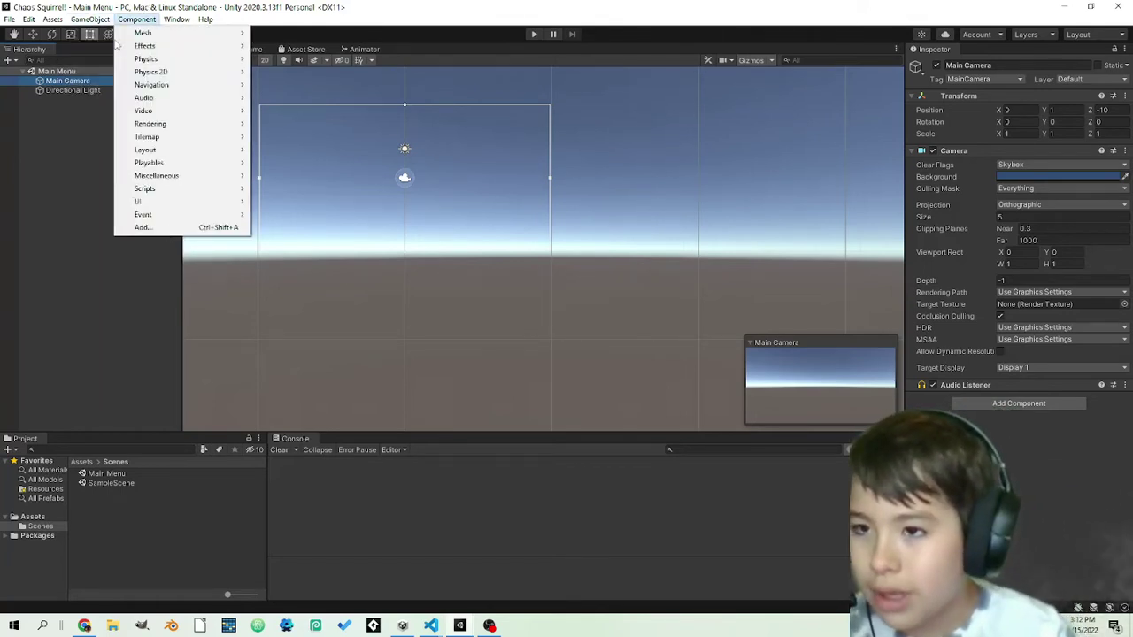
{"action": "left_click", "coordinate": [106, 265]}
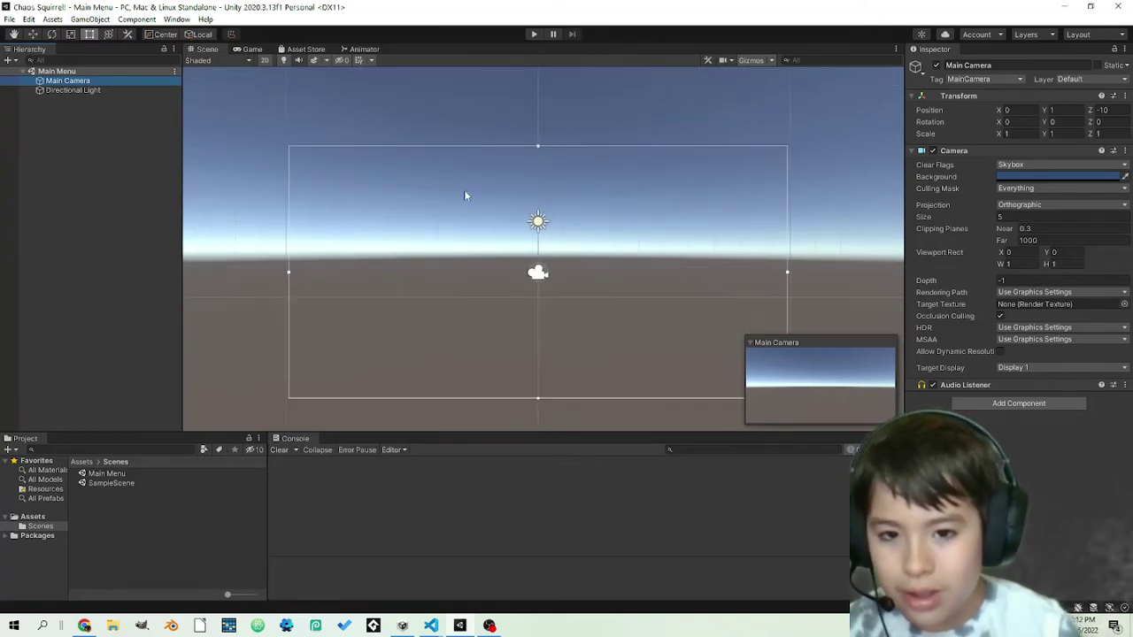
Step: Add a UI Canvas to the Main Menu scene
{"action": "right_click", "coordinate": [47, 135]}
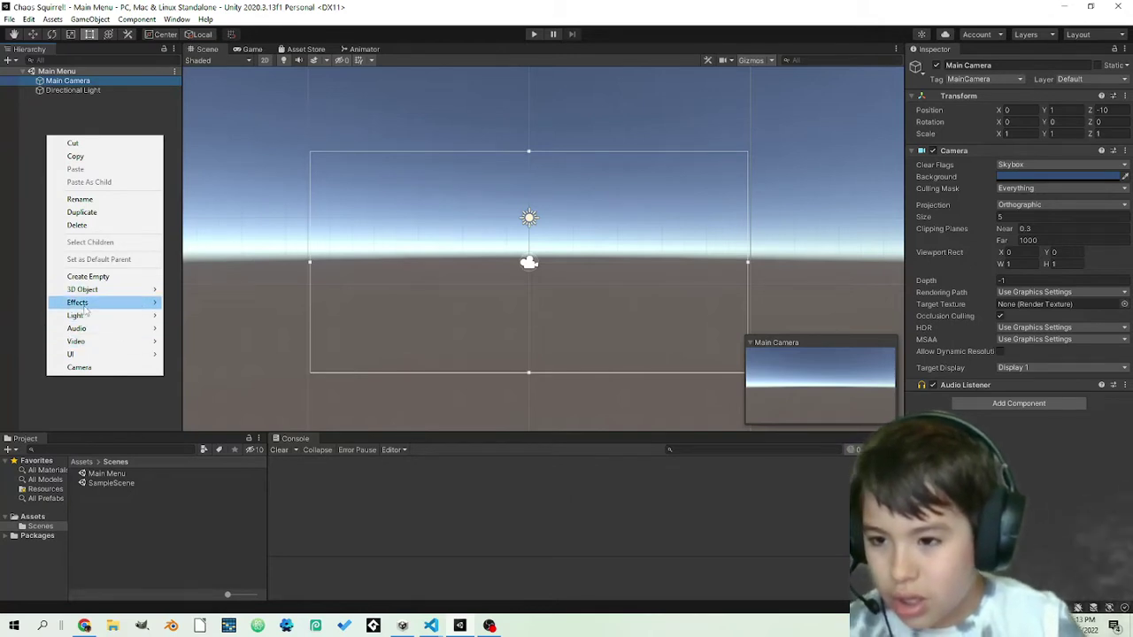
{"action": "mouse_move", "coordinate": [129, 354]}
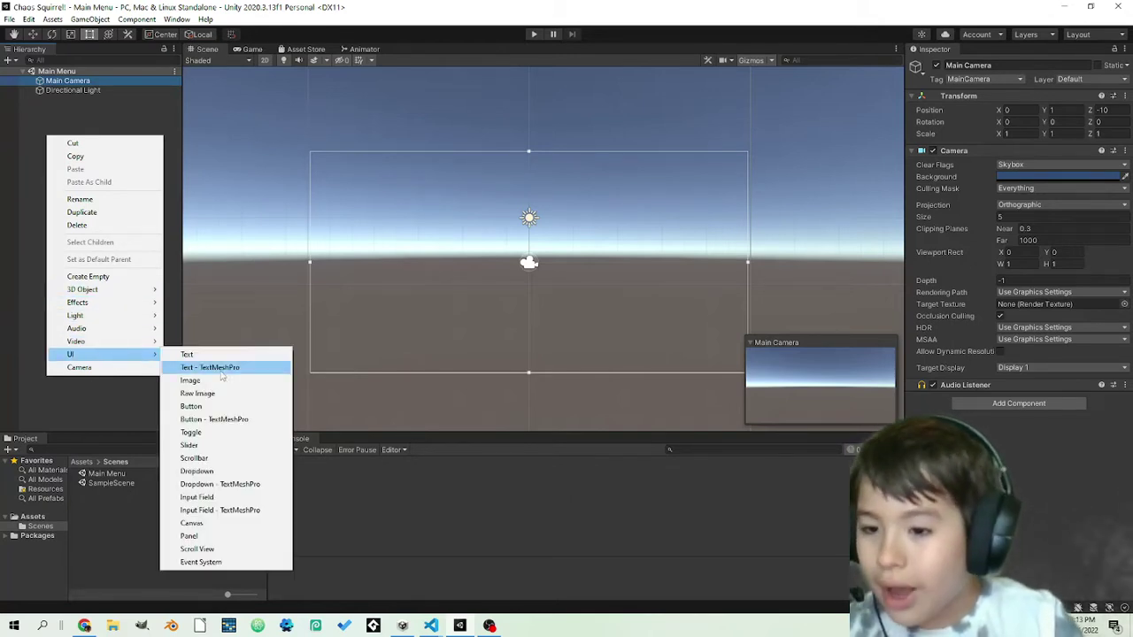
{"action": "left_click", "coordinate": [252, 524]}
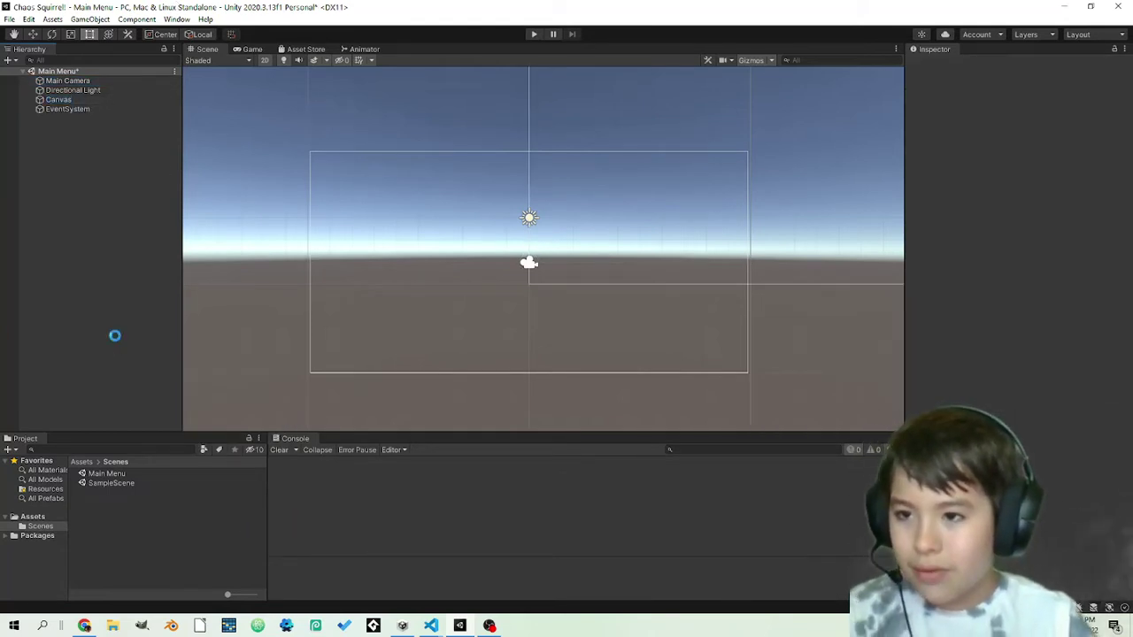
Step: Set the Canvas render mode to Screen Space - Camera with Main Camera as its render camera, and save the scene
{"action": "left_click", "coordinate": [88, 102]}
{"action": "scroll", "coordinate": [615, 231], "scroll_direction": "down", "scroll_amount": 8}
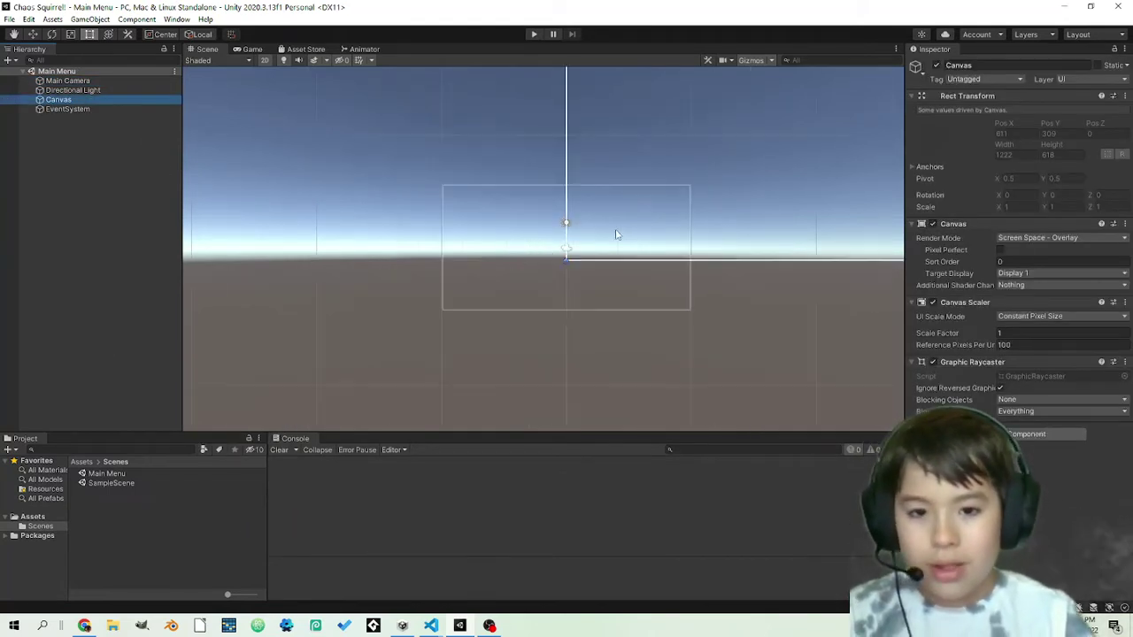
{"action": "scroll", "coordinate": [630, 230], "scroll_direction": "down", "scroll_amount": 5}
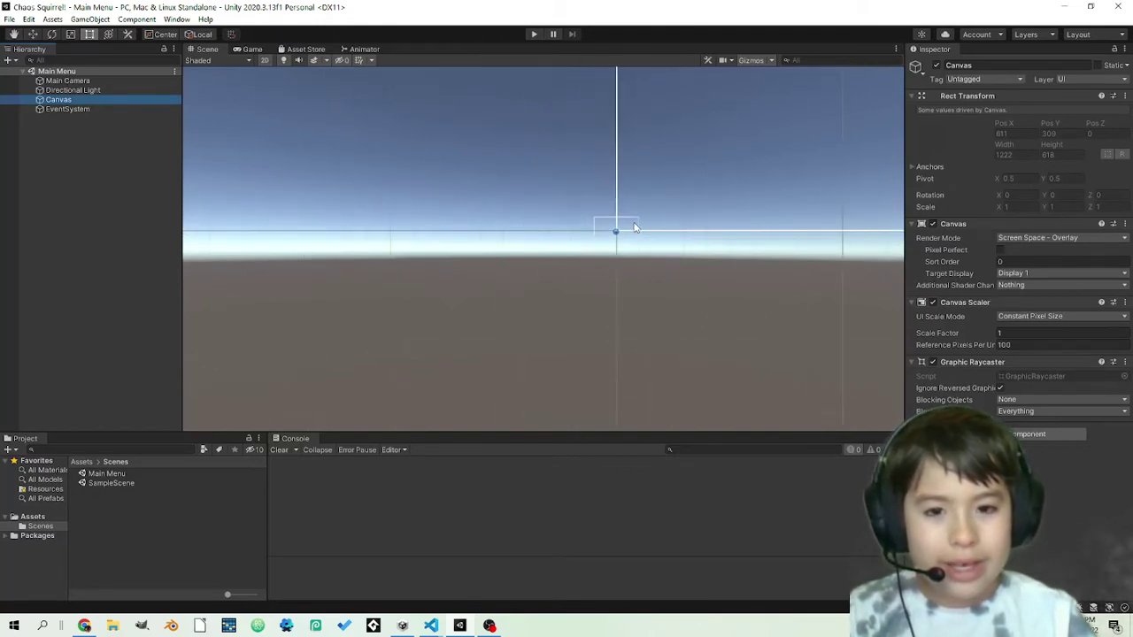
{"action": "middle_click_drag", "start_coordinate": [644, 249], "coordinate": [593, 337]}
{"action": "scroll", "coordinate": [569, 350], "scroll_direction": "up", "scroll_amount": 4}
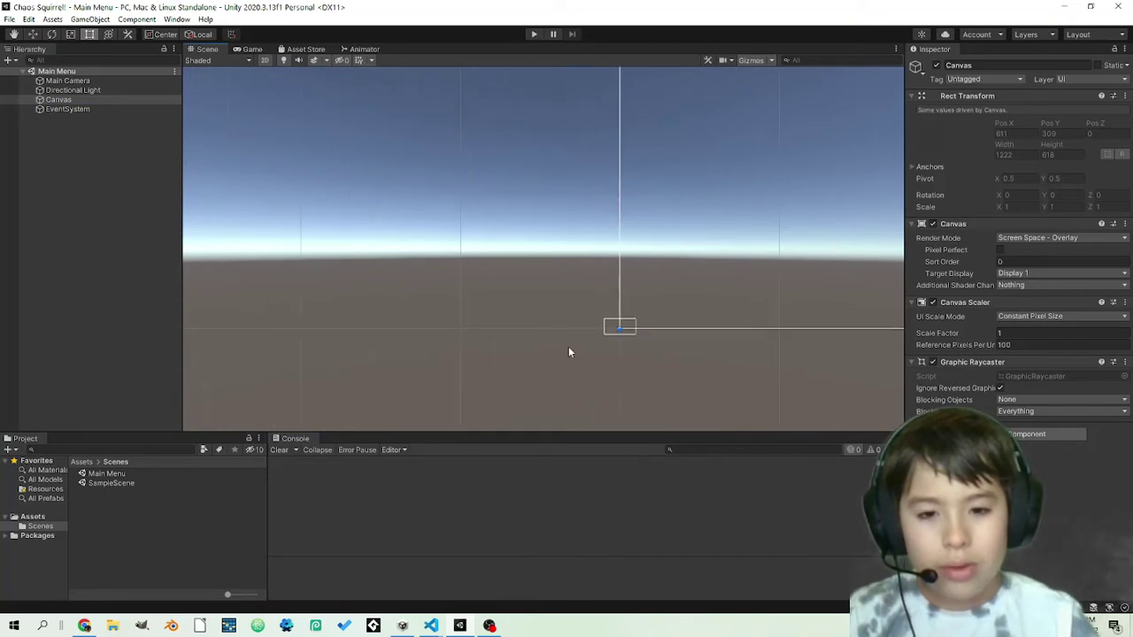
{"action": "scroll", "coordinate": [748, 317], "scroll_direction": "up", "scroll_amount": 3}
{"action": "scroll", "coordinate": [748, 317], "scroll_direction": "up", "scroll_amount": 2}
{"action": "scroll", "coordinate": [532, 319], "scroll_direction": "up", "scroll_amount": 1}
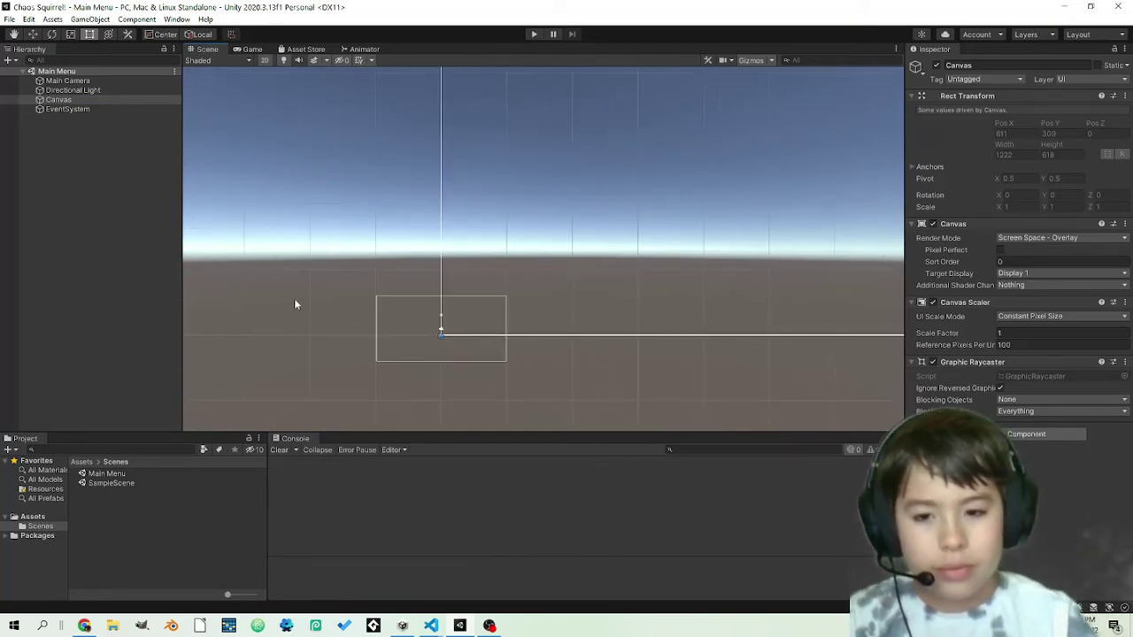
{"action": "scroll", "coordinate": [301, 298], "scroll_direction": "up", "scroll_amount": 4}
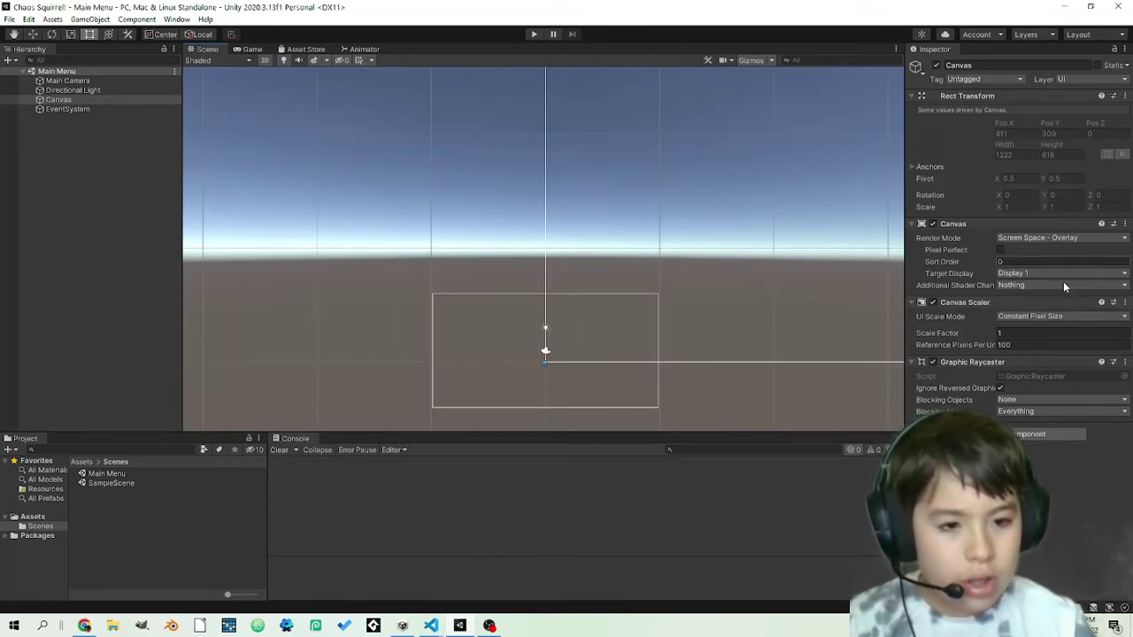
{"action": "scroll", "coordinate": [602, 285], "scroll_direction": "down", "scroll_amount": 2}
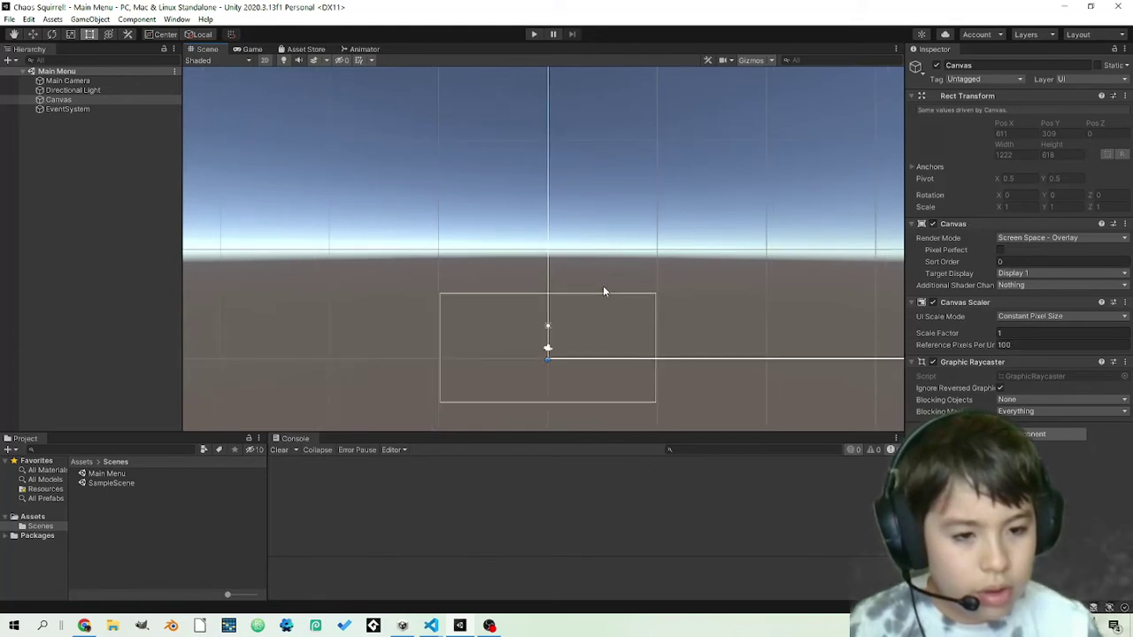
{"action": "middle_click_drag", "start_coordinate": [604, 285], "coordinate": [644, 208]}
{"action": "scroll", "coordinate": [489, 257], "scroll_direction": "up", "scroll_amount": 3}
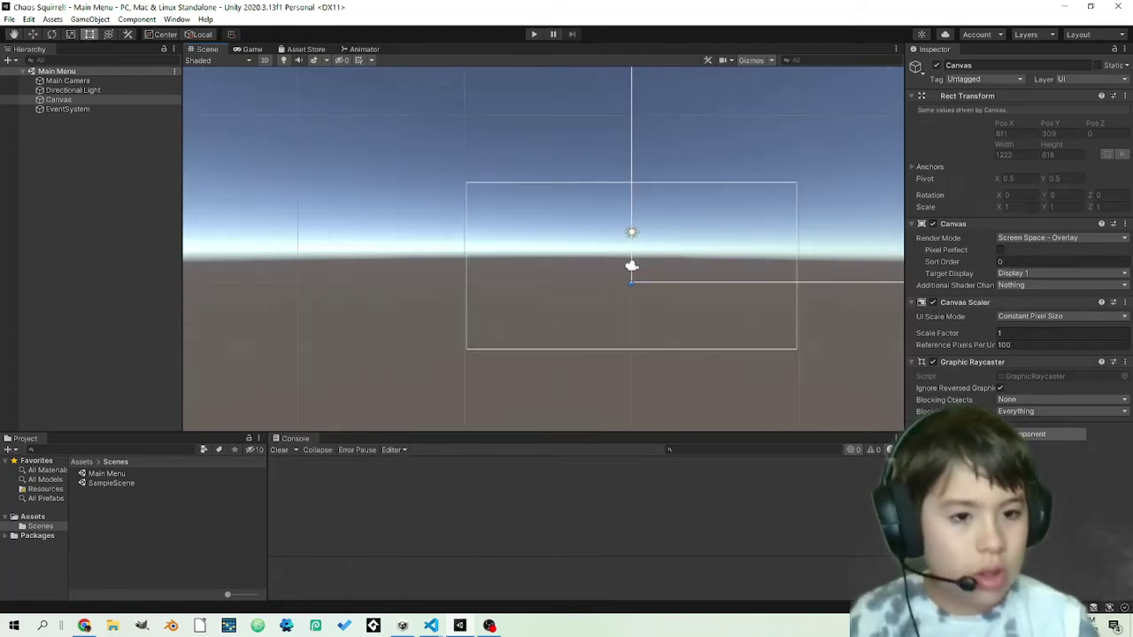
{"action": "left_click", "coordinate": [1047, 237]}
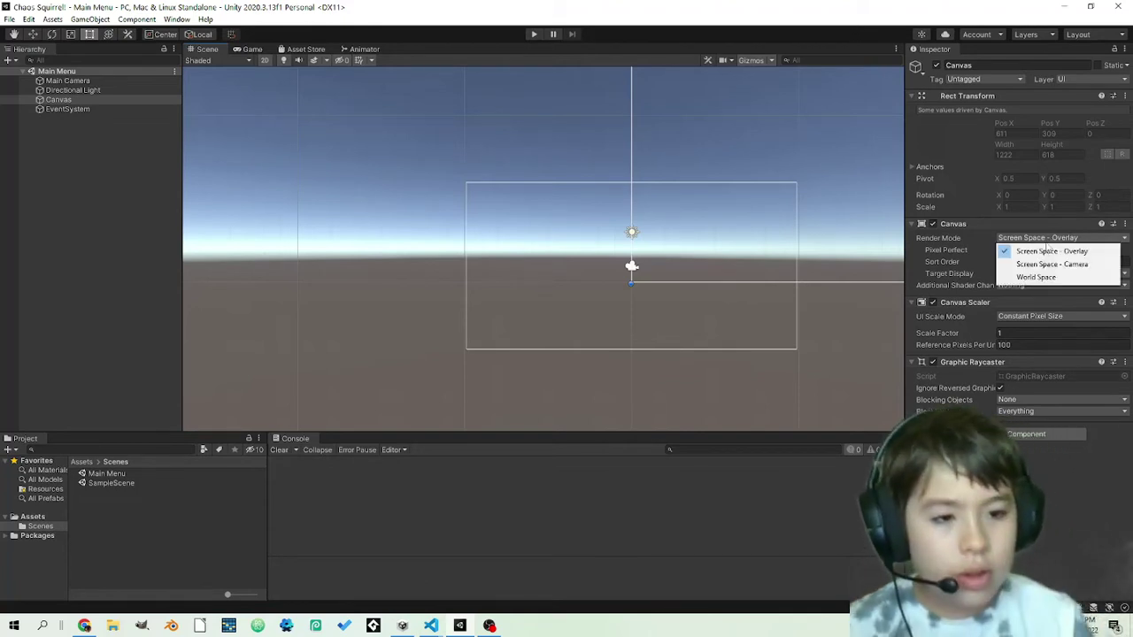
{"action": "left_click", "coordinate": [1069, 265]}
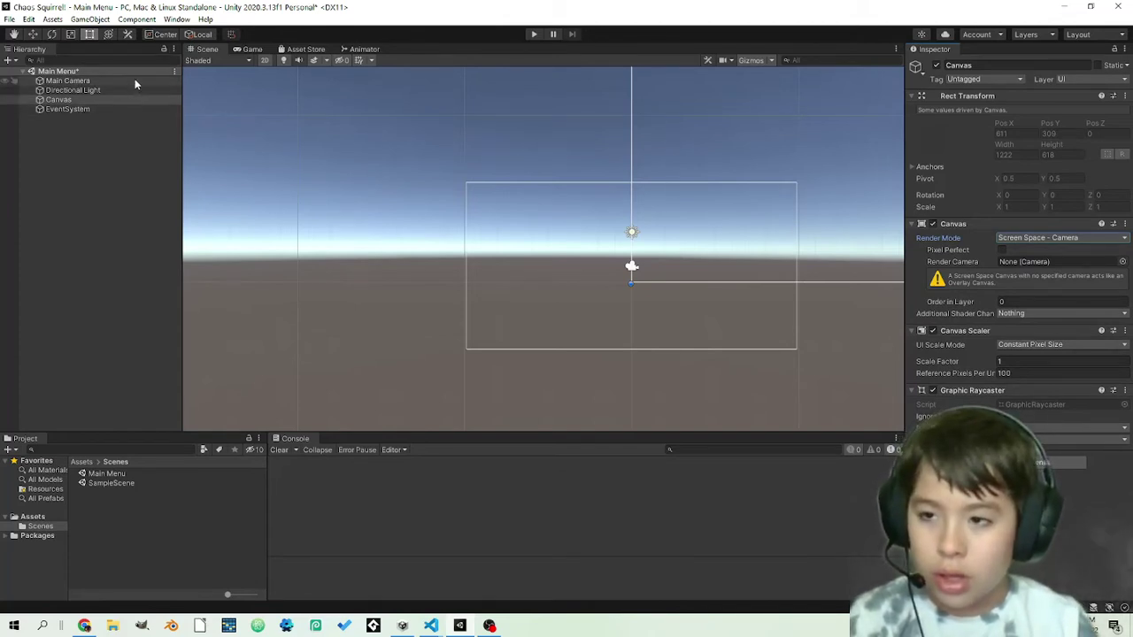
{"action": "left_click_drag", "start_coordinate": [133, 79], "coordinate": [1069, 263]}
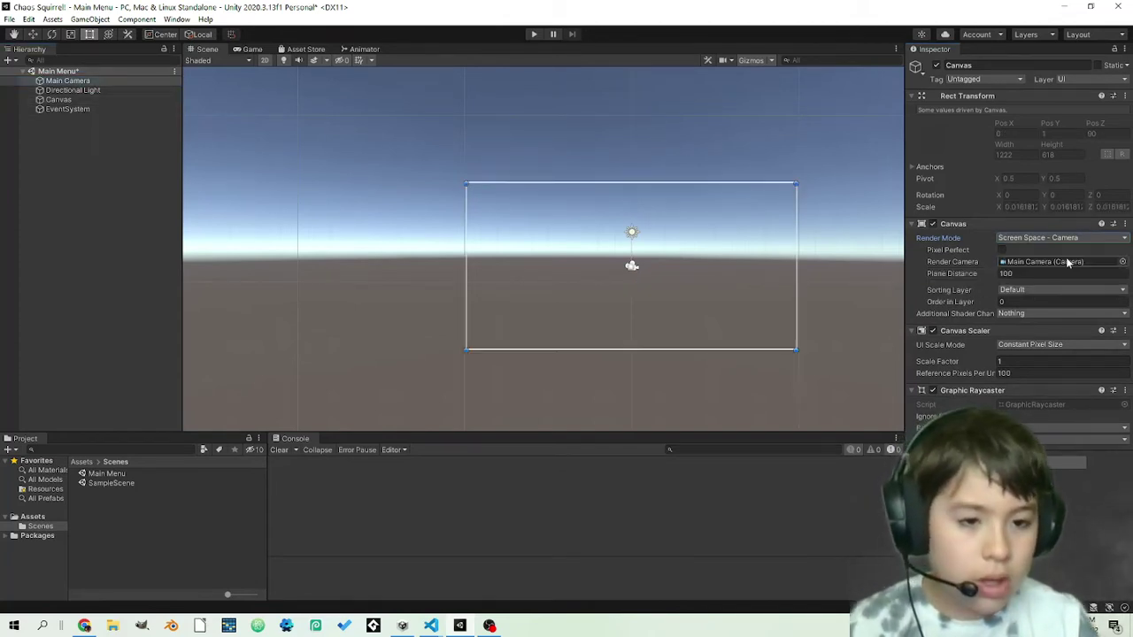
{"action": "key", "text": "ctrl+s"}
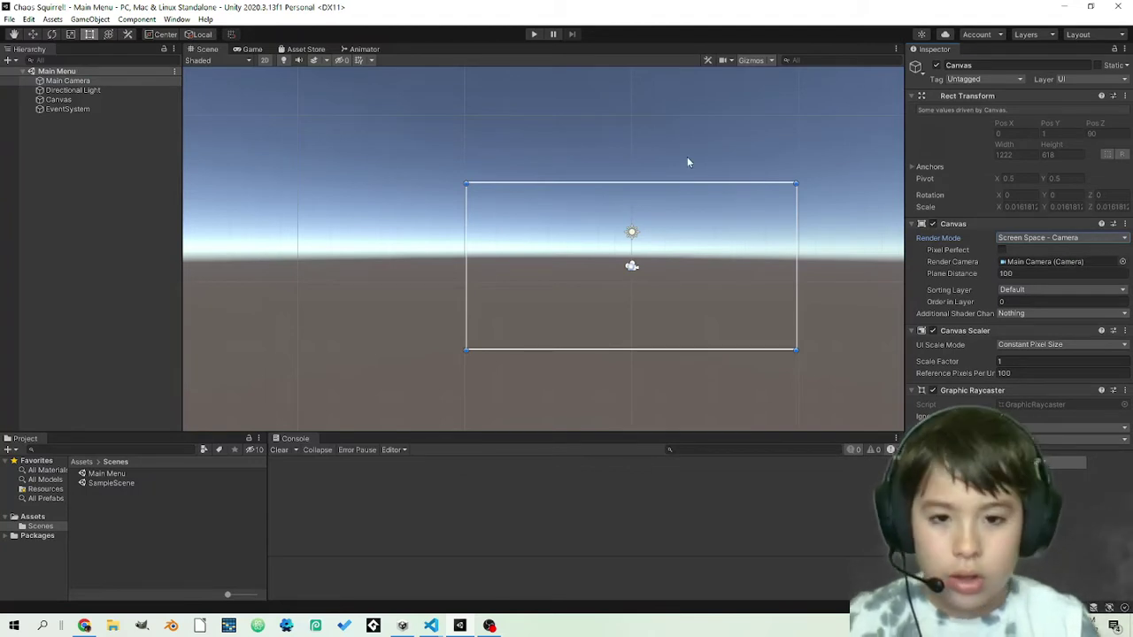
Step: Add a TextMeshPro text as a child of the Canvas and import the TMP Essentials
{"action": "scroll", "coordinate": [658, 271], "scroll_direction": "up", "scroll_amount": 6}
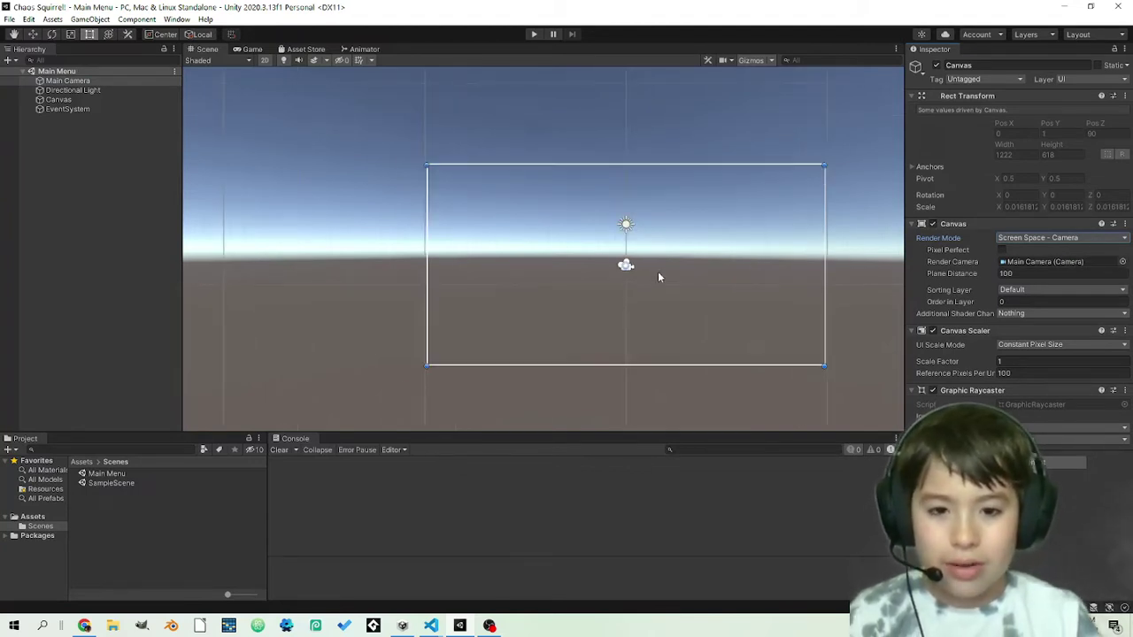
{"action": "scroll", "coordinate": [657, 271], "scroll_direction": "down", "scroll_amount": 6}
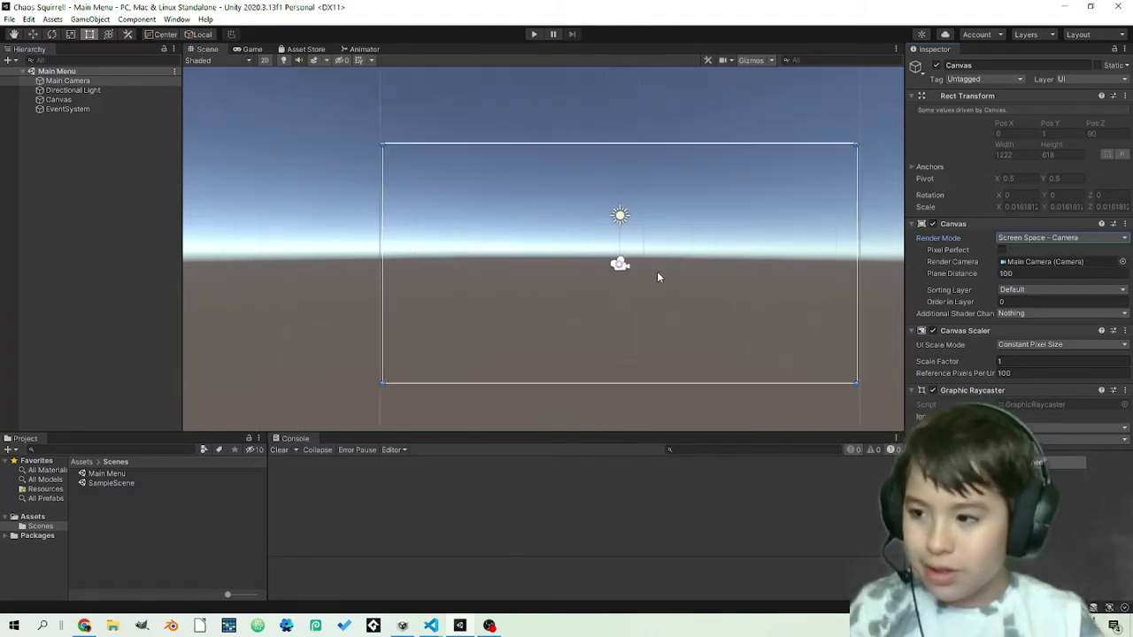
{"action": "right_click", "coordinate": [67, 97]}
{"action": "right_click", "coordinate": [68, 97]}
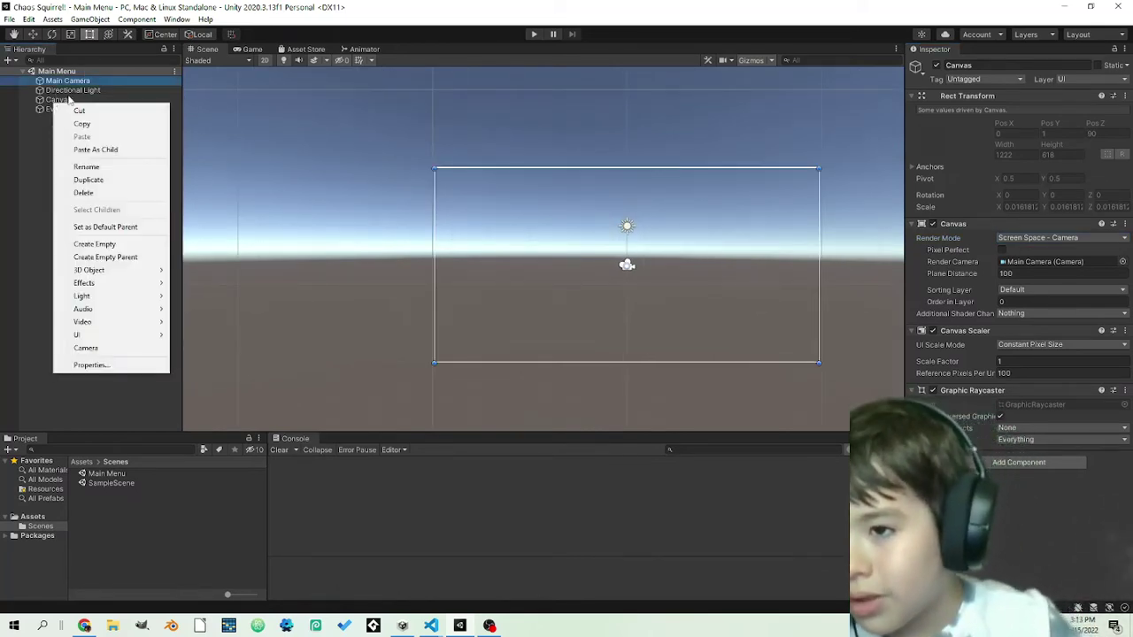
{"action": "left_click", "coordinate": [51, 100]}
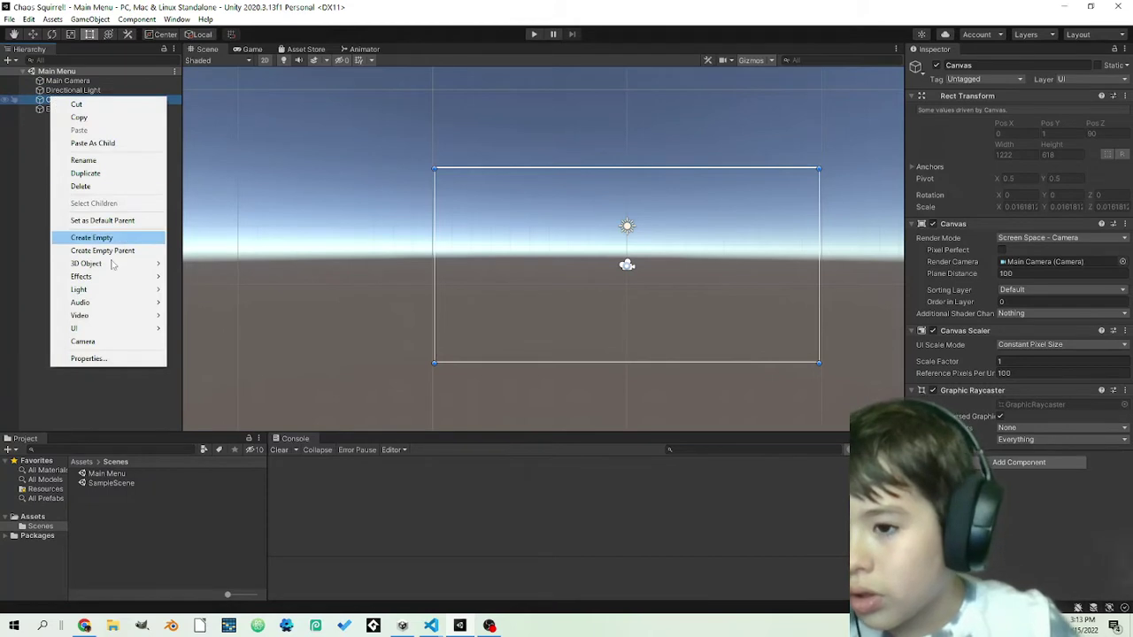
{"action": "mouse_move", "coordinate": [76, 329]}
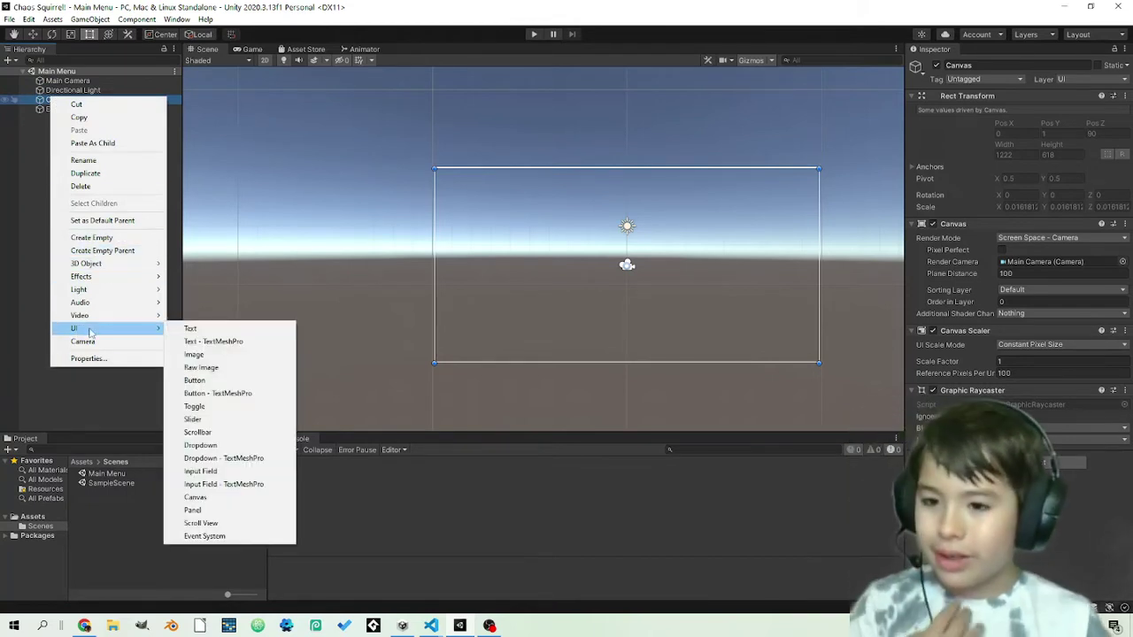
{"action": "left_click", "coordinate": [223, 342]}
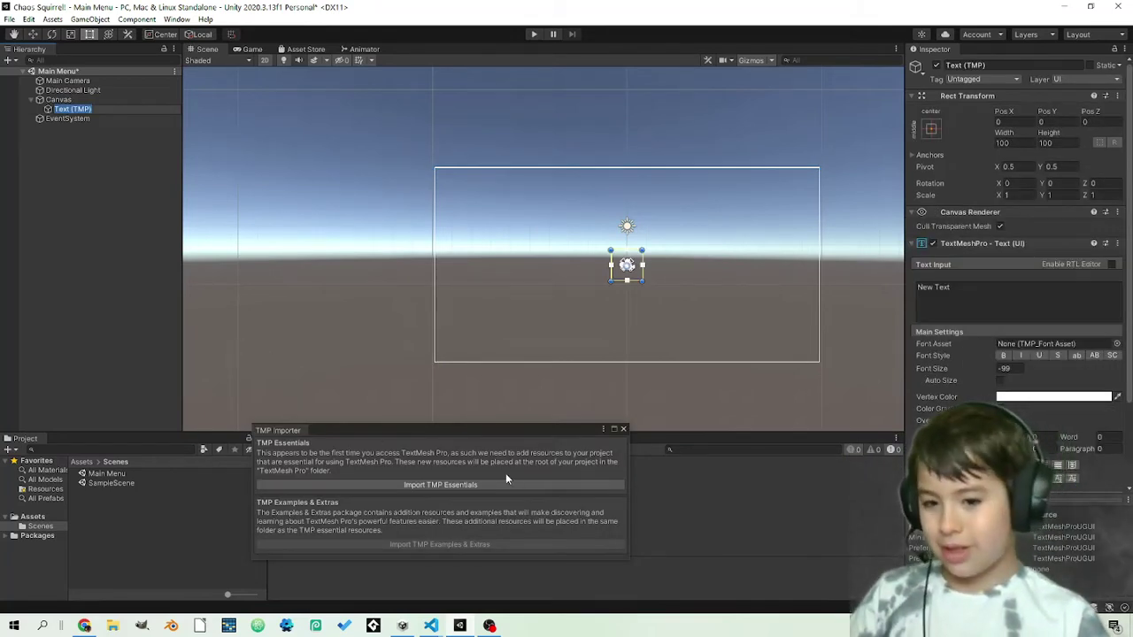
{"action": "left_click", "coordinate": [449, 485]}
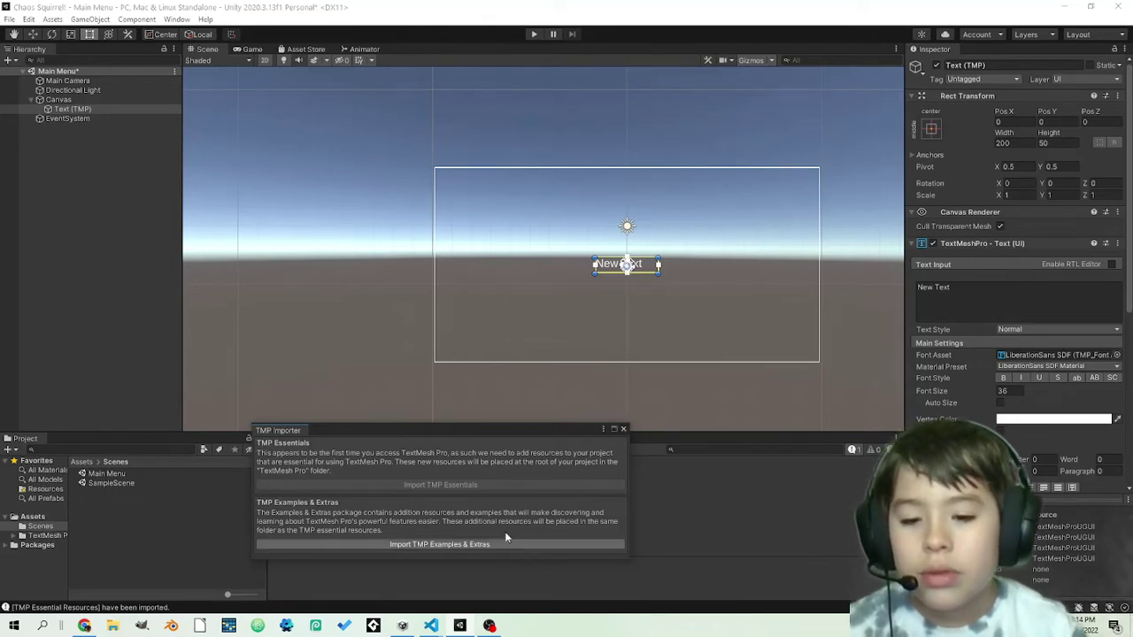
Step: Close the TMP Importer window
{"action": "left_click", "coordinate": [624, 429]}
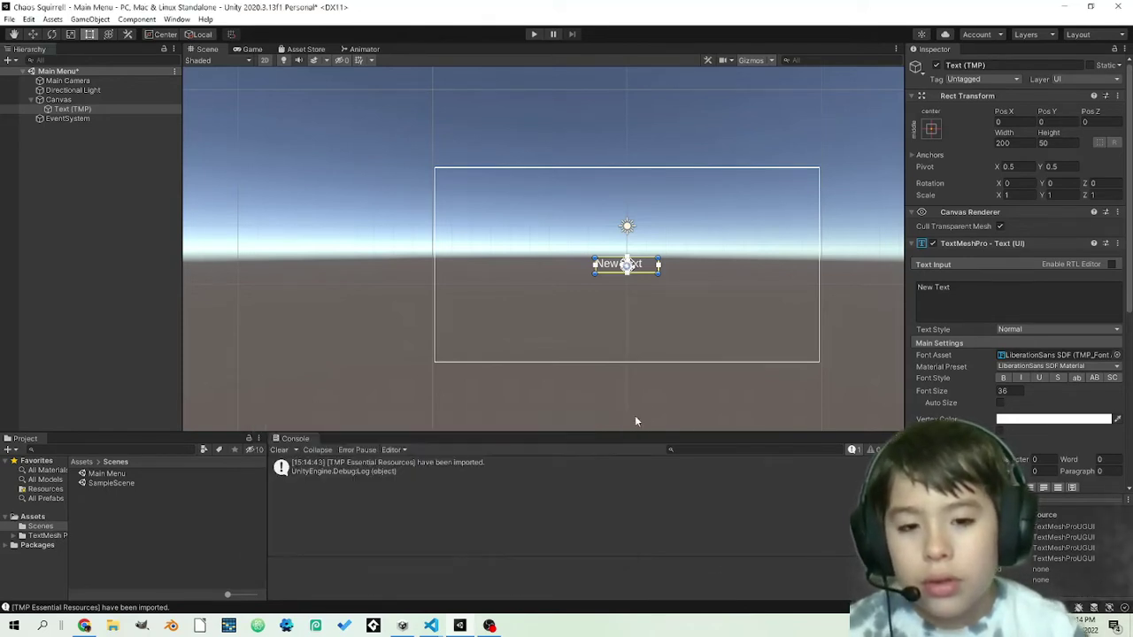
{"action": "mouse_move", "coordinate": [641, 276]}
{"action": "left_mouse_down"}
{"action": "mouse_move", "coordinate": [738, 271]}
{"action": "mouse_move", "coordinate": [710, 296]}
{"action": "mouse_move", "coordinate": [632, 277]}
{"action": "mouse_move", "coordinate": [654, 291]}
{"action": "mouse_move", "coordinate": [639, 270]}
{"action": "left_mouse_up"}
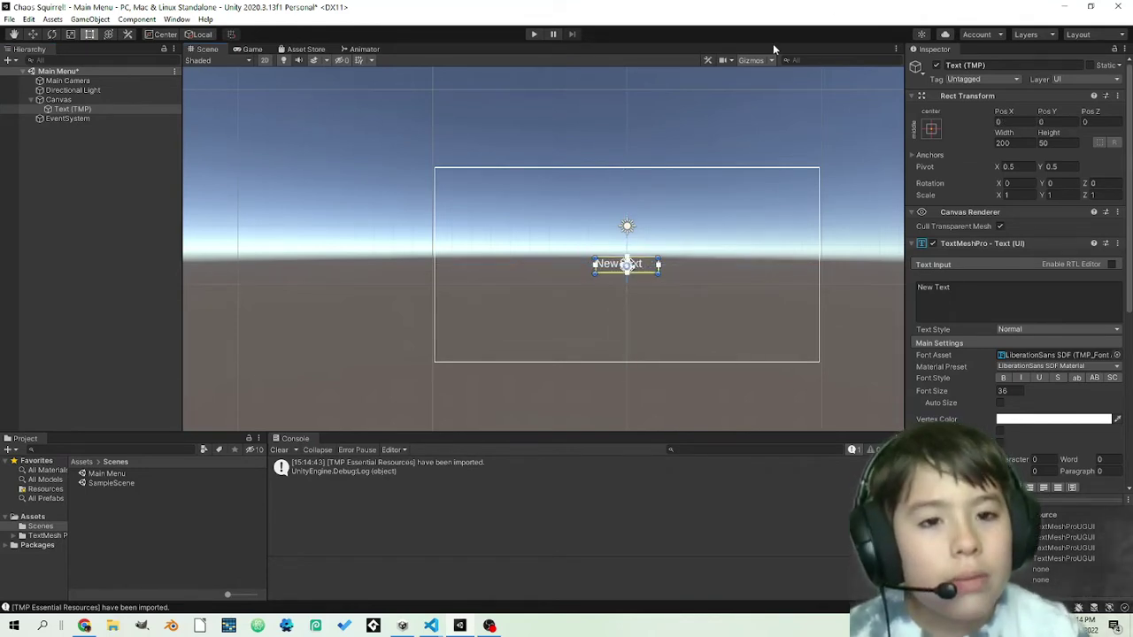
{"action": "left_click", "coordinate": [752, 60]}
{"action": "scroll", "coordinate": [674, 280], "scroll_direction": "up", "scroll_amount": 2}
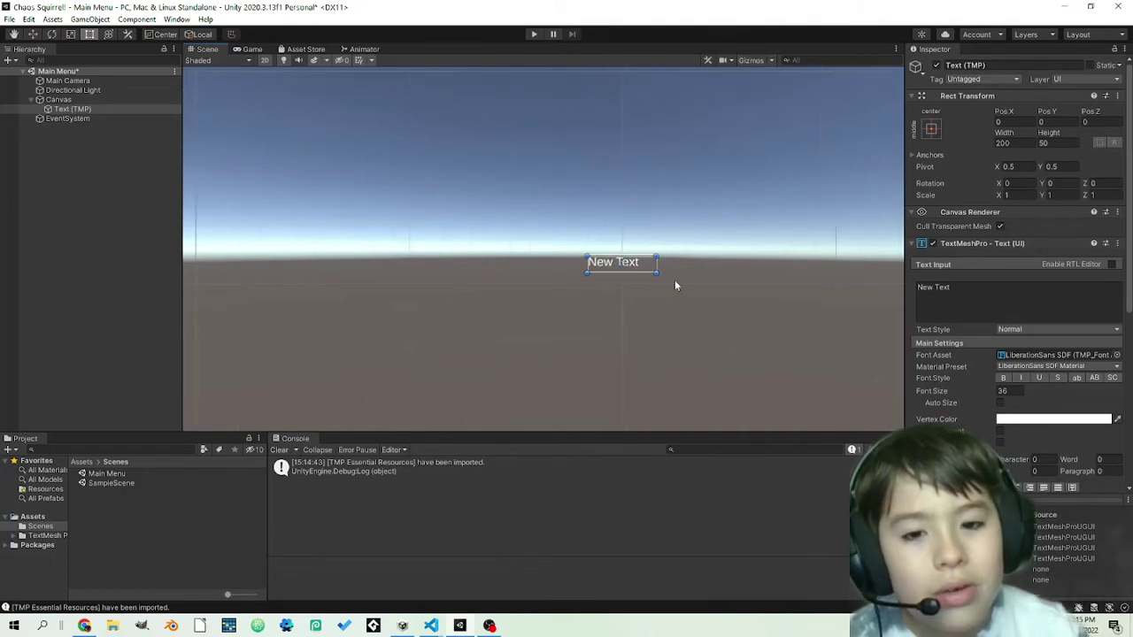
{"action": "left_click", "coordinate": [771, 61]}
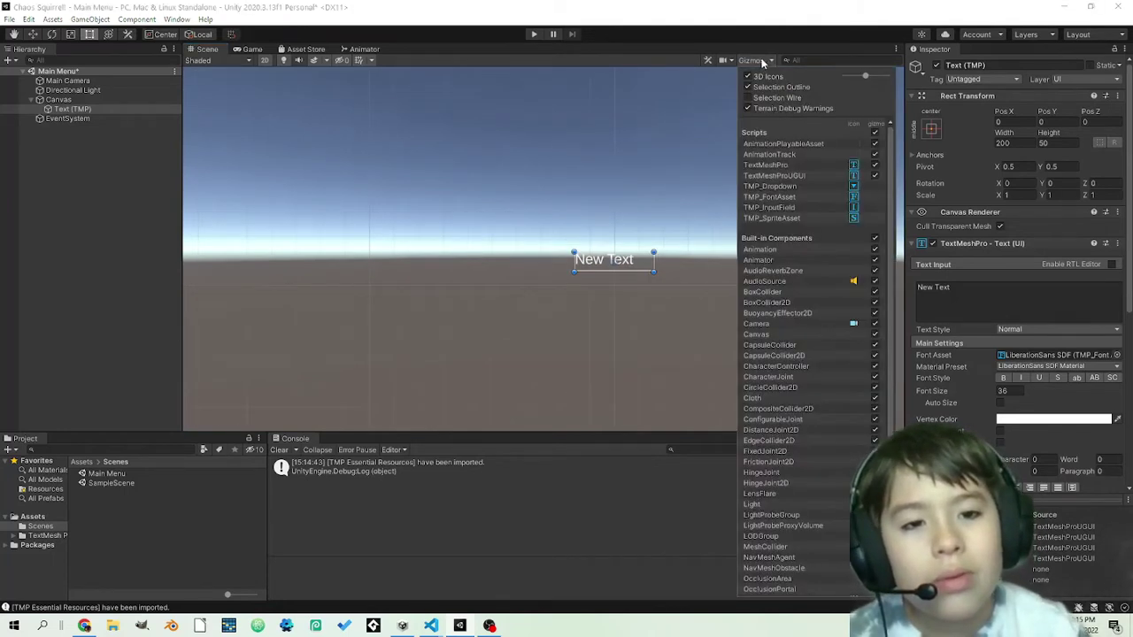
{"action": "left_click", "coordinate": [759, 58]}
Step: Hide the Camera component's gizmo and its icon in the Scene view
{"action": "left_click", "coordinate": [772, 60]}
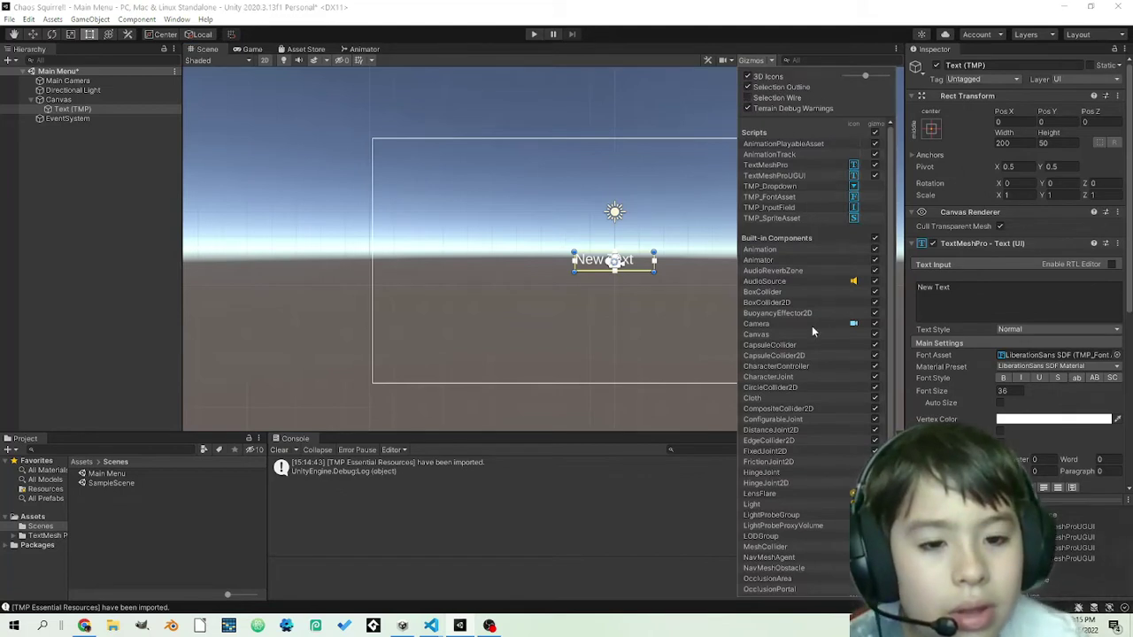
{"action": "scroll", "coordinate": [812, 326], "scroll_direction": "down", "scroll_amount": 6}
{"action": "scroll", "coordinate": [820, 323], "scroll_direction": "up", "scroll_amount": 6}
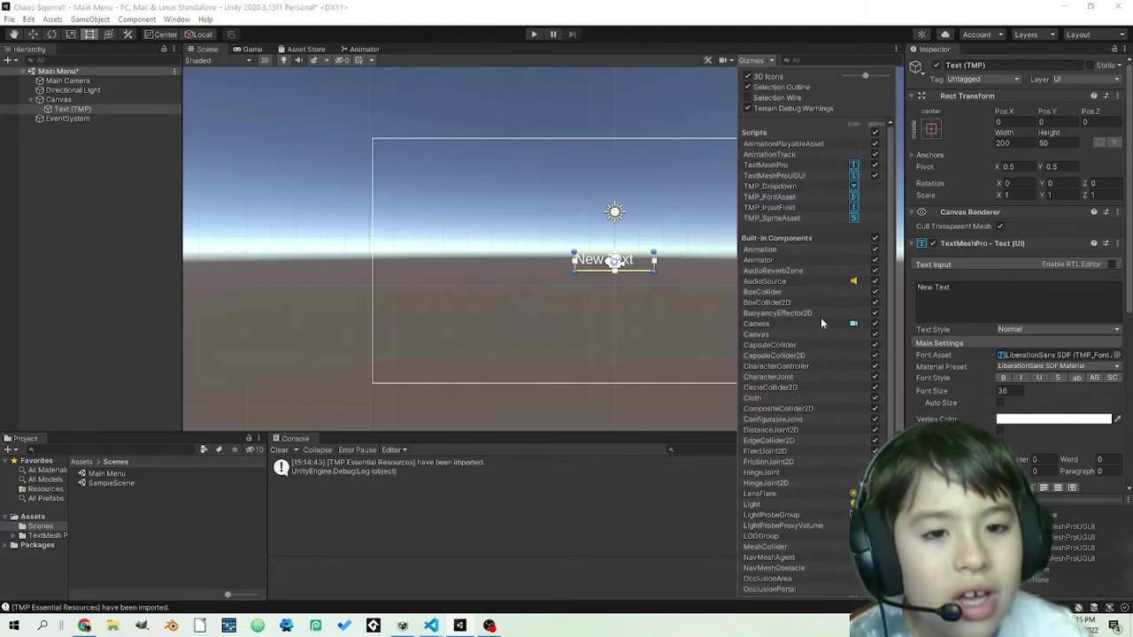
{"action": "scroll", "coordinate": [818, 186], "scroll_direction": "down", "scroll_amount": 1}
{"action": "scroll", "coordinate": [818, 186], "scroll_direction": "down", "scroll_amount": 5}
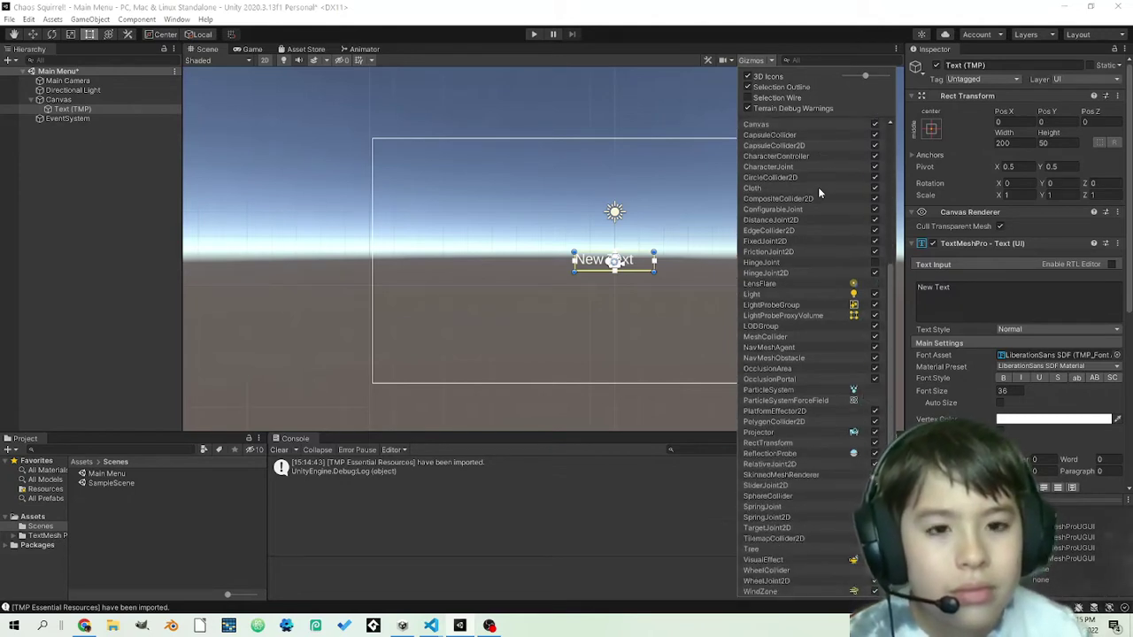
{"action": "scroll", "coordinate": [819, 187], "scroll_direction": "up", "scroll_amount": 3}
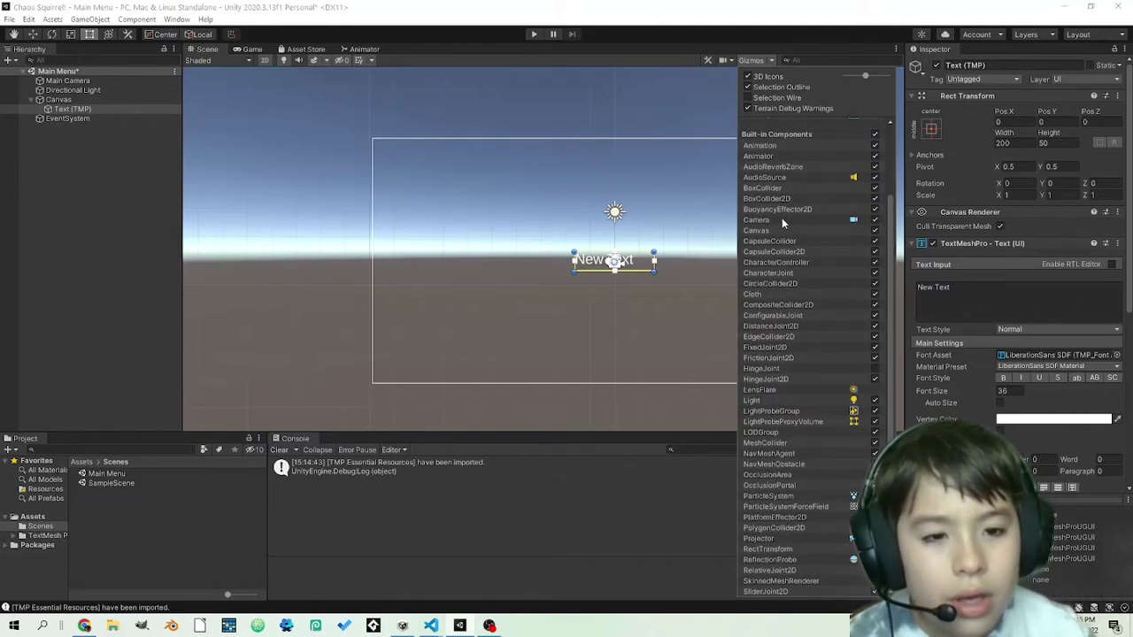
{"action": "left_click", "coordinate": [874, 220]}
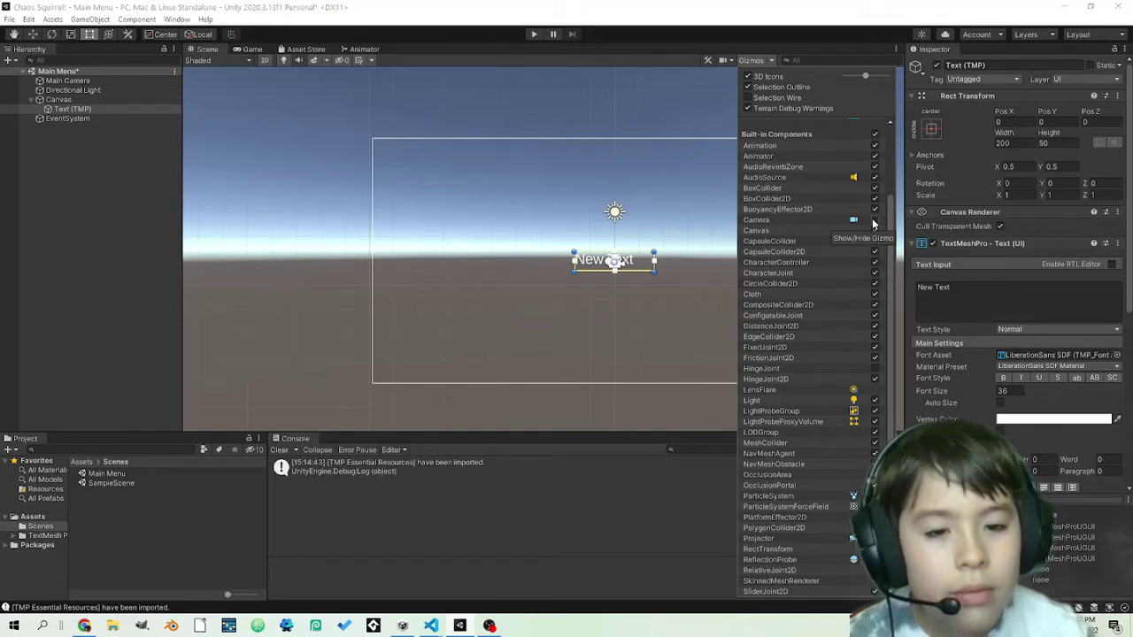
{"action": "left_click", "coordinate": [619, 310]}
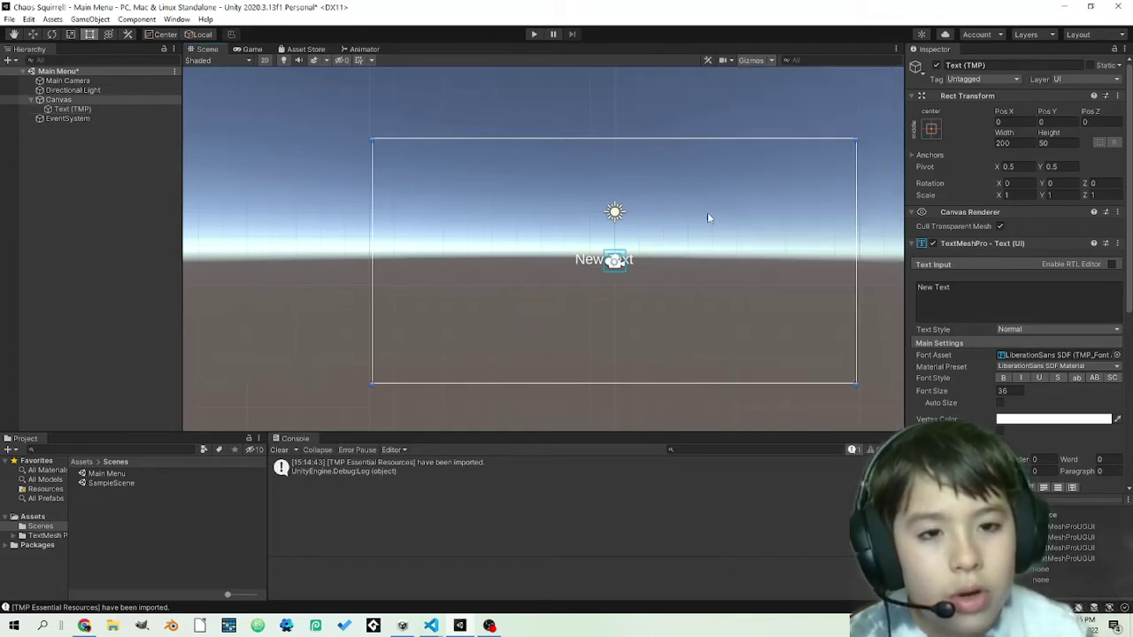
{"action": "left_click", "coordinate": [766, 60]}
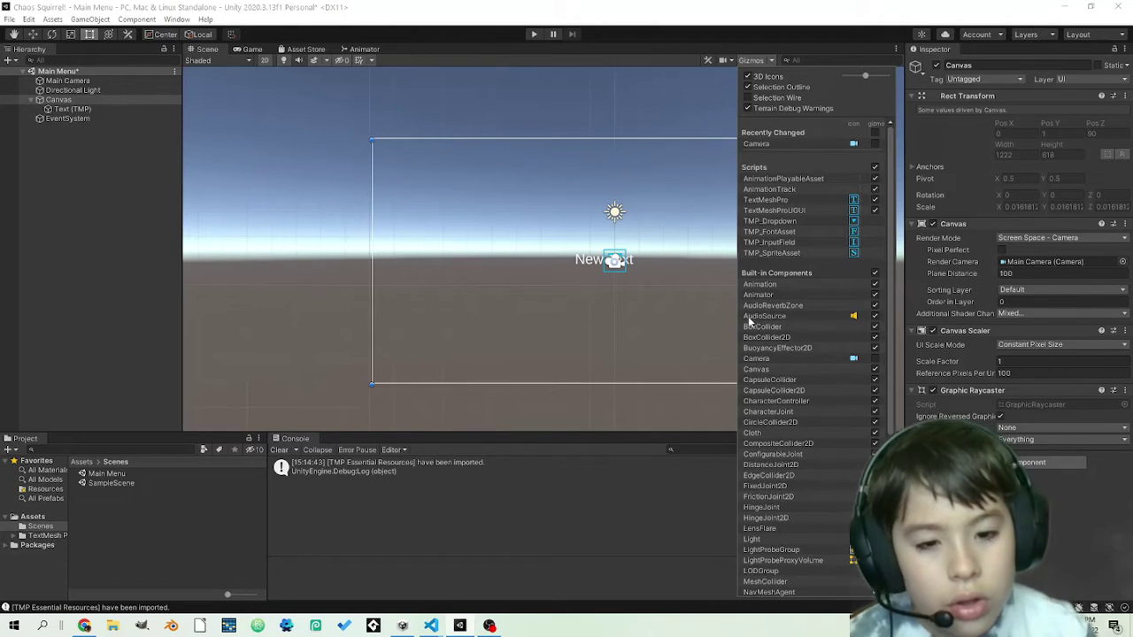
{"action": "left_click", "coordinate": [853, 358]}
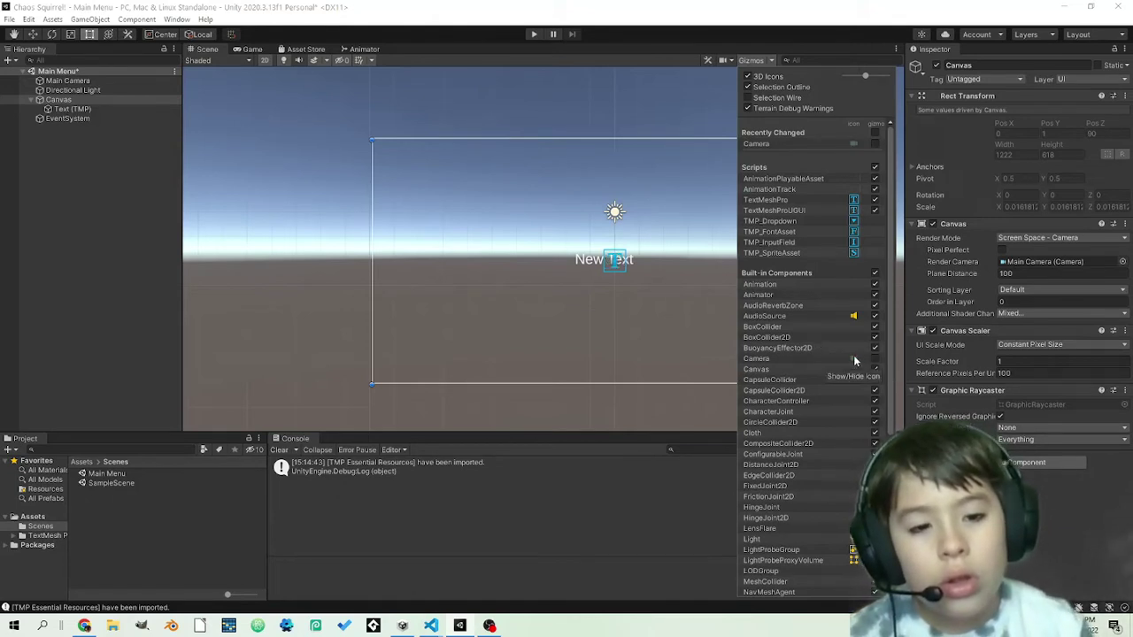
{"action": "left_click", "coordinate": [648, 315]}
Step: Move the canvas text to the upper centre at Pos X 0, Pos Y 185 and enlarge its box to about 331 by 101
{"action": "left_click", "coordinate": [609, 268]}
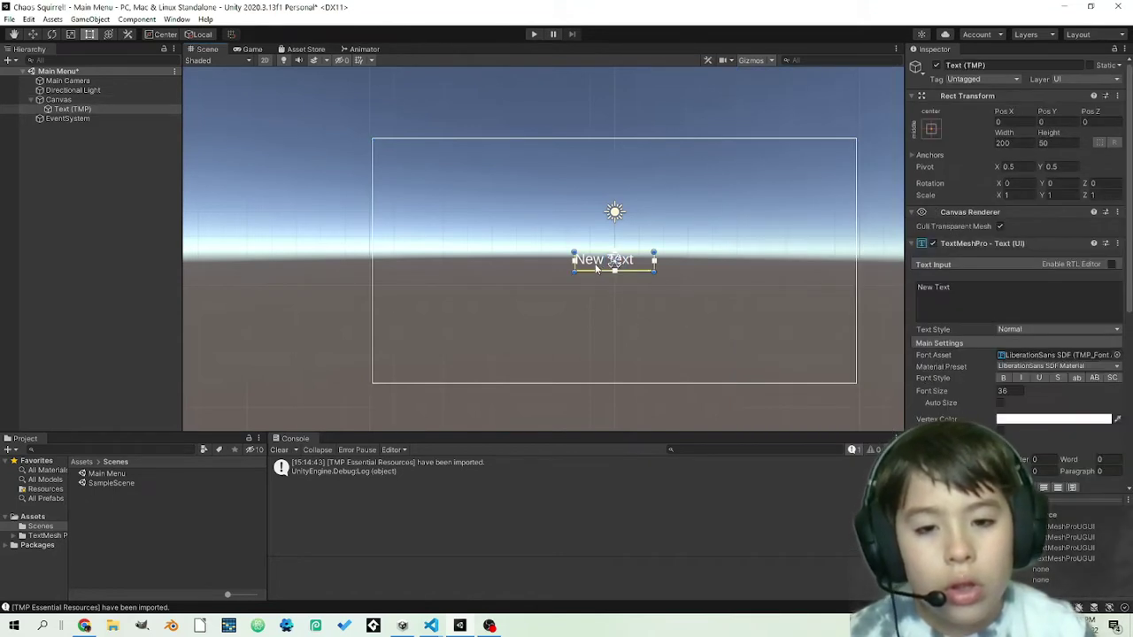
{"action": "left_click_drag", "start_coordinate": [598, 270], "coordinate": [715, 271]}
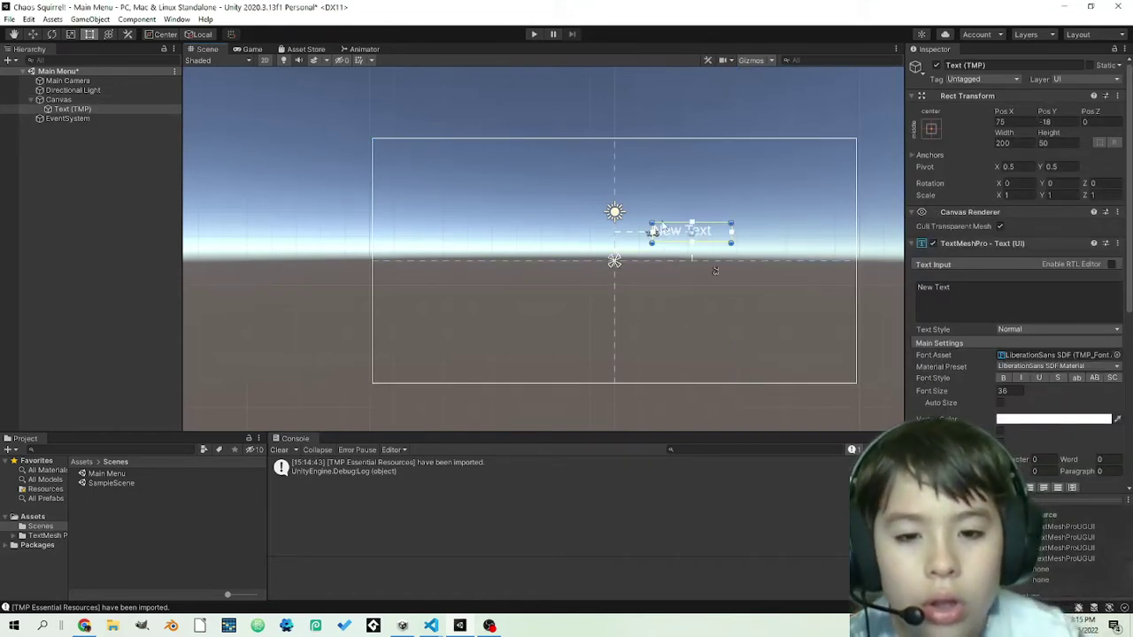
{"action": "left_click_drag", "start_coordinate": [655, 228], "coordinate": [599, 186]}
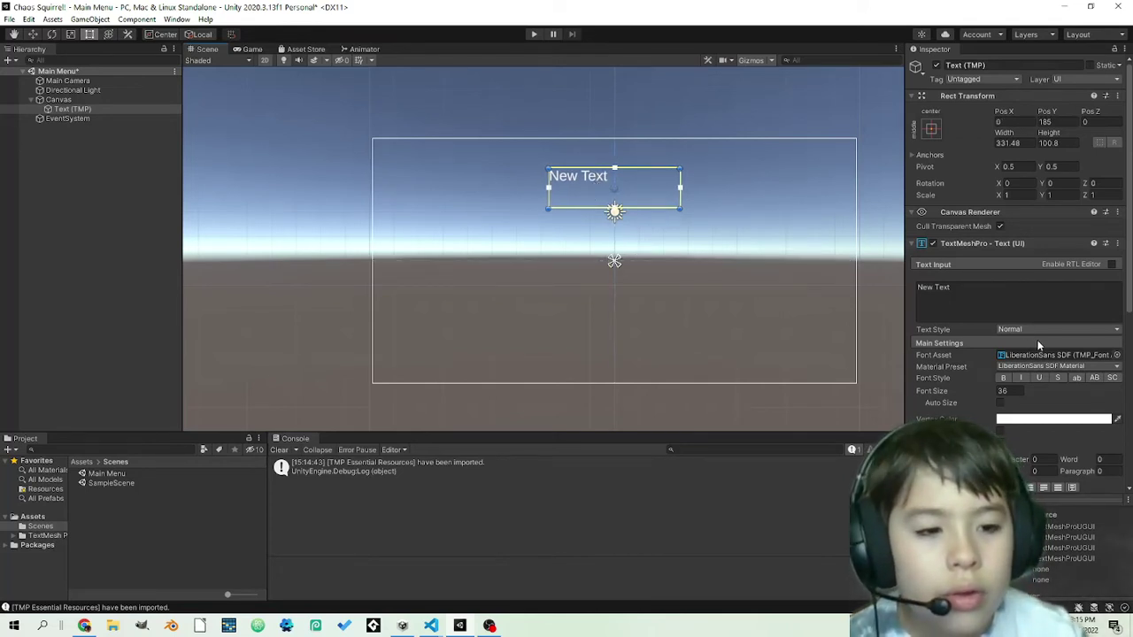
Step: Replace the text object's placeholder content with "CHAOS"
{"action": "left_click", "coordinate": [1009, 310]}
{"action": "key", "text": "ctrl+a"}
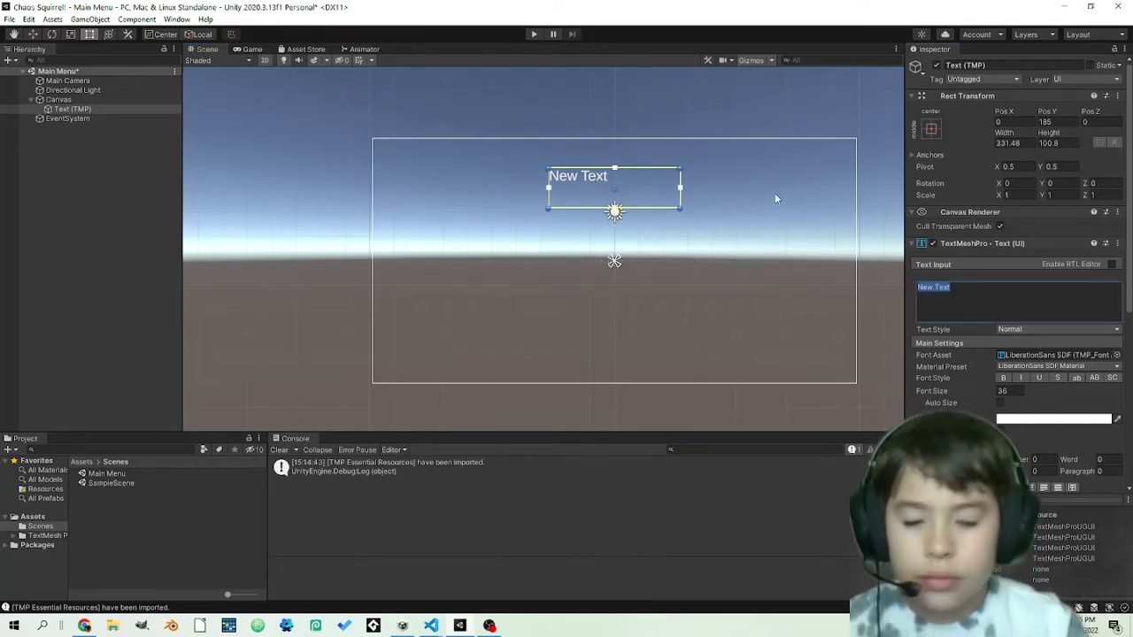
{"action": "type", "text": "CHAOS"}
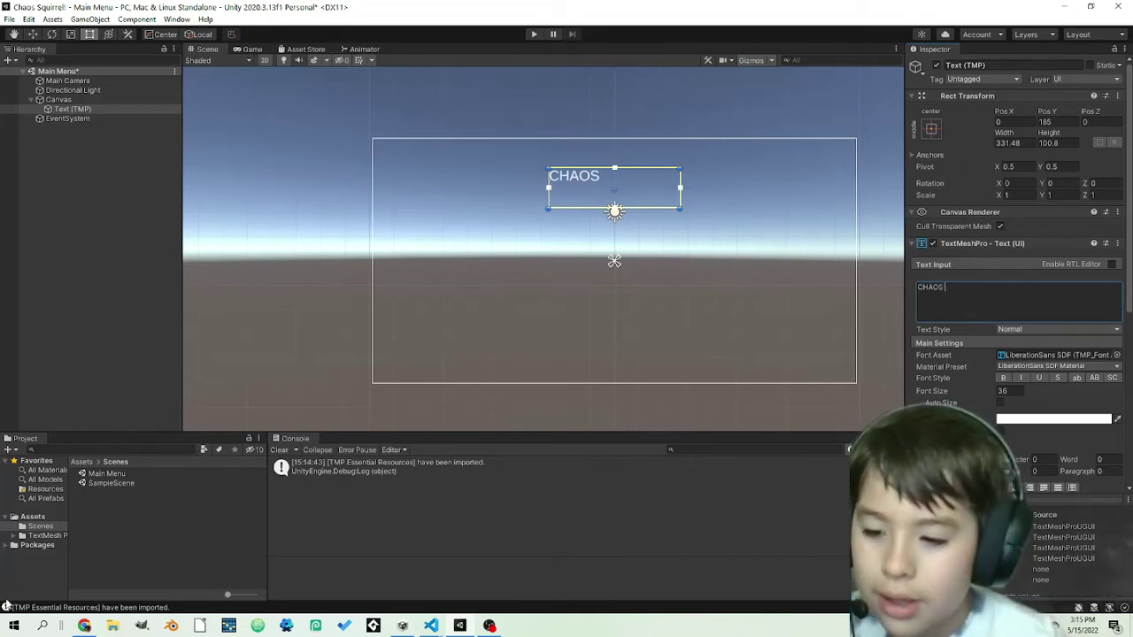
{"action": "left_click", "coordinate": [85, 626]}
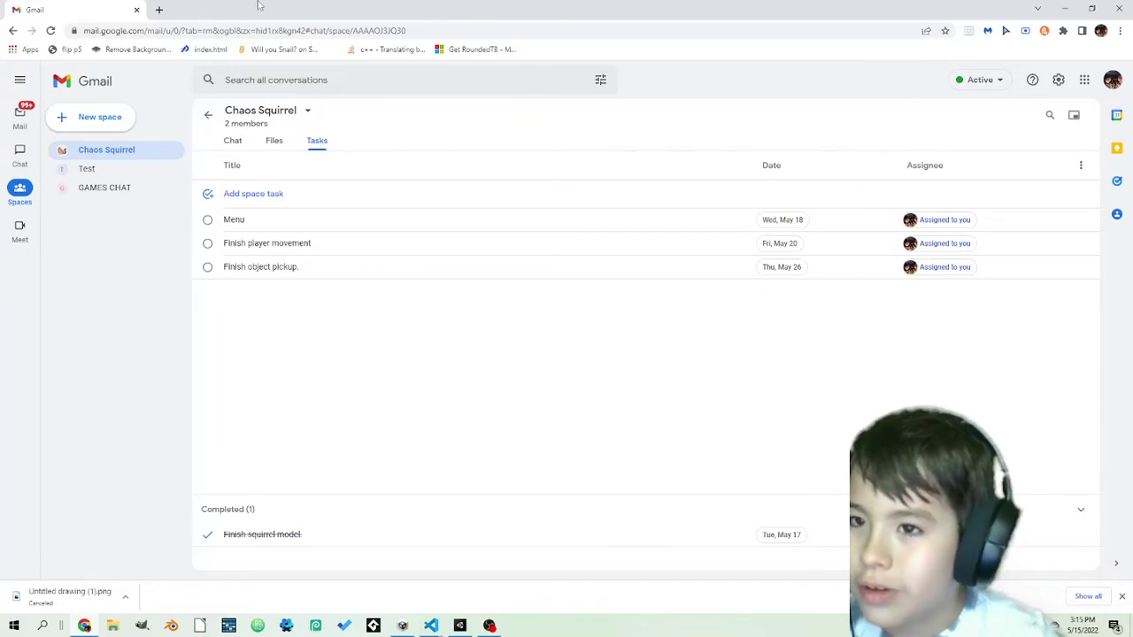
{"action": "left_click", "coordinate": [157, 8]}
{"action": "type", "text": "s"}
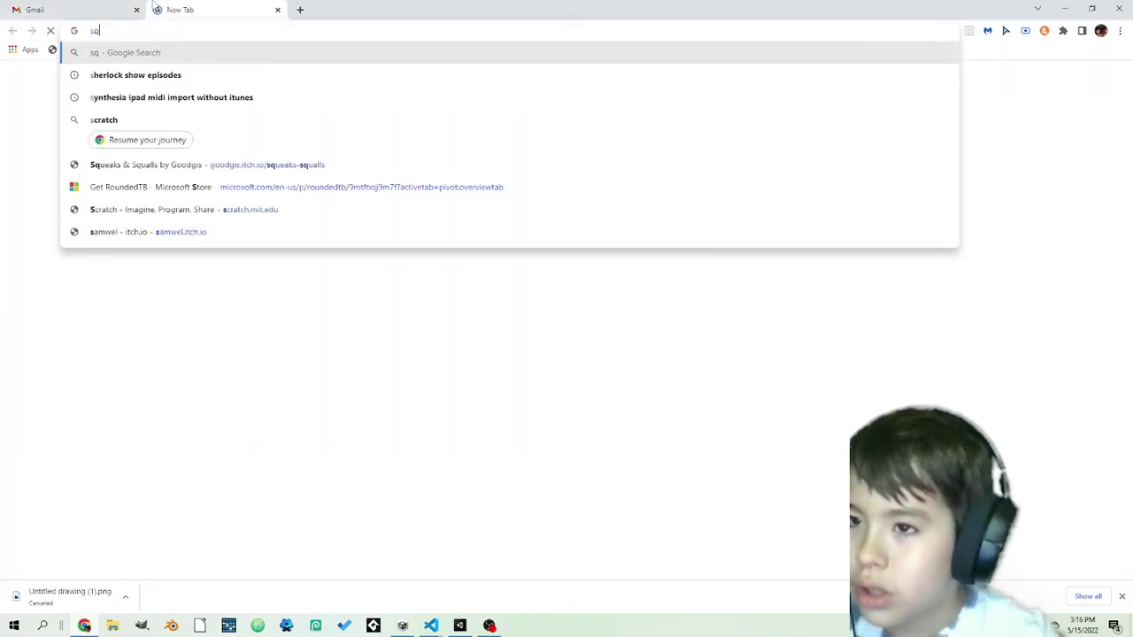
{"action": "type", "text": "q"}
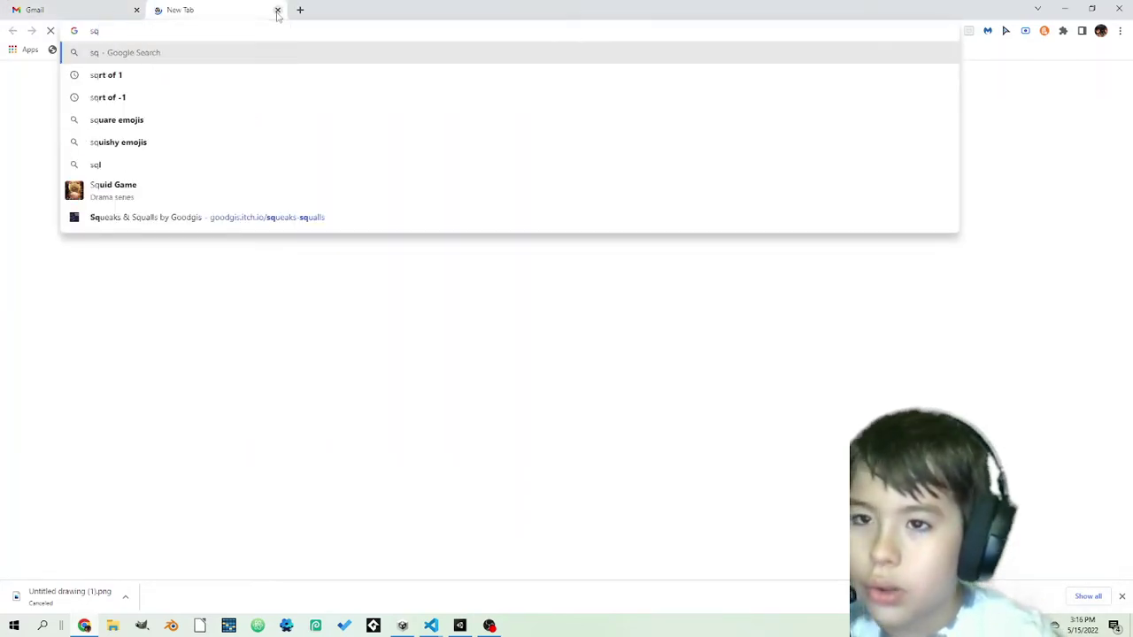
{"action": "left_click", "coordinate": [277, 9]}
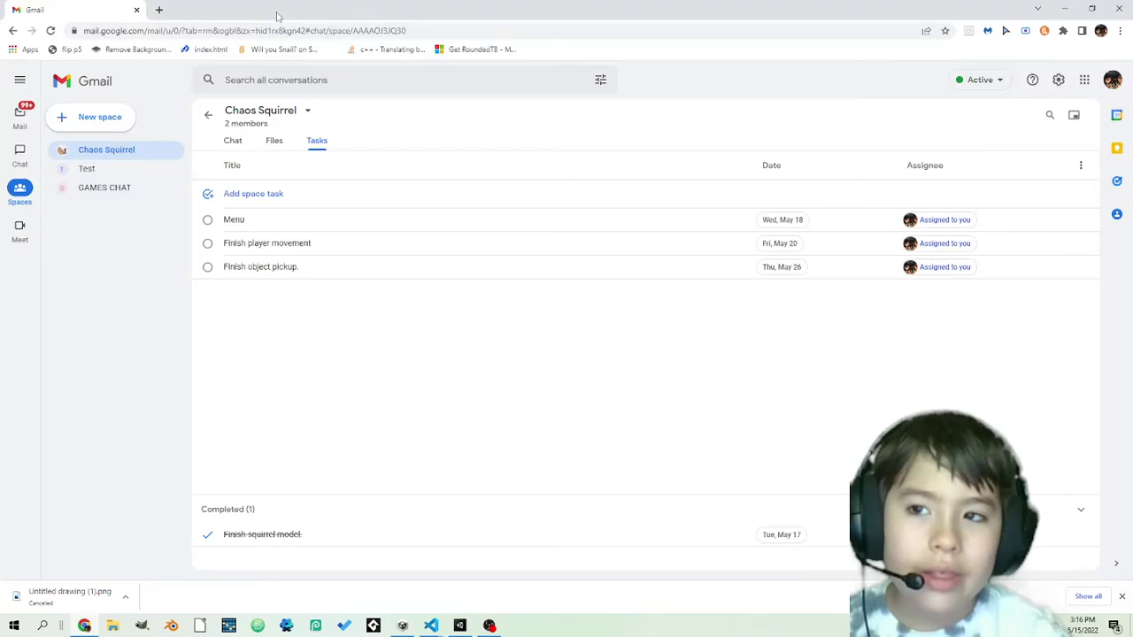
{"action": "left_click", "coordinate": [1066, 8]}
Step: Extend the text object's content to "CHAOS SQUIRRELL"
{"action": "left_click", "coordinate": [931, 288]}
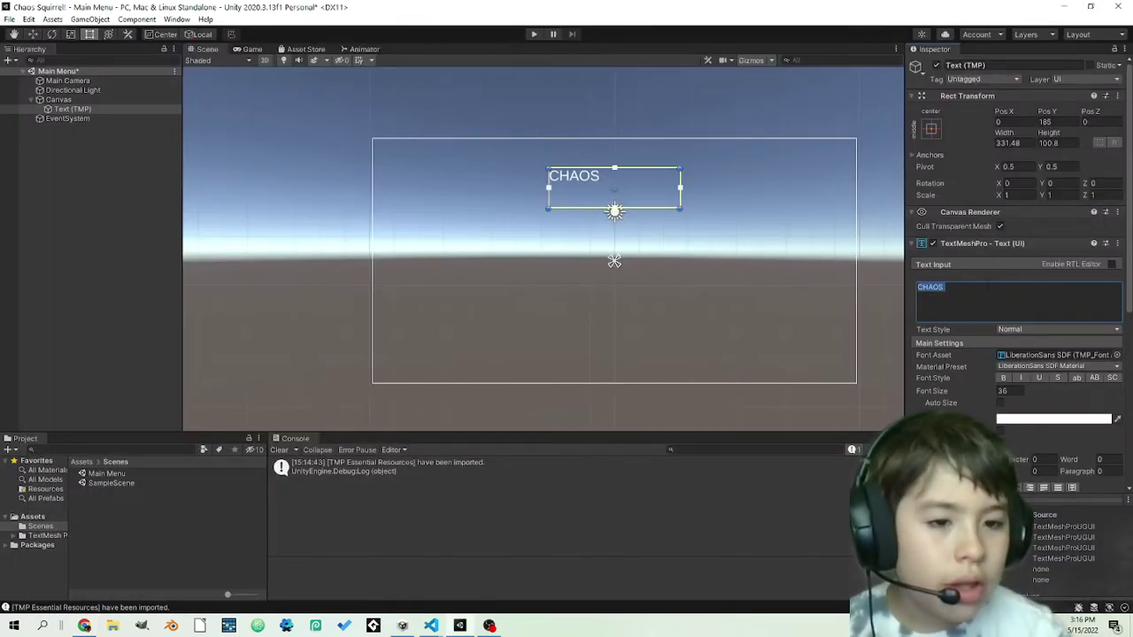
{"action": "key", "text": "End"}
{"action": "type", "text": "SQ"}
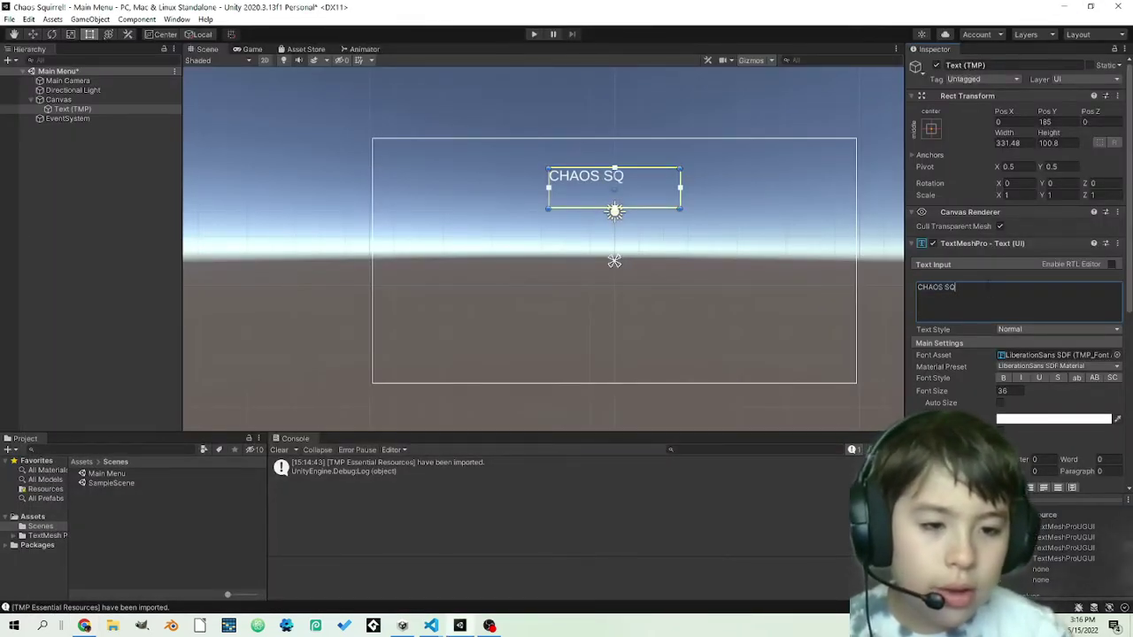
{"action": "type", "text": "U"}
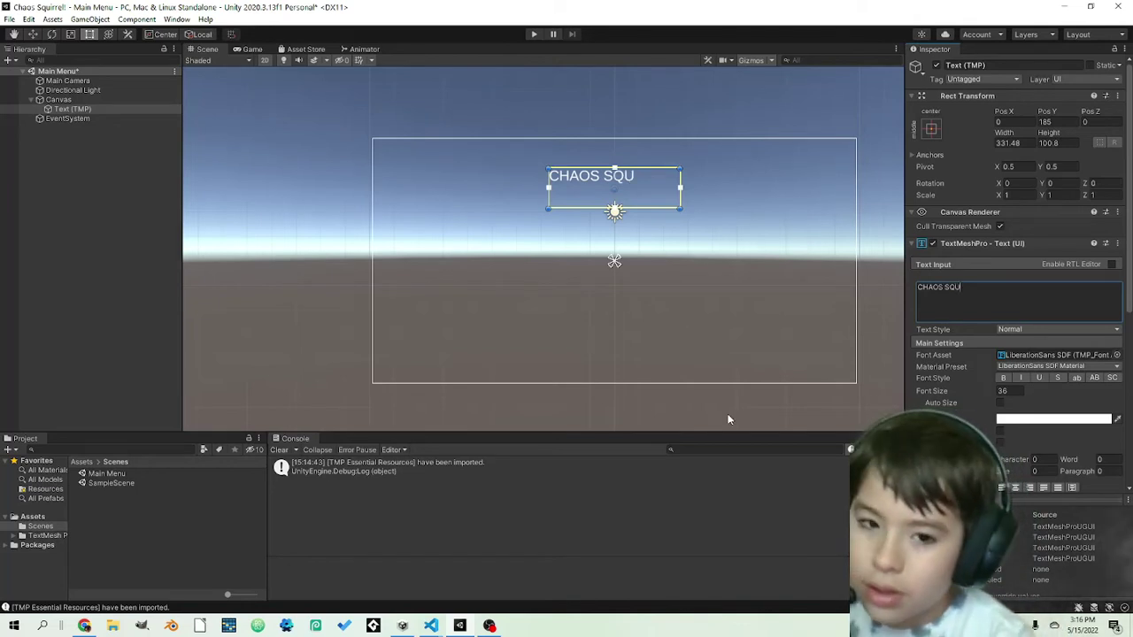
{"action": "type", "text": "I"}
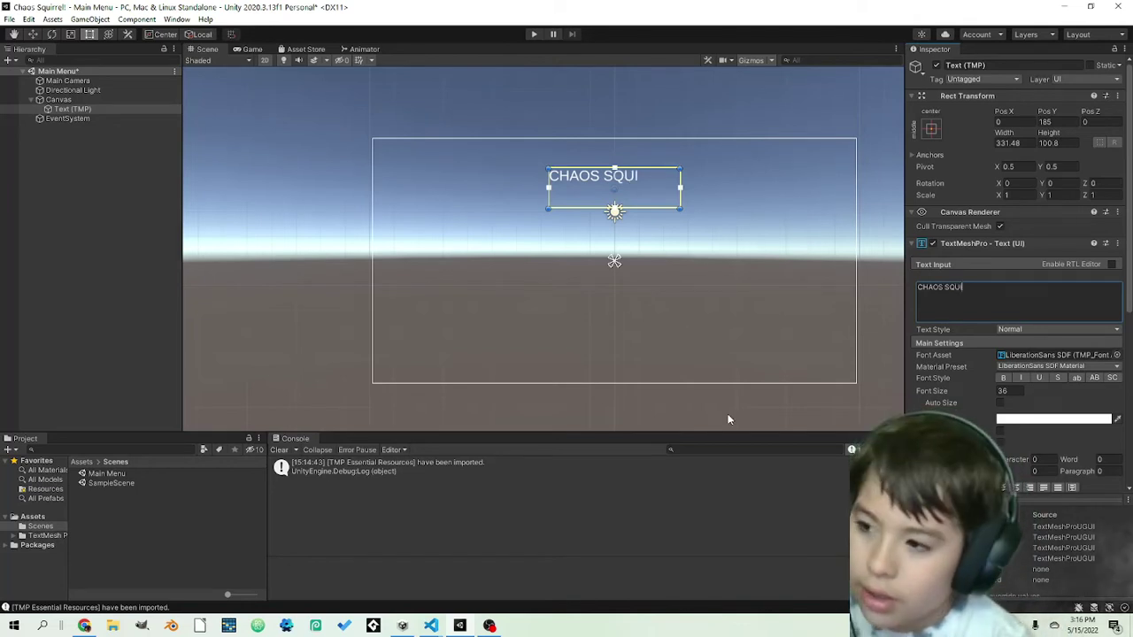
{"action": "type", "text": "R"}
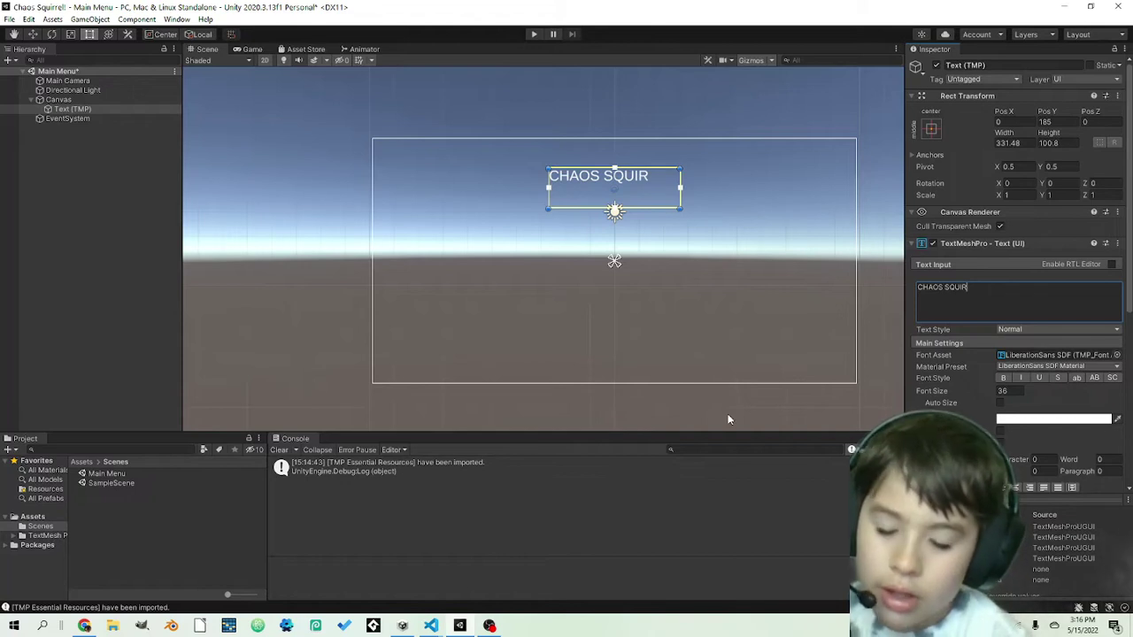
{"action": "type", "text": "R"}
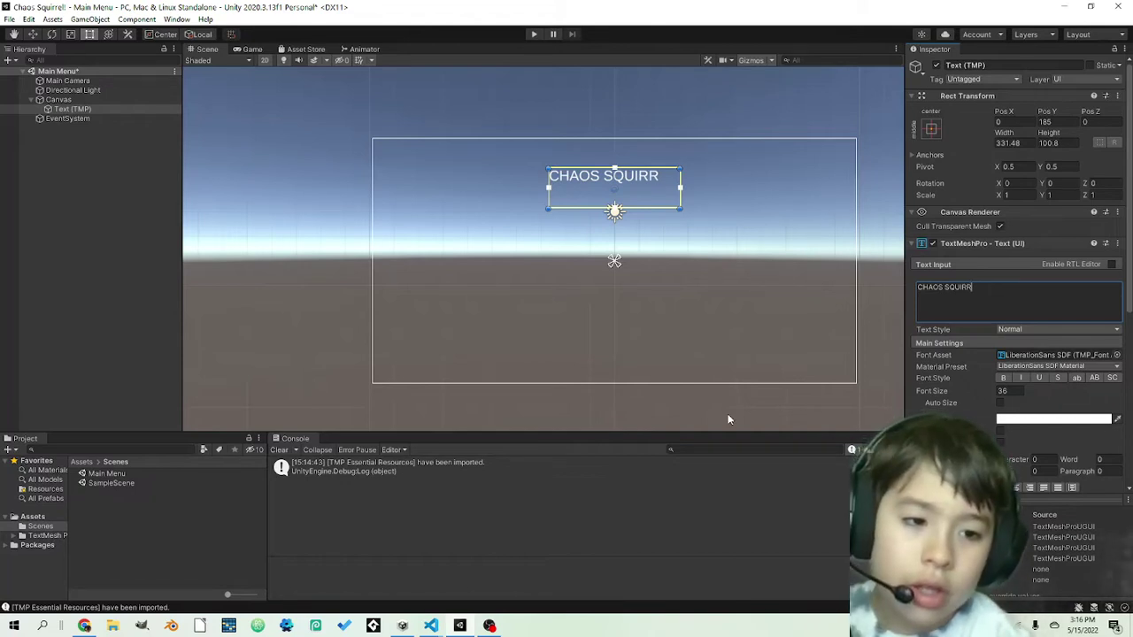
{"action": "type", "text": "ELL"}
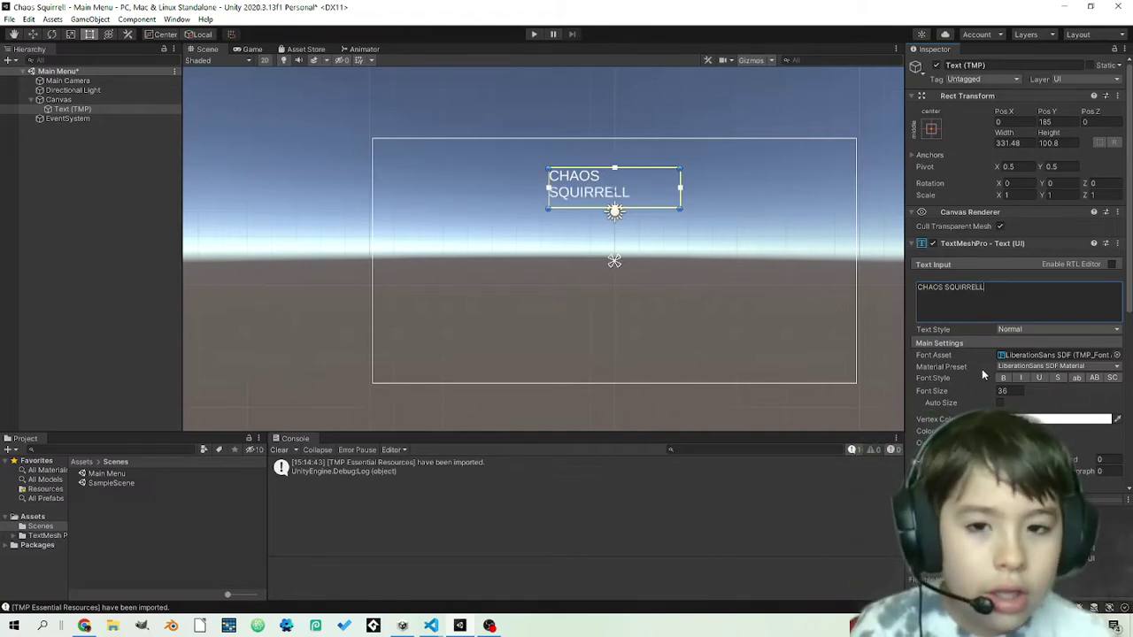
Step: Correct the spelling of the title text to "CHAOS SQUIRREL"
{"action": "key", "text": "BackSpace"}
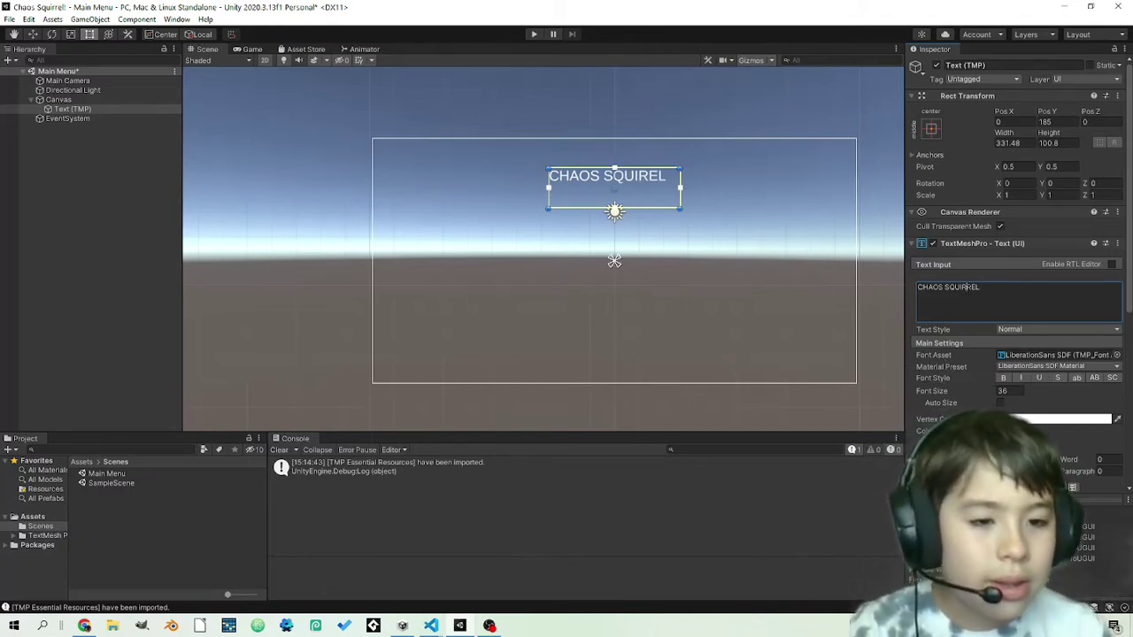
{"action": "key", "text": "Left"}
{"action": "key", "text": "Left"}
{"action": "key", "text": "BackSpace"}
{"action": "left_click", "coordinate": [991, 290]}
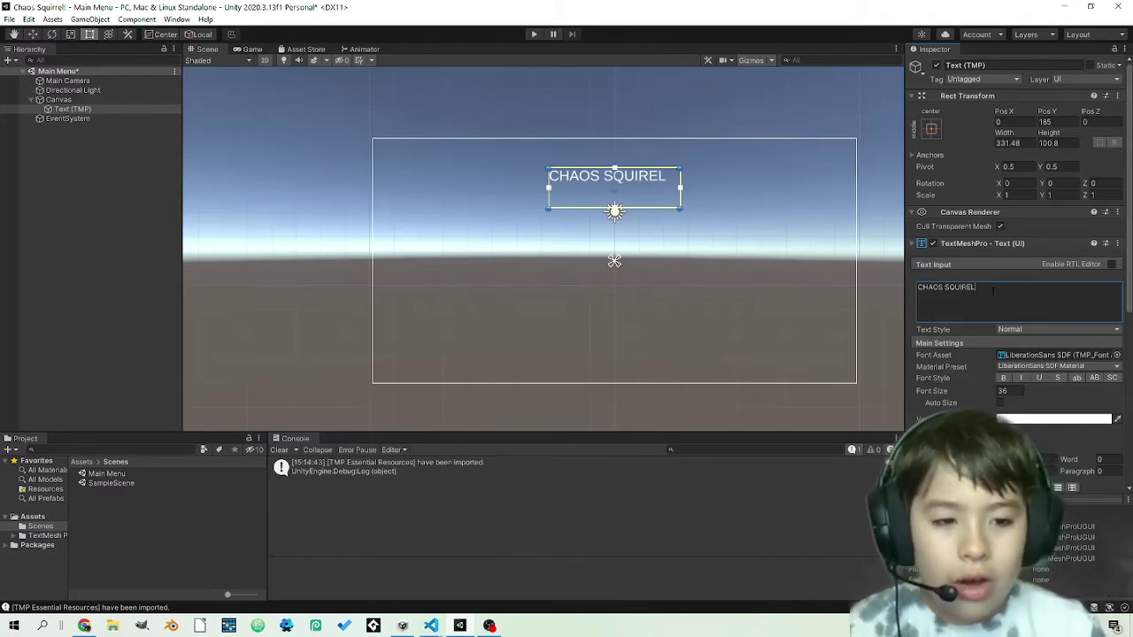
{"action": "type", "text": "L"}
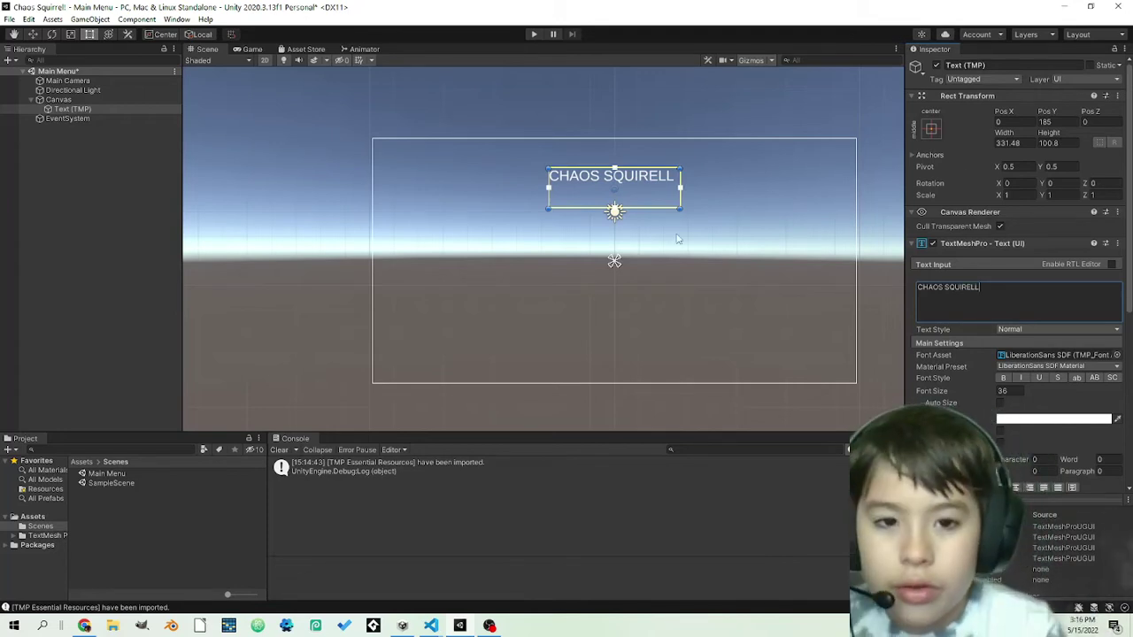
{"action": "key", "text": "BackSpace"}
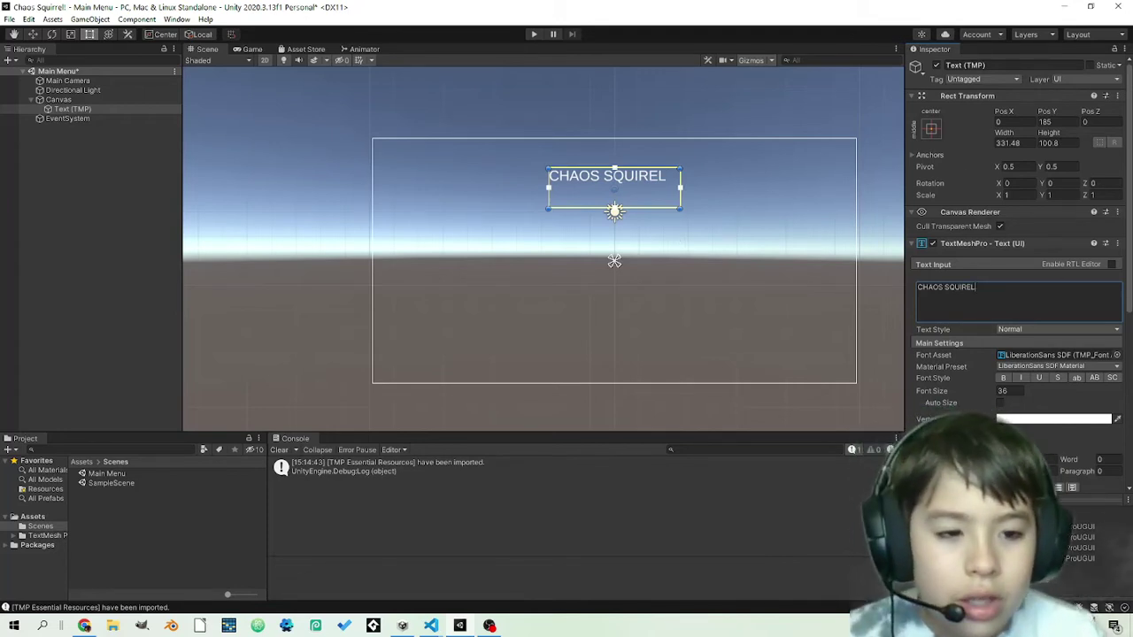
{"action": "left_click", "coordinate": [971, 293]}
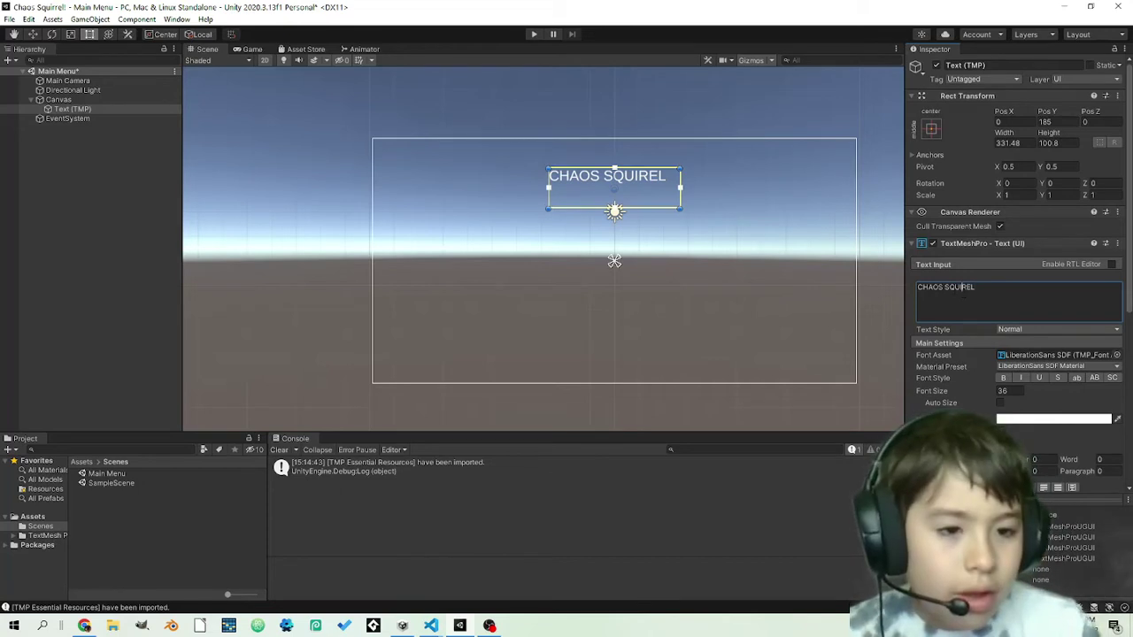
{"action": "type", "text": "R"}
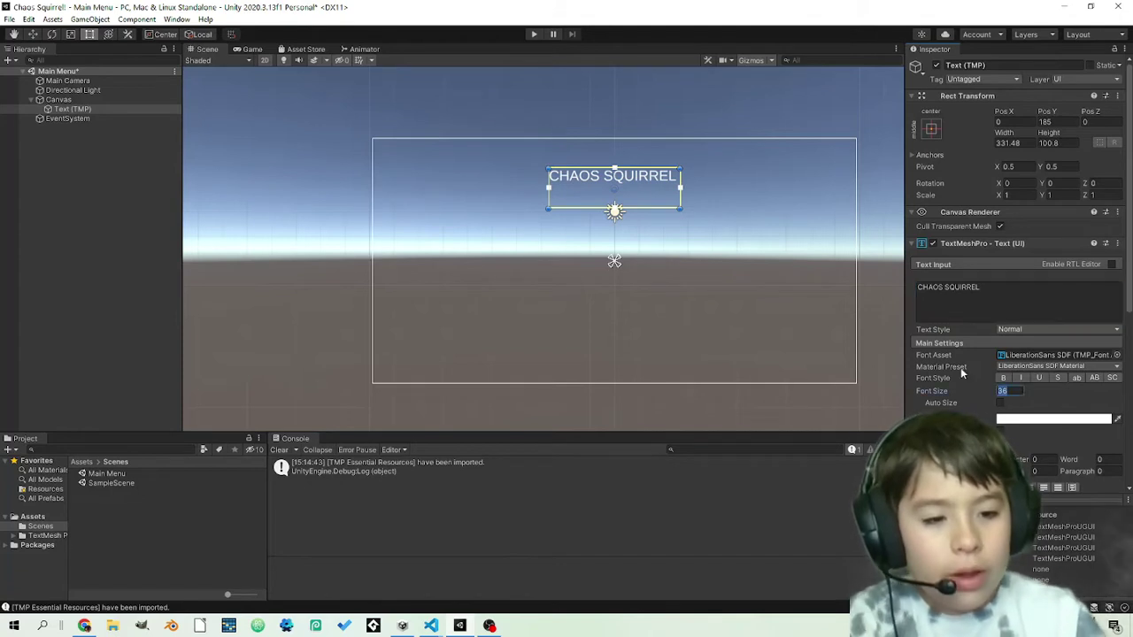
Step: Set the title text's font size to 45 and centre it horizontally in its box
{"action": "left_click", "coordinate": [1009, 391]}
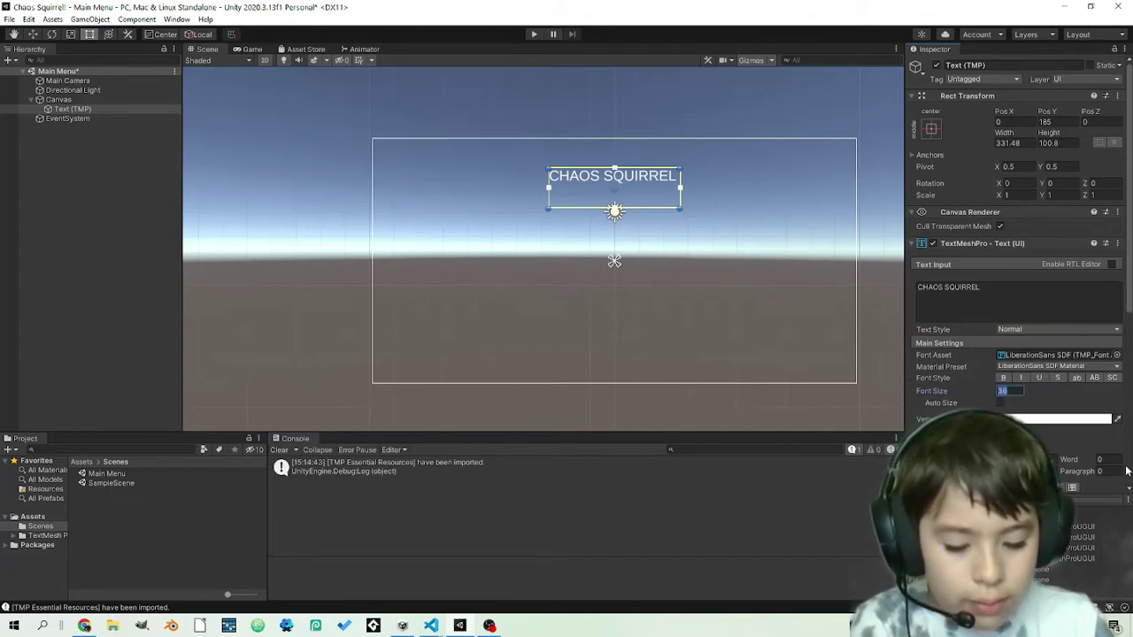
{"action": "type", "text": "45"}
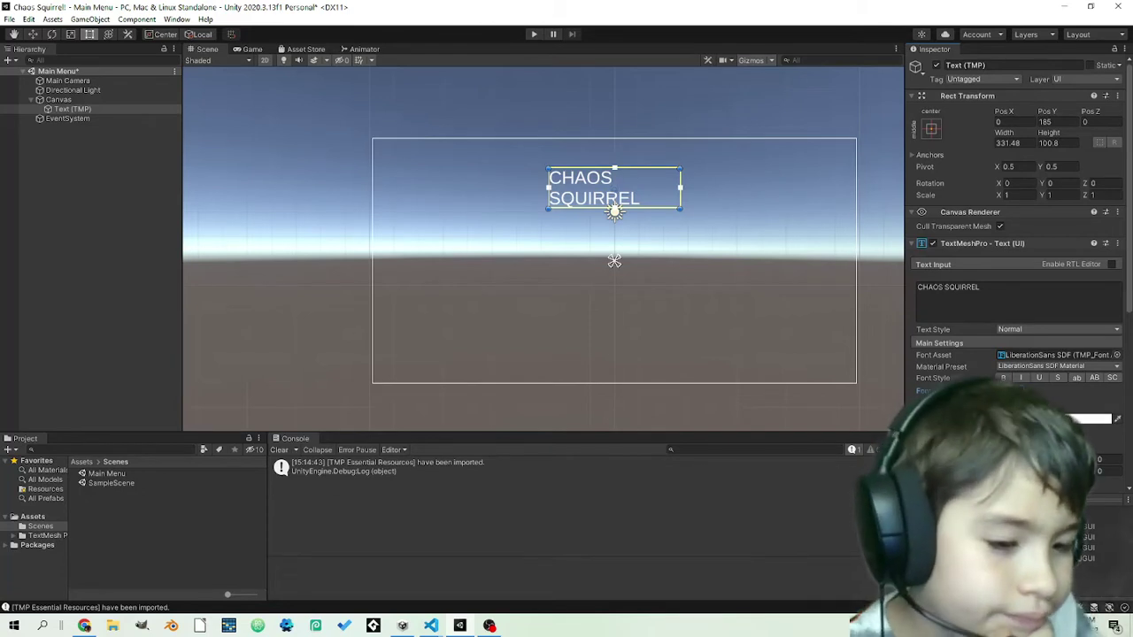
{"action": "left_click", "coordinate": [1018, 495]}
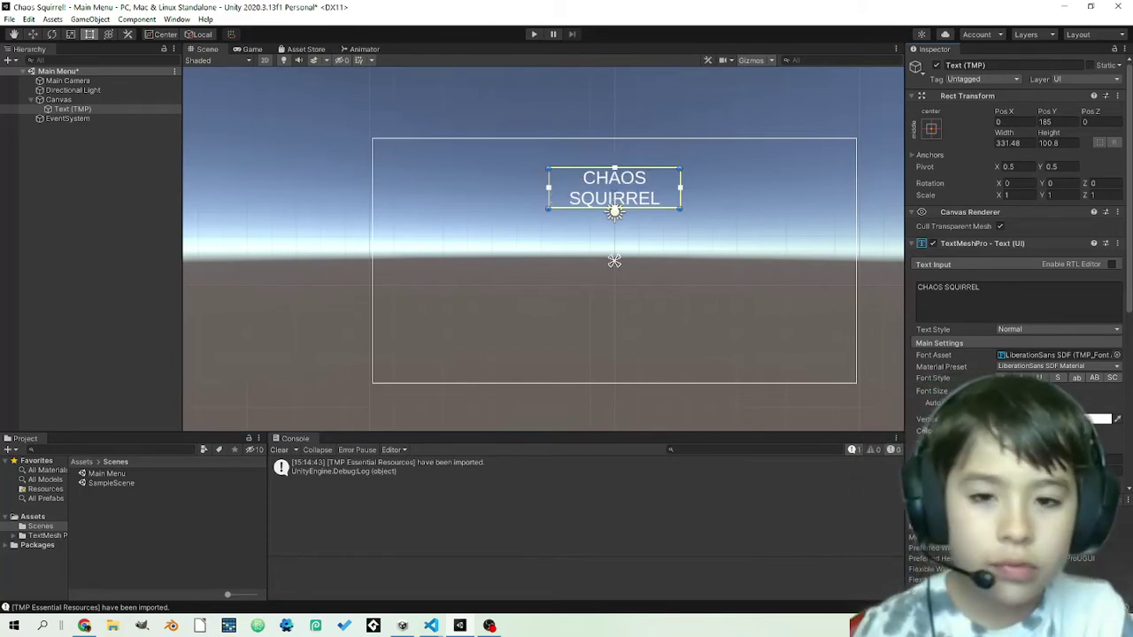
Step: Try the LiberationSans SDF Drop Shadow and Outline material presets on the title text
{"action": "left_click", "coordinate": [1029, 367]}
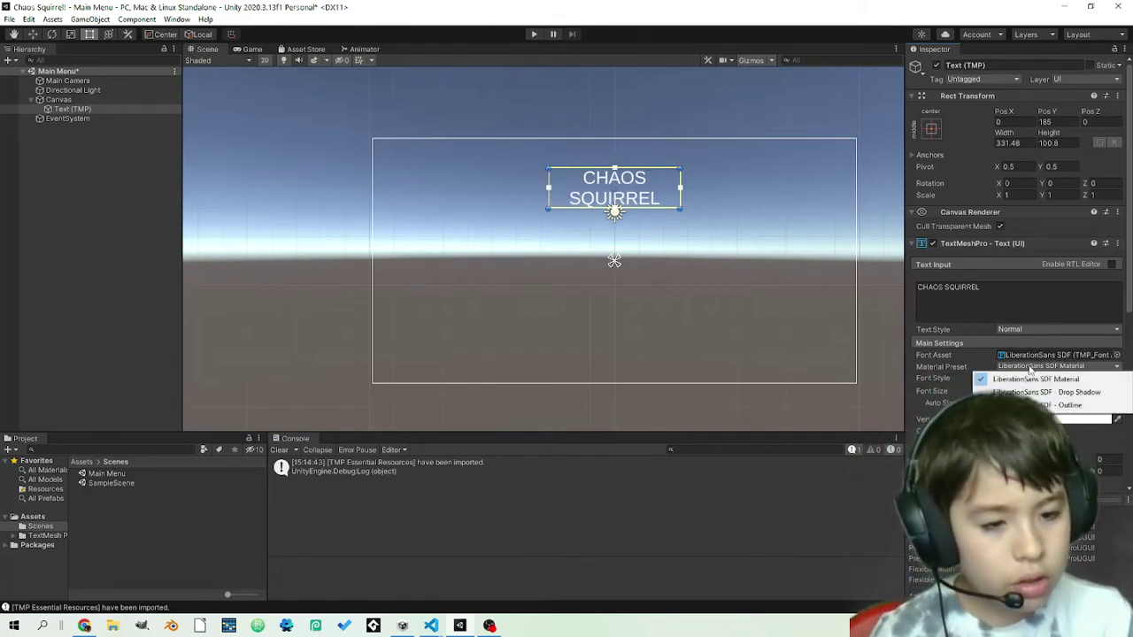
{"action": "left_click", "coordinate": [1047, 392]}
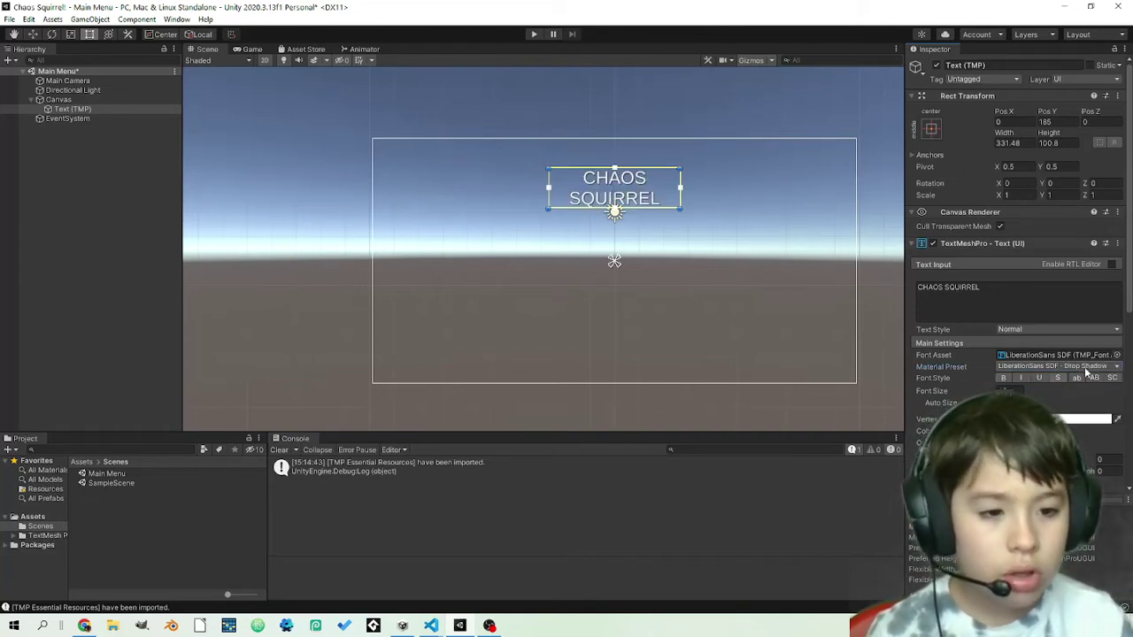
{"action": "left_click", "coordinate": [1082, 366]}
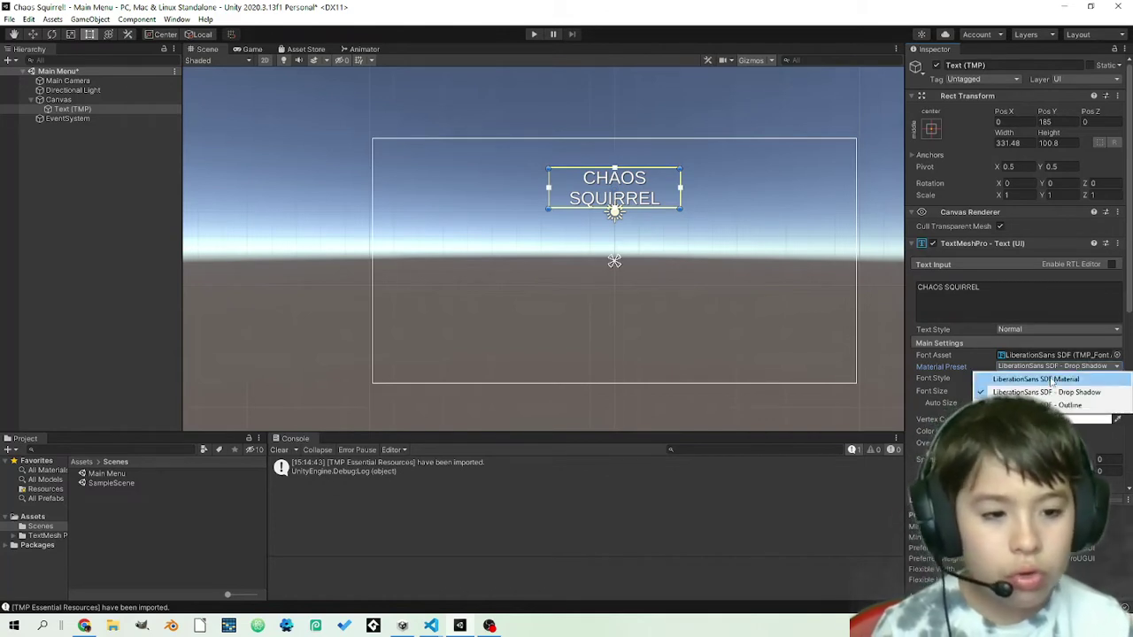
{"action": "left_click", "coordinate": [1053, 405]}
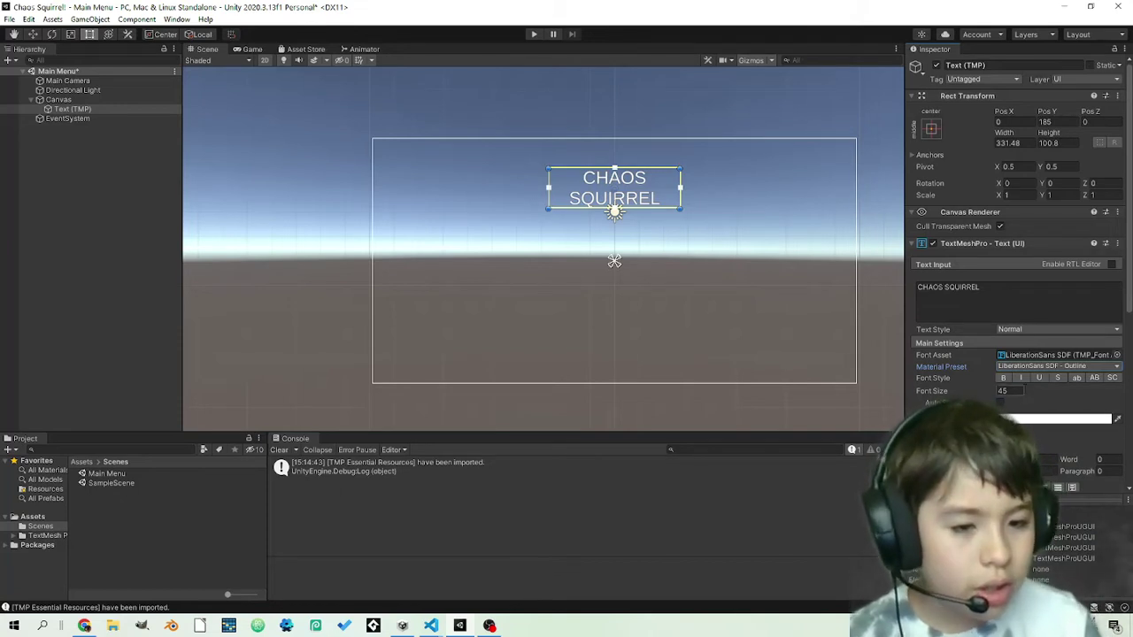
Step: Try out the font styles on the title text and leave it bold, italic and uppercase
{"action": "left_click", "coordinate": [1003, 379]}
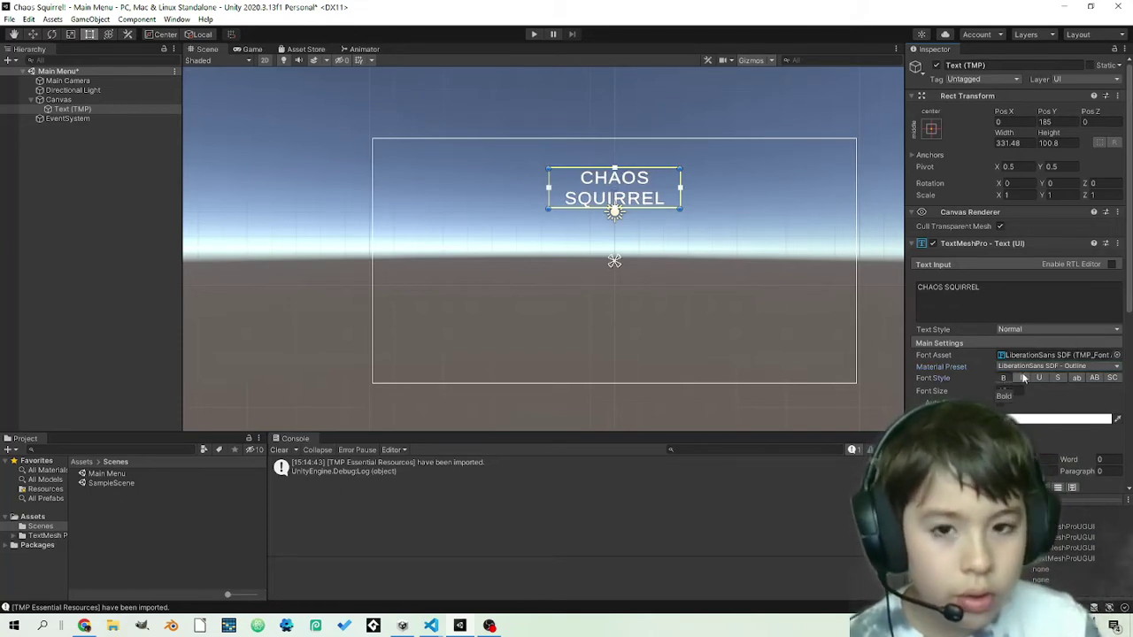
{"action": "left_click", "coordinate": [1022, 378]}
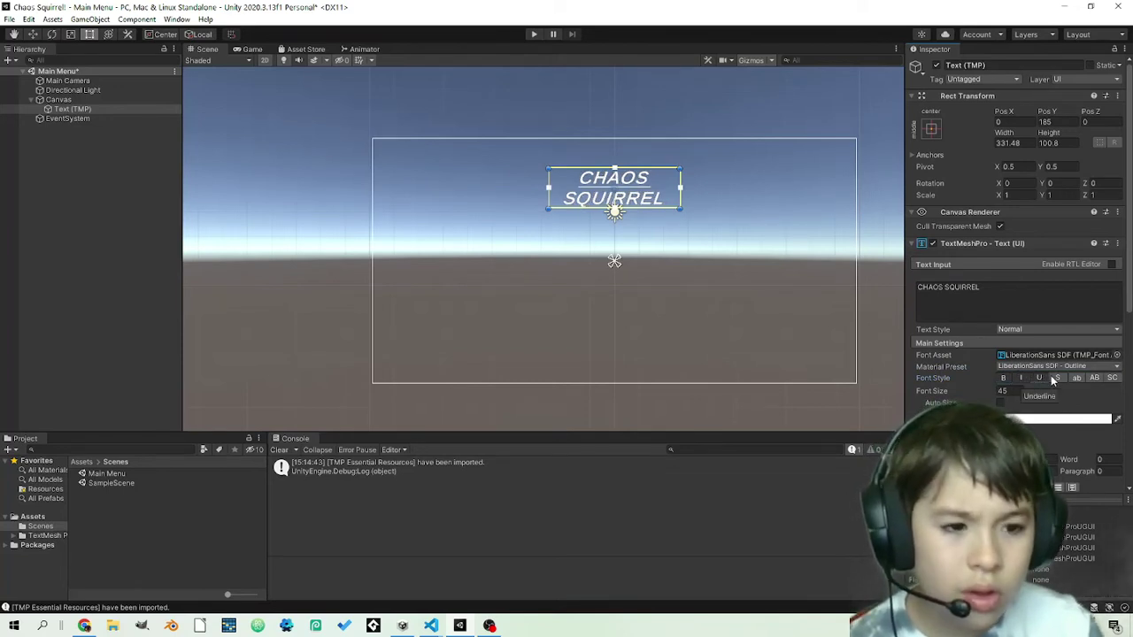
{"action": "left_click", "coordinate": [1054, 378]}
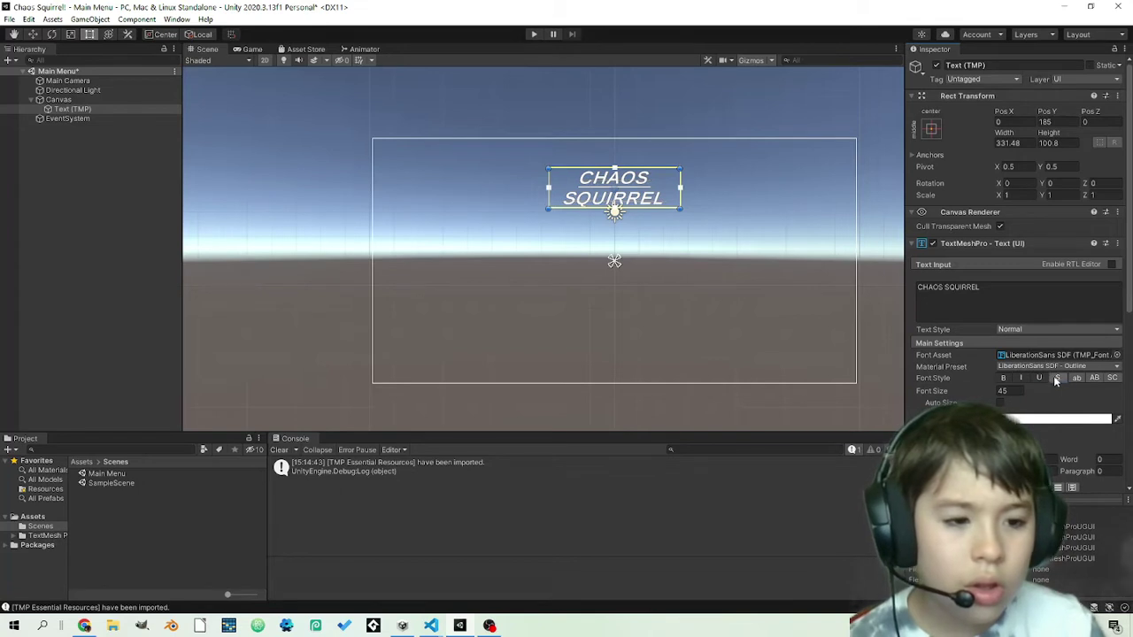
{"action": "left_click", "coordinate": [1075, 379]}
{"action": "left_click", "coordinate": [1093, 381]}
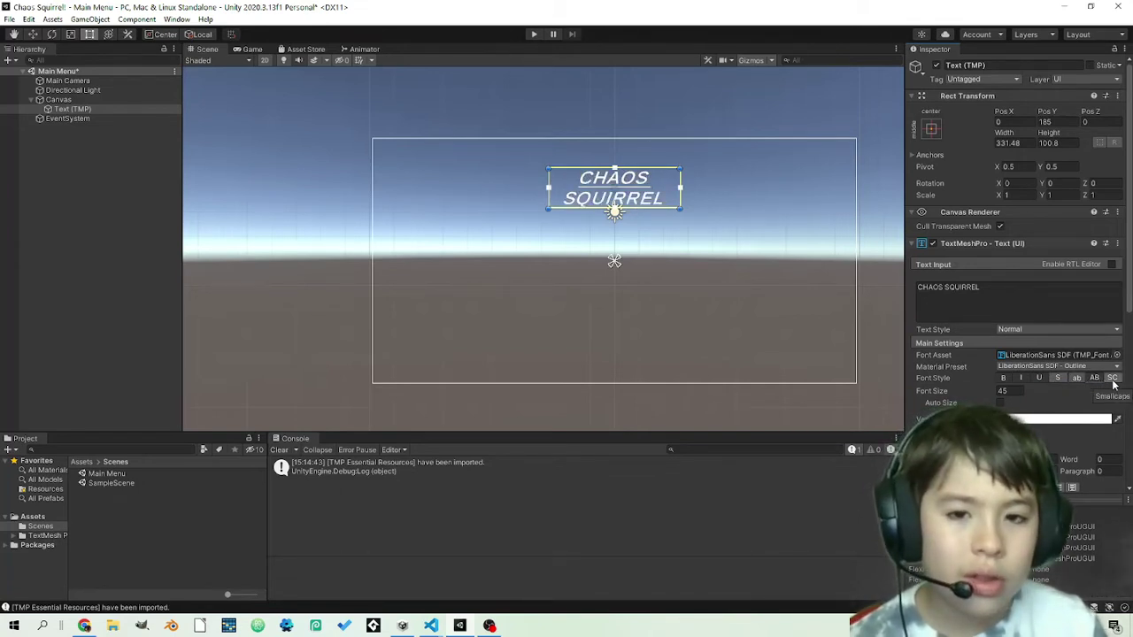
{"action": "left_click", "coordinate": [1022, 378]}
{"action": "left_click", "coordinate": [1004, 379]}
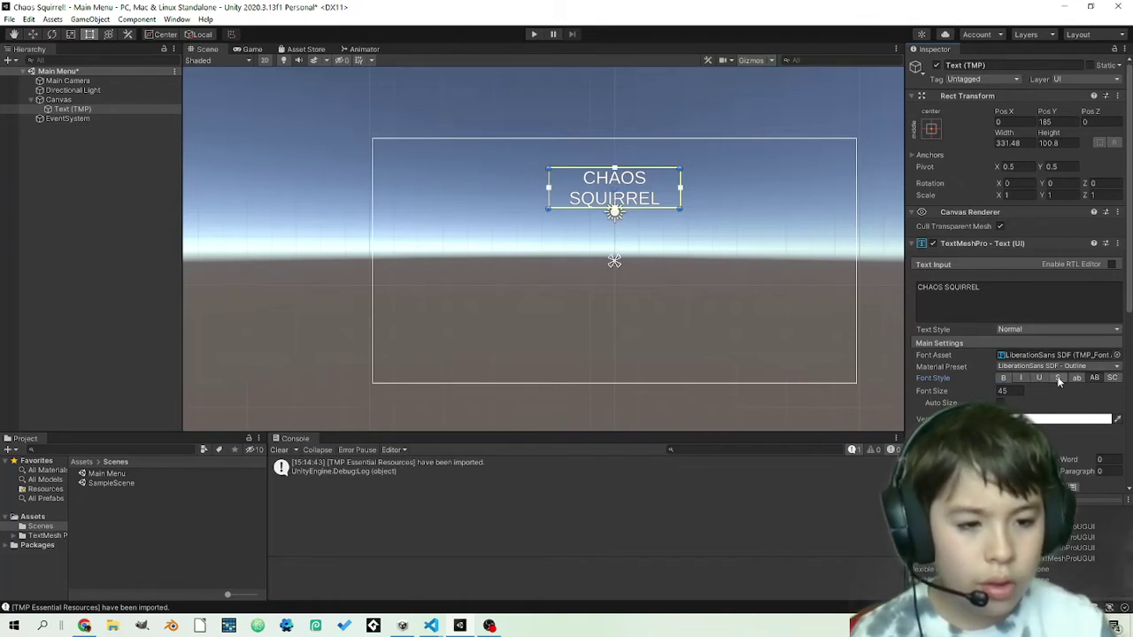
{"action": "left_click", "coordinate": [1005, 377]}
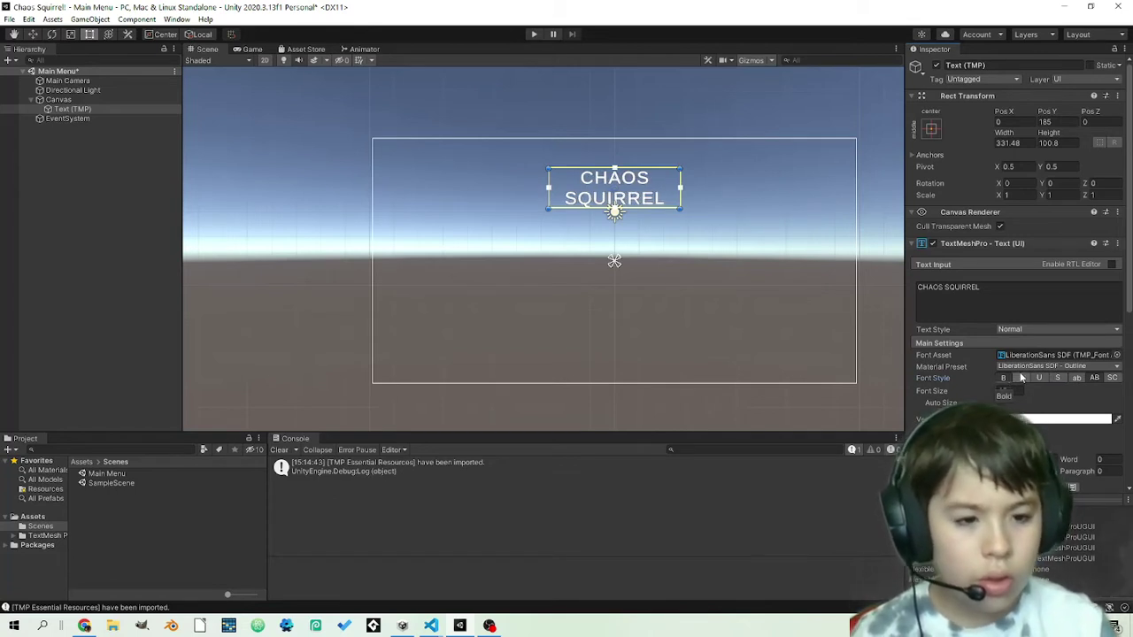
{"action": "left_click", "coordinate": [1020, 377]}
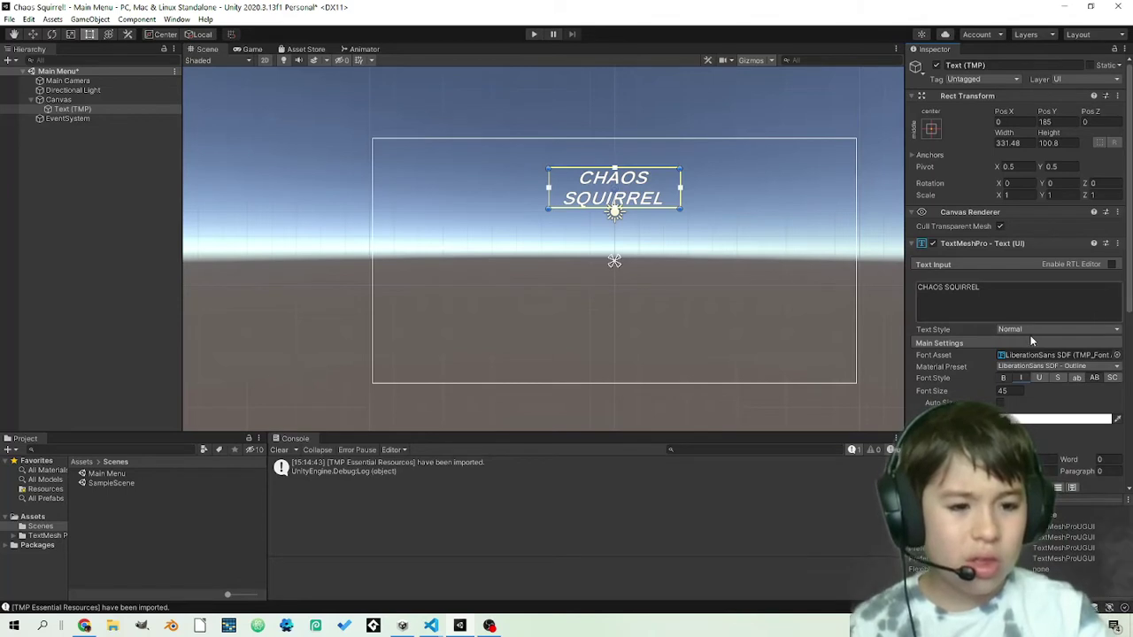
Step: Switch the title's font asset to LiberationSans SDF - Fallback with the LiberationSans SDF Material preset
{"action": "left_click", "coordinate": [1101, 366]}
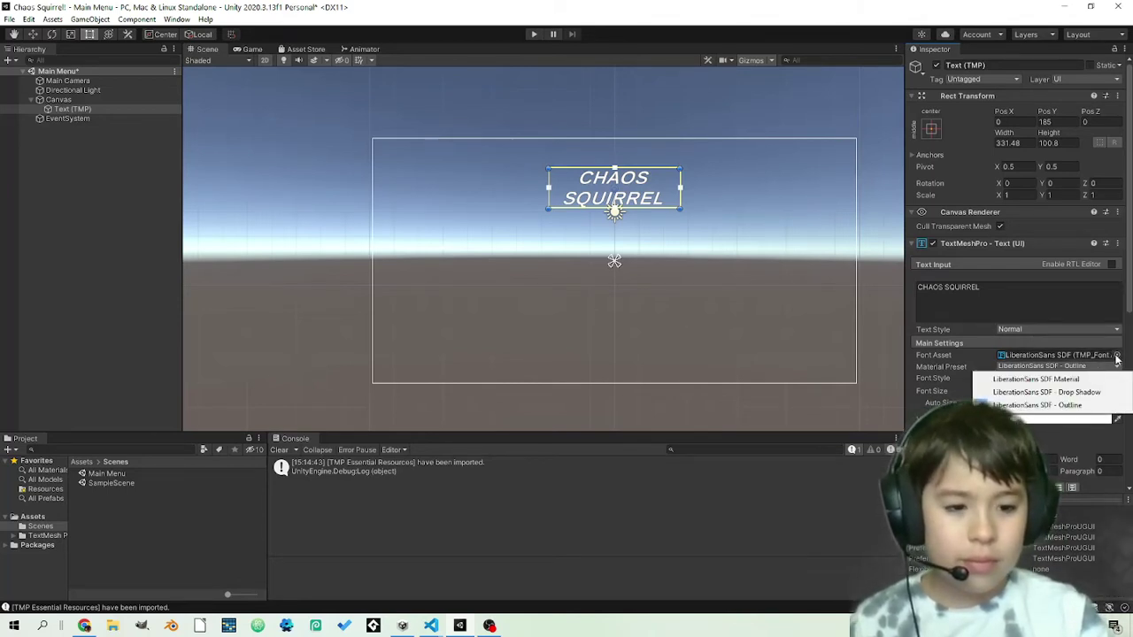
{"action": "left_click", "coordinate": [1116, 355]}
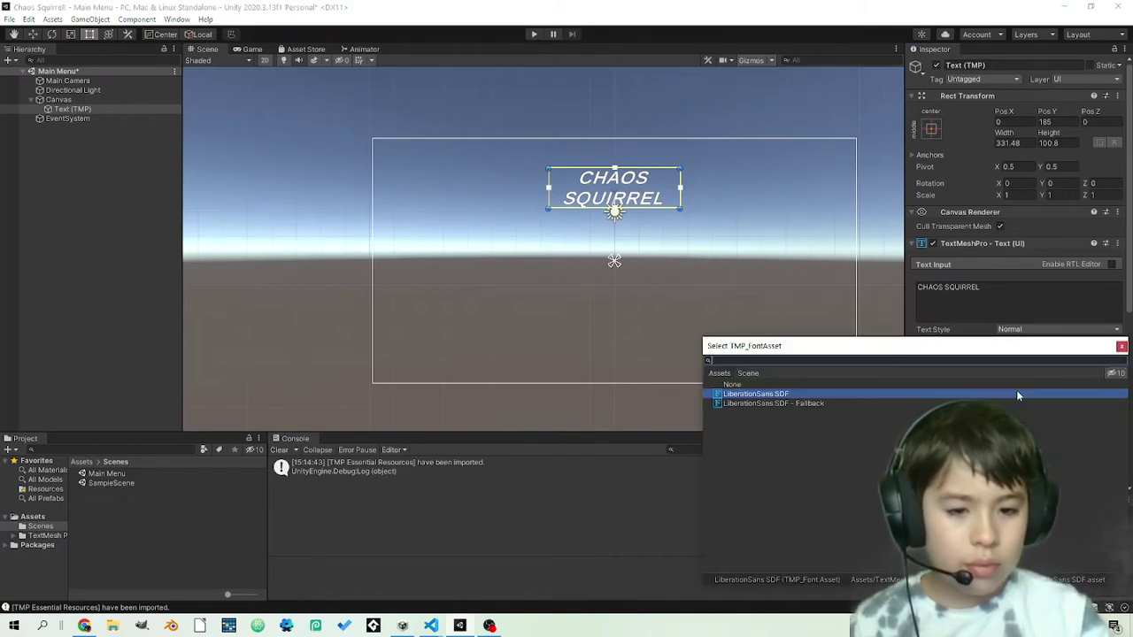
{"action": "left_click", "coordinate": [988, 404]}
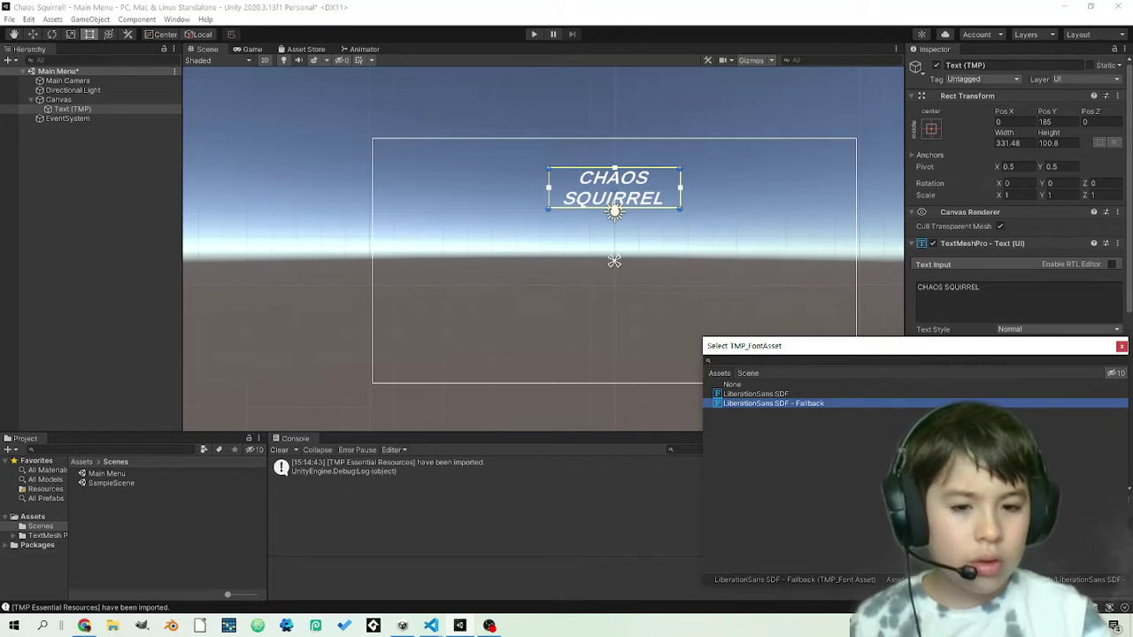
{"action": "key", "text": "Return"}
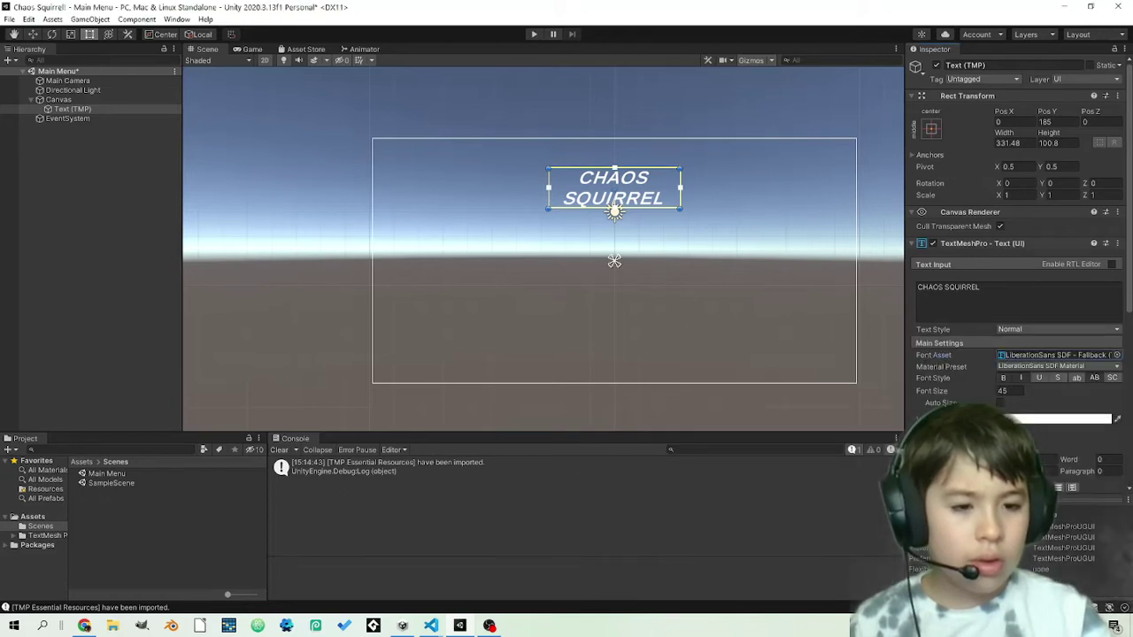
{"action": "left_click", "coordinate": [1073, 367]}
{"action": "left_click", "coordinate": [1073, 367]}
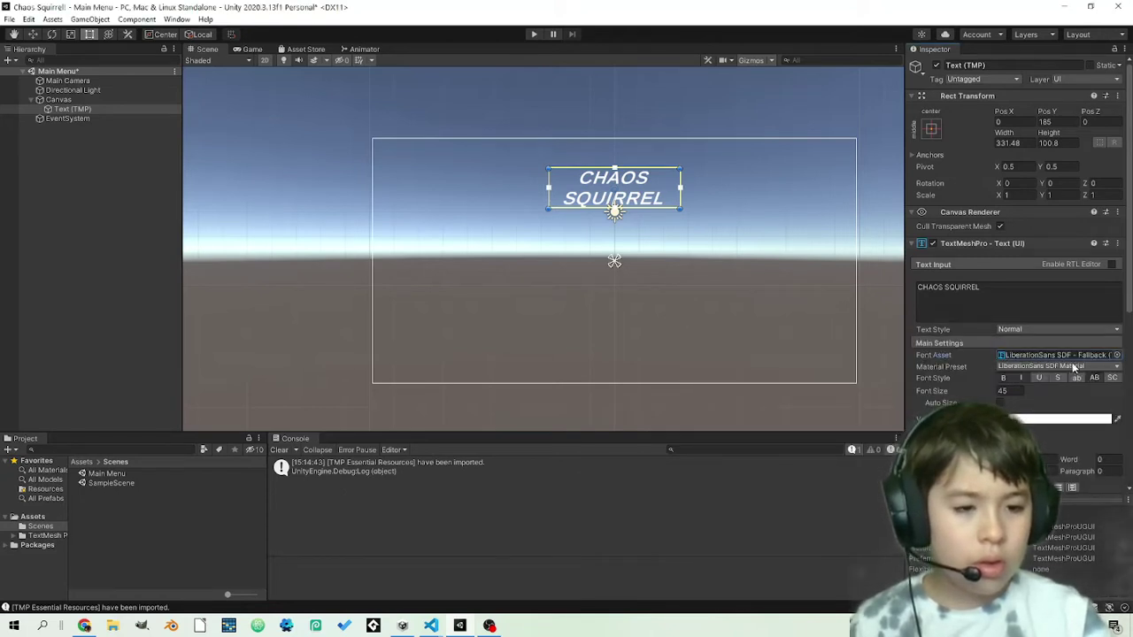
{"action": "left_click", "coordinate": [1073, 367]}
{"action": "left_click", "coordinate": [1038, 379]}
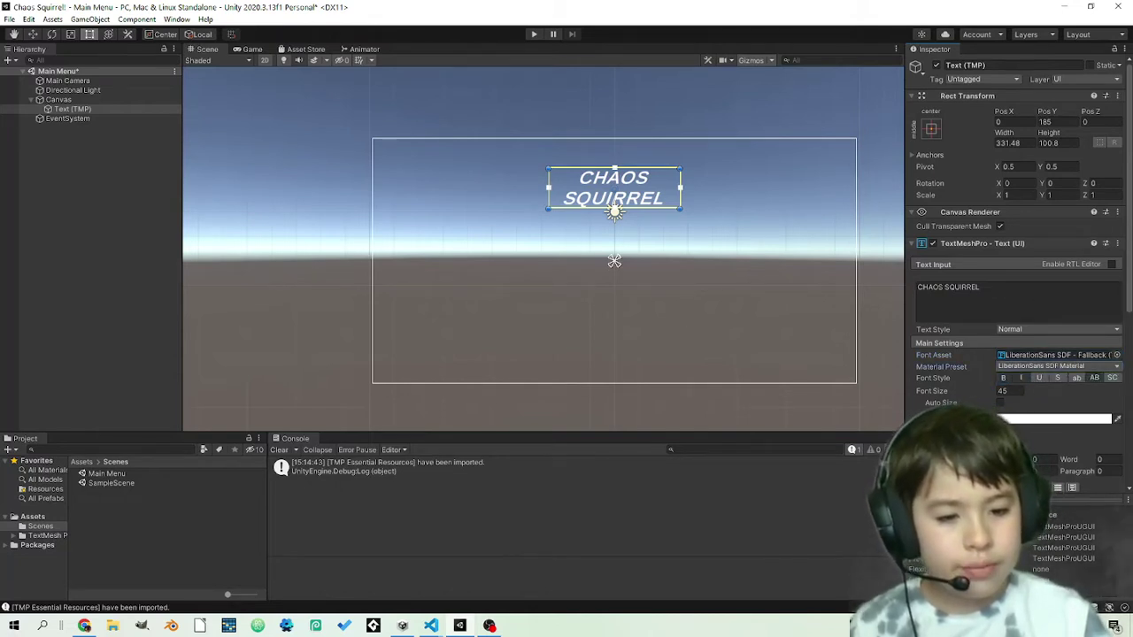
Step: Set the title material's face softness to 0 and enable a black outline with a thickness of about 0.29
{"action": "scroll", "coordinate": [1039, 397], "scroll_direction": "down", "scroll_amount": 5}
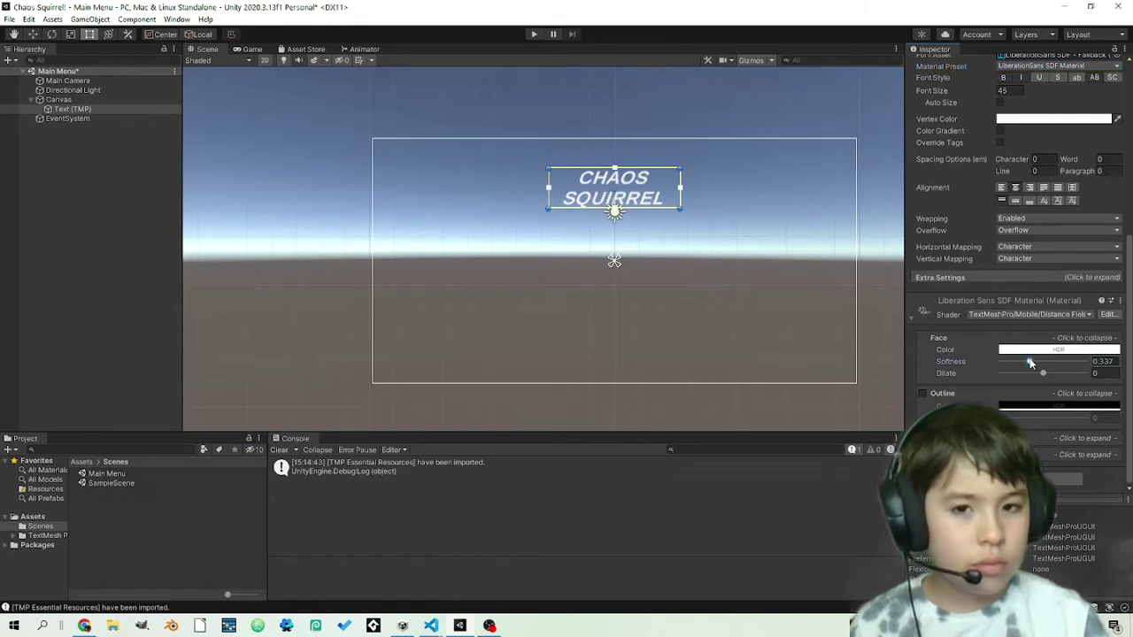
{"action": "left_click_drag", "start_coordinate": [1024, 363], "coordinate": [916, 317]}
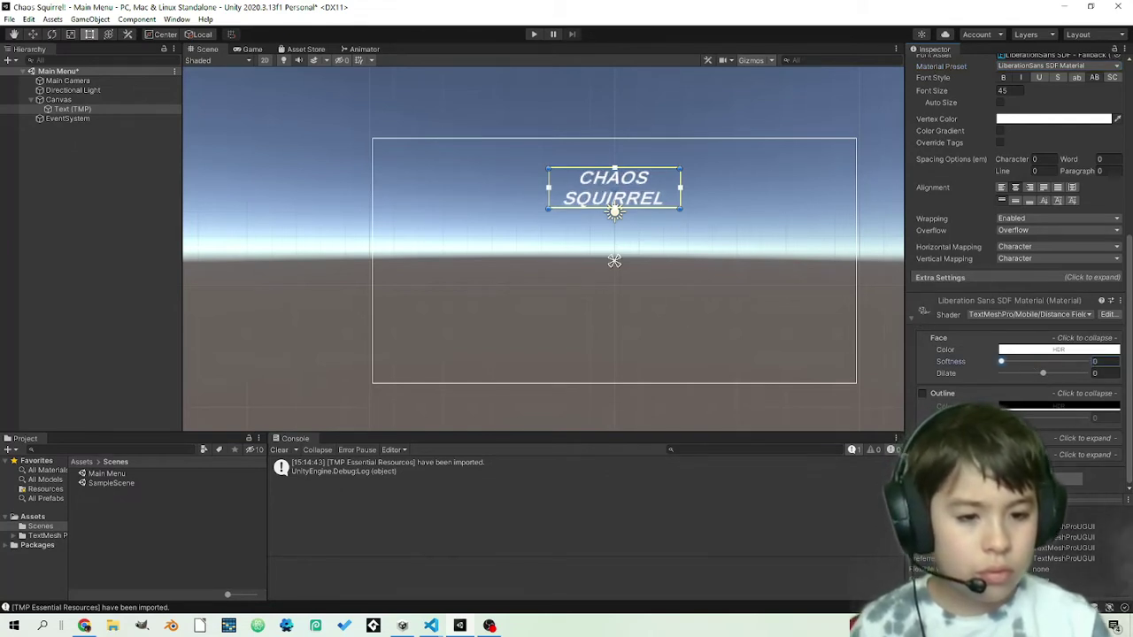
{"action": "left_click", "coordinate": [921, 395]}
{"action": "left_click_drag", "start_coordinate": [1001, 418], "coordinate": [1025, 418]}
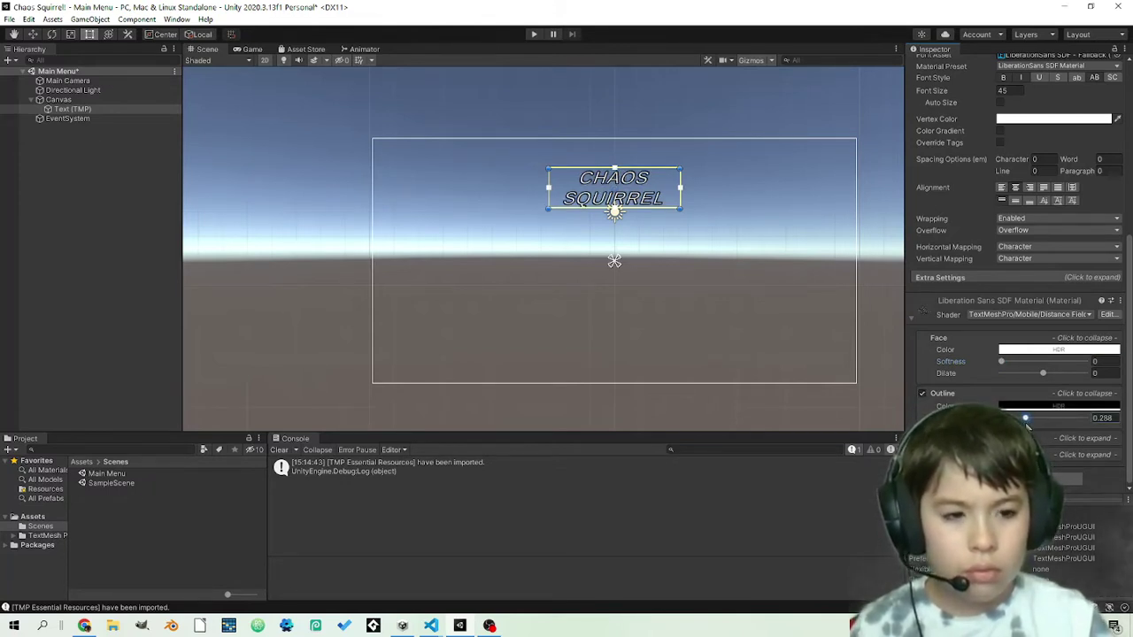
Step: Change the title text's vertex color to orange, FF9310
{"action": "scroll", "coordinate": [1035, 334], "scroll_direction": "up", "scroll_amount": 5}
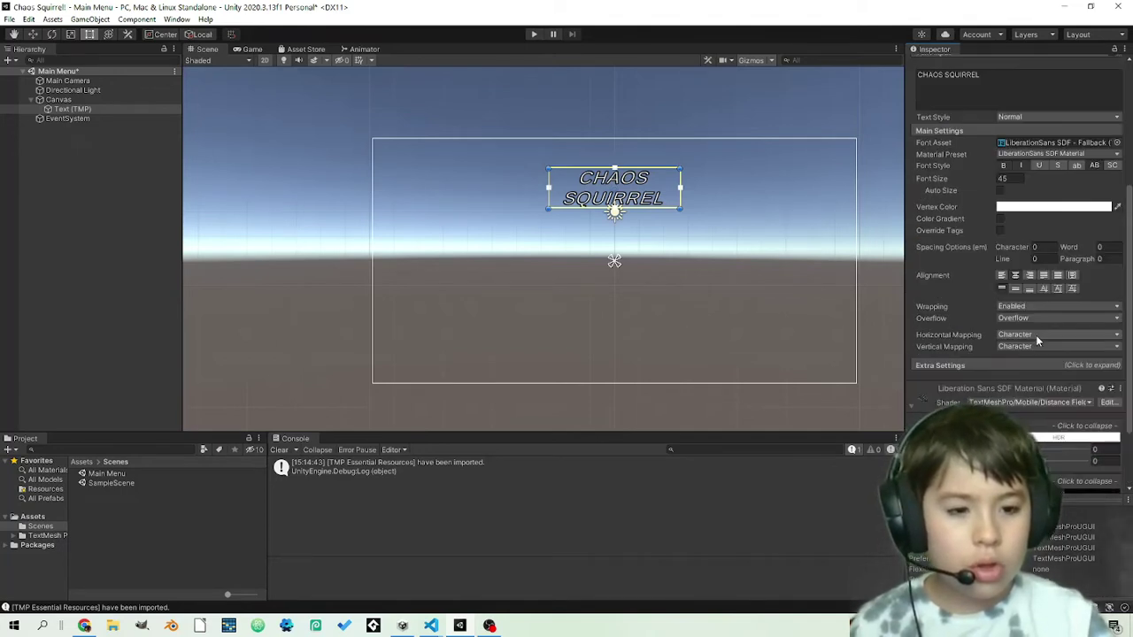
{"action": "left_click", "coordinate": [1066, 209]}
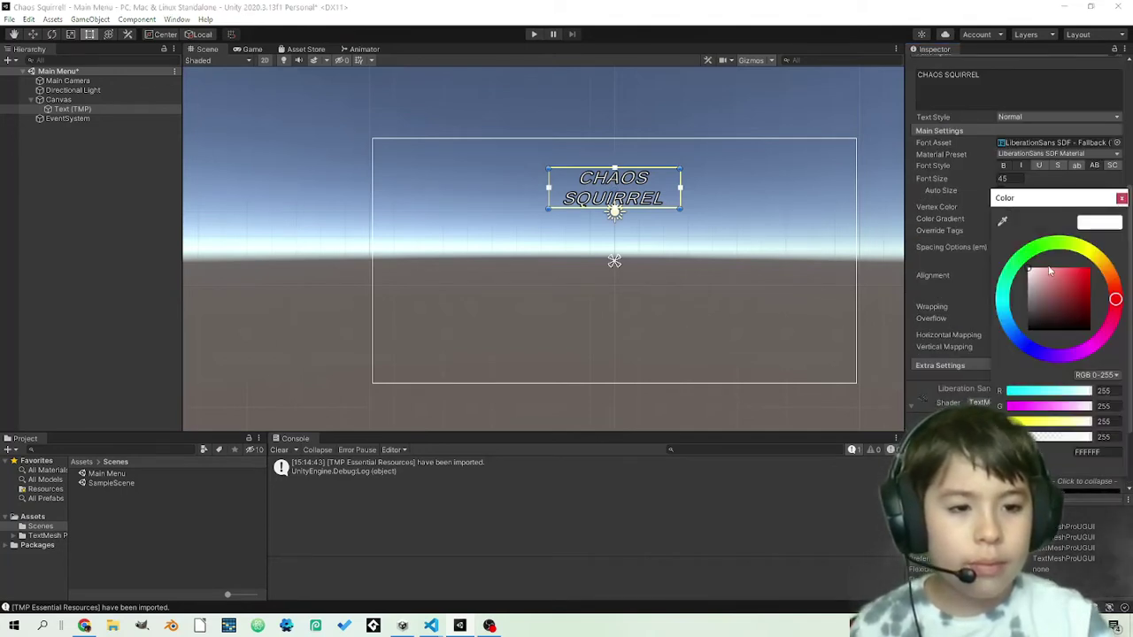
{"action": "left_click_drag", "start_coordinate": [1075, 282], "coordinate": [1103, 257]}
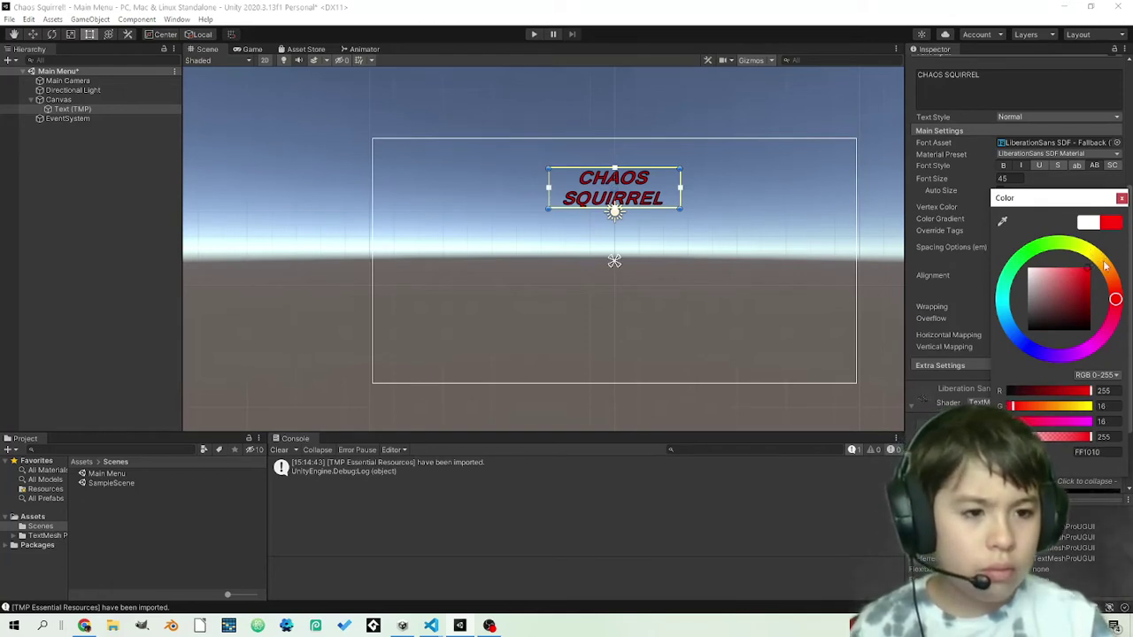
{"action": "left_click", "coordinate": [1111, 270]}
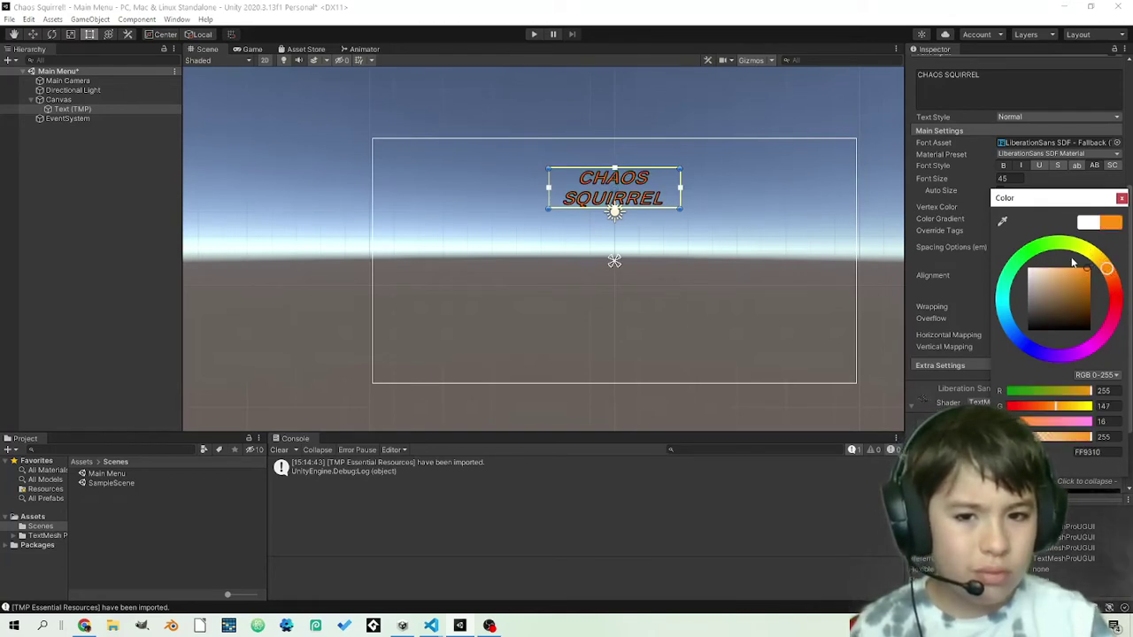
{"action": "left_click", "coordinate": [1121, 199]}
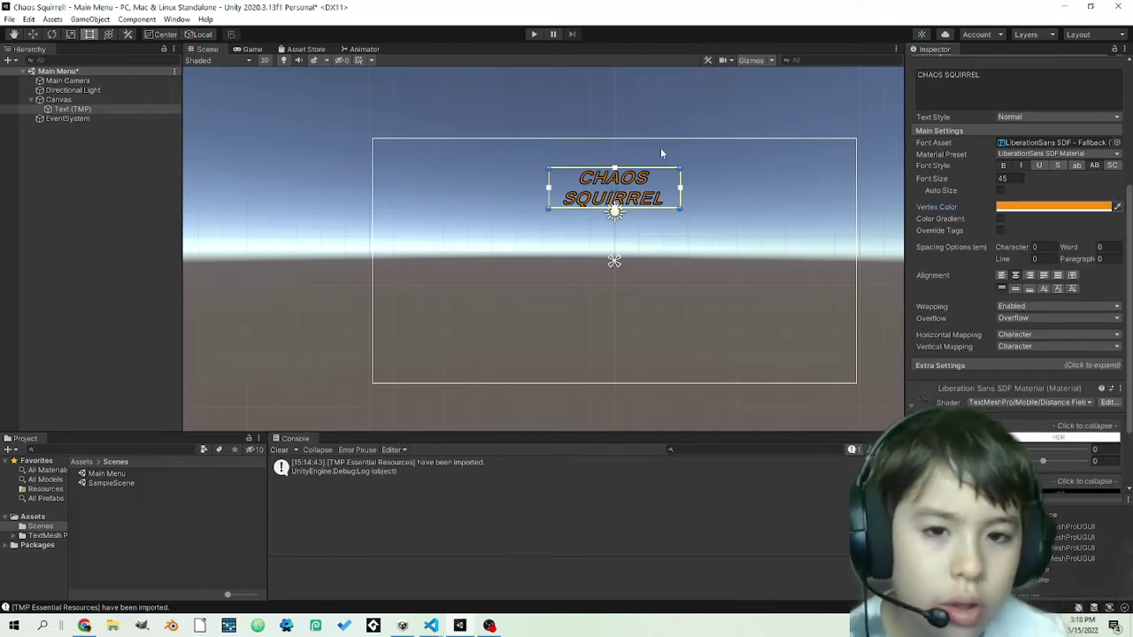
Step: Enlarge the title's text box in width and height and set its font size to 64
{"action": "mouse_move", "coordinate": [680, 167]}
{"action": "left_mouse_down"}
{"action": "mouse_move", "coordinate": [728, 144]}
{"action": "mouse_move", "coordinate": [663, 156]}
{"action": "left_mouse_up"}
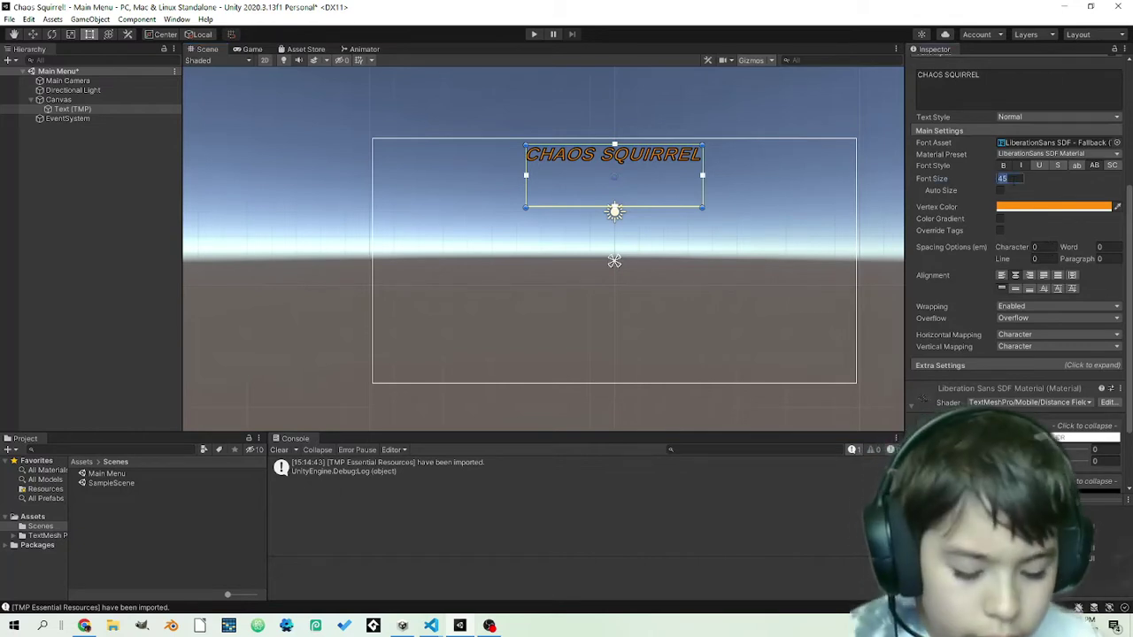
{"action": "type", "text": "64"}
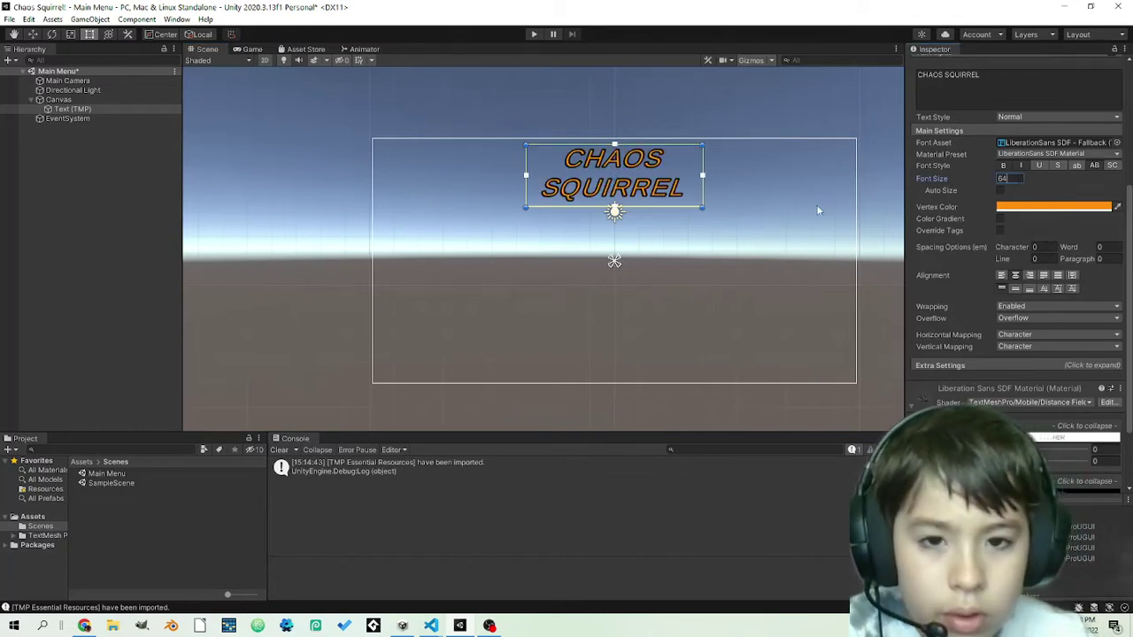
{"action": "left_click", "coordinate": [815, 207]}
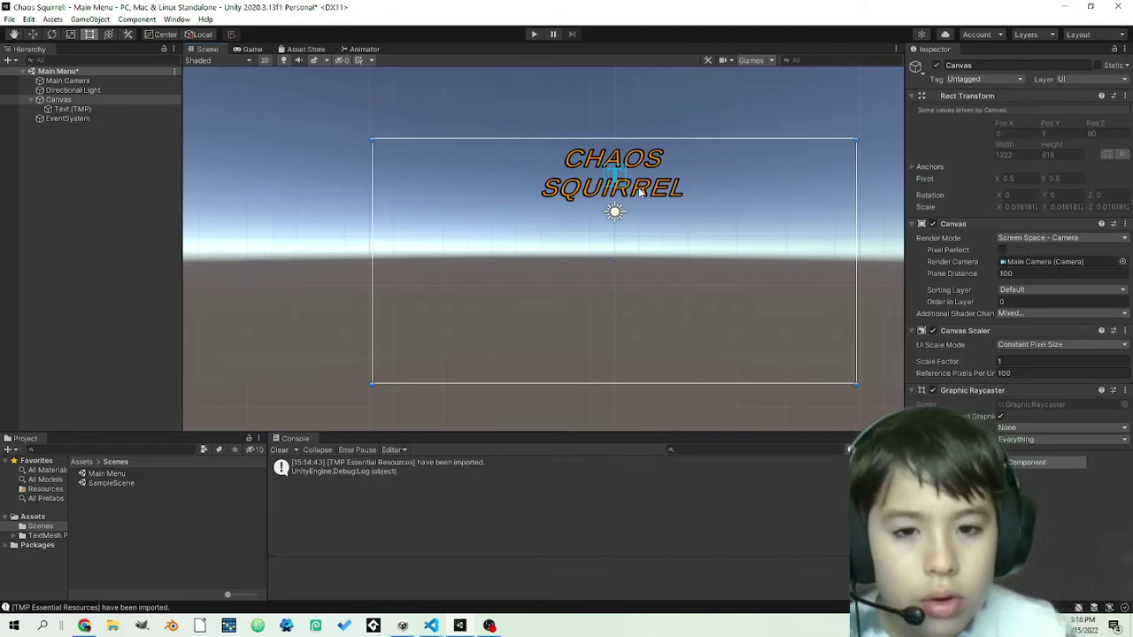
Step: Expand the Main Camera's Camera settings and inspect its background colour without changing it
{"action": "left_click", "coordinate": [93, 80]}
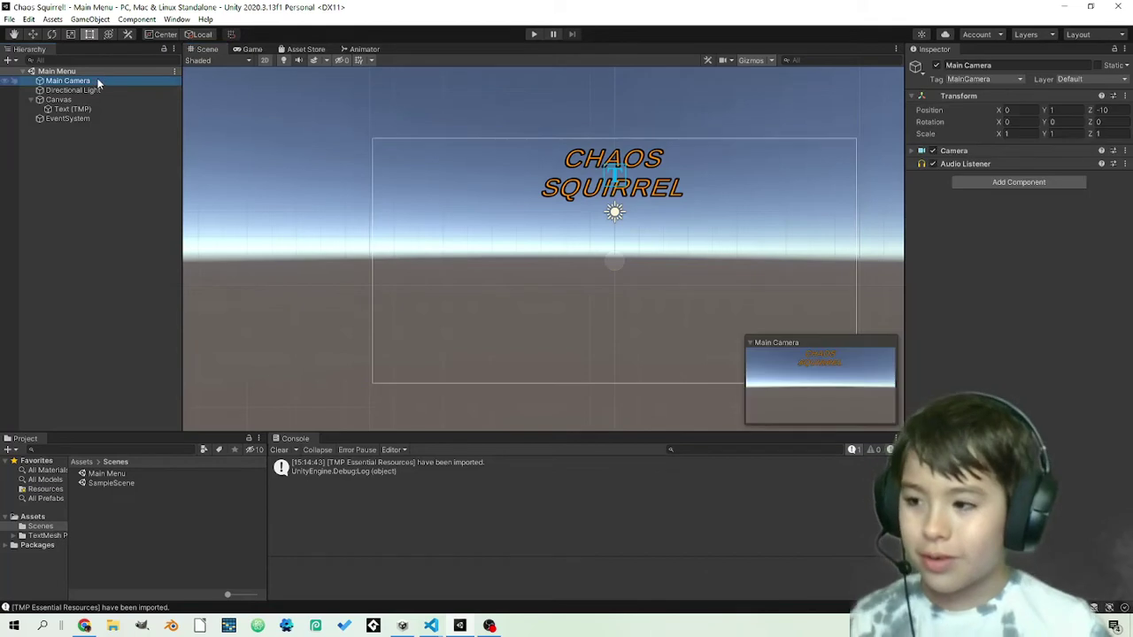
{"action": "left_click", "coordinate": [913, 153]}
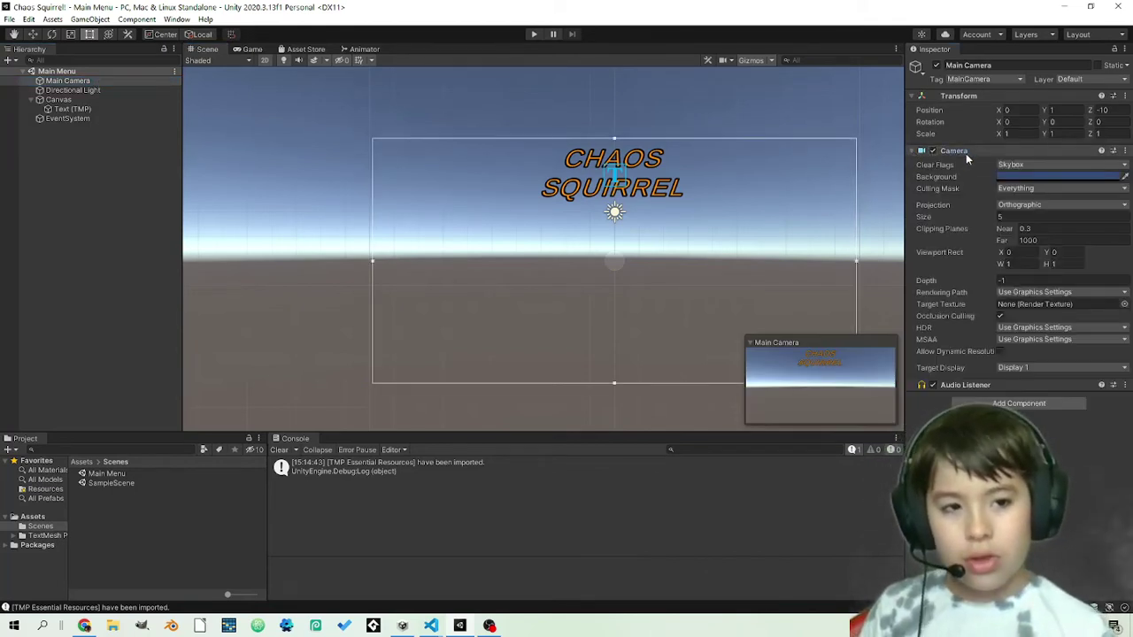
{"action": "left_click", "coordinate": [1052, 177]}
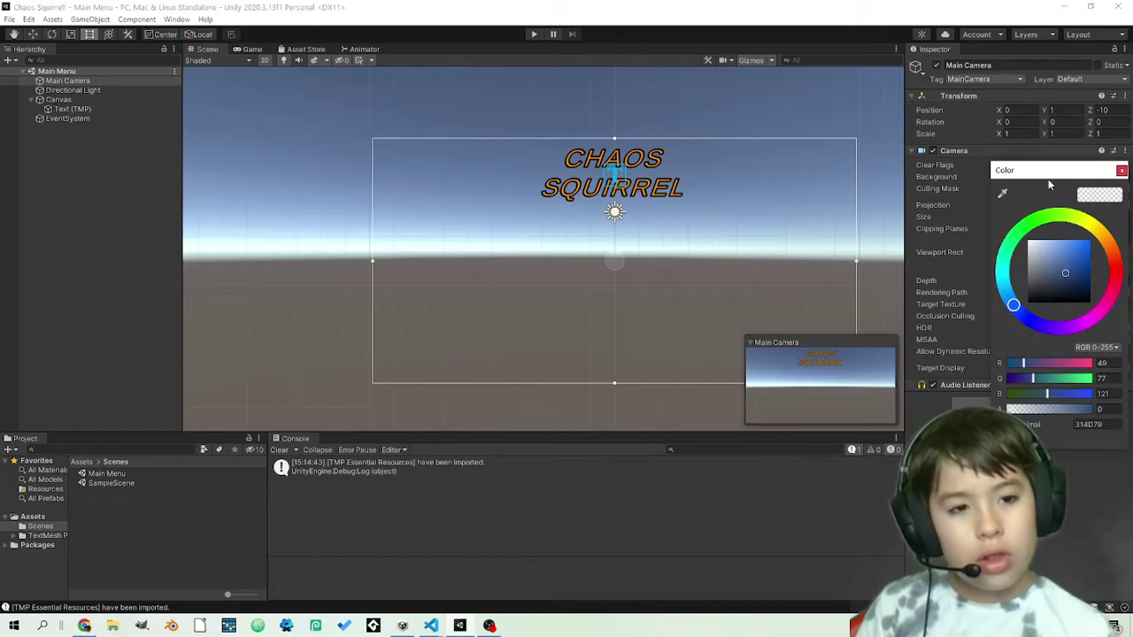
{"action": "left_click", "coordinate": [1121, 170]}
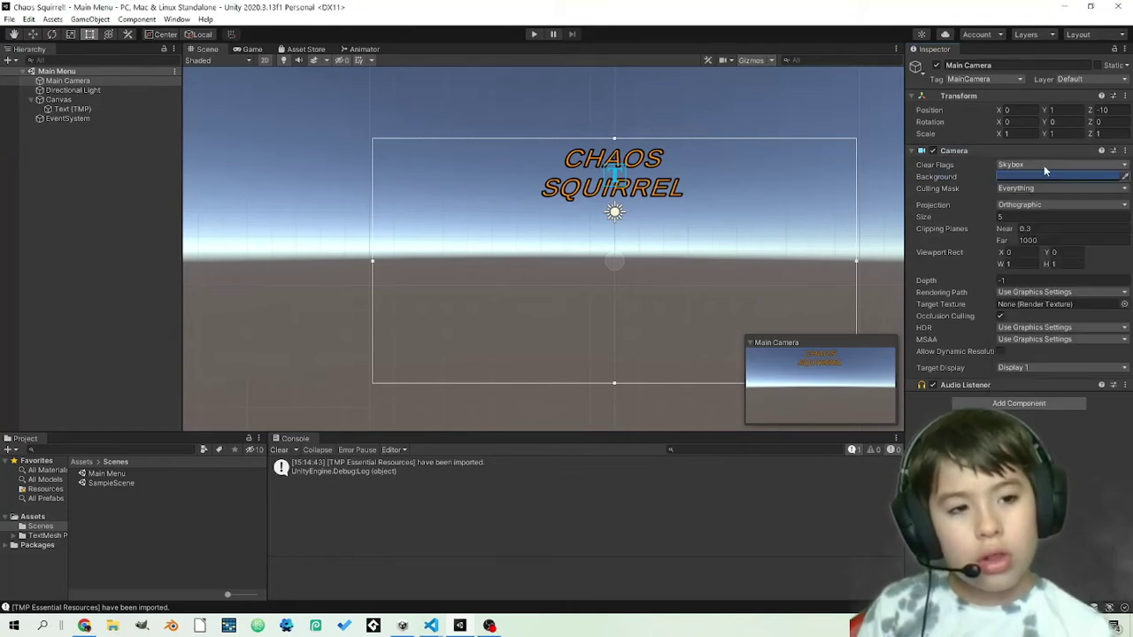
Step: Set the Main Camera's clear flags to Solid Color with background blue 3394DB, and preview it in the Game view
{"action": "left_click", "coordinate": [1043, 164]}
{"action": "left_click", "coordinate": [1058, 191]}
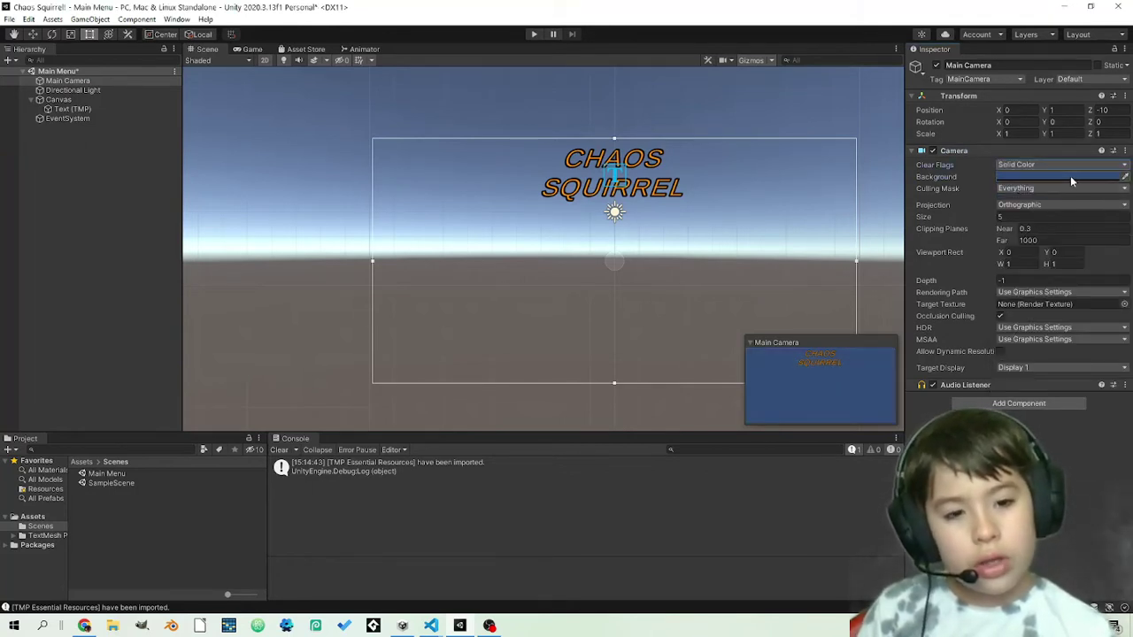
{"action": "left_click", "coordinate": [1071, 176]}
{"action": "left_click", "coordinate": [1106, 237]}
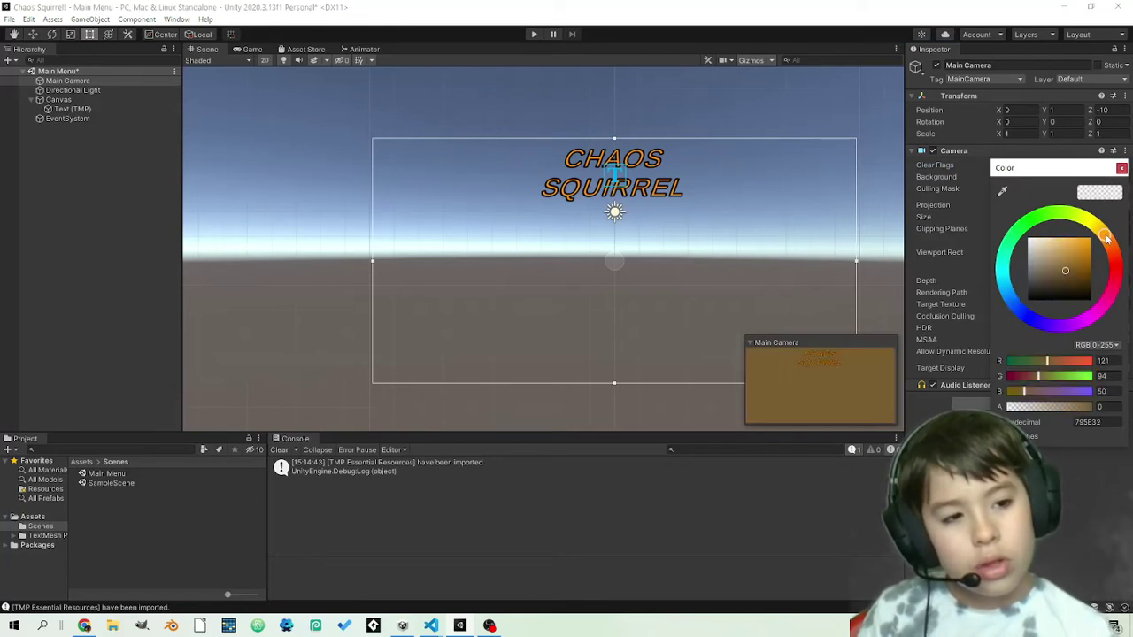
{"action": "mouse_move", "coordinate": [1106, 237]}
{"action": "left_mouse_down"}
{"action": "mouse_move", "coordinate": [1087, 212]}
{"action": "mouse_move", "coordinate": [1096, 214]}
{"action": "mouse_move", "coordinate": [1044, 241]}
{"action": "mouse_move", "coordinate": [1073, 239]}
{"action": "mouse_move", "coordinate": [1089, 205]}
{"action": "mouse_move", "coordinate": [1129, 249]}
{"action": "mouse_move", "coordinate": [1091, 314]}
{"action": "mouse_move", "coordinate": [1002, 282]}
{"action": "mouse_move", "coordinate": [1018, 237]}
{"action": "mouse_move", "coordinate": [1082, 219]}
{"action": "left_mouse_up"}
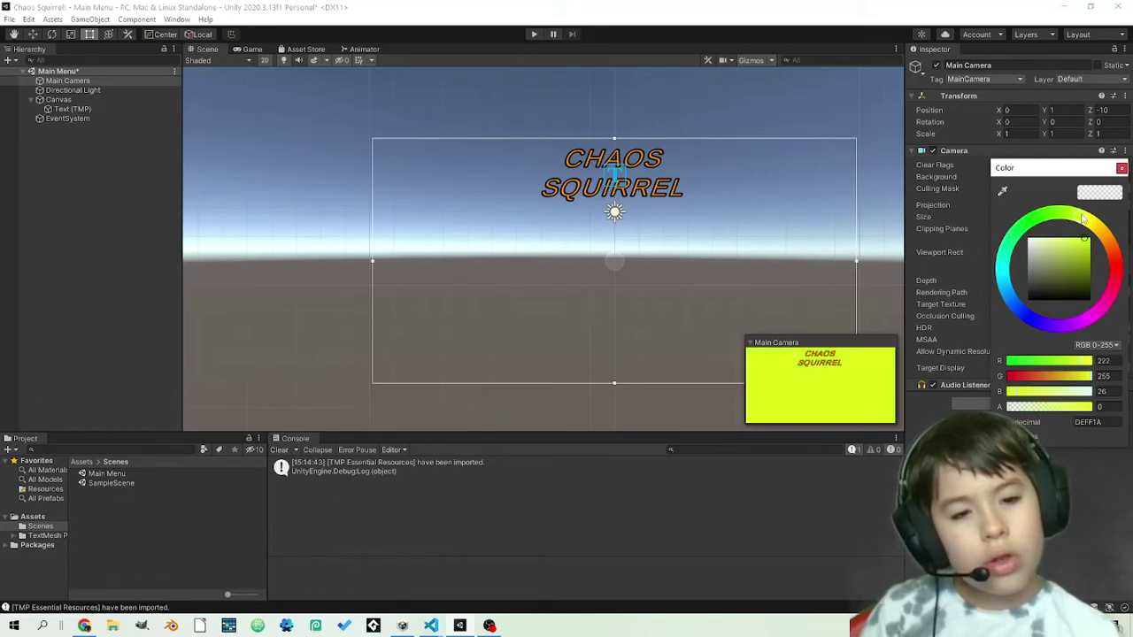
{"action": "mouse_move", "coordinate": [1096, 320]}
{"action": "left_mouse_down"}
{"action": "mouse_move", "coordinate": [1051, 334]}
{"action": "mouse_move", "coordinate": [956, 270]}
{"action": "mouse_move", "coordinate": [940, 303]}
{"action": "left_mouse_up"}
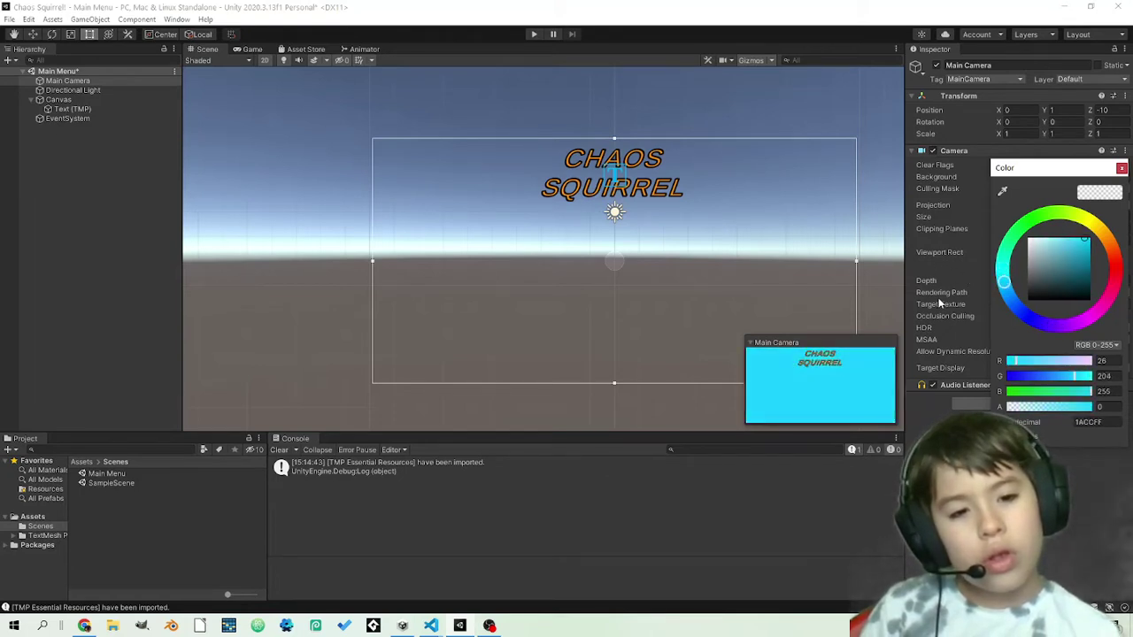
{"action": "mouse_move", "coordinate": [1054, 283]}
{"action": "left_mouse_down"}
{"action": "mouse_move", "coordinate": [1091, 244]}
{"action": "mouse_move", "coordinate": [1087, 261]}
{"action": "mouse_move", "coordinate": [1066, 240]}
{"action": "mouse_move", "coordinate": [1078, 251]}
{"action": "left_mouse_up"}
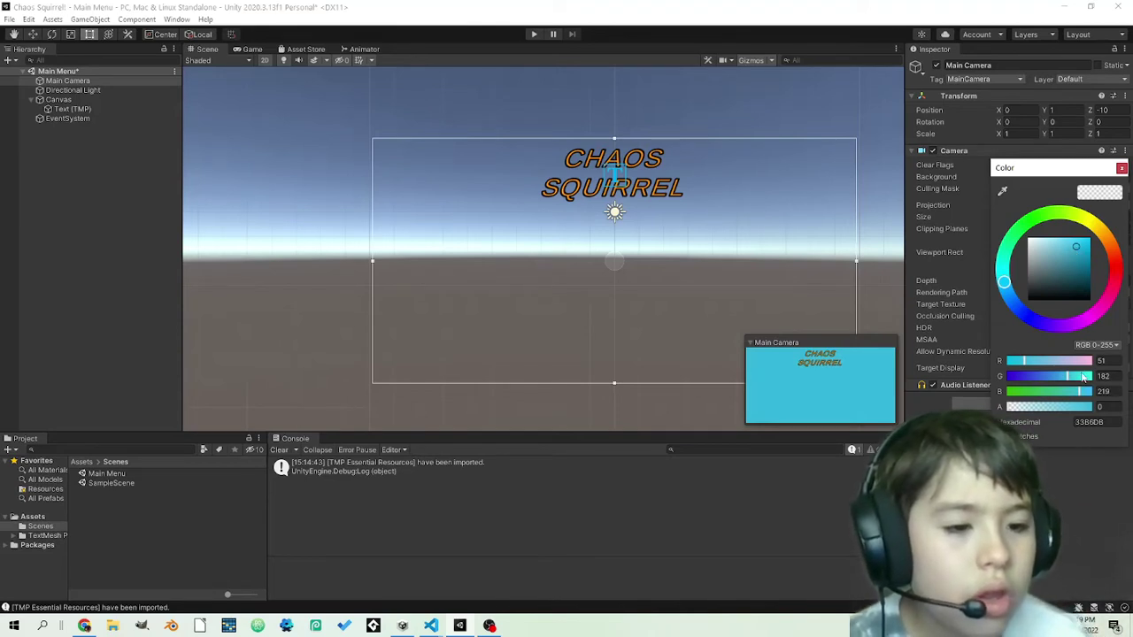
{"action": "left_click_drag", "start_coordinate": [1061, 376], "coordinate": [1056, 379]}
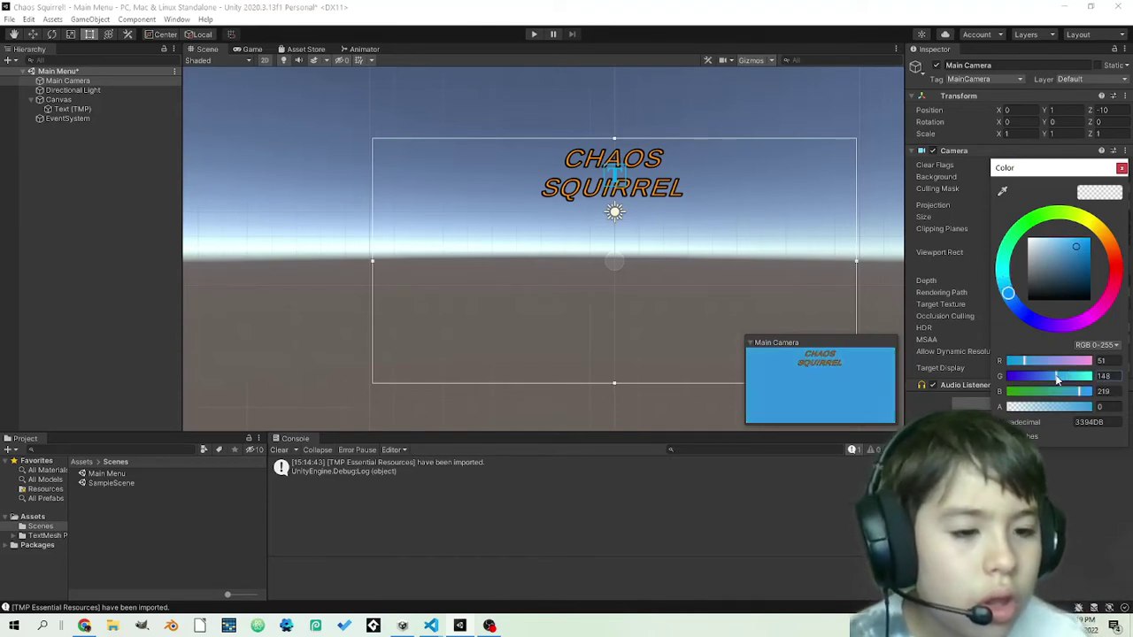
{"action": "left_click", "coordinate": [1122, 170]}
{"action": "left_click", "coordinate": [251, 49]}
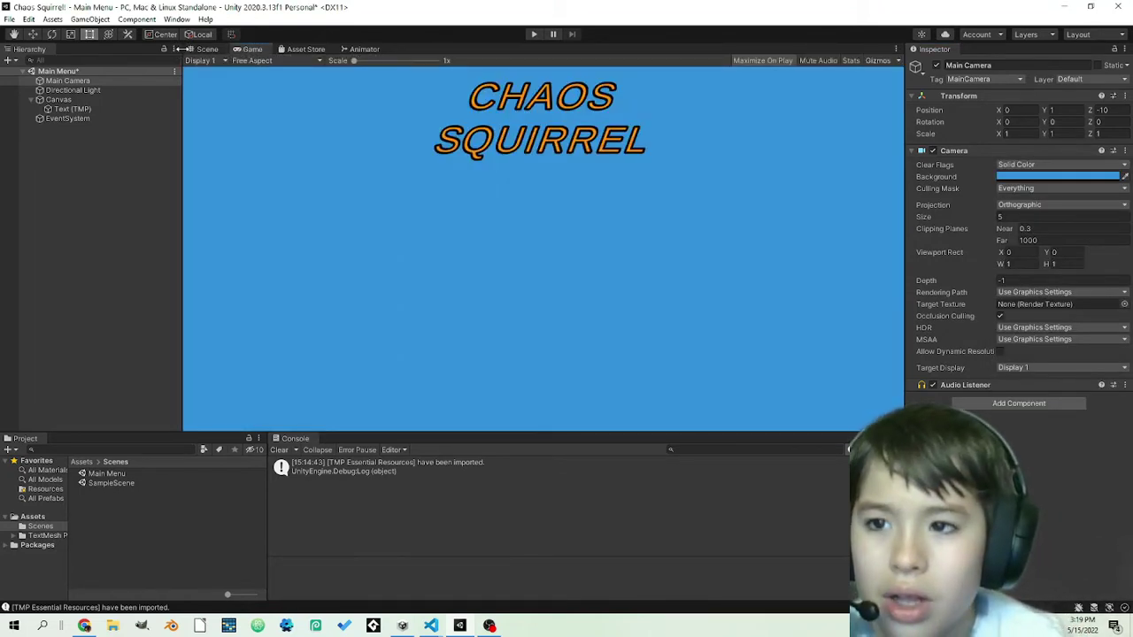
{"action": "left_click", "coordinate": [205, 49]}
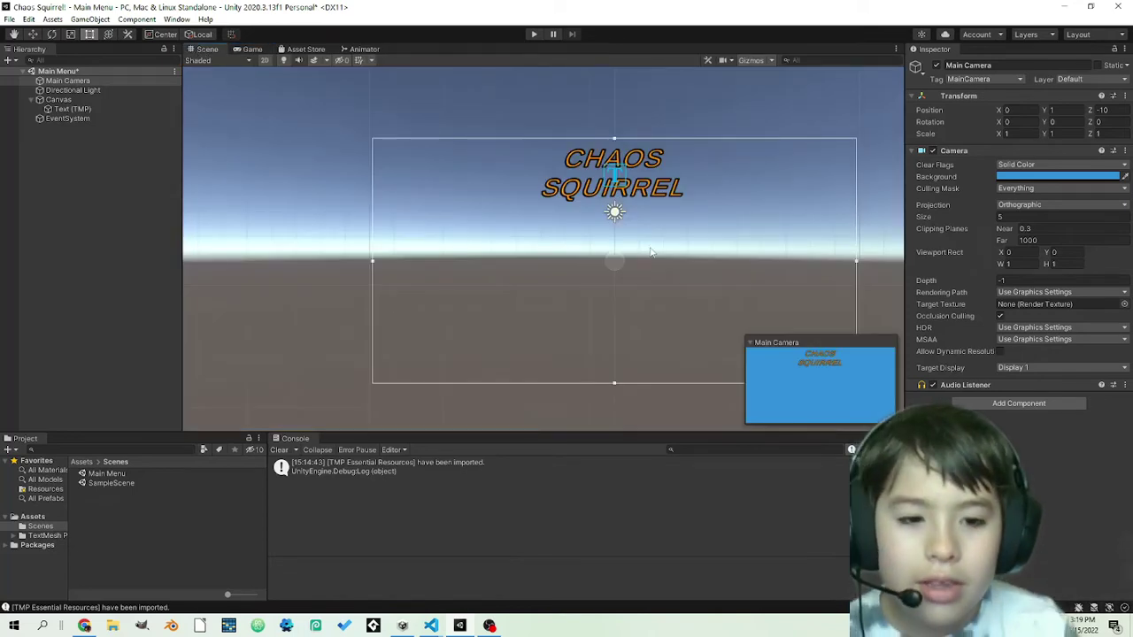
Step: Add a TextMeshPro button to the canvas and enlarge it to about 303 by 85 below the title
{"action": "left_click", "coordinate": [466, 281]}
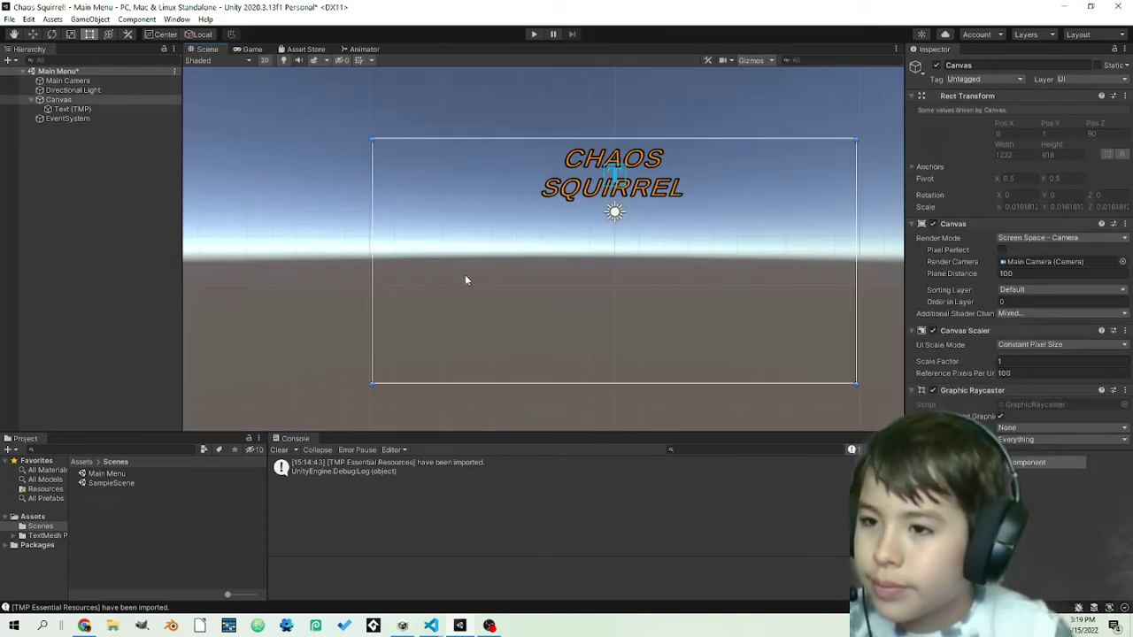
{"action": "right_click", "coordinate": [84, 100]}
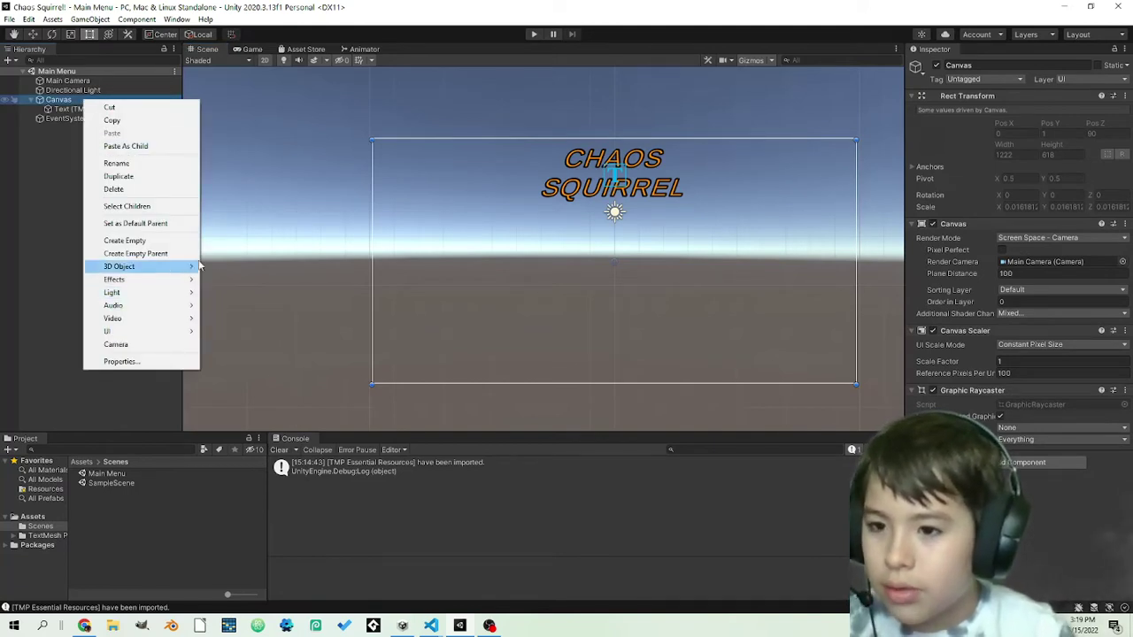
{"action": "mouse_move", "coordinate": [146, 331]}
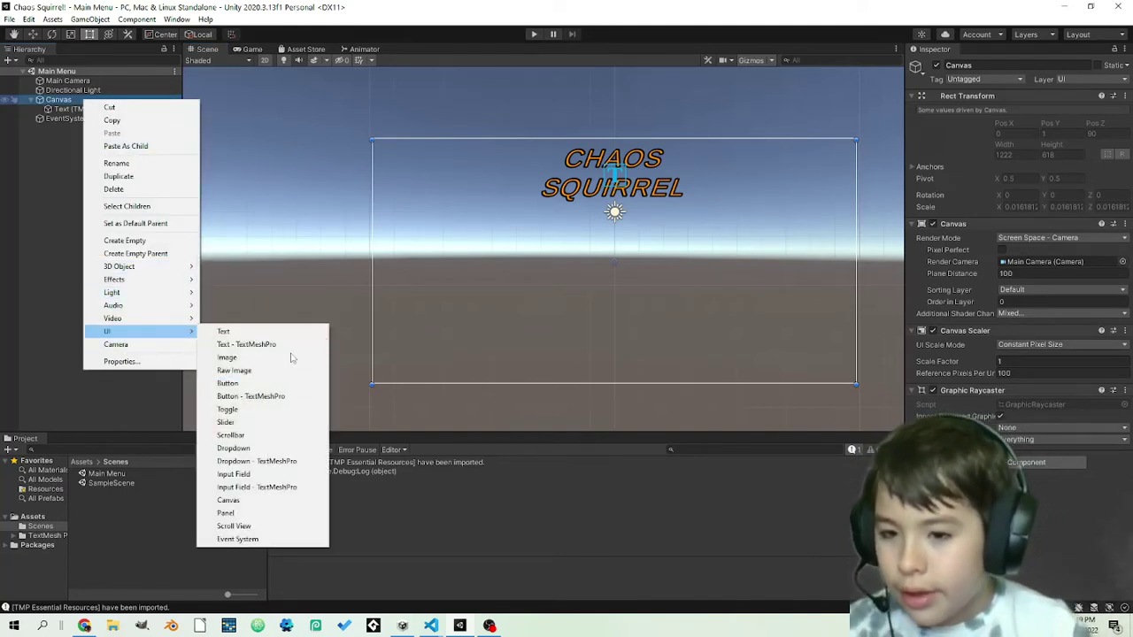
{"action": "left_click", "coordinate": [298, 400]}
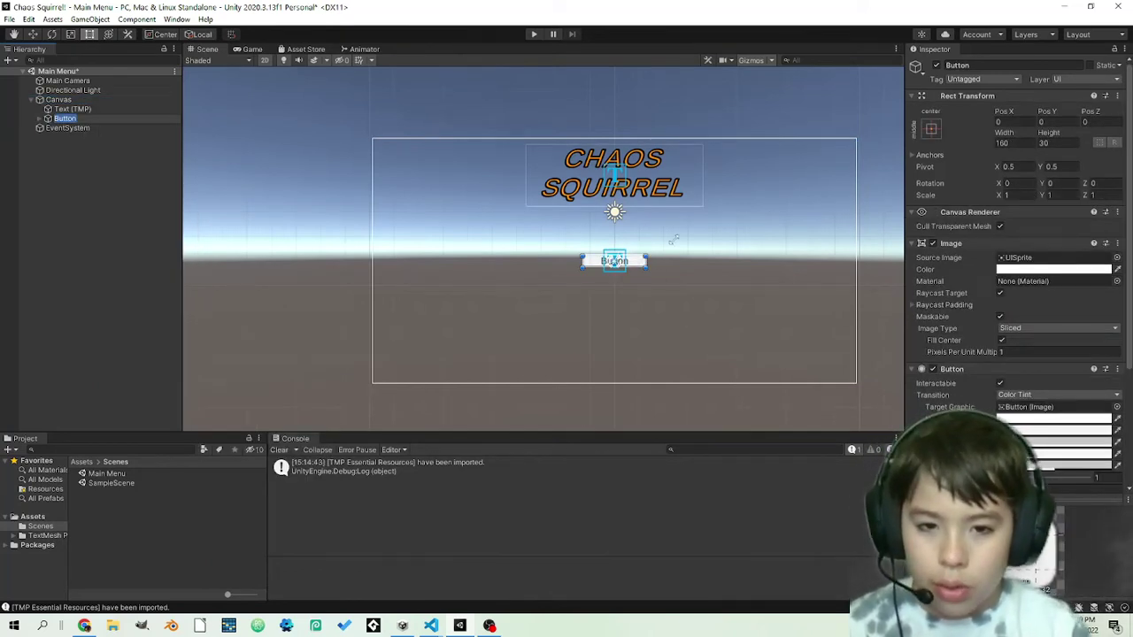
{"action": "left_click_drag", "start_coordinate": [648, 255], "coordinate": [638, 282]}
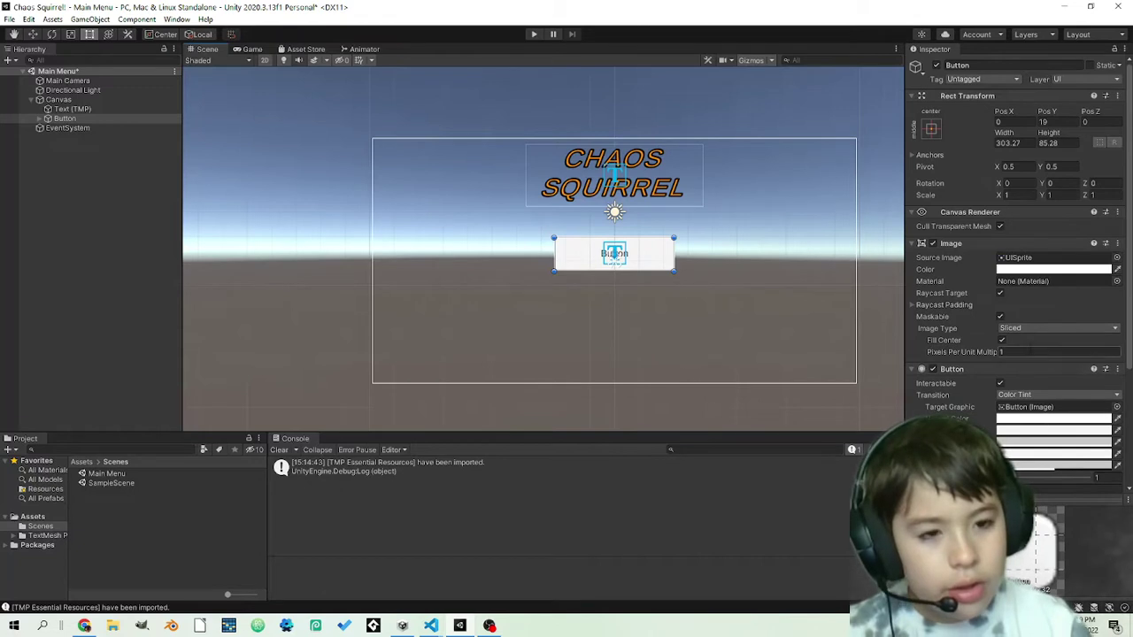
Step: Set the button label's font size to 36 and style it bold and uppercase
{"action": "scroll", "coordinate": [1053, 424], "scroll_direction": "down", "scroll_amount": 3}
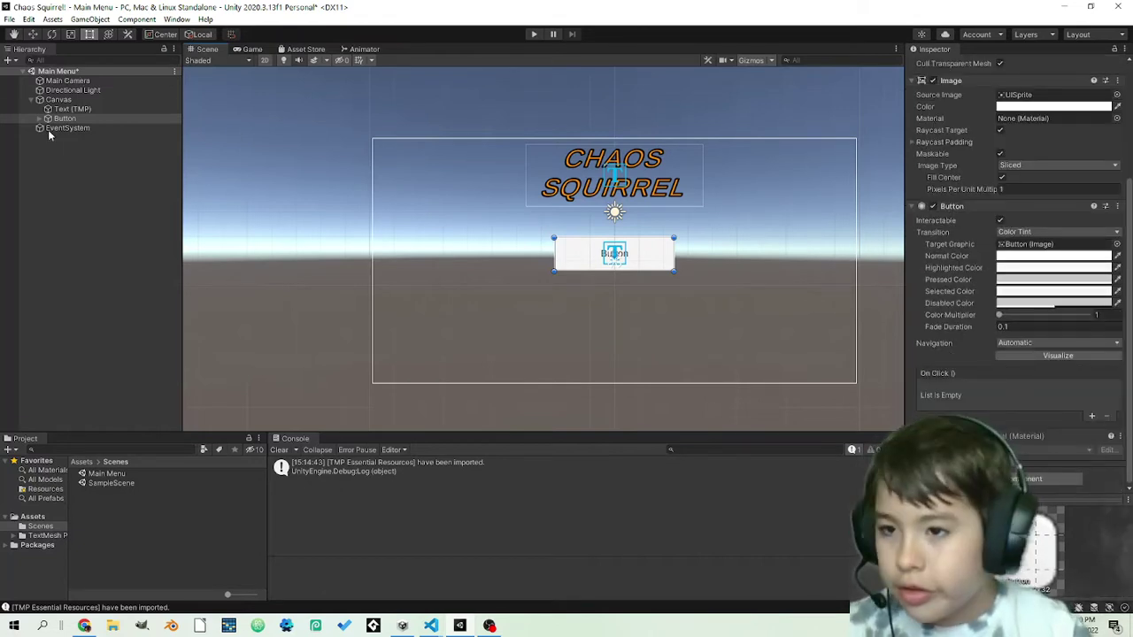
{"action": "left_click", "coordinate": [71, 109]}
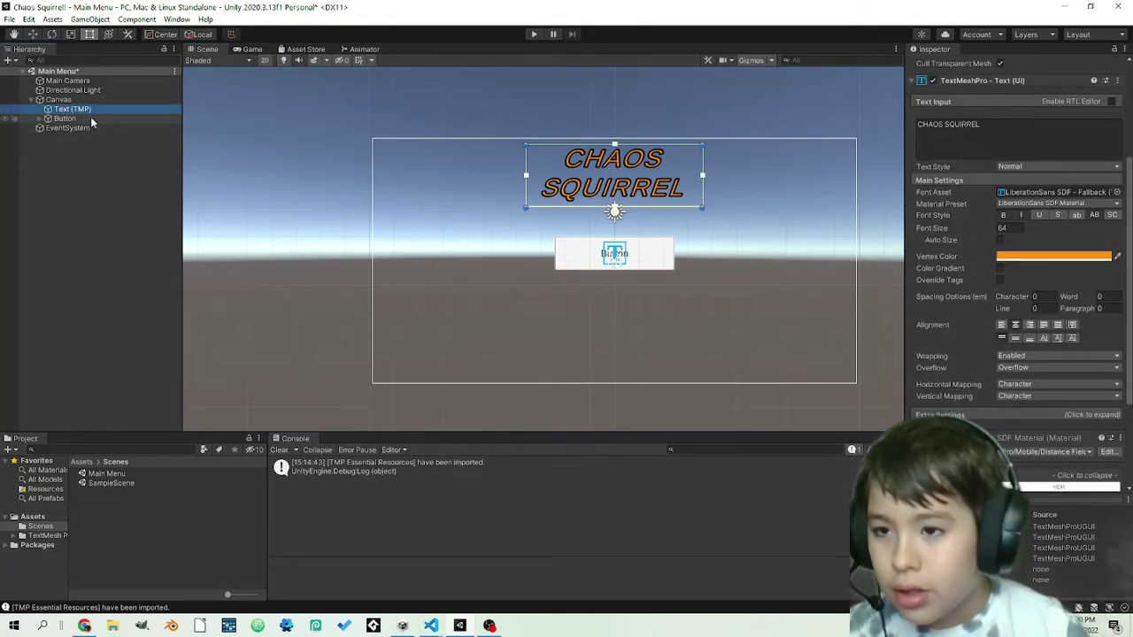
{"action": "left_click", "coordinate": [40, 118]}
{"action": "left_click", "coordinate": [88, 129]}
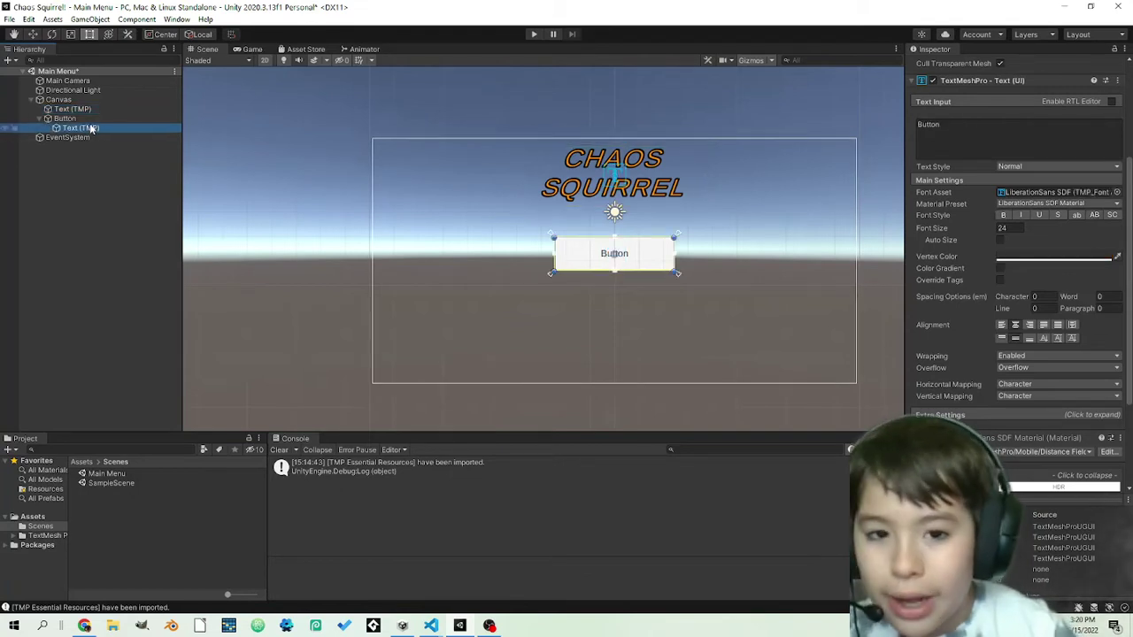
{"action": "left_click", "coordinate": [1015, 229]}
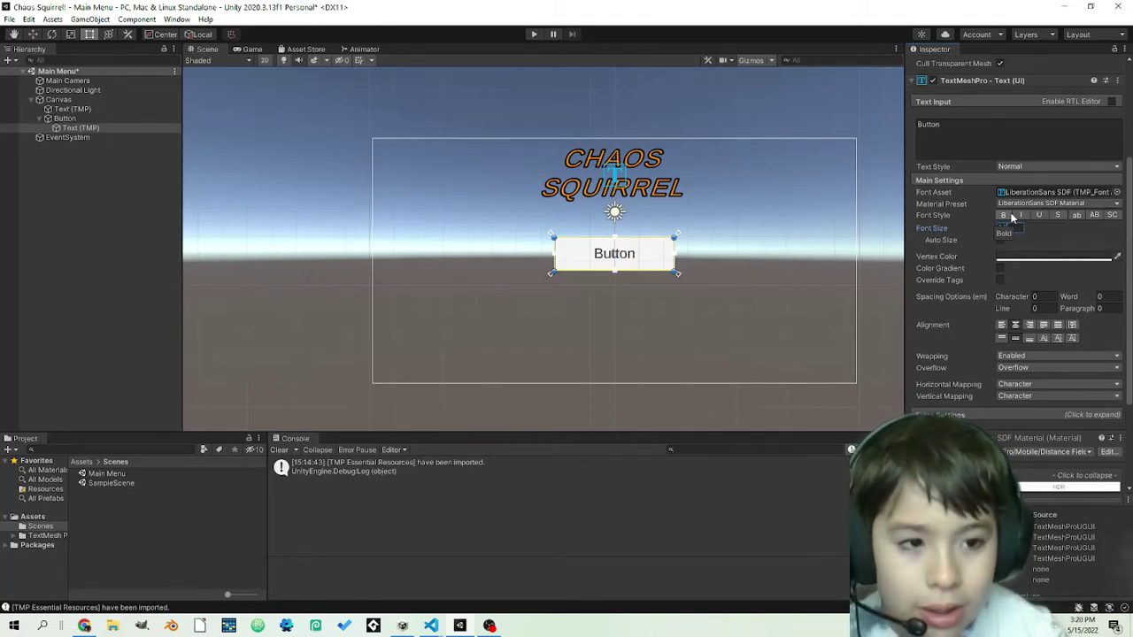
{"action": "type", "text": "36"}
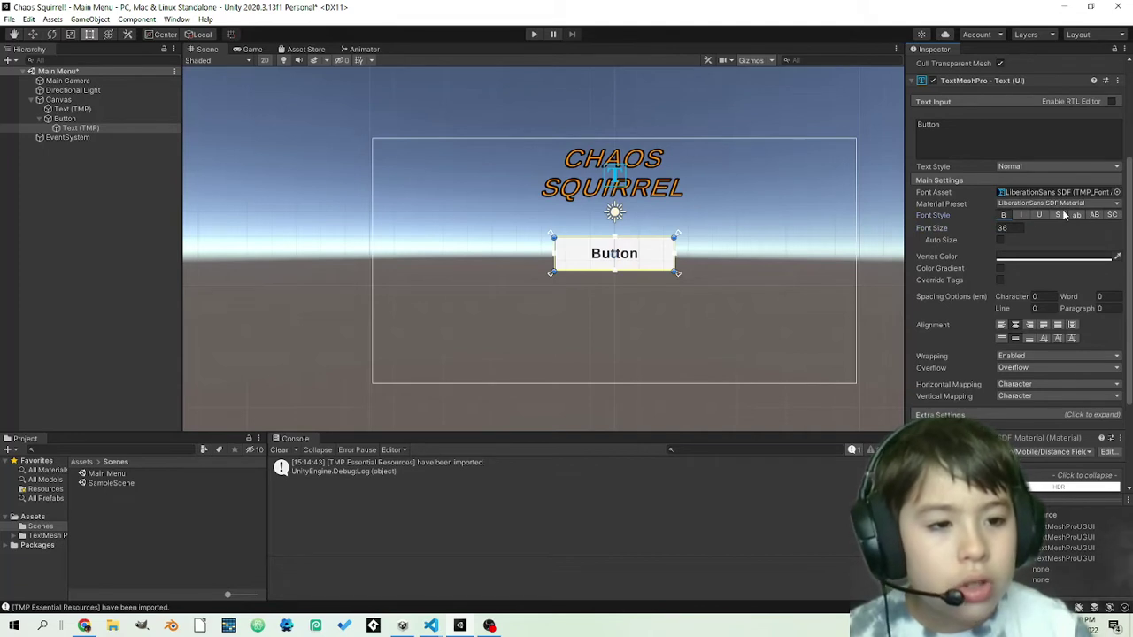
{"action": "left_click", "coordinate": [1113, 215]}
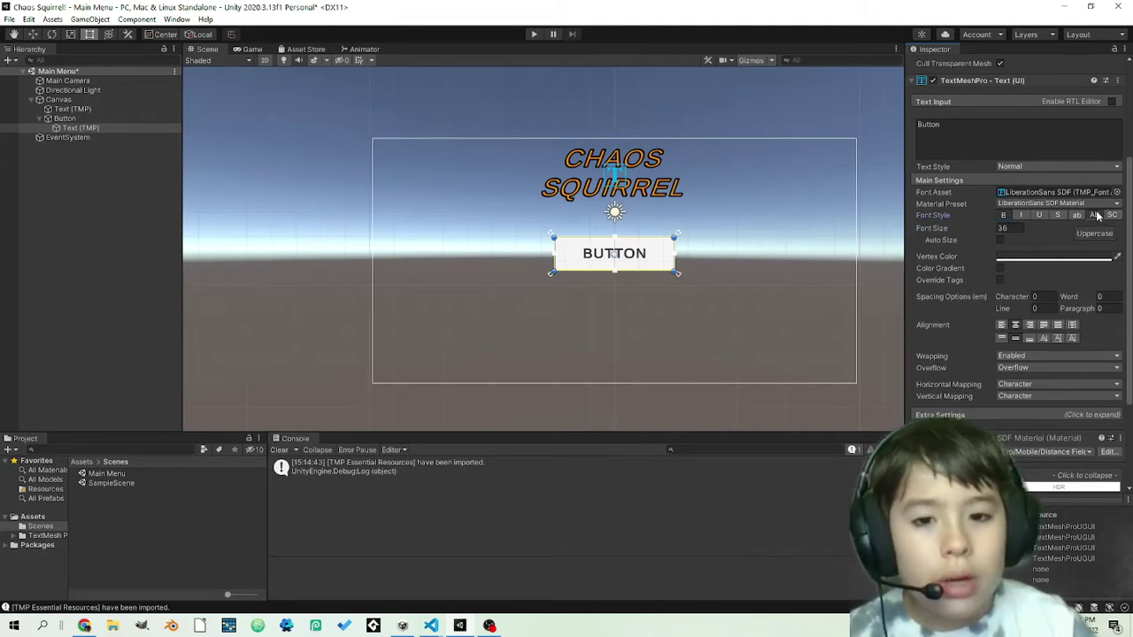
Step: Change the button's text to "play" and apply the LiberationSans SDF - Drop Shadow material preset
{"action": "left_click", "coordinate": [929, 125]}
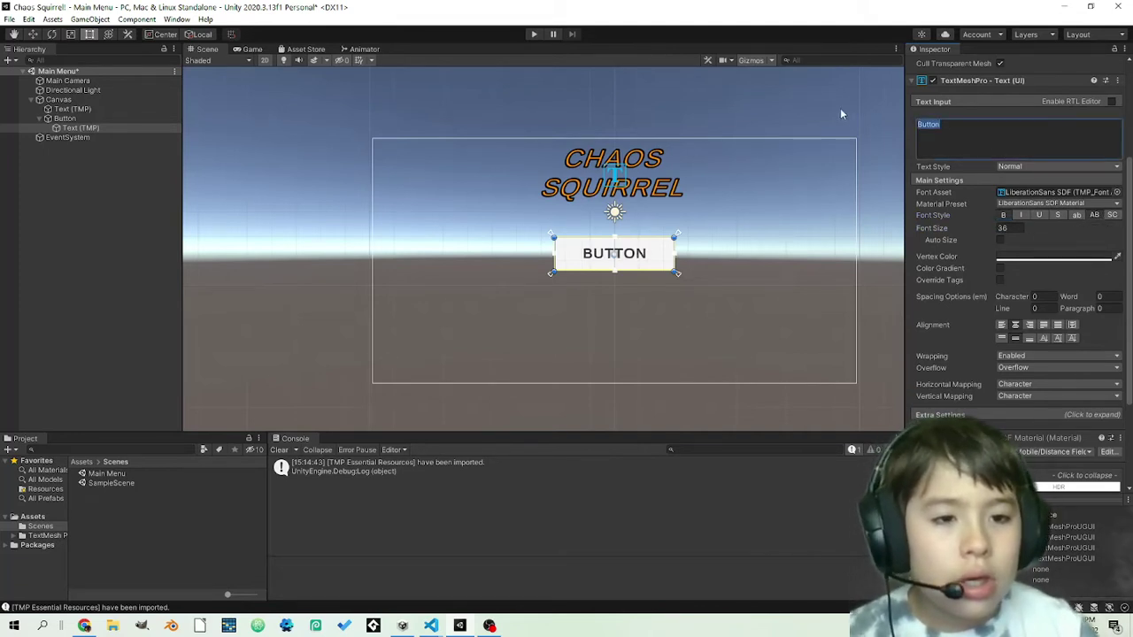
{"action": "type", "text": "Pla"}
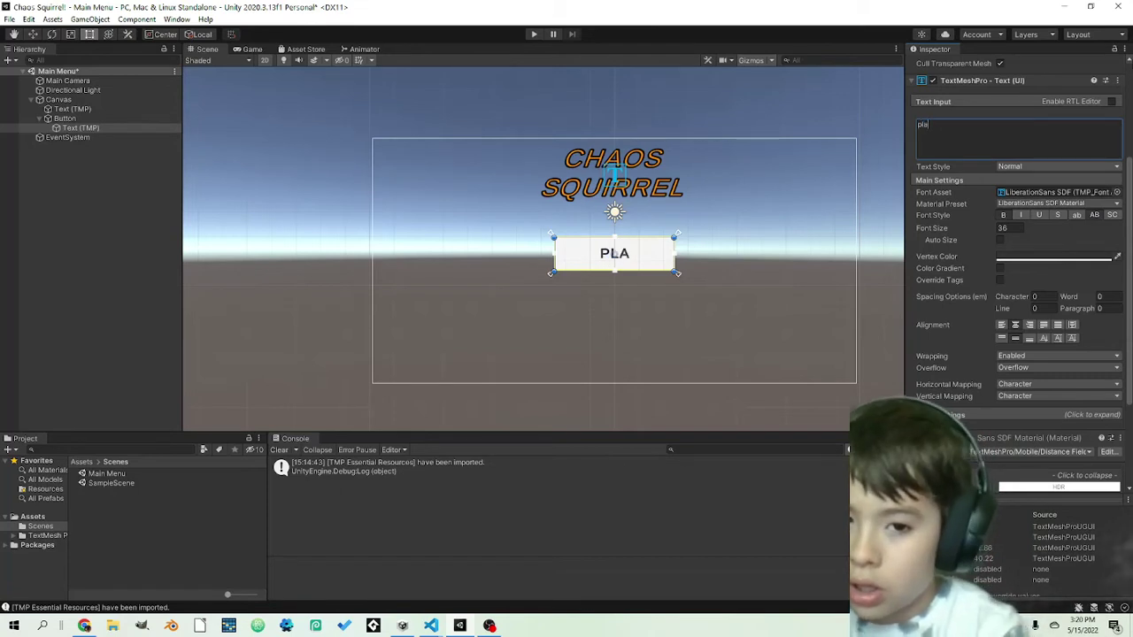
{"action": "type", "text": "y"}
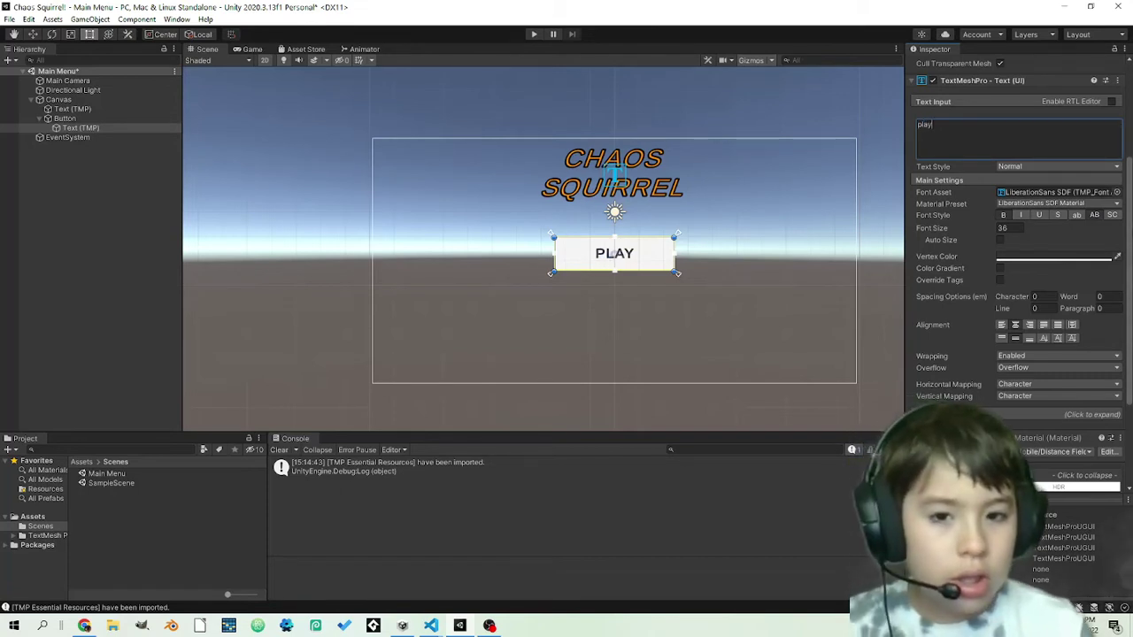
{"action": "left_click", "coordinate": [1043, 204]}
{"action": "left_click", "coordinate": [1018, 232]}
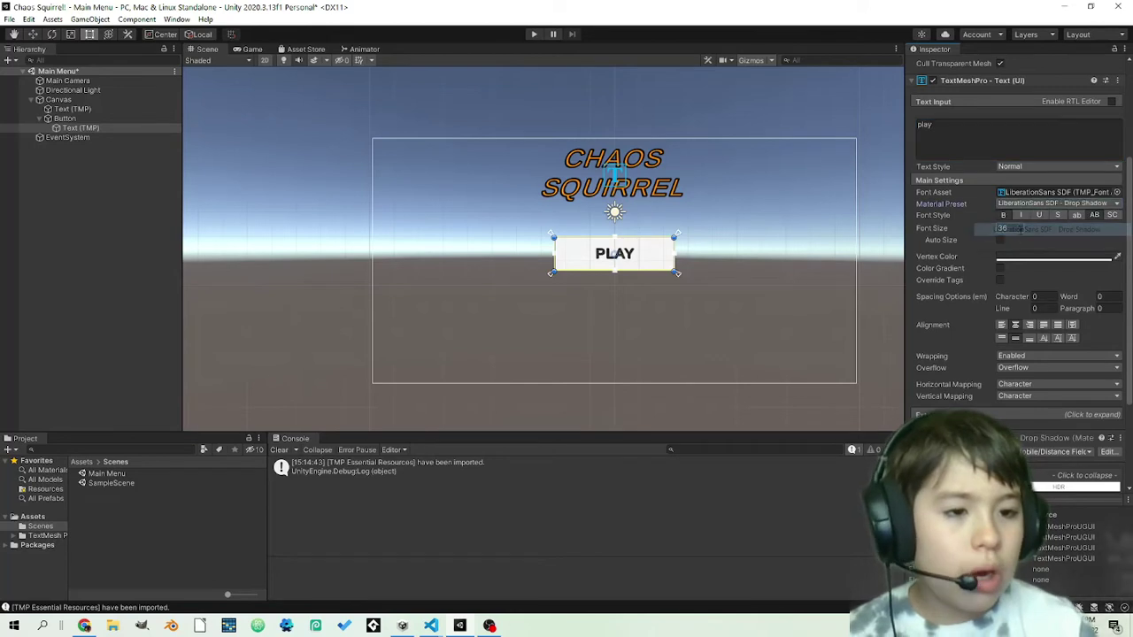
Step: Try to change the outline colour of the button label's drop-shadow material to grey 106, 106, 106
{"action": "scroll", "coordinate": [1053, 387], "scroll_direction": "down", "scroll_amount": 3}
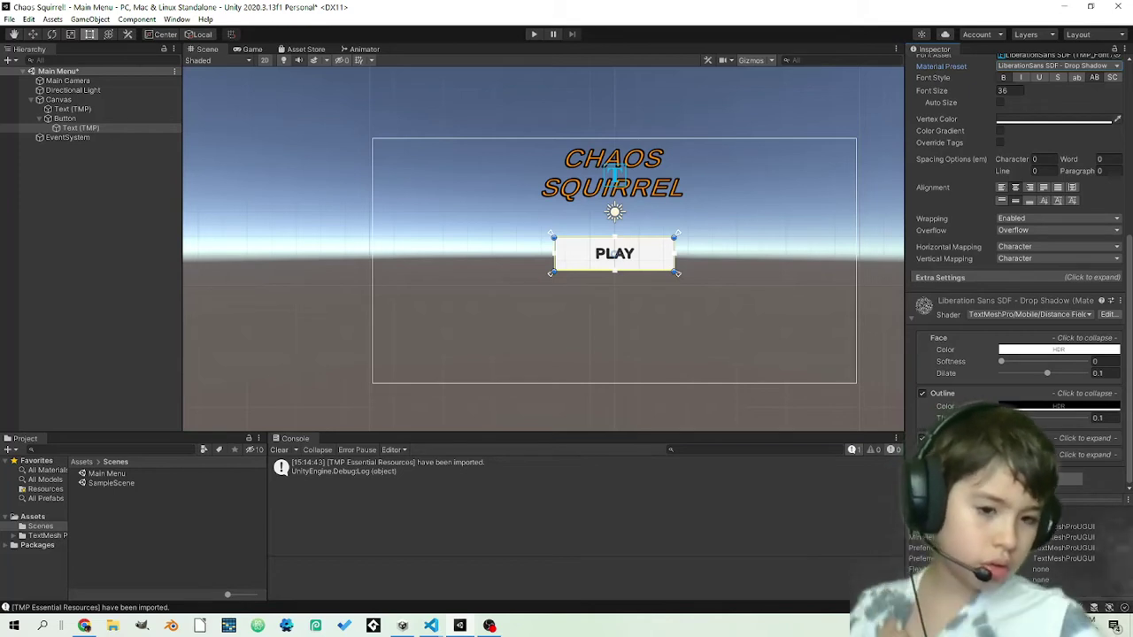
{"action": "scroll", "coordinate": [1011, 359], "scroll_direction": "up", "scroll_amount": 6}
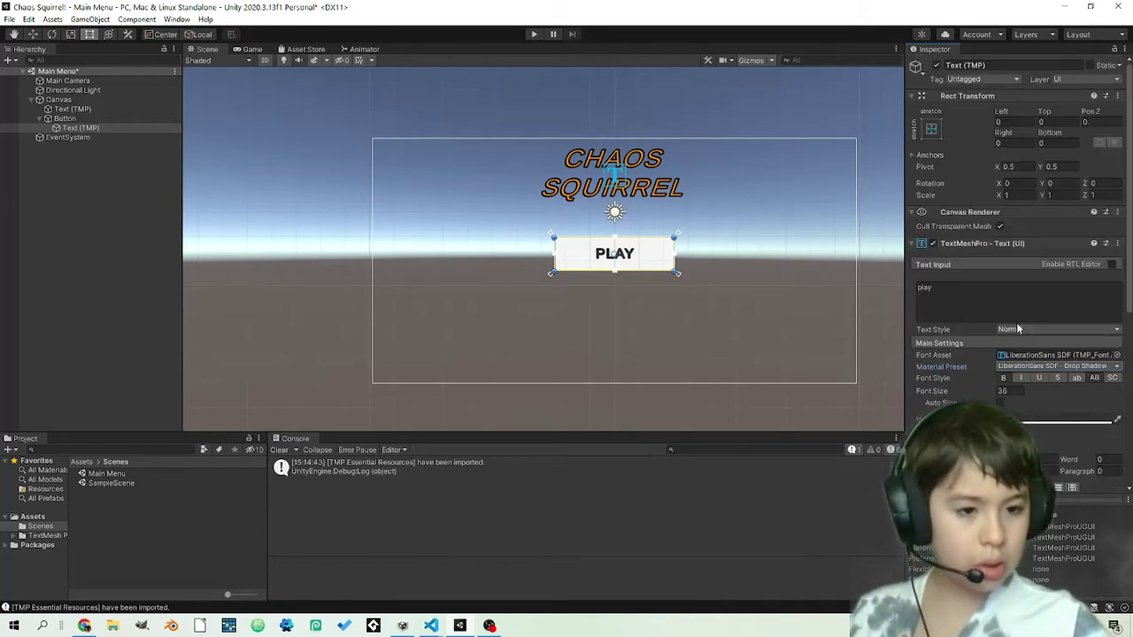
{"action": "scroll", "coordinate": [1009, 390], "scroll_direction": "down", "scroll_amount": 6}
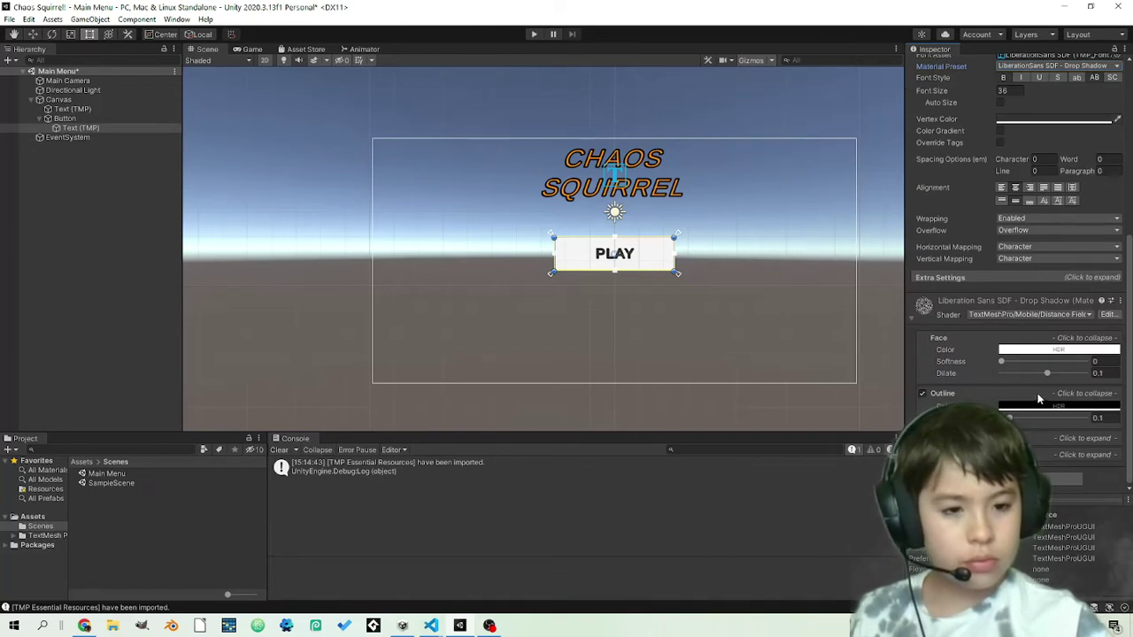
{"action": "left_click", "coordinate": [1036, 409]}
{"action": "left_click_drag", "start_coordinate": [1054, 422], "coordinate": [1028, 437]}
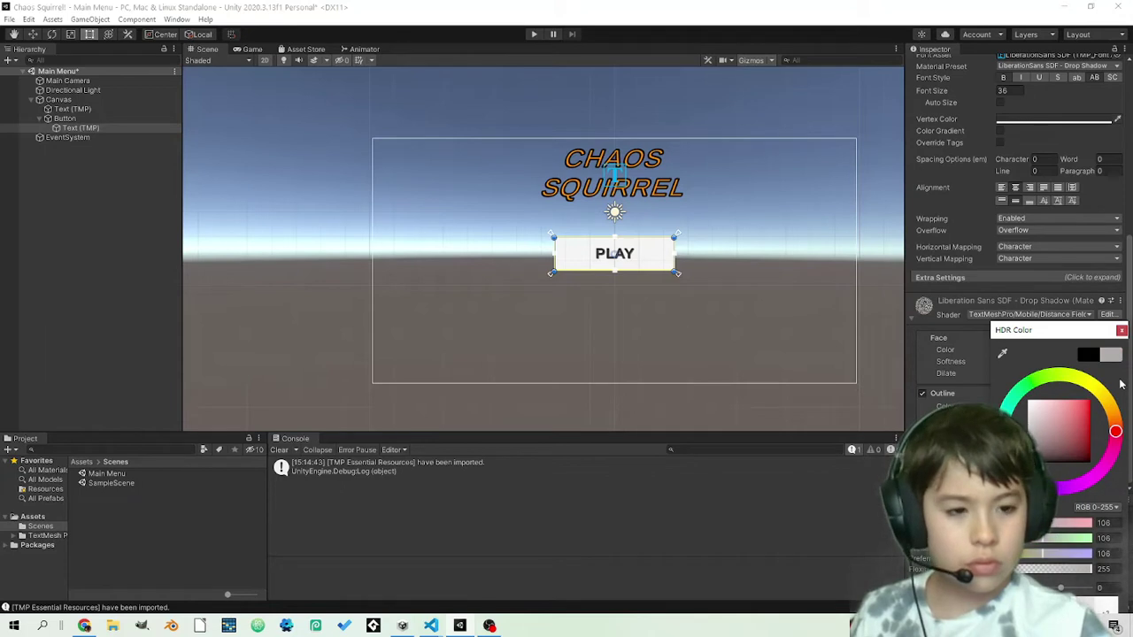
{"action": "left_click", "coordinate": [1121, 331]}
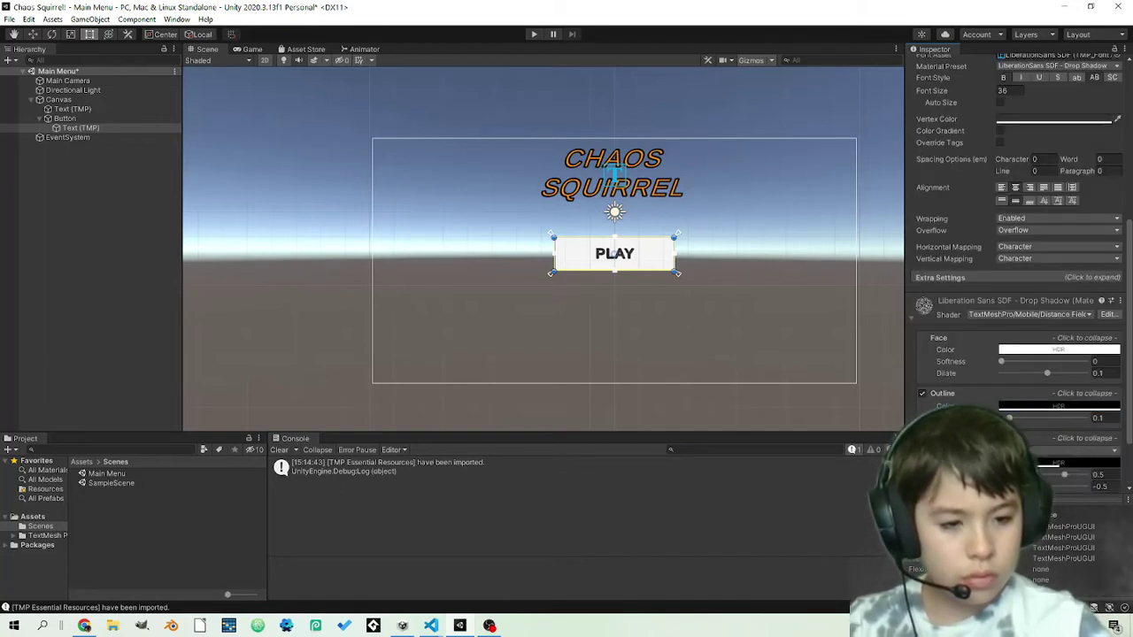
Step: Set the underlay shadow colour of the button label's material to grey 80, 80, 80 with alpha 255
{"action": "left_click", "coordinate": [1084, 438]}
{"action": "left_click", "coordinate": [1080, 462]}
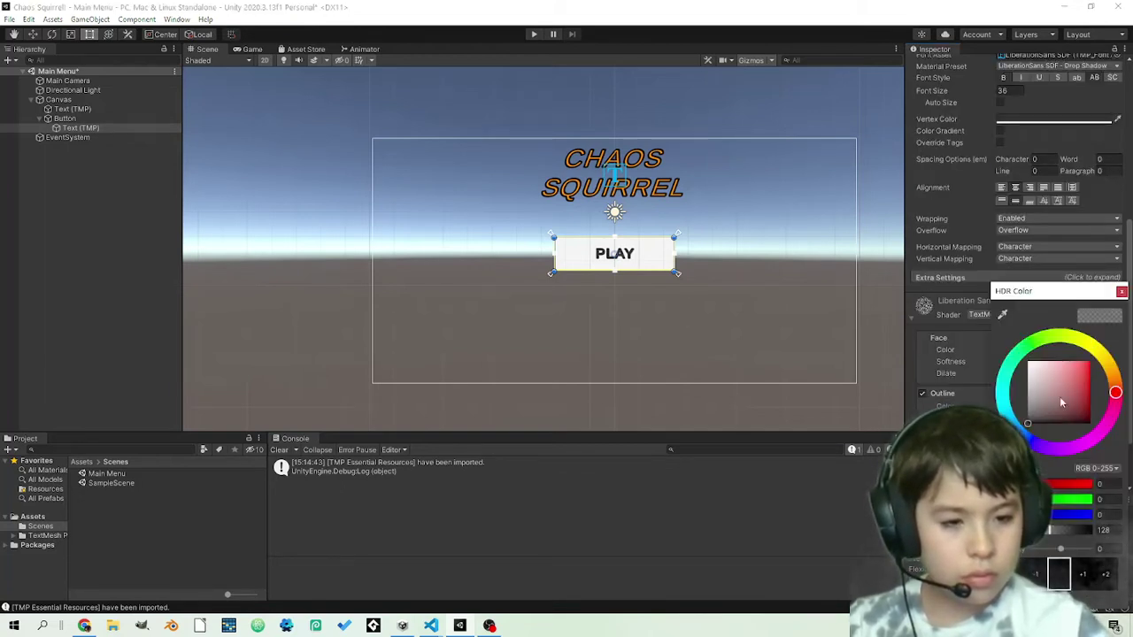
{"action": "left_click_drag", "start_coordinate": [1063, 403], "coordinate": [1011, 399]}
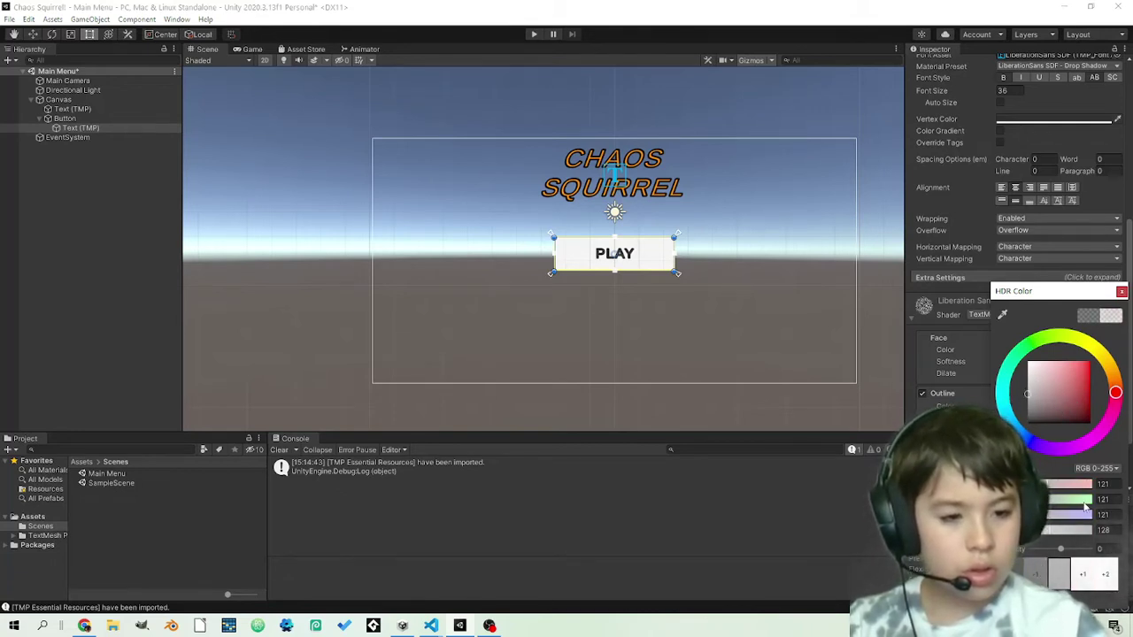
{"action": "left_click", "coordinate": [1032, 377]}
{"action": "left_click_drag", "start_coordinate": [1024, 389], "coordinate": [1010, 412]}
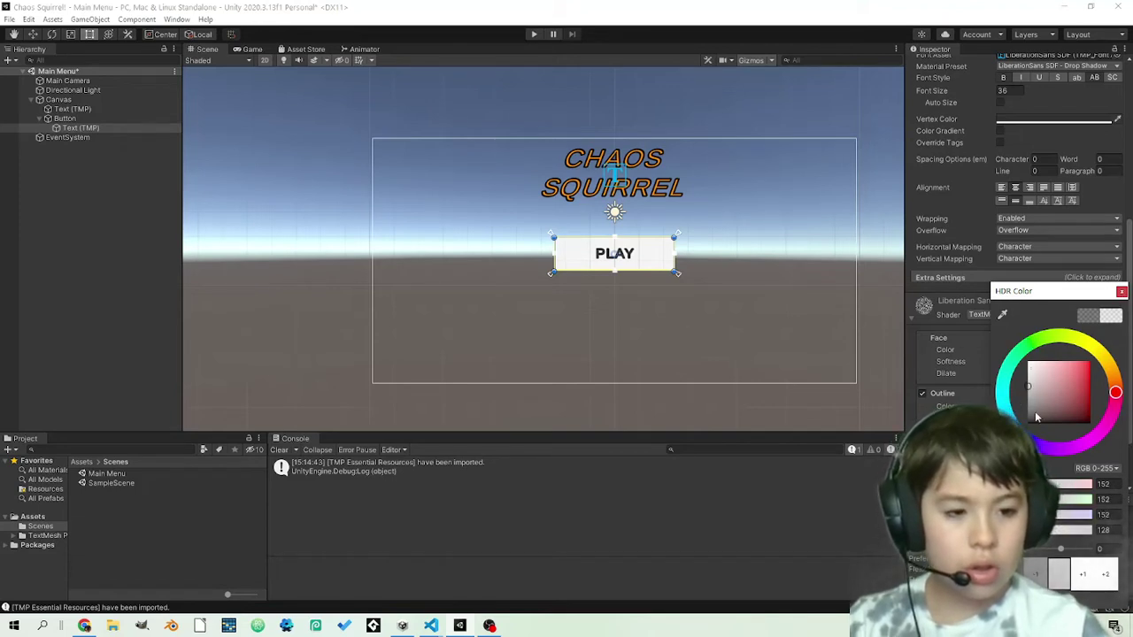
{"action": "left_click", "coordinate": [1019, 403]}
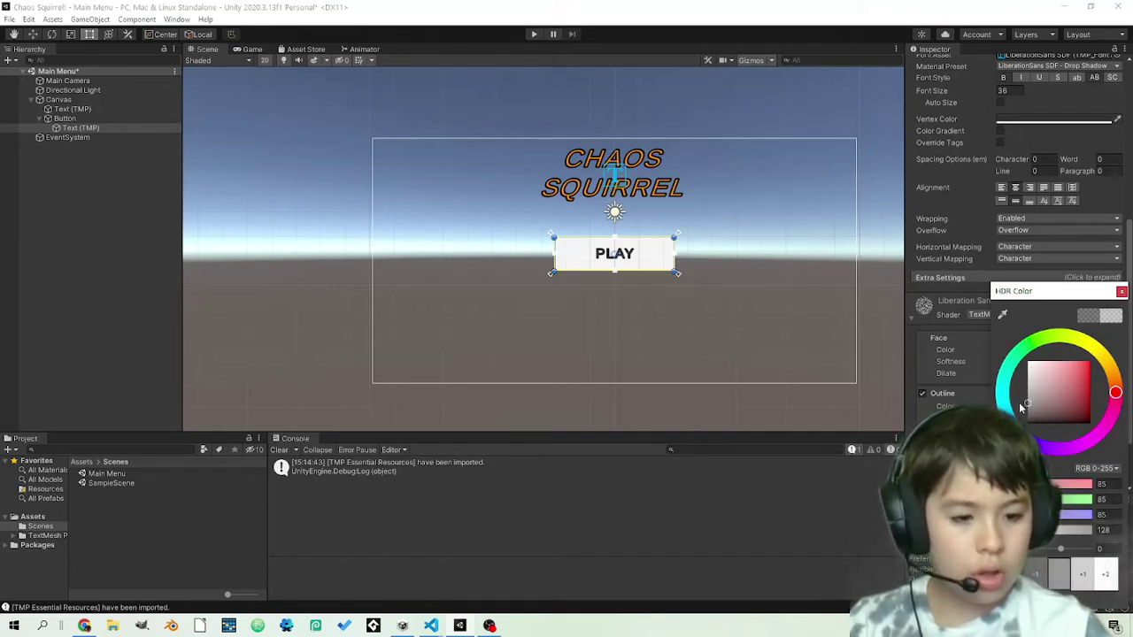
{"action": "left_click", "coordinate": [1016, 403]}
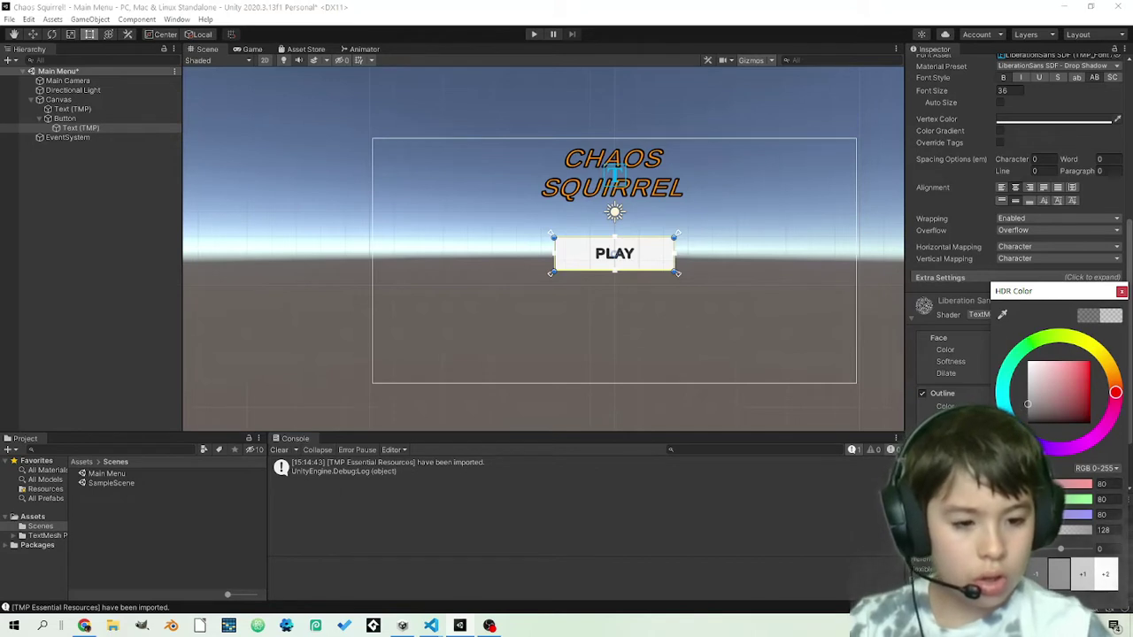
{"action": "left_click_drag", "start_coordinate": [1043, 530], "coordinate": [1045, 529]}
{"action": "type", "text": "255"}
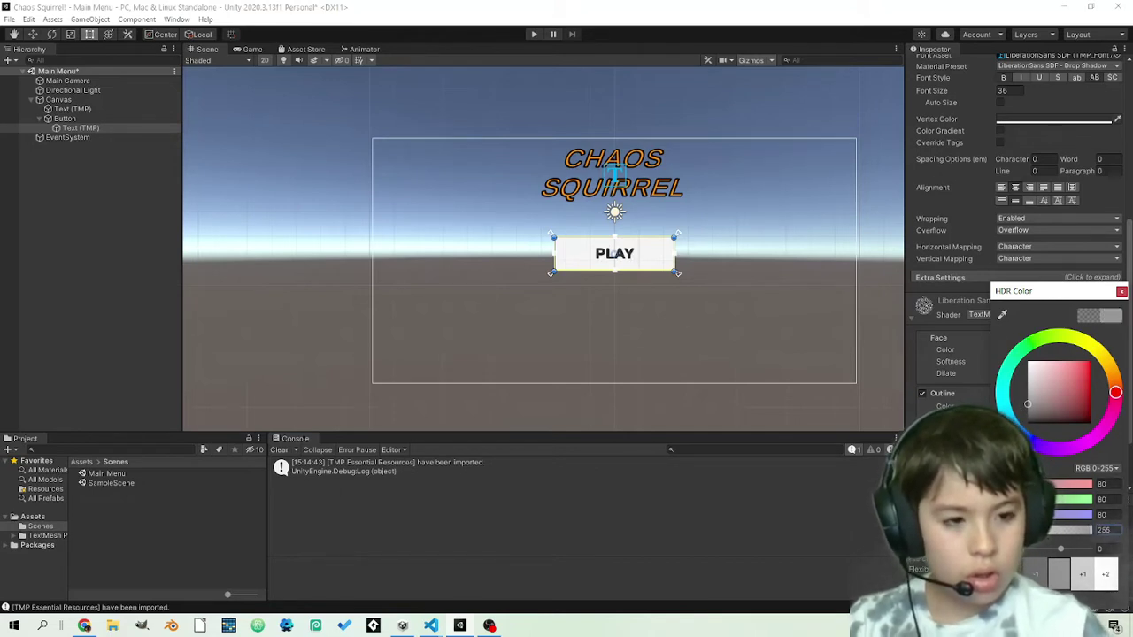
{"action": "key", "text": "Escape"}
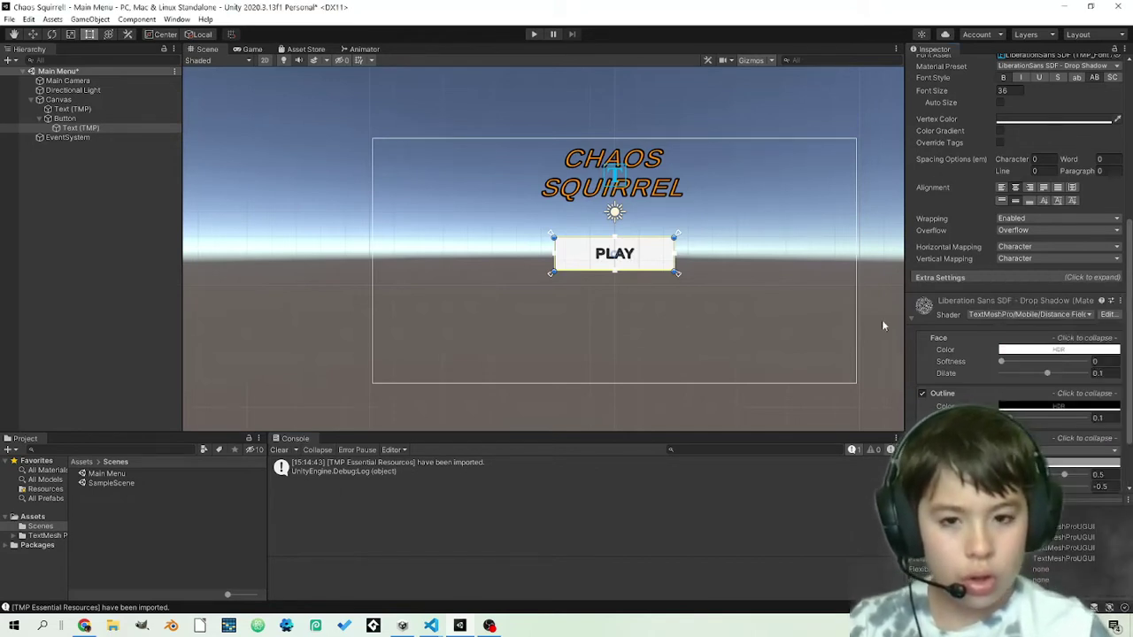
Step: Set the underlay softness of the PLAY label's drop-shadow material to about 0.473
{"action": "scroll", "coordinate": [640, 260], "scroll_direction": "up", "scroll_amount": 2}
{"action": "scroll", "coordinate": [641, 260], "scroll_direction": "up", "scroll_amount": 8}
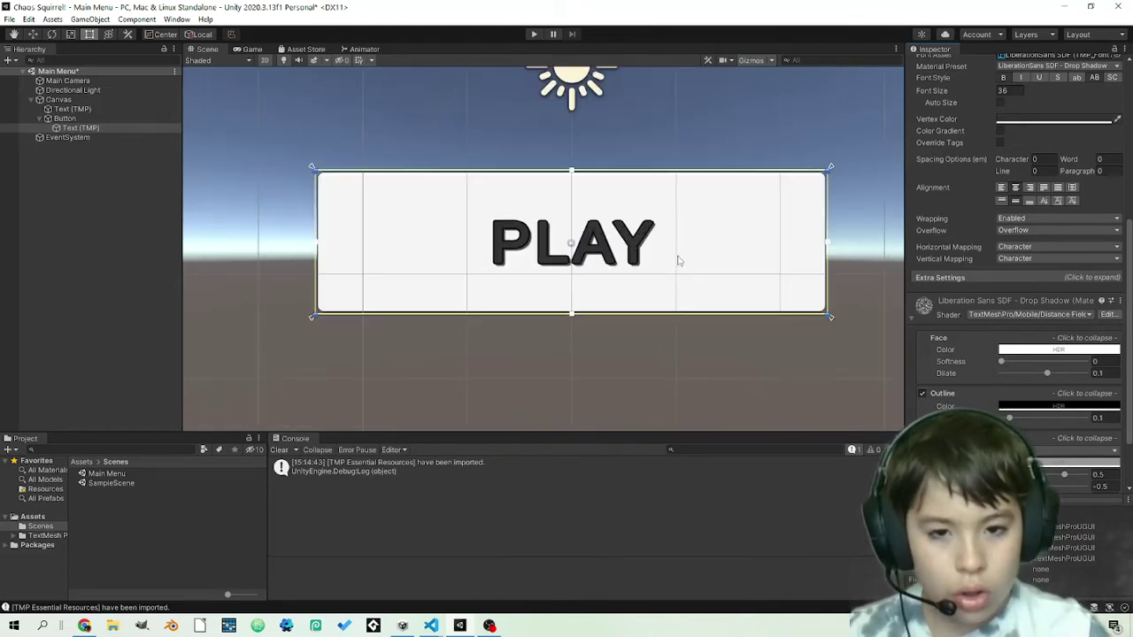
{"action": "scroll", "coordinate": [673, 258], "scroll_direction": "up", "scroll_amount": 4}
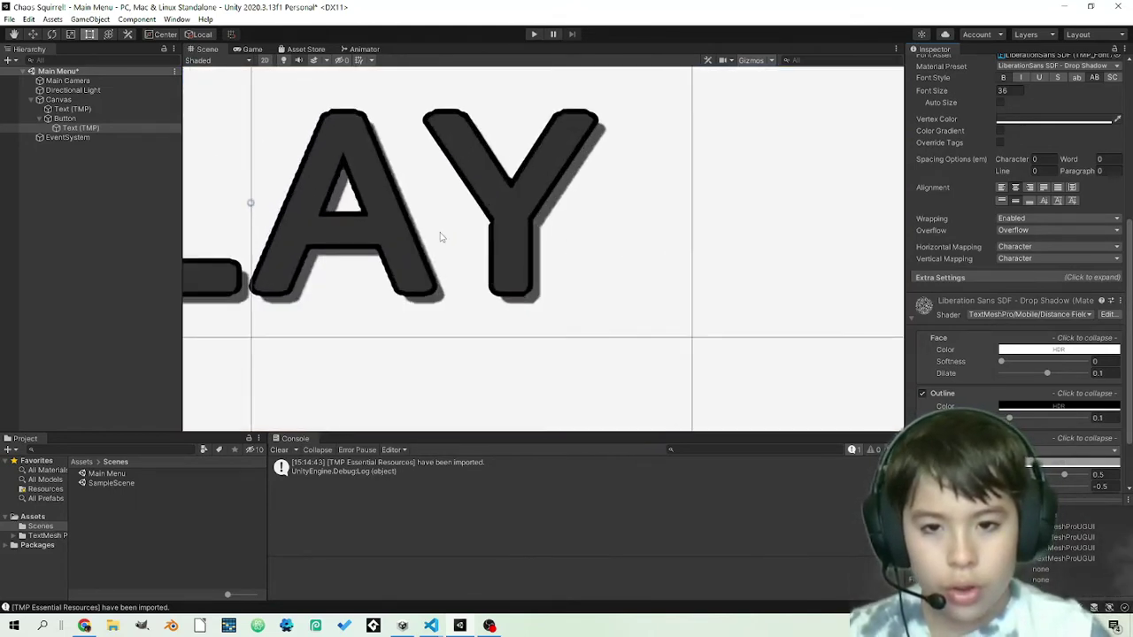
{"action": "scroll", "coordinate": [440, 238], "scroll_direction": "up", "scroll_amount": 2}
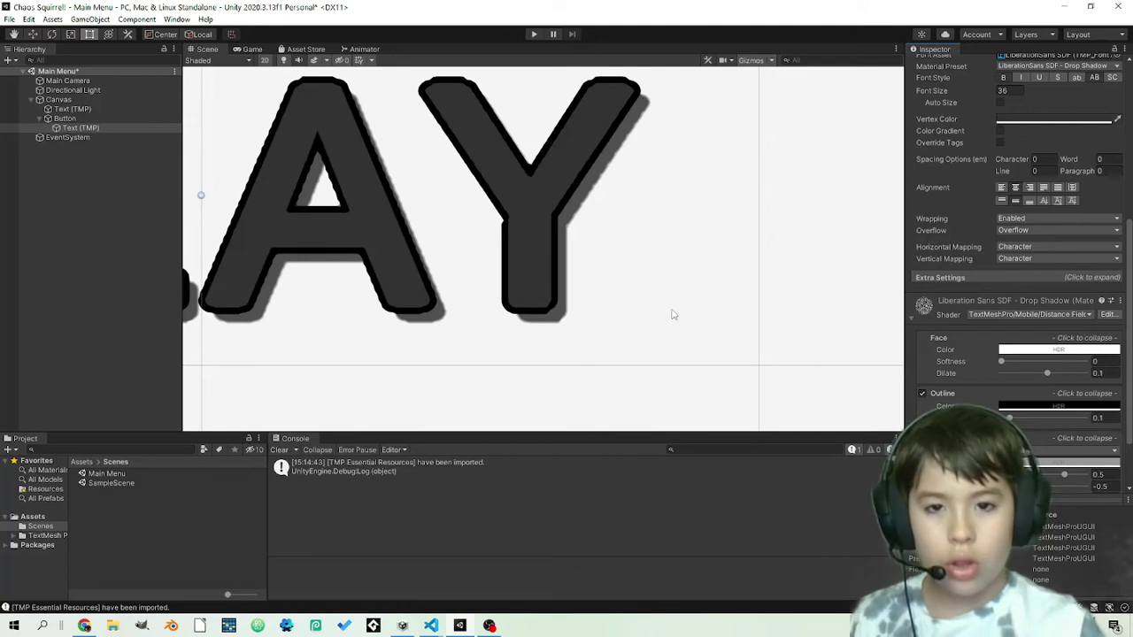
{"action": "scroll", "coordinate": [1031, 433], "scroll_direction": "down", "scroll_amount": 2}
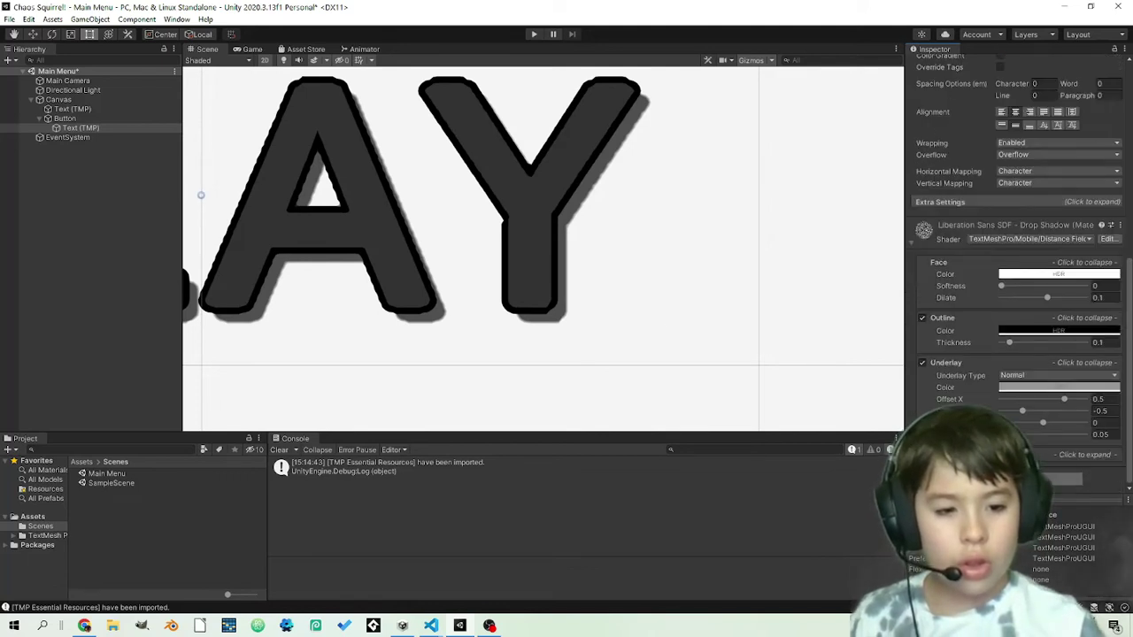
{"action": "left_click_drag", "start_coordinate": [1005, 433], "coordinate": [1008, 434]}
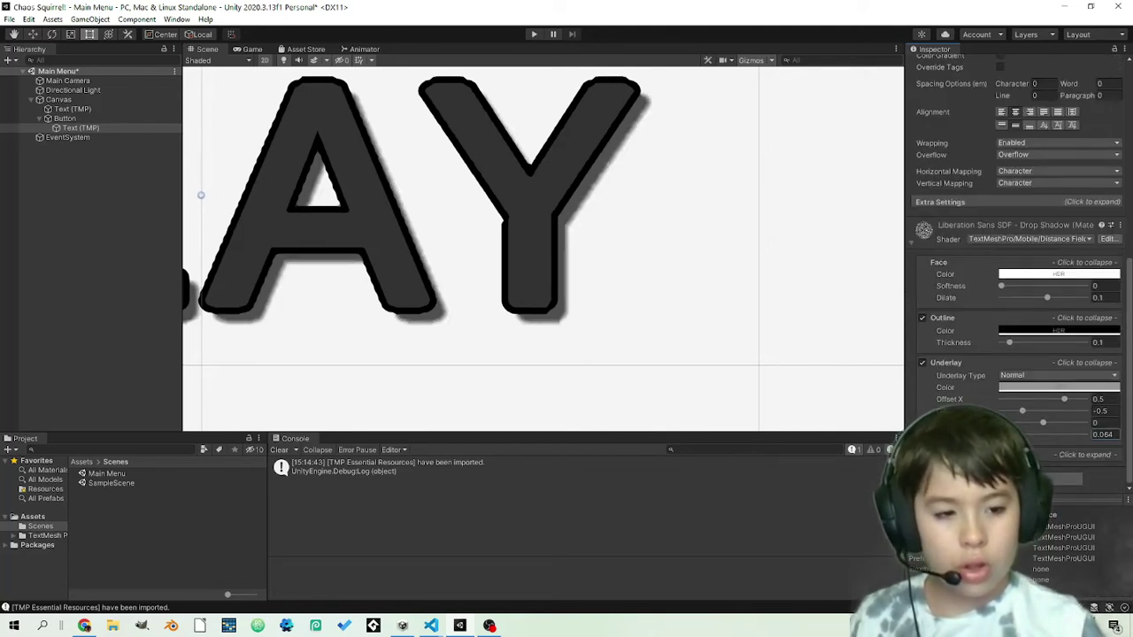
{"action": "left_click_drag", "start_coordinate": [1078, 429], "coordinate": [1039, 430]}
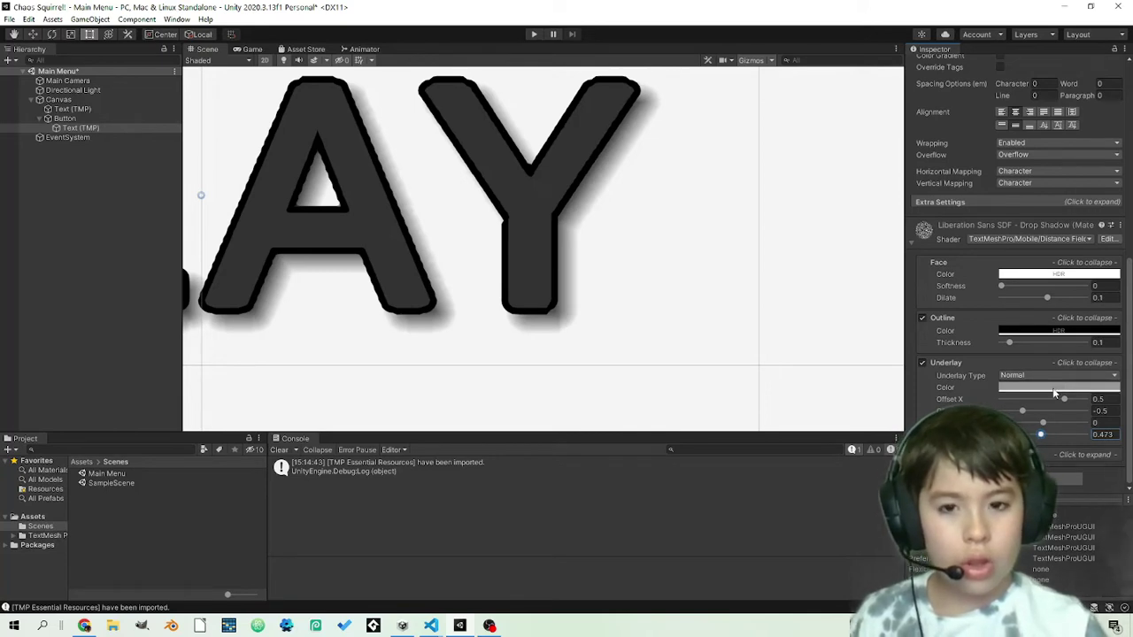
Step: Darken the underlay colour of the PLAY label's material to grey 39, 39, 39
{"action": "left_click", "coordinate": [1054, 389]}
{"action": "left_click_drag", "start_coordinate": [1051, 388], "coordinate": [1028, 414]}
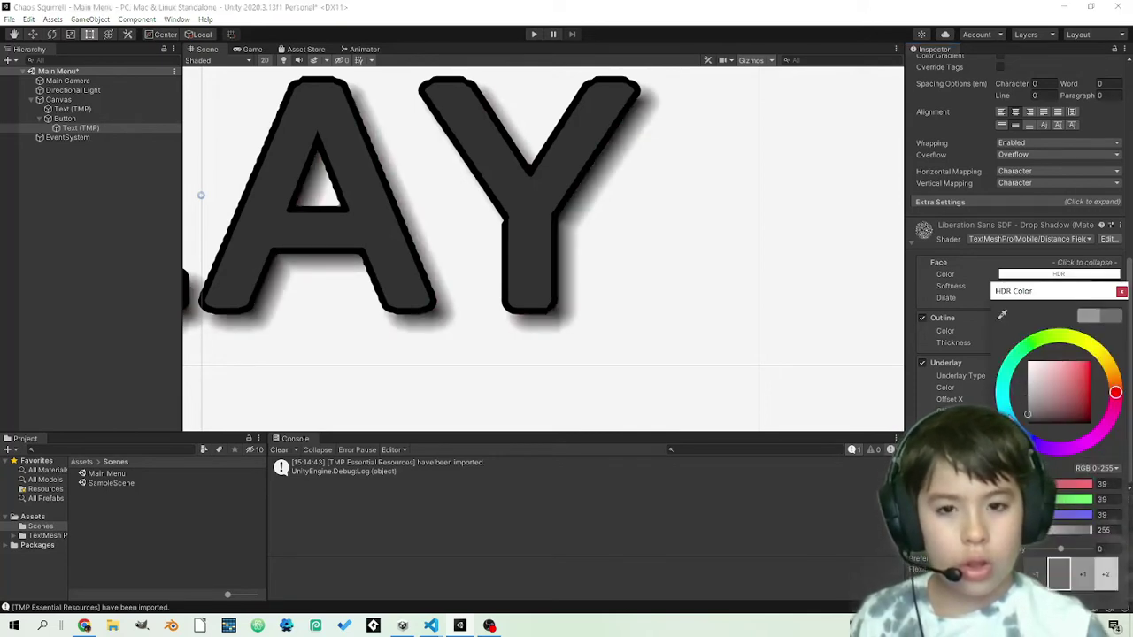
{"action": "left_click", "coordinate": [1121, 292]}
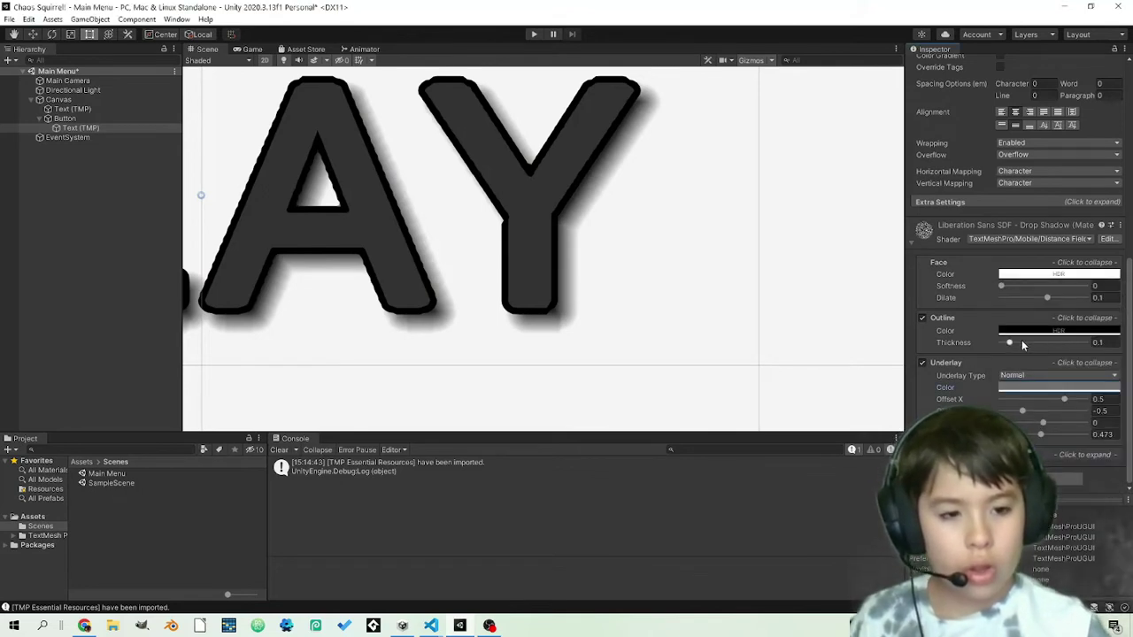
Step: Set the label shadow's underlay dilate to 0.24, offset X to 0.7 and offset Y to -0.1
{"action": "mouse_move", "coordinate": [1042, 422]}
{"action": "left_mouse_down"}
{"action": "mouse_move", "coordinate": [1073, 426]}
{"action": "mouse_move", "coordinate": [1053, 432]}
{"action": "left_mouse_up"}
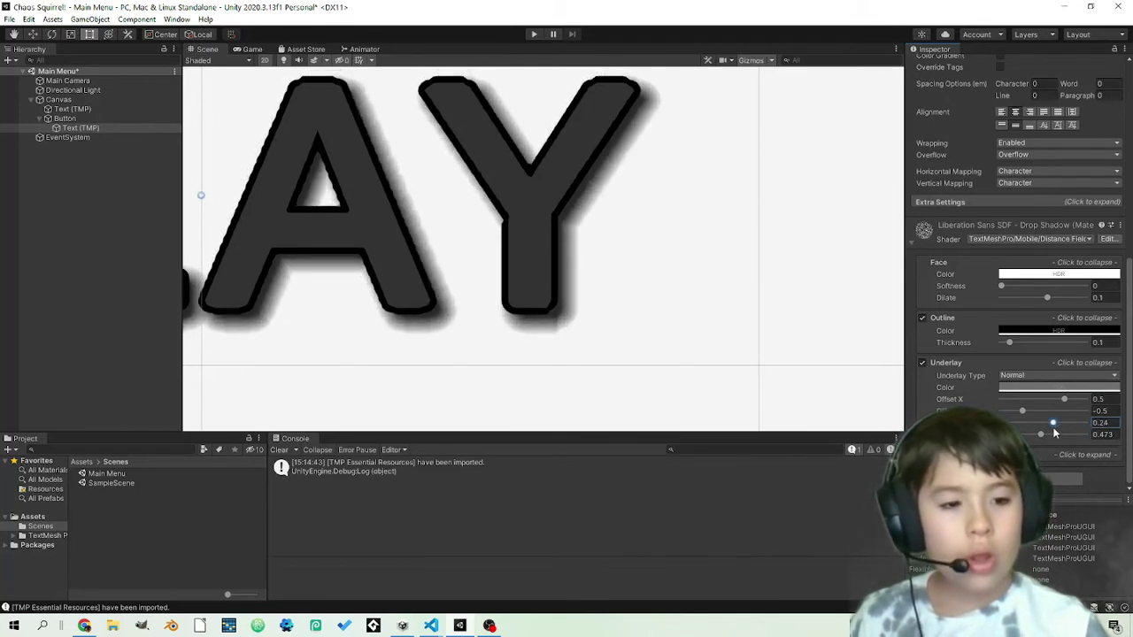
{"action": "left_click", "coordinate": [1024, 403]}
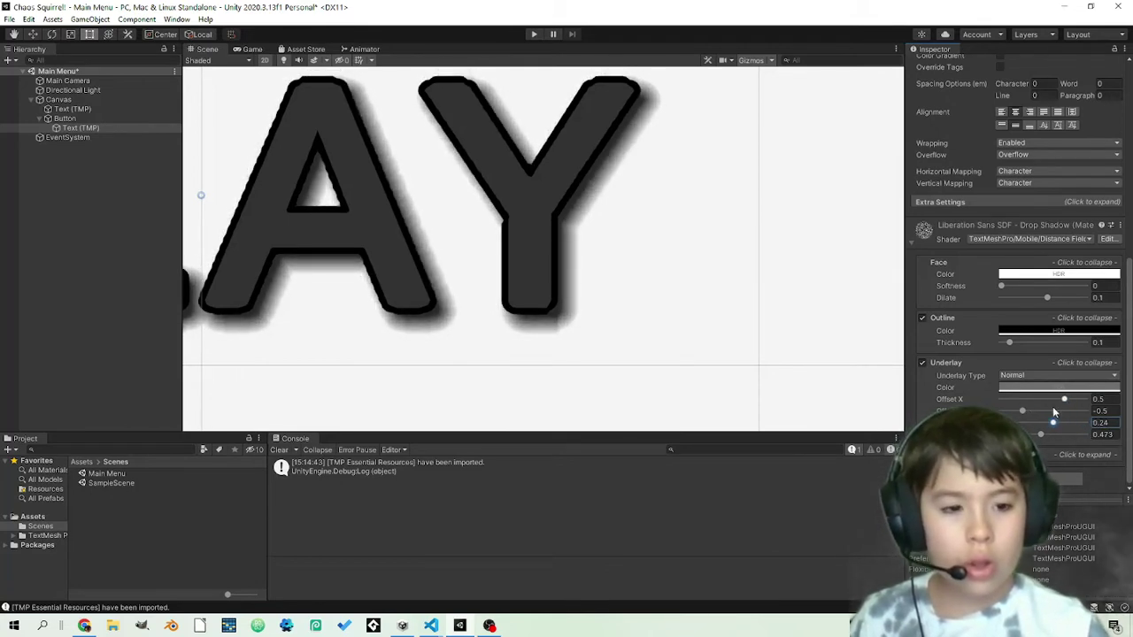
{"action": "mouse_move", "coordinate": [1025, 403]}
{"action": "left_mouse_down"}
{"action": "mouse_move", "coordinate": [1077, 401]}
{"action": "mouse_move", "coordinate": [1040, 414]}
{"action": "left_mouse_up"}
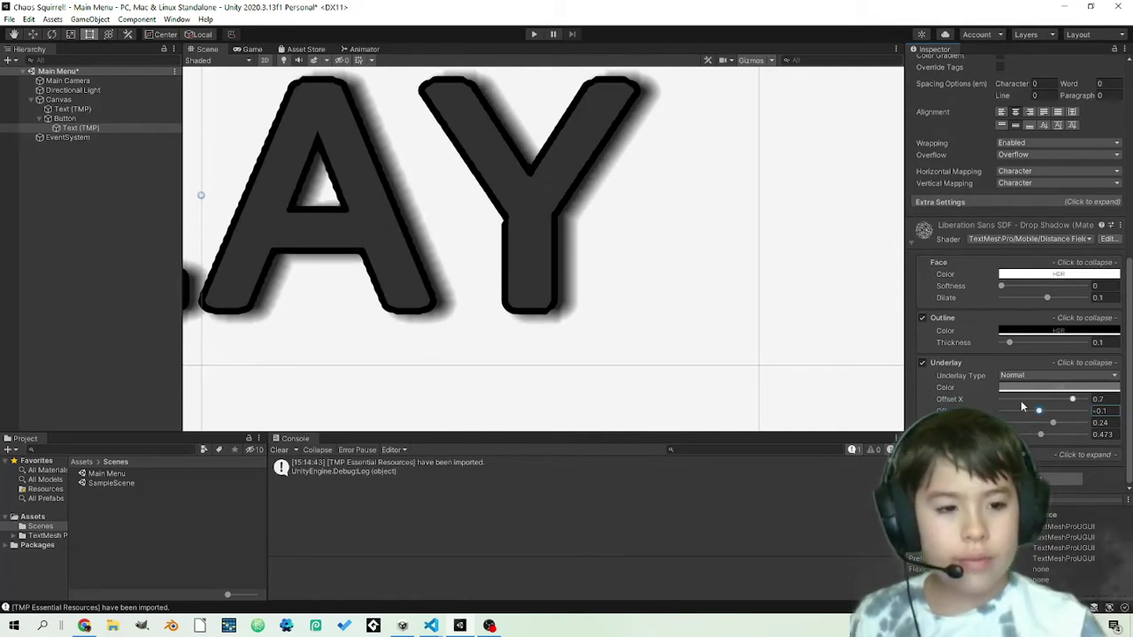
Step: Rename the Button object under the Canvas as Play Button and save the scene
{"action": "scroll", "coordinate": [462, 200], "scroll_direction": "down", "scroll_amount": 10}
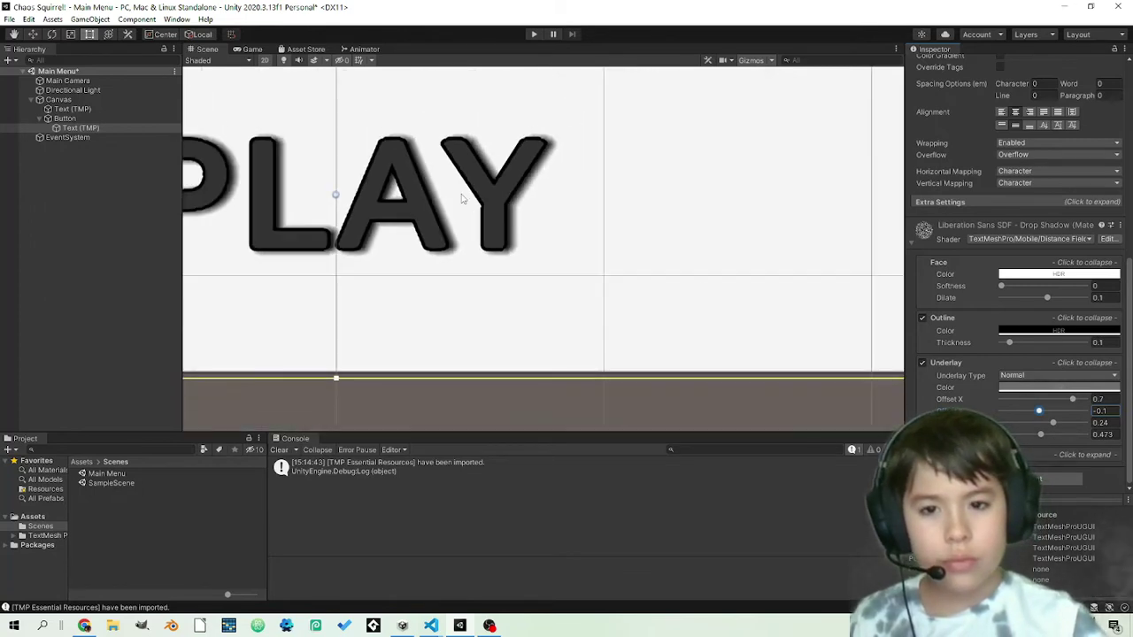
{"action": "scroll", "coordinate": [461, 199], "scroll_direction": "down", "scroll_amount": 3}
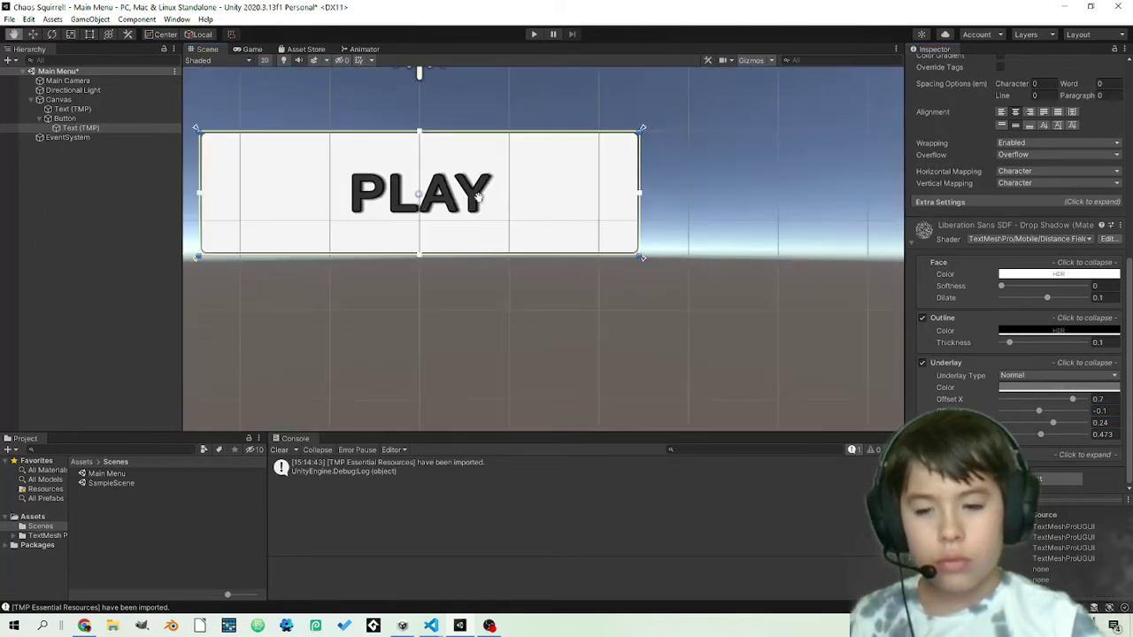
{"action": "middle_click_drag", "start_coordinate": [504, 212], "coordinate": [566, 223]}
{"action": "scroll", "coordinate": [569, 224], "scroll_direction": "down", "scroll_amount": 1}
{"action": "scroll", "coordinate": [569, 224], "scroll_direction": "down", "scroll_amount": 6}
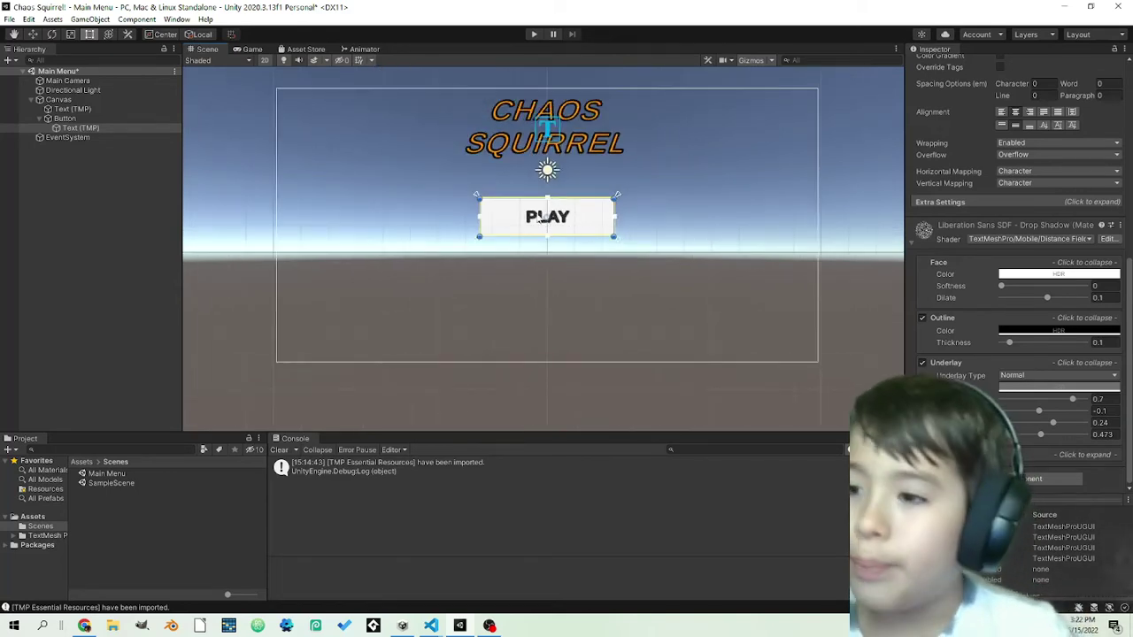
{"action": "left_click", "coordinate": [98, 117]}
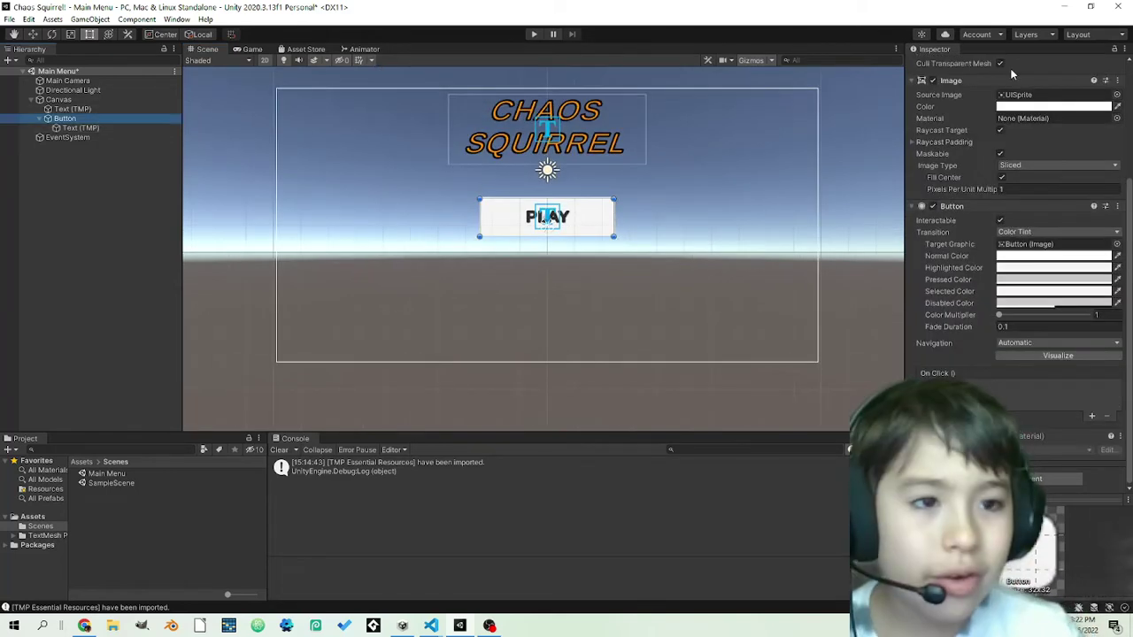
{"action": "scroll", "coordinate": [1002, 131], "scroll_direction": "up", "scroll_amount": 3}
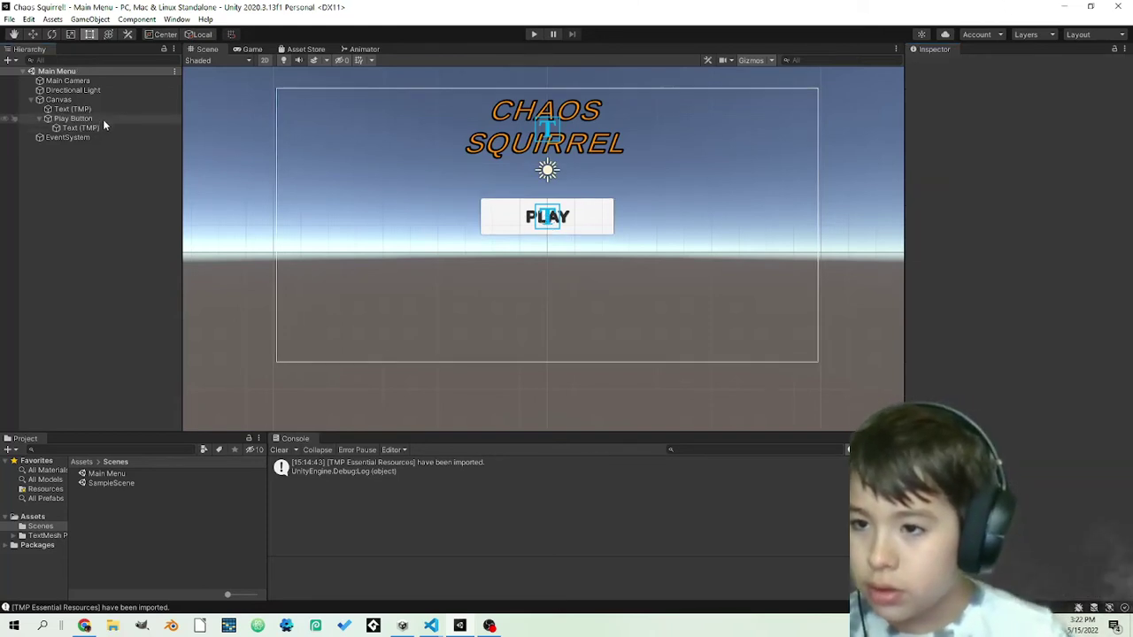
Step: Try a duplicate of the Play Button below the original at Pos Y -147, and delete the copy
{"action": "left_click", "coordinate": [102, 119]}
{"action": "right_click", "coordinate": [102, 118]}
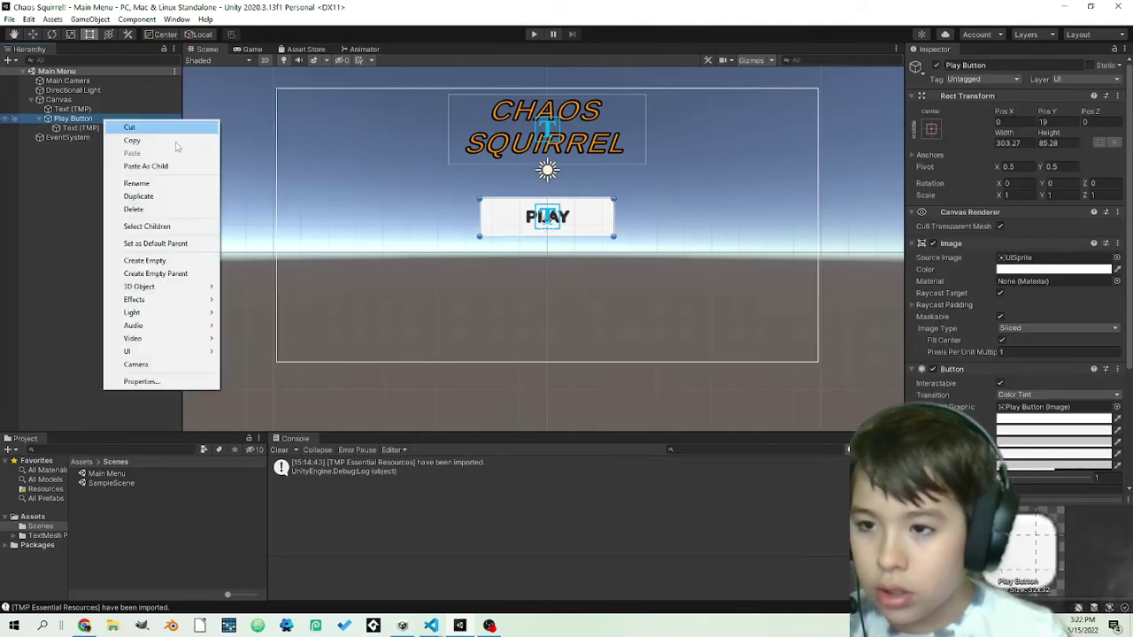
{"action": "left_click", "coordinate": [168, 196]}
{"action": "left_click_drag", "start_coordinate": [594, 228], "coordinate": [593, 305]}
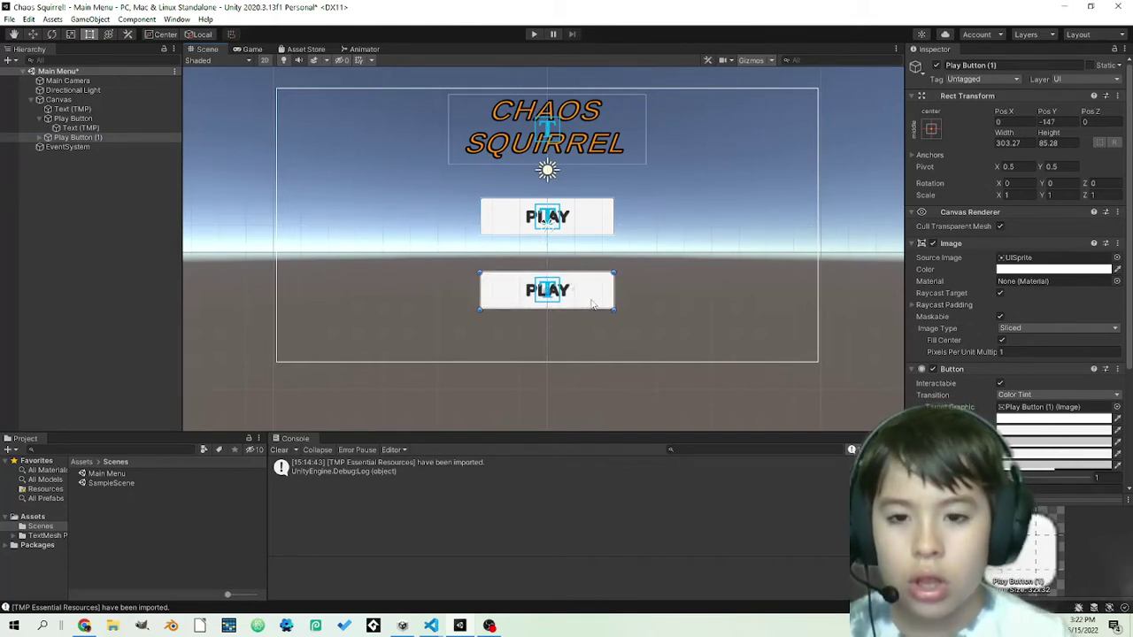
{"action": "left_click", "coordinate": [668, 300]}
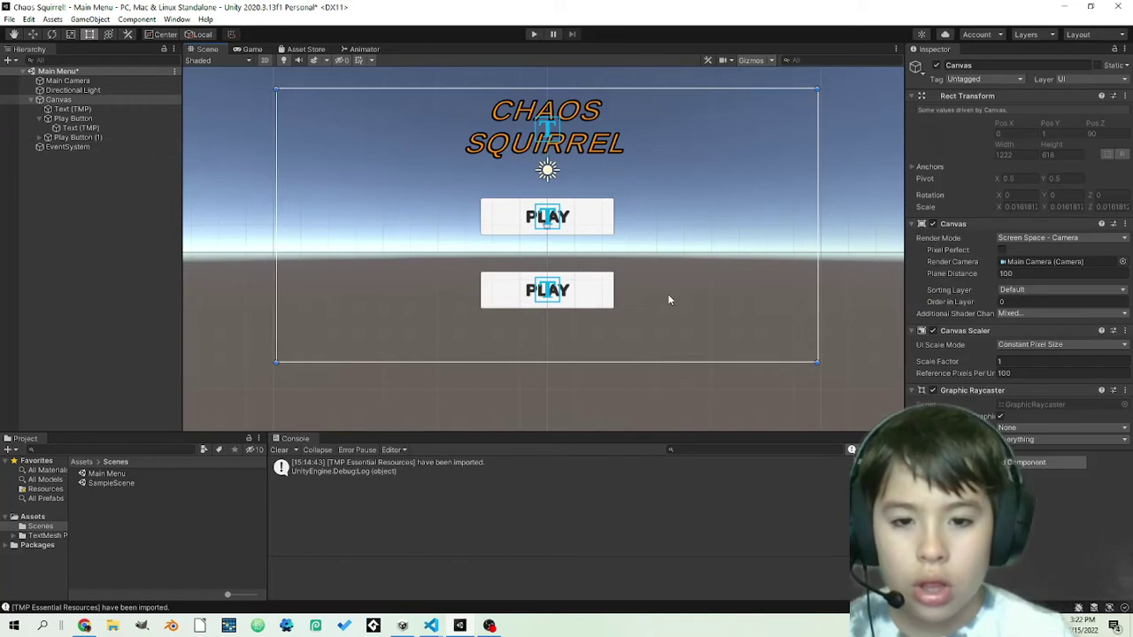
{"action": "left_click", "coordinate": [604, 299]}
{"action": "key", "text": "Delete"}
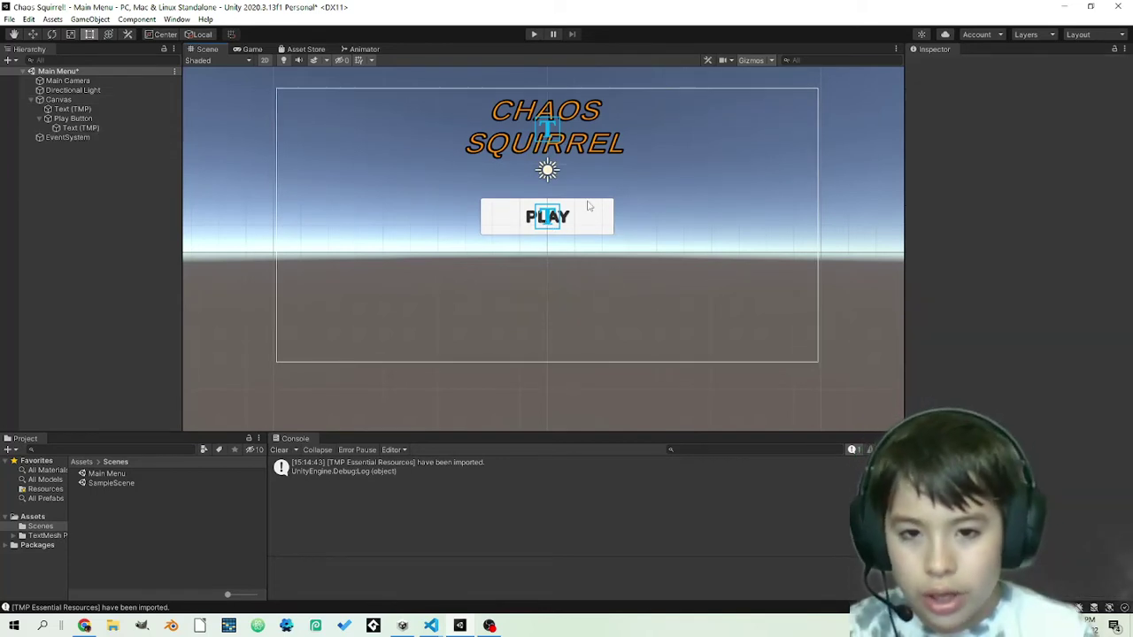
Step: Set the Play Button's normal colour to orange FFA845
{"action": "left_click", "coordinate": [590, 205]}
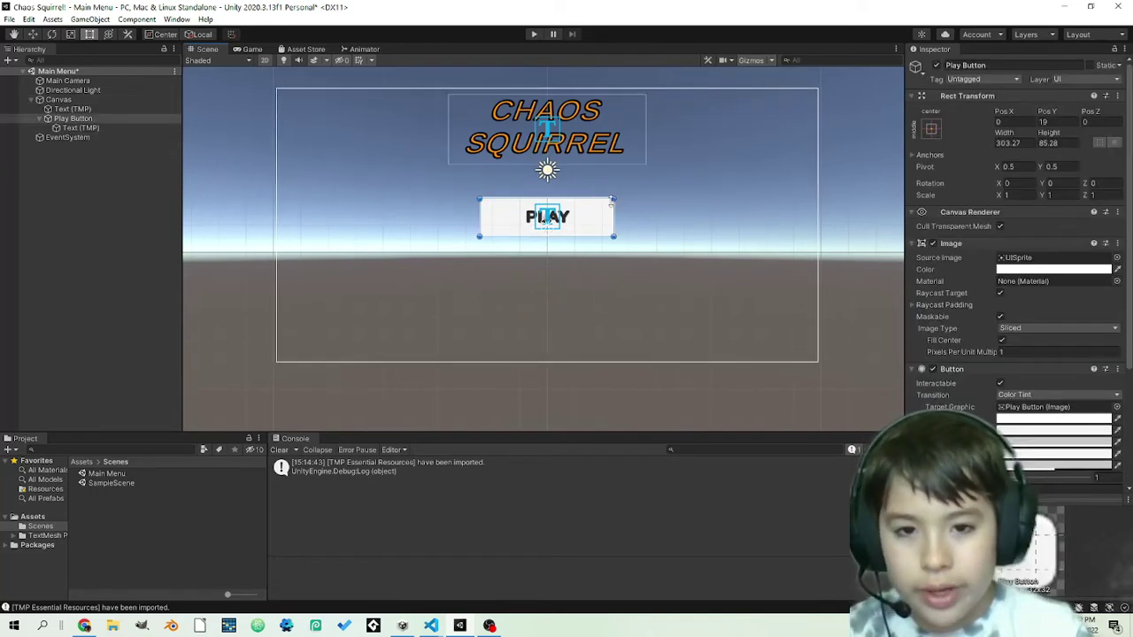
{"action": "left_click", "coordinate": [1009, 423]}
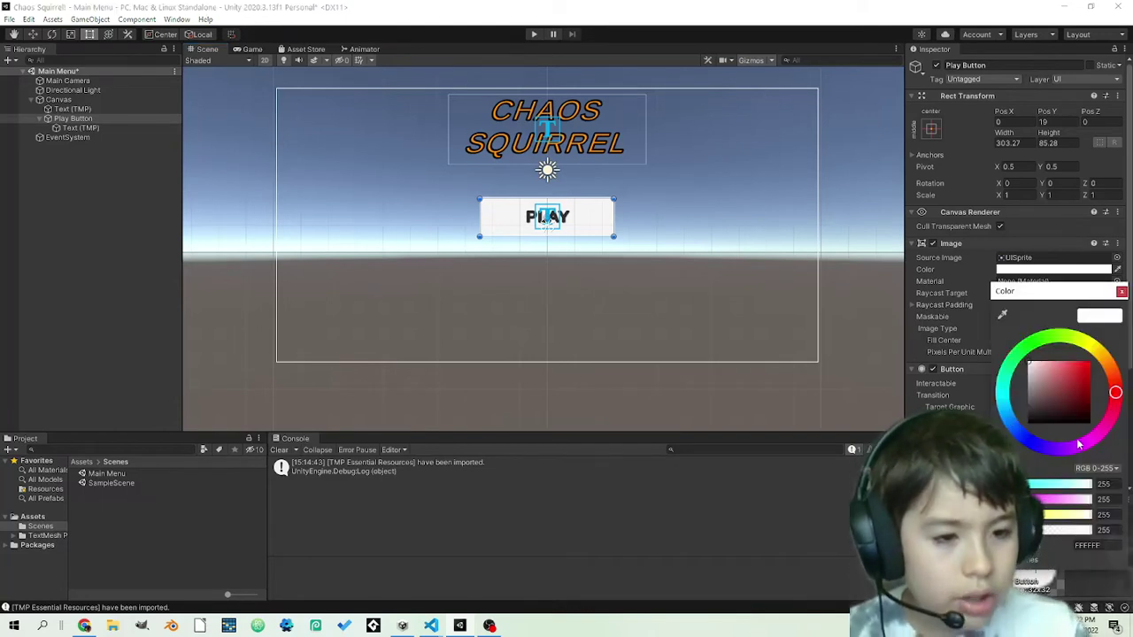
{"action": "left_click", "coordinate": [1105, 360]}
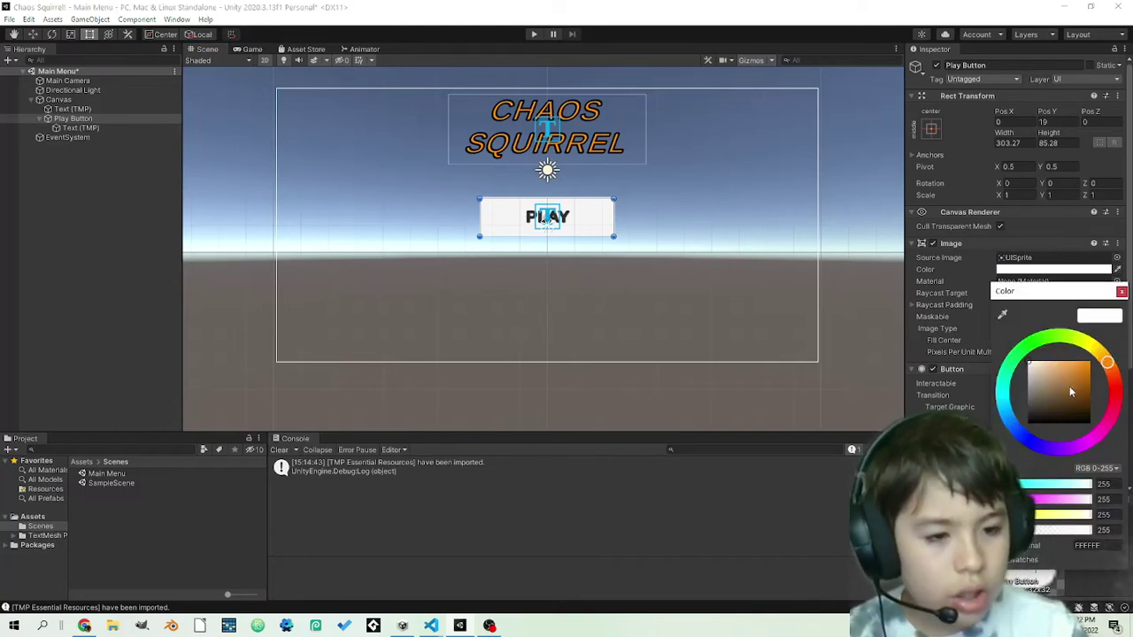
{"action": "mouse_move", "coordinate": [1069, 385]}
{"action": "left_mouse_down"}
{"action": "mouse_move", "coordinate": [1085, 375]}
{"action": "mouse_move", "coordinate": [1070, 359]}
{"action": "mouse_move", "coordinate": [1087, 364]}
{"action": "mouse_move", "coordinate": [1075, 363]}
{"action": "left_mouse_up"}
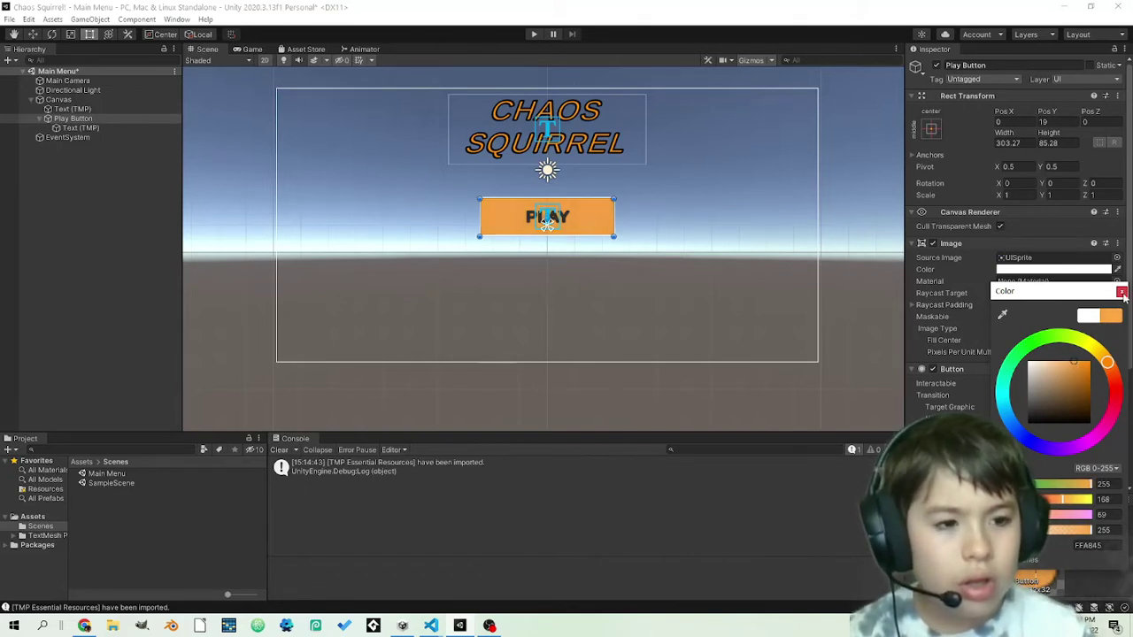
{"action": "left_click", "coordinate": [662, 230]}
{"action": "left_click", "coordinate": [662, 230]}
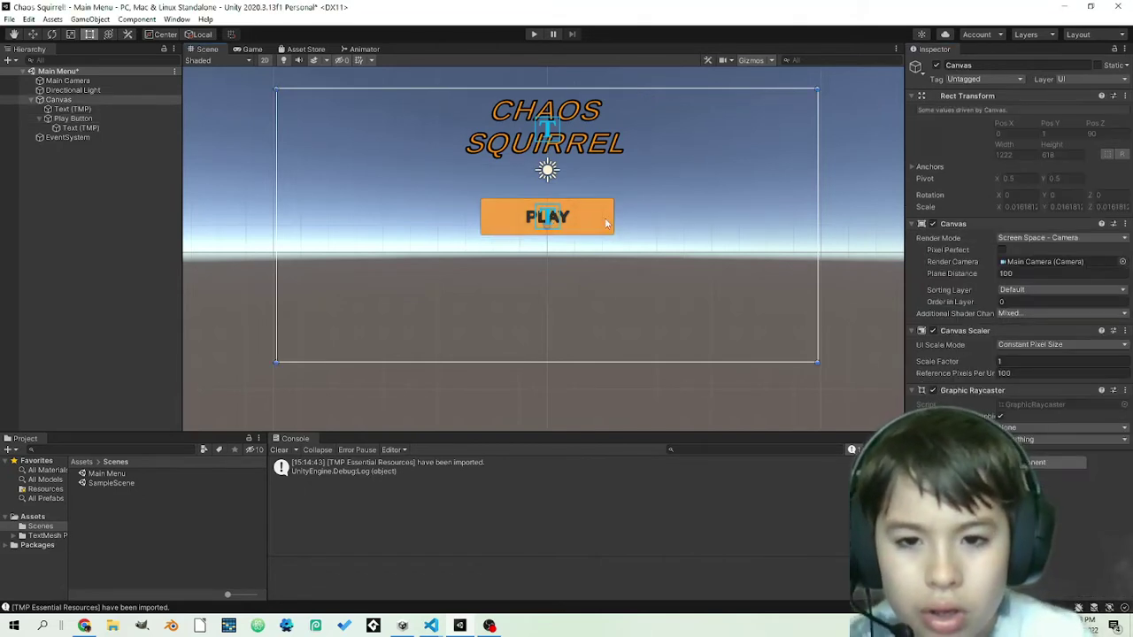
{"action": "left_click", "coordinate": [547, 217]}
{"action": "scroll", "coordinate": [1040, 350], "scroll_direction": "down", "scroll_amount": 4}
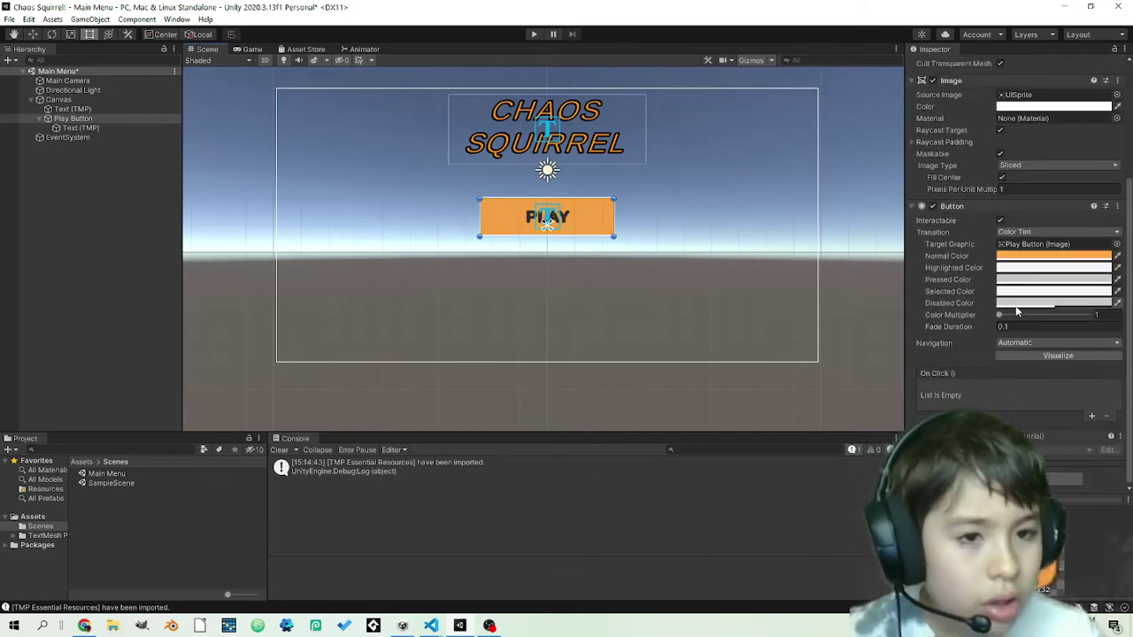
{"action": "left_click", "coordinate": [1027, 106]}
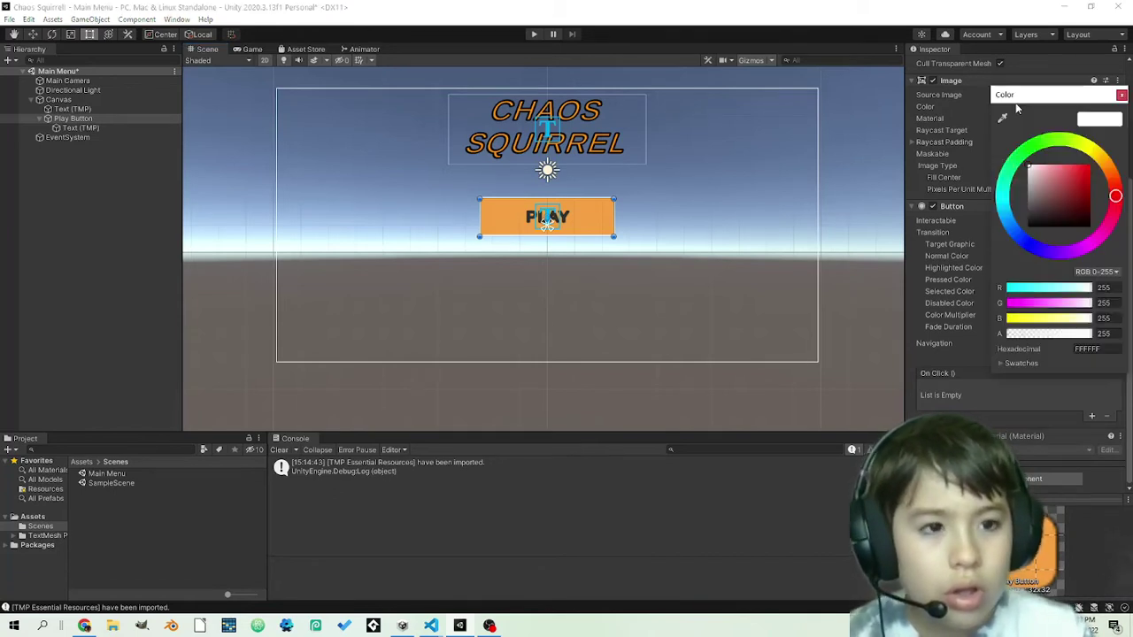
{"action": "left_click", "coordinate": [1121, 95]}
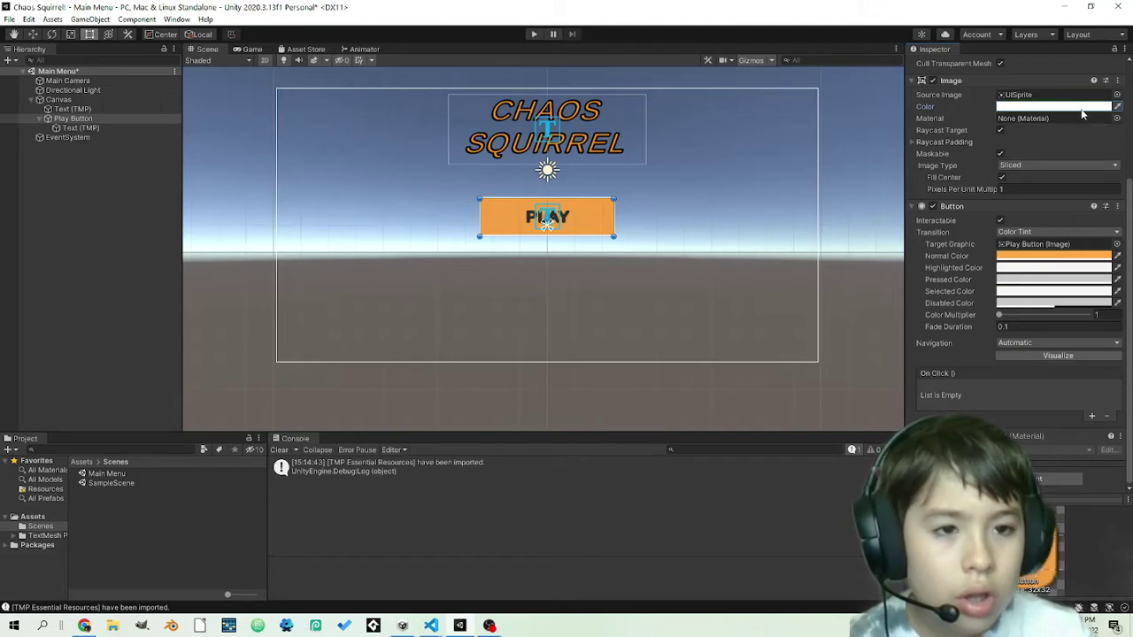
{"action": "left_click", "coordinate": [1082, 106]}
{"action": "mouse_move", "coordinate": [1049, 189]}
{"action": "left_mouse_down"}
{"action": "mouse_move", "coordinate": [1071, 193]}
{"action": "mouse_move", "coordinate": [1060, 173]}
{"action": "mouse_move", "coordinate": [1102, 156]}
{"action": "mouse_move", "coordinate": [1105, 172]}
{"action": "mouse_move", "coordinate": [981, 159]}
{"action": "left_mouse_up"}
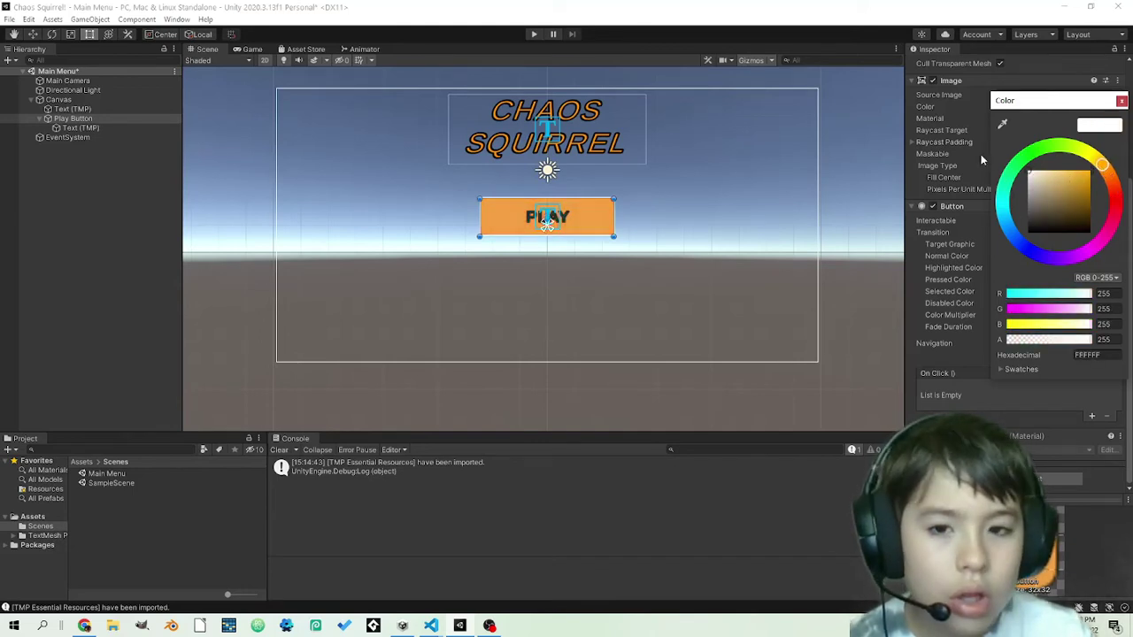
{"action": "left_click", "coordinate": [1121, 101]}
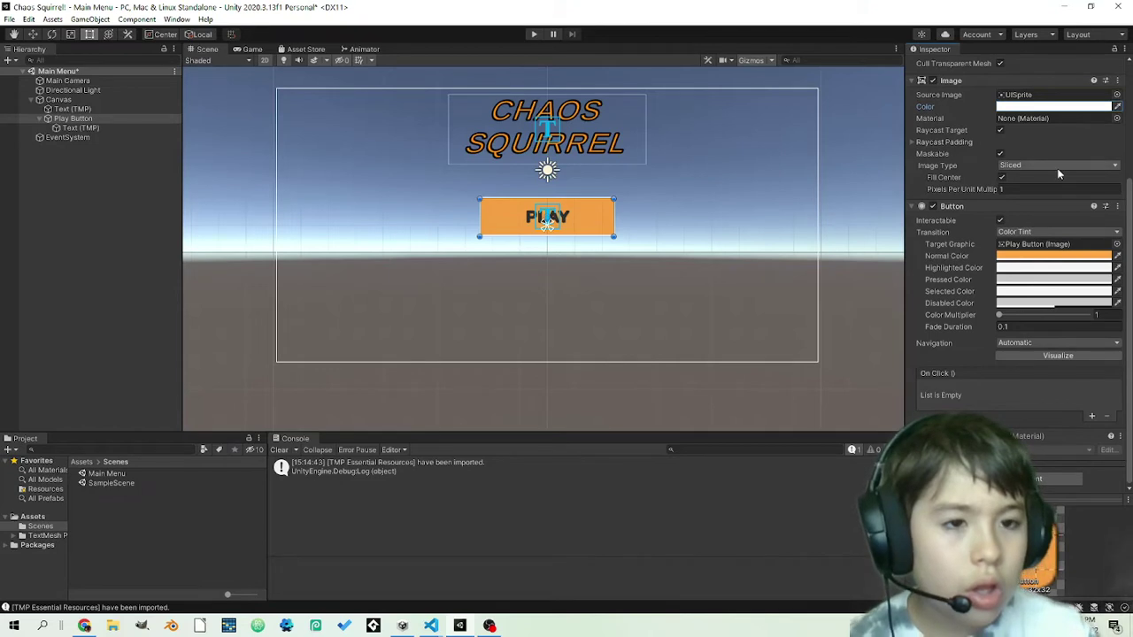
Step: Set the Play Button's highlighted colour to orange FF7600 and its pressed colour to FF7200
{"action": "left_click", "coordinate": [1024, 268]}
{"action": "mouse_move", "coordinate": [1097, 315]}
{"action": "left_mouse_down"}
{"action": "mouse_move", "coordinate": [1110, 334]}
{"action": "mouse_move", "coordinate": [1100, 323]}
{"action": "left_mouse_up"}
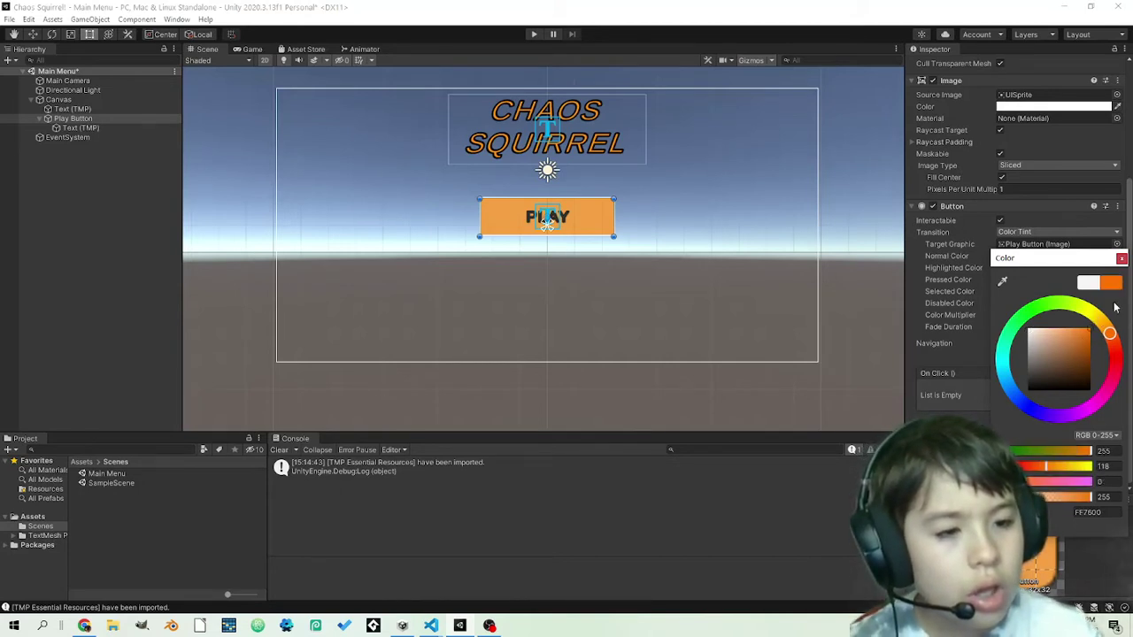
{"action": "left_click", "coordinate": [1121, 258]}
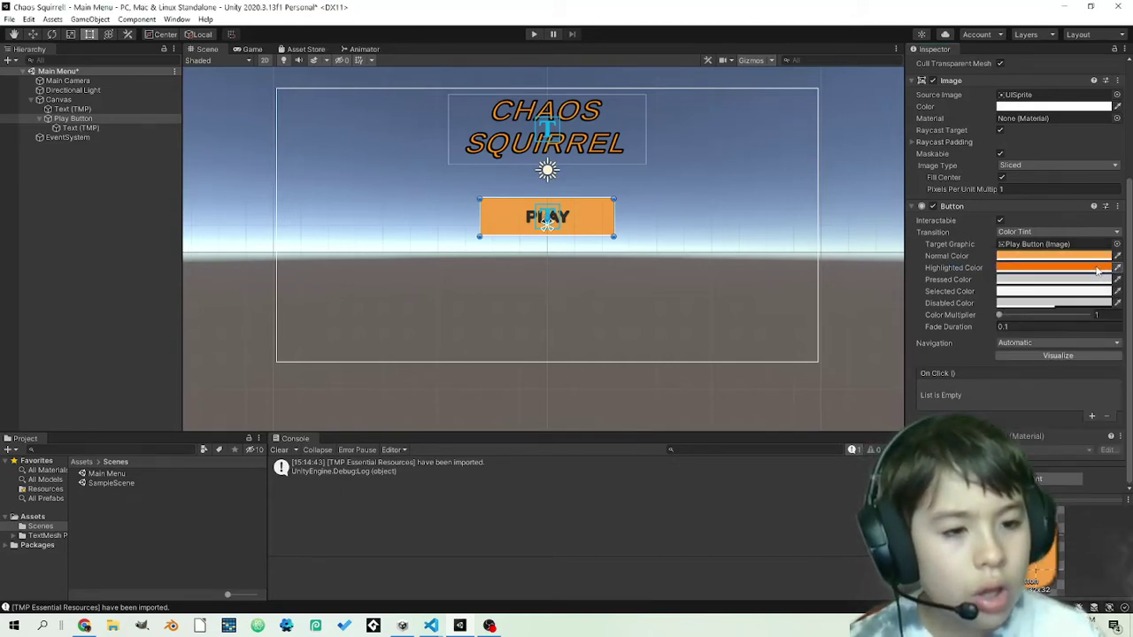
{"action": "left_click", "coordinate": [1081, 281]}
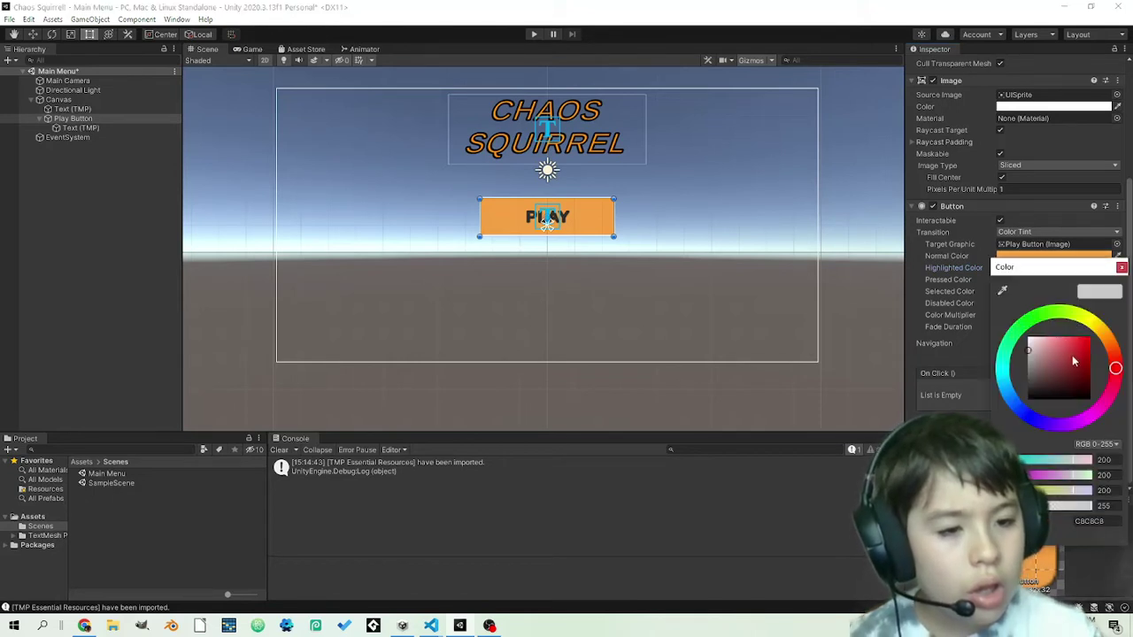
{"action": "left_click", "coordinate": [1109, 340]}
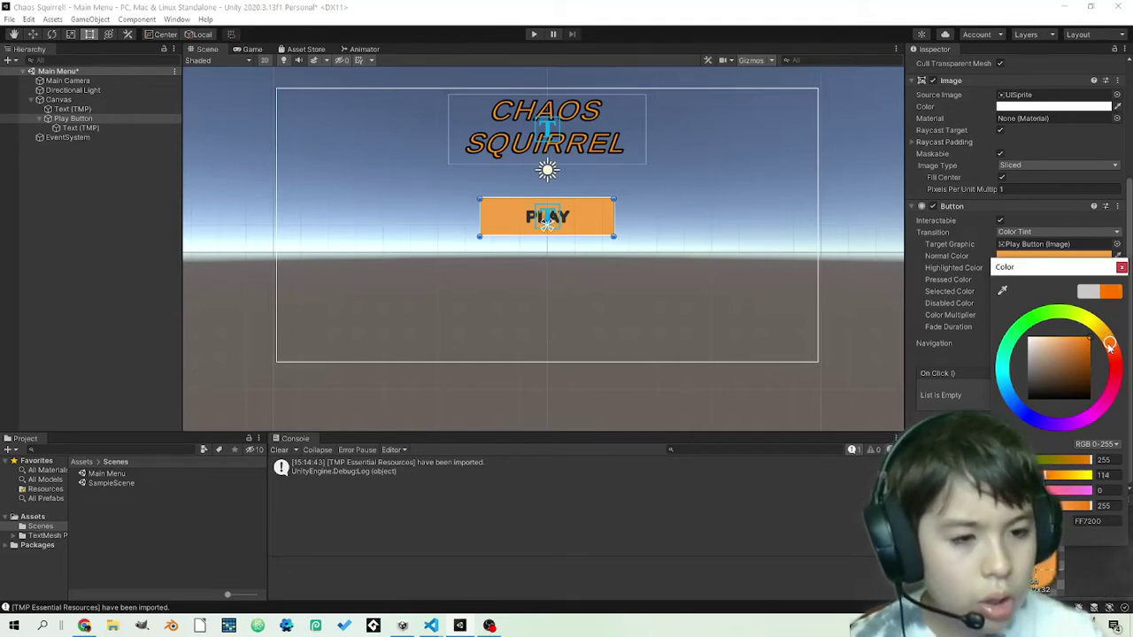
{"action": "left_click", "coordinate": [1121, 267]}
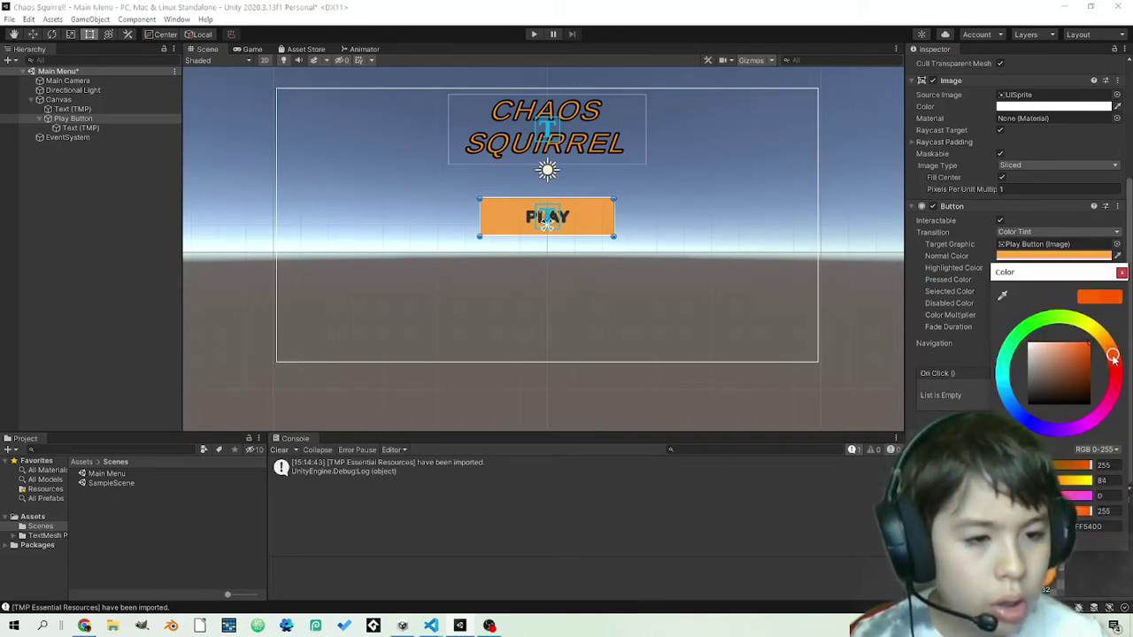
Step: Set the Play Button's pressed colour to red-orange FF3E00 and save the scene
{"action": "left_click_drag", "start_coordinate": [1113, 356], "coordinate": [1113, 359]}
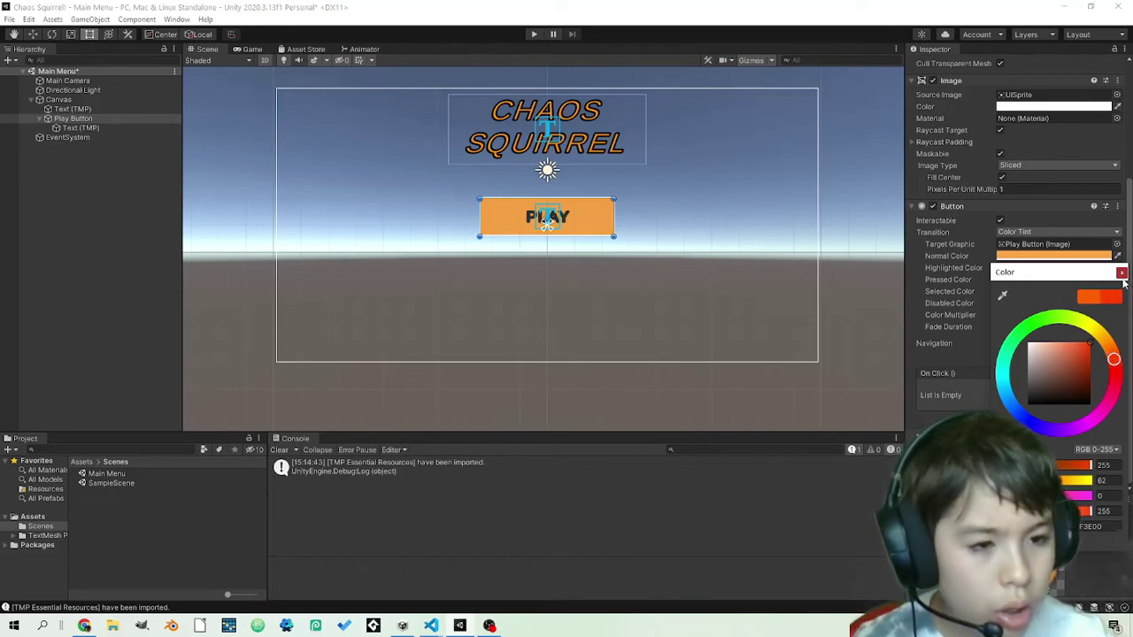
{"action": "left_click", "coordinate": [1122, 273]}
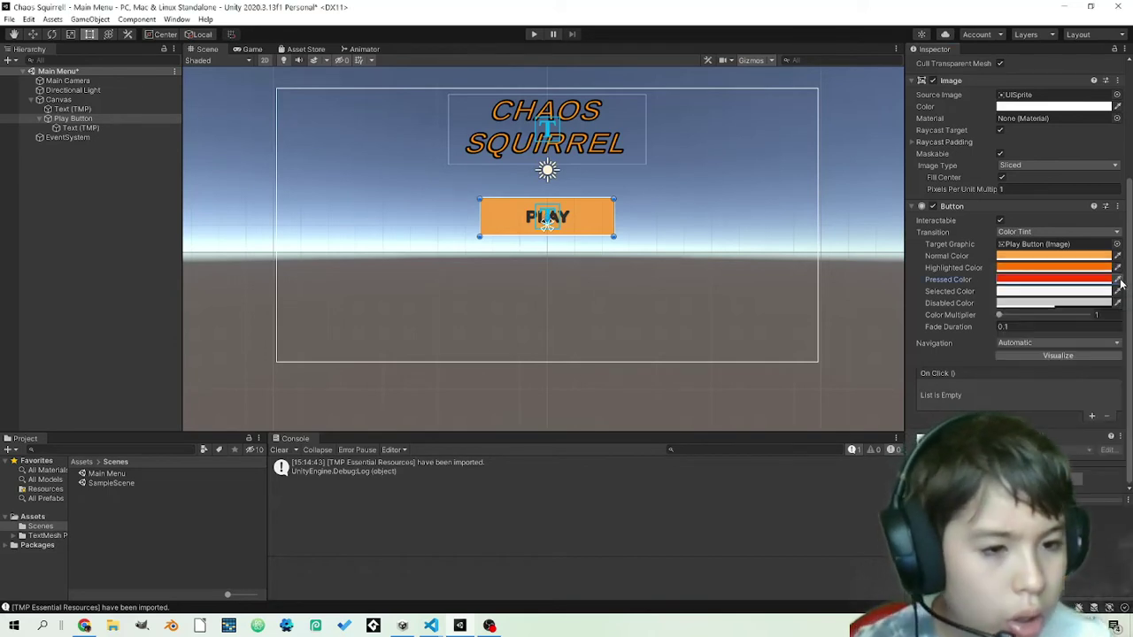
{"action": "left_click", "coordinate": [746, 258]}
{"action": "key", "text": "ctrl+s"}
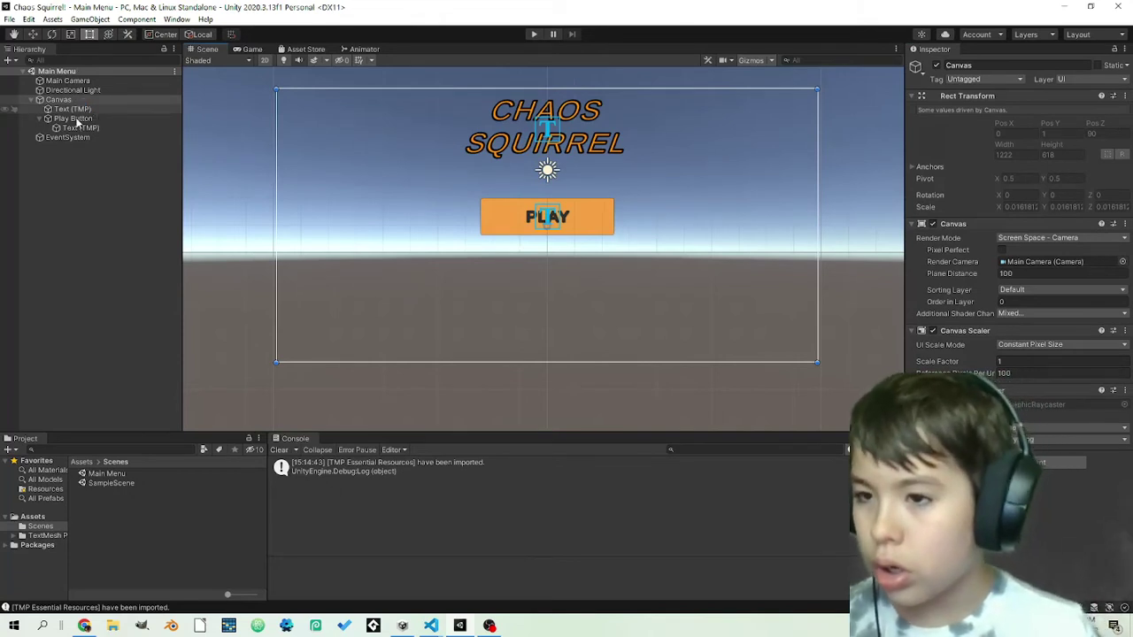
Step: Duplicate the Play Button under the Canvas and rename the copy as Exit Button
{"action": "right_click", "coordinate": [75, 118]}
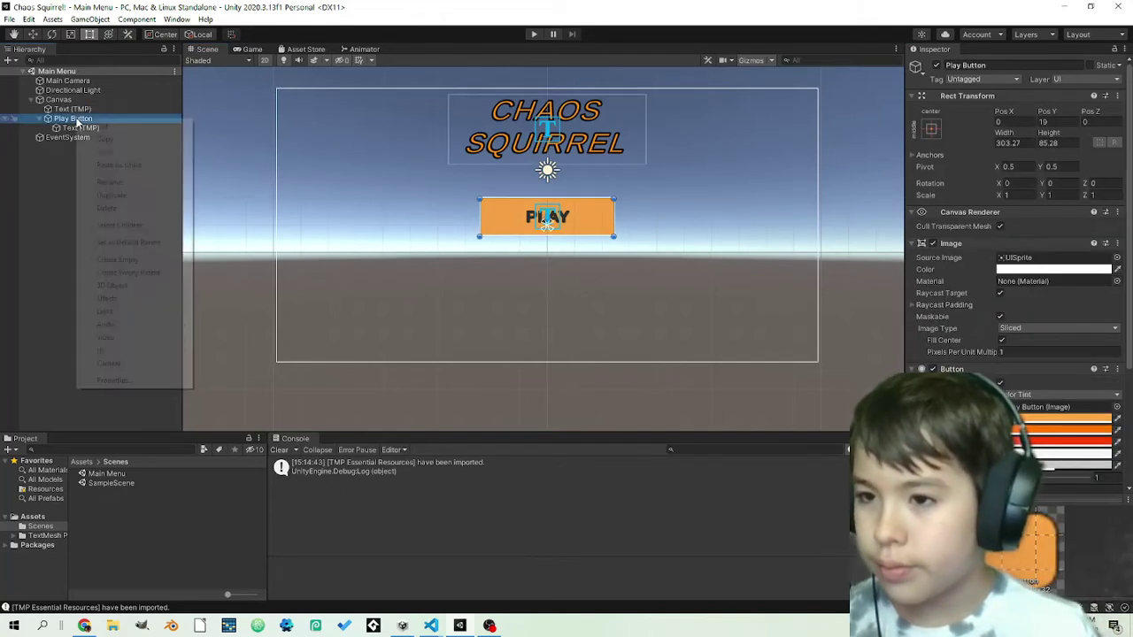
{"action": "left_click", "coordinate": [152, 195]}
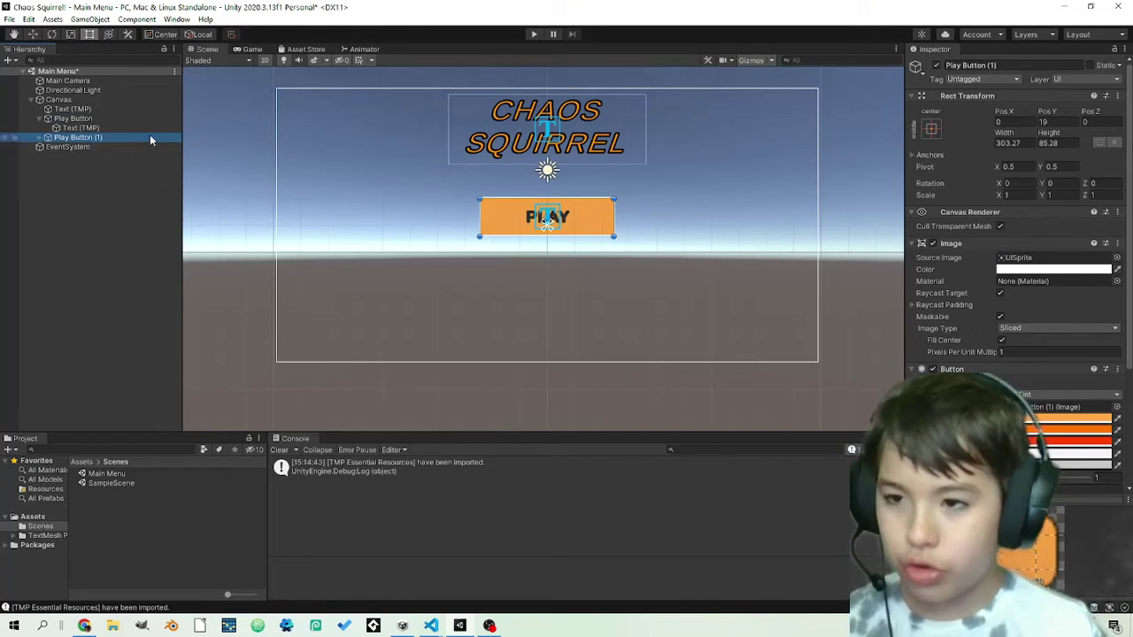
{"action": "left_click", "coordinate": [992, 66]}
{"action": "left_click_drag", "start_coordinate": [997, 65], "coordinate": [914, 57]}
{"action": "key", "text": "BackSpace"}
{"action": "type", "text": "E"}
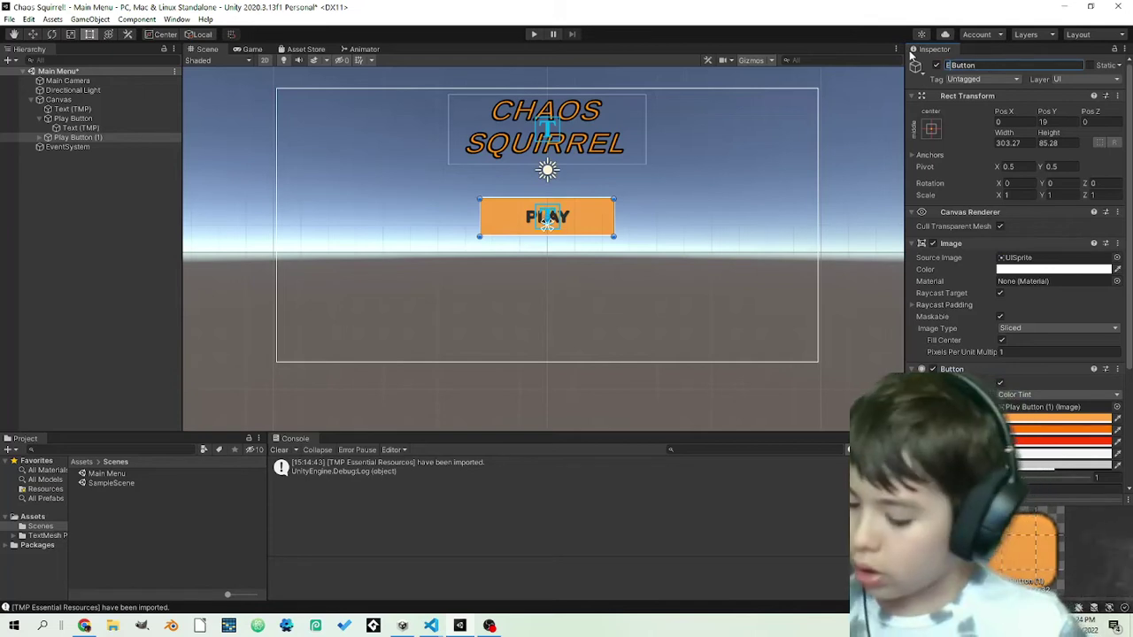
{"action": "type", "text": "xit"}
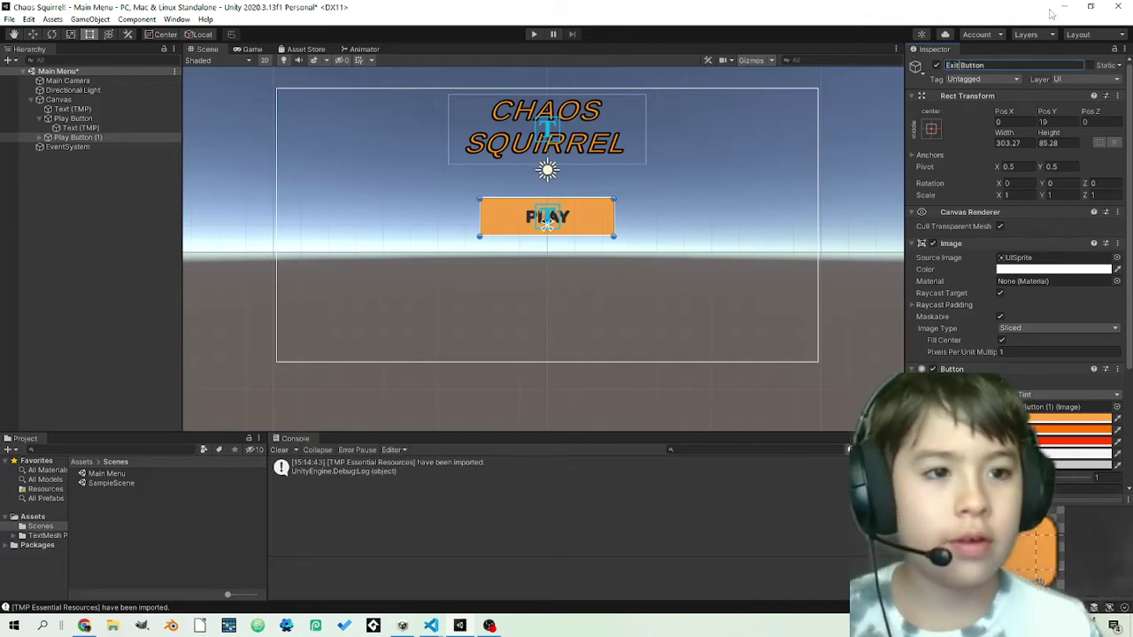
{"action": "key", "text": "Return"}
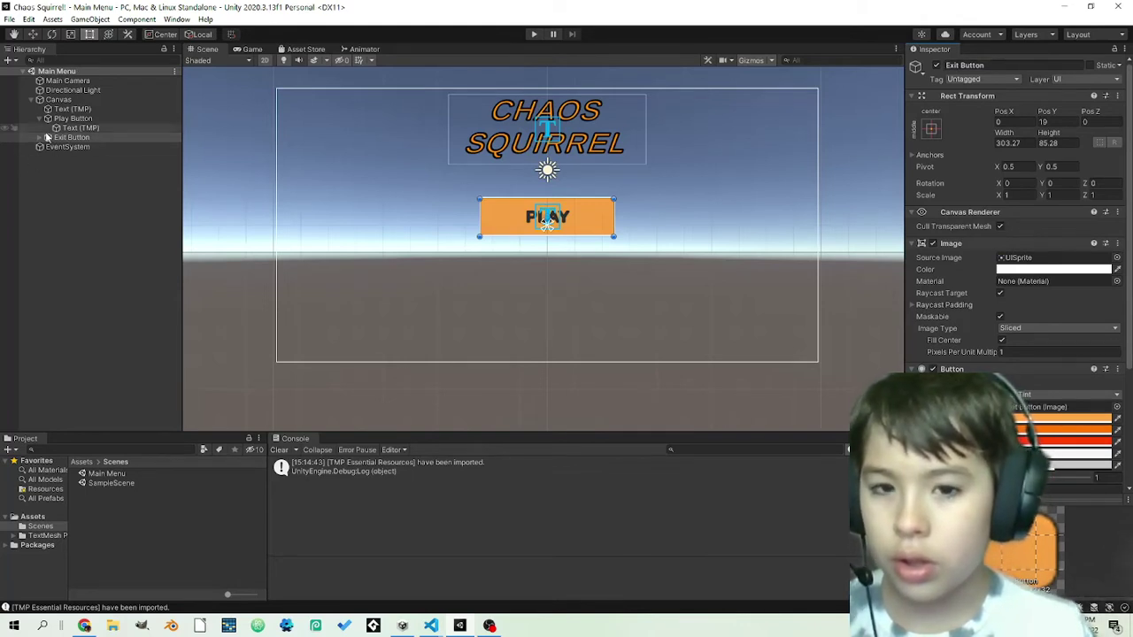
Step: Move the Exit Button straight below the Play Button to about Pos Y -151 and change its label text to exit
{"action": "left_click_drag", "start_coordinate": [576, 218], "coordinate": [568, 317]}
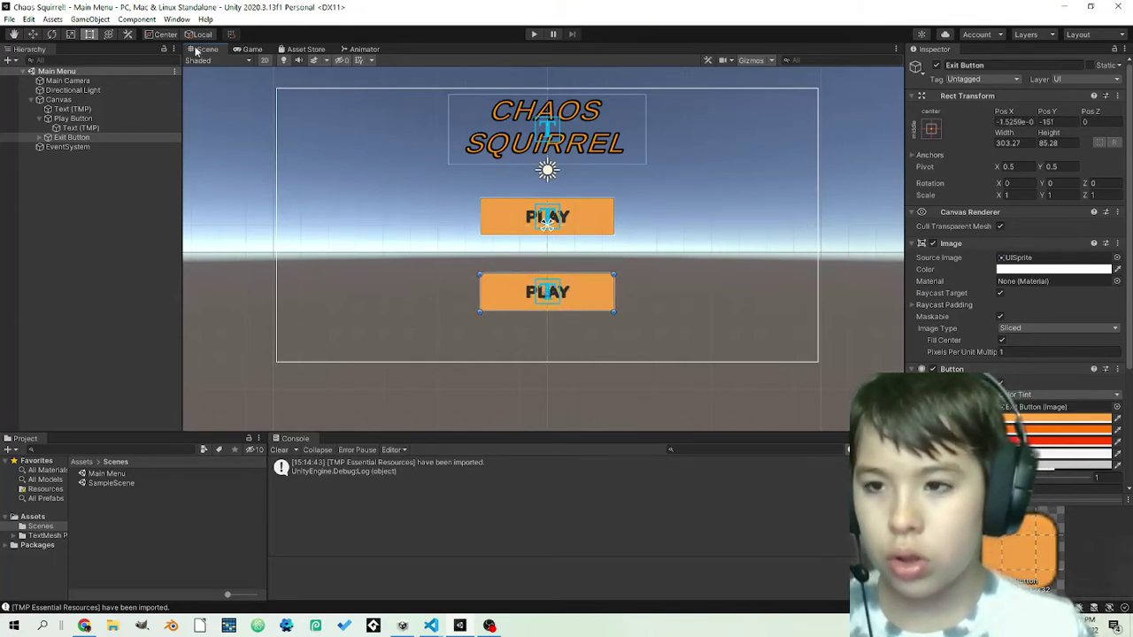
{"action": "left_click", "coordinate": [81, 128]}
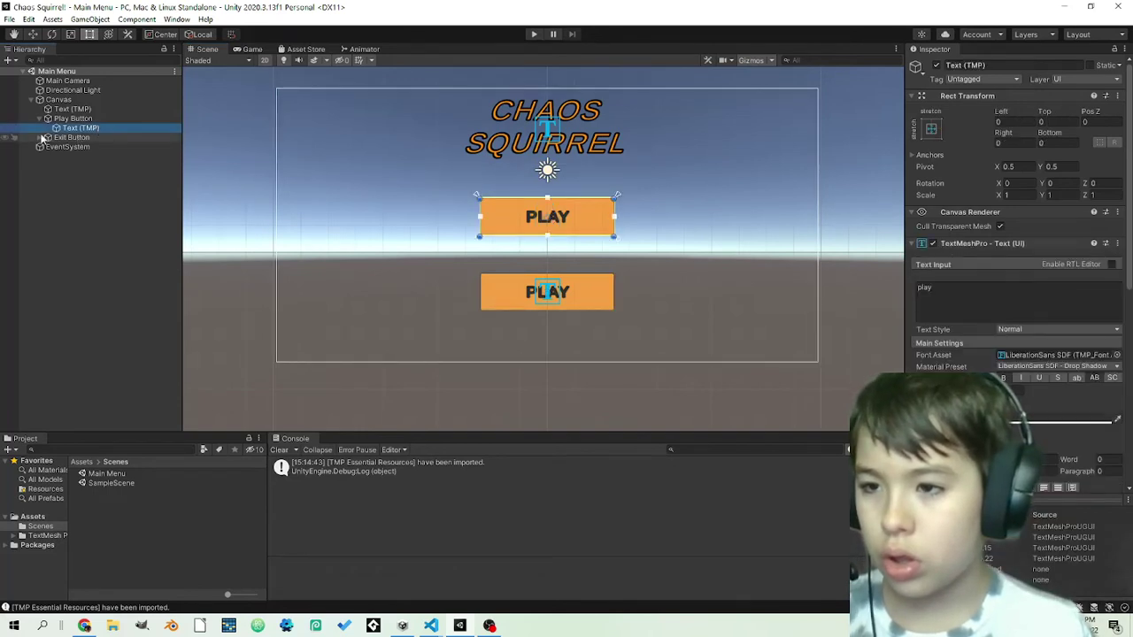
{"action": "left_click", "coordinate": [34, 139]}
{"action": "left_click", "coordinate": [38, 138]}
{"action": "left_click", "coordinate": [78, 147]}
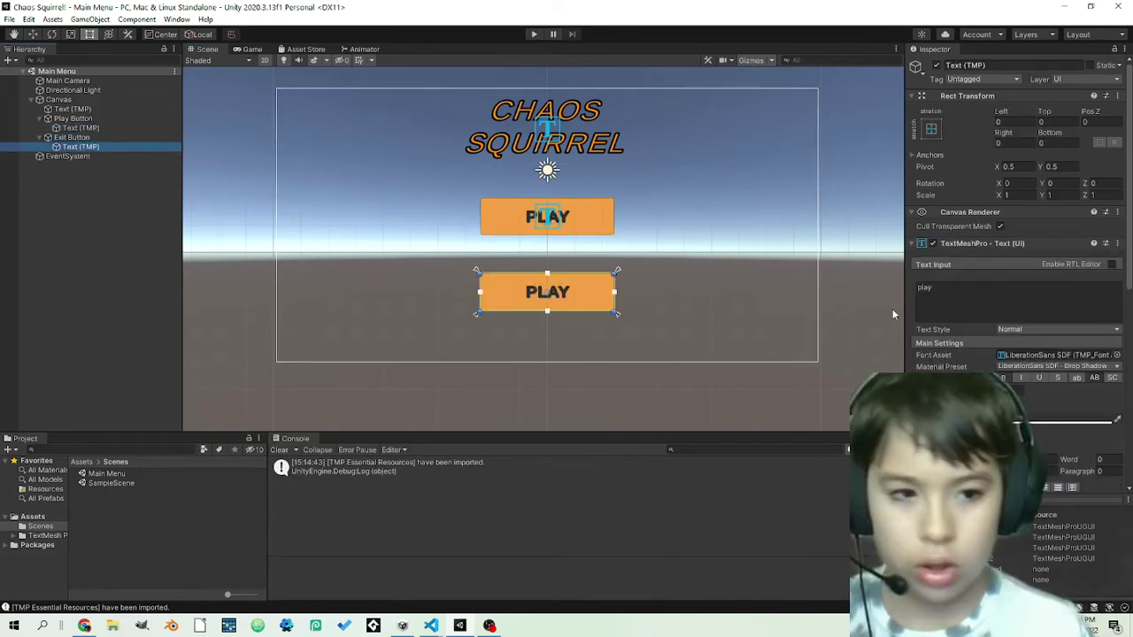
{"action": "double_click", "coordinate": [1011, 283]}
{"action": "type", "text": "ex"}
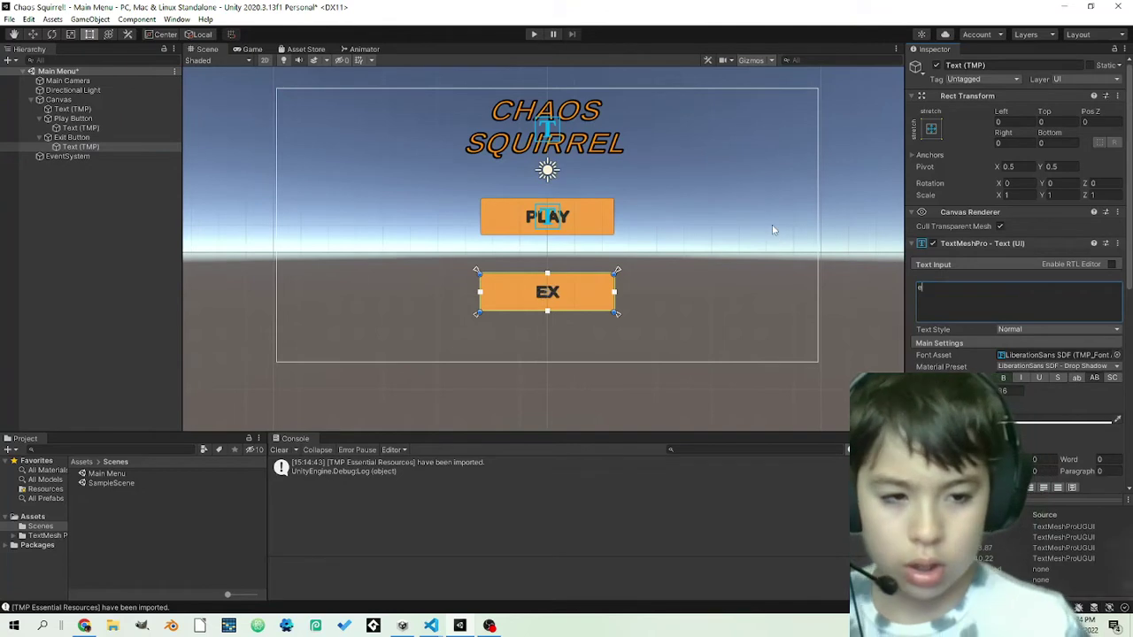
{"action": "type", "text": "it"}
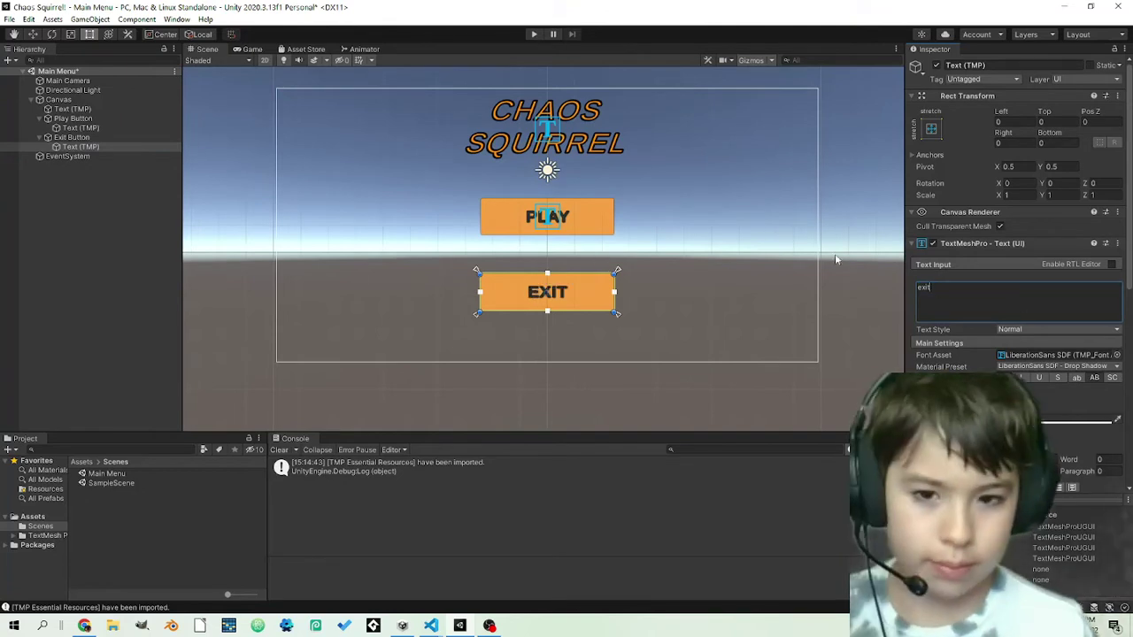
{"action": "left_click", "coordinate": [648, 268]}
Step: Examine the menu layout with both buttons in the scene, and preview it in the Game view
{"action": "scroll", "coordinate": [568, 287], "scroll_direction": "up", "scroll_amount": 2}
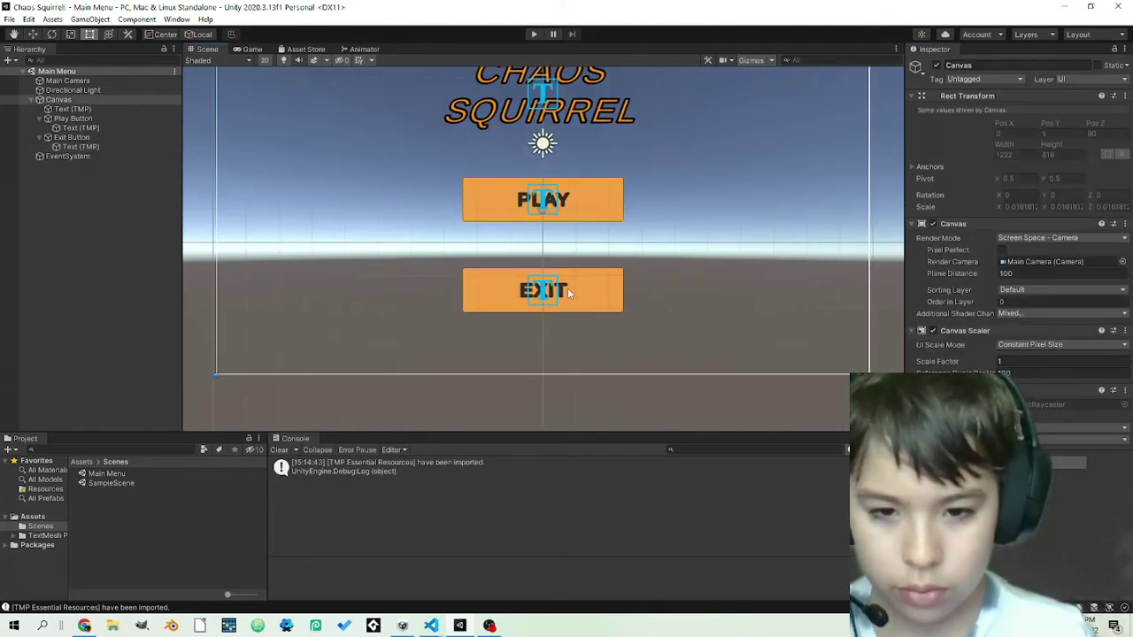
{"action": "scroll", "coordinate": [567, 288], "scroll_direction": "up", "scroll_amount": 2}
{"action": "scroll", "coordinate": [567, 288], "scroll_direction": "down", "scroll_amount": 5}
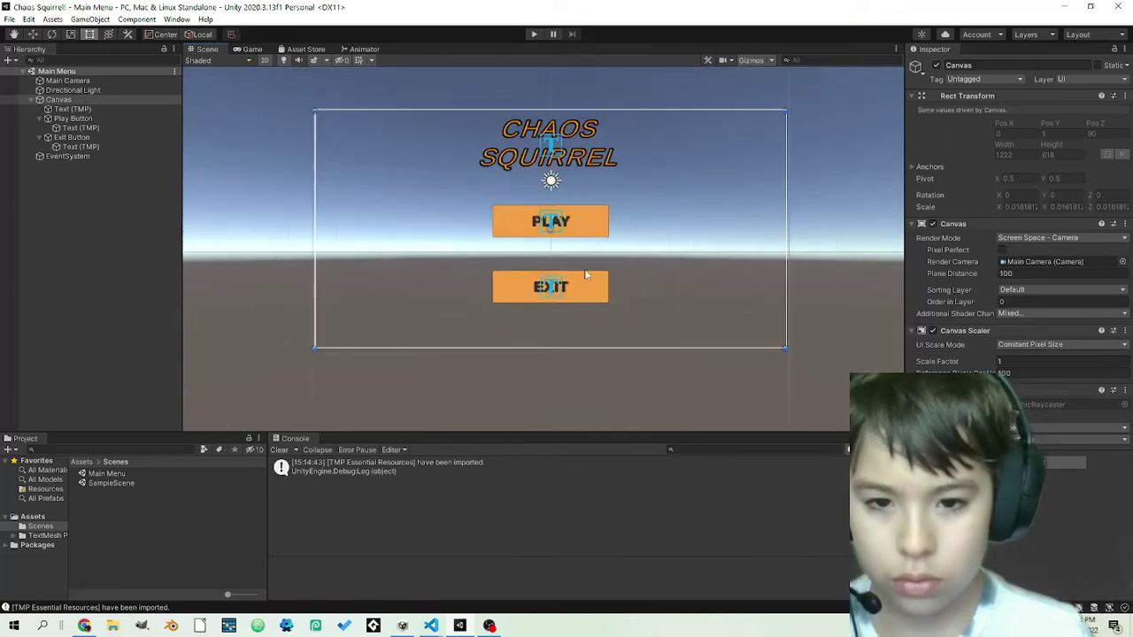
{"action": "scroll", "coordinate": [585, 275], "scroll_direction": "down", "scroll_amount": 2}
{"action": "scroll", "coordinate": [560, 197], "scroll_direction": "up", "scroll_amount": 2}
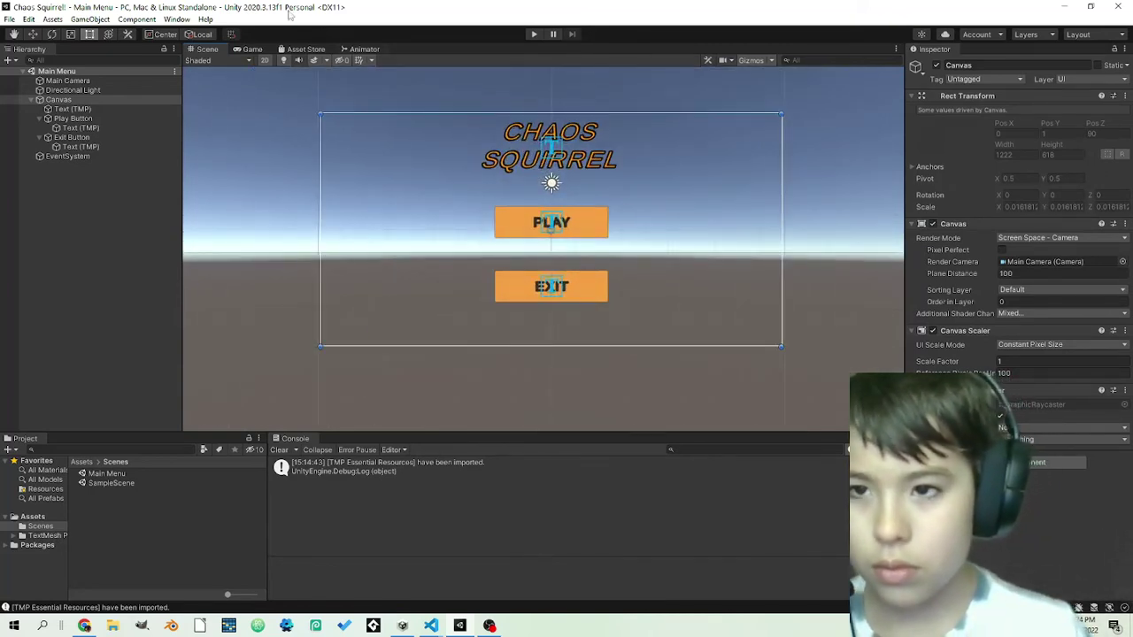
{"action": "left_click", "coordinate": [256, 49]}
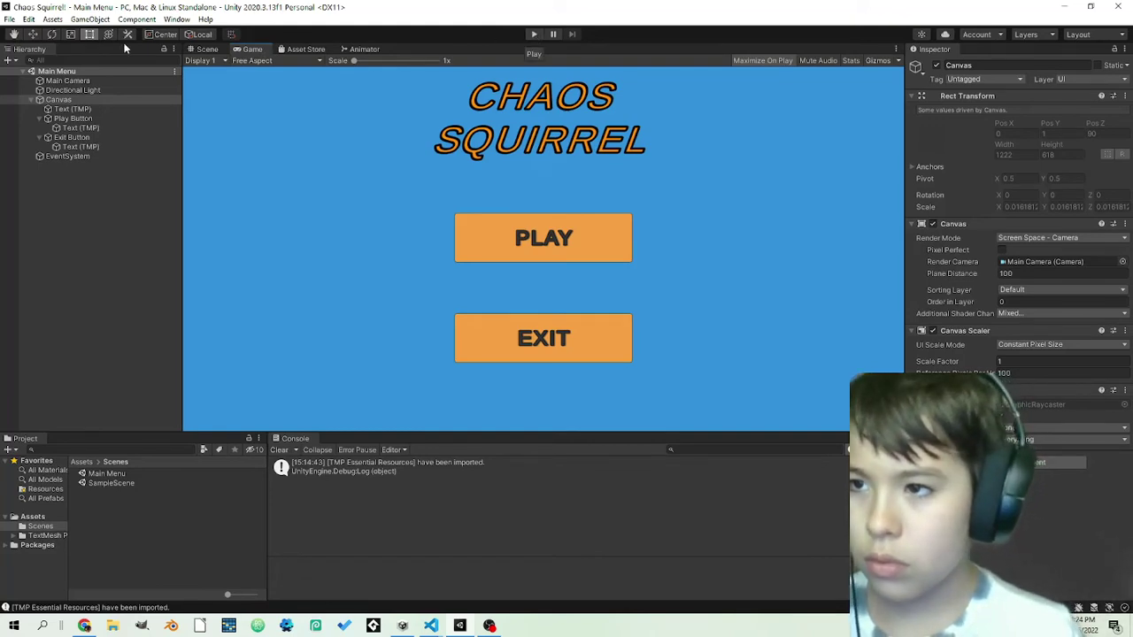
Step: Add the Main Menu scene followed by SampleScene to the Scenes In Build list in the Build Settings
{"action": "left_click", "coordinate": [9, 19]}
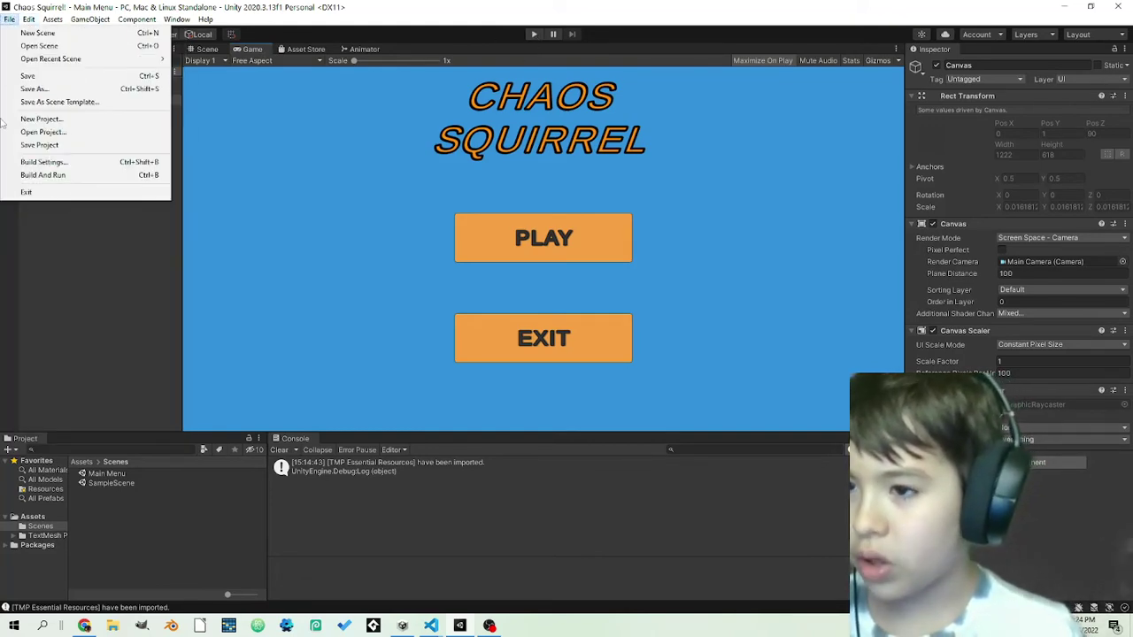
{"action": "left_click", "coordinate": [45, 162]}
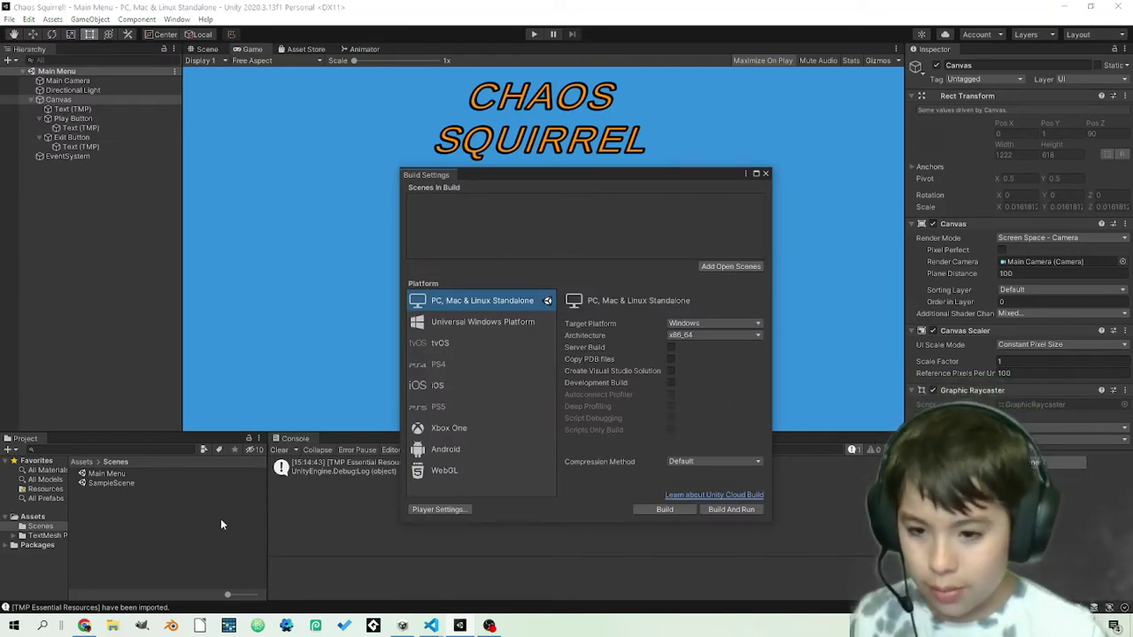
{"action": "left_click_drag", "start_coordinate": [122, 479], "coordinate": [537, 224]}
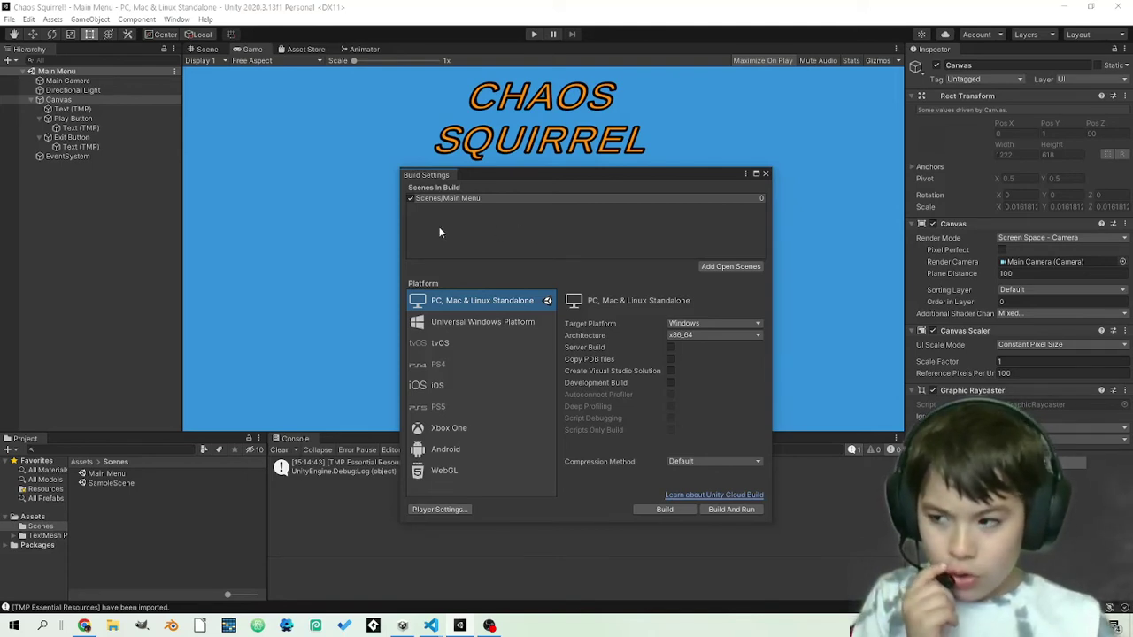
{"action": "left_click_drag", "start_coordinate": [113, 483], "coordinate": [486, 316]}
{"action": "left_click_drag", "start_coordinate": [558, 225], "coordinate": [559, 226]}
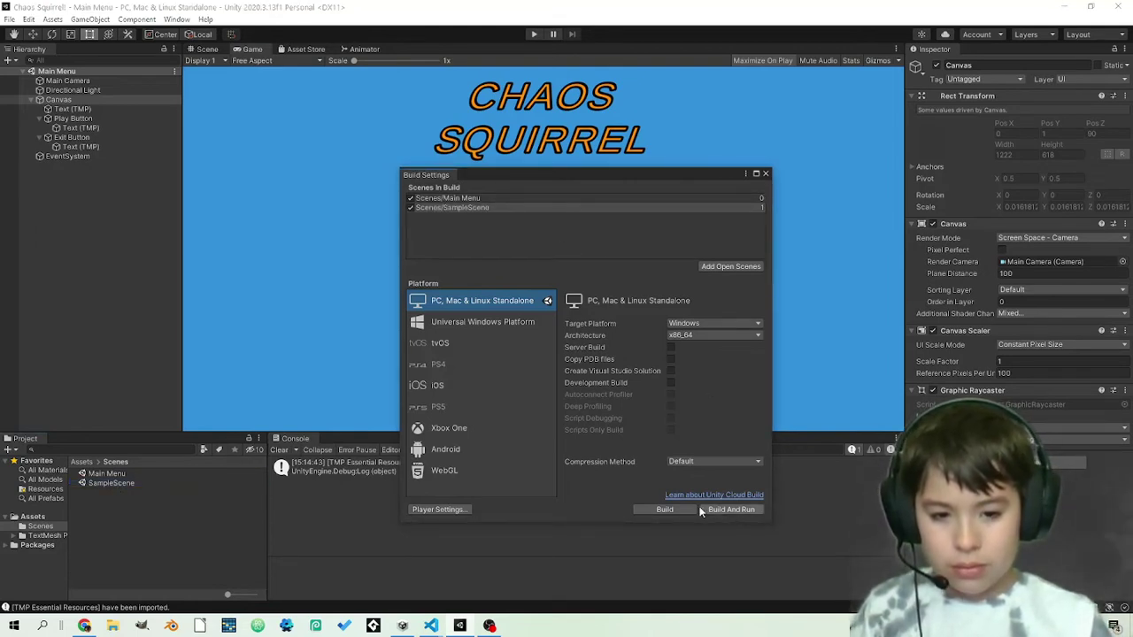
{"action": "left_click", "coordinate": [766, 175]}
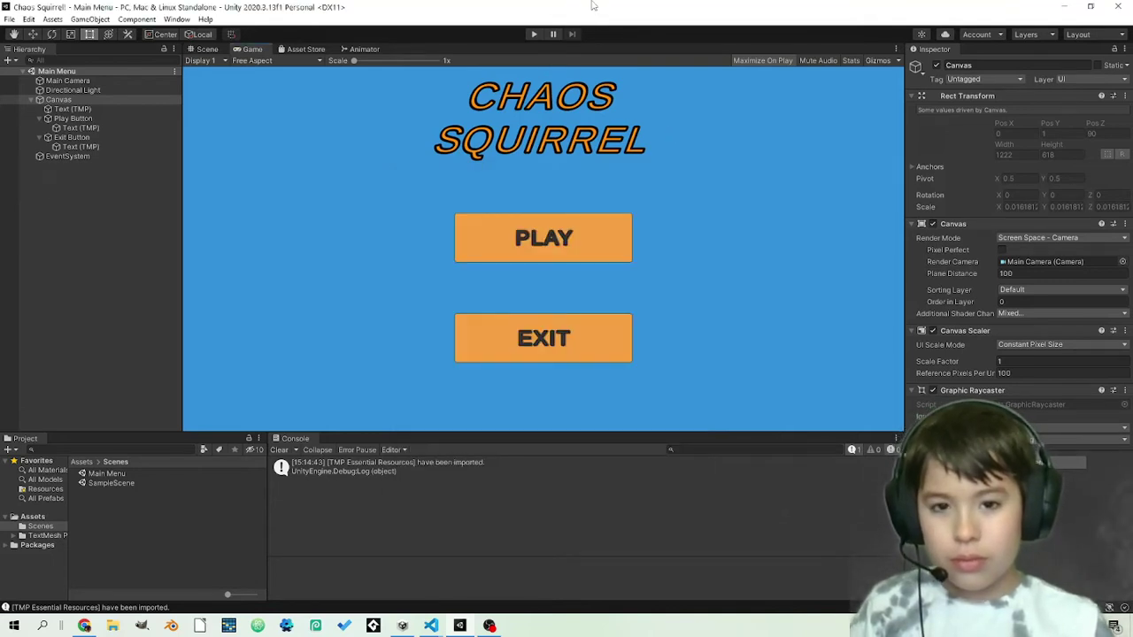
Step: Run the game to test the PLAY button's colour states, and stop it again
{"action": "left_click", "coordinate": [535, 34]}
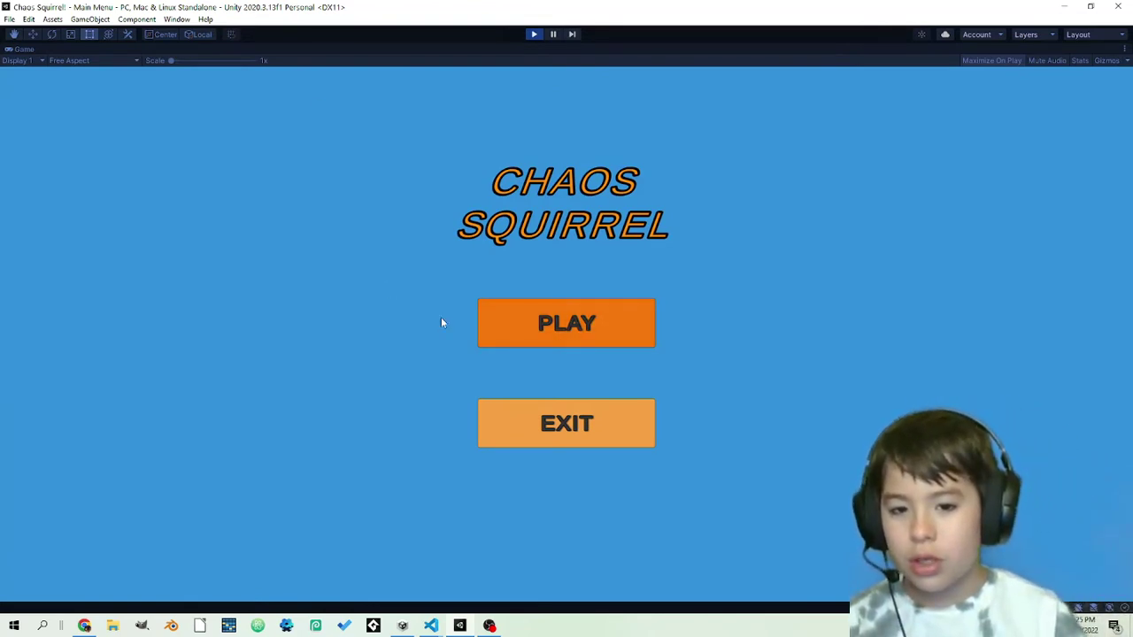
{"action": "left_click", "coordinate": [503, 330]}
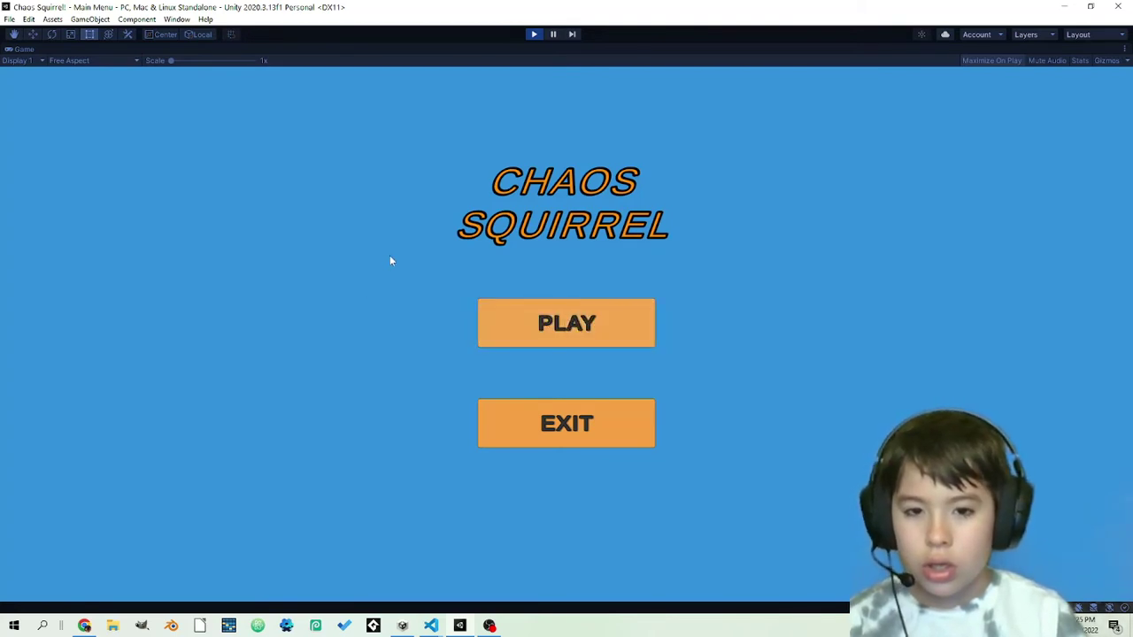
{"action": "left_click", "coordinate": [535, 324]}
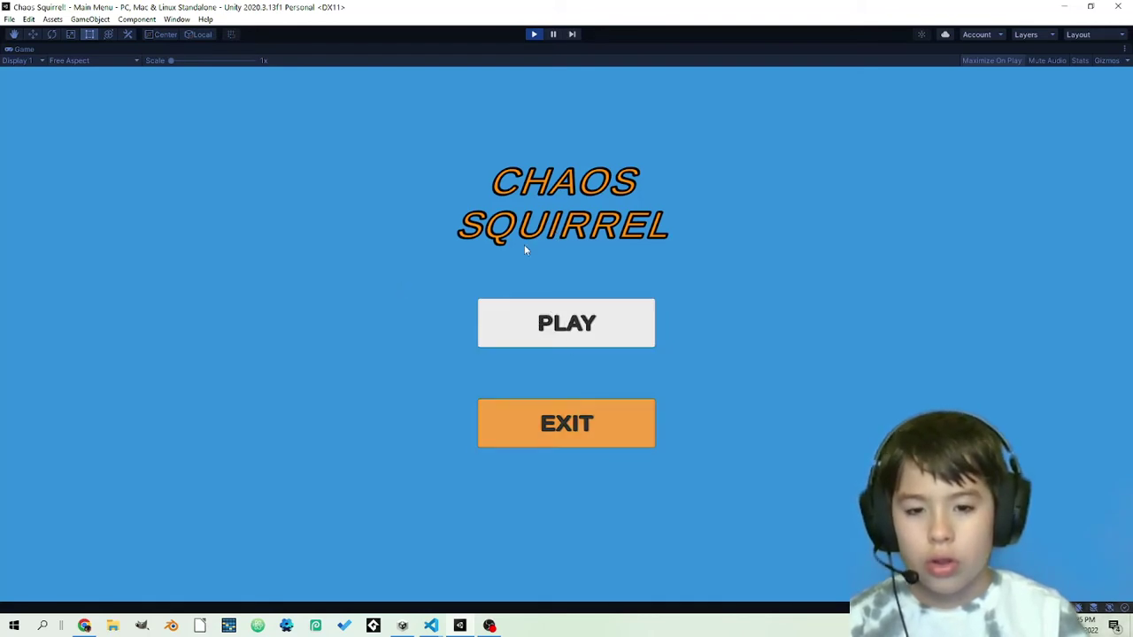
{"action": "key", "text": "ctrl+p"}
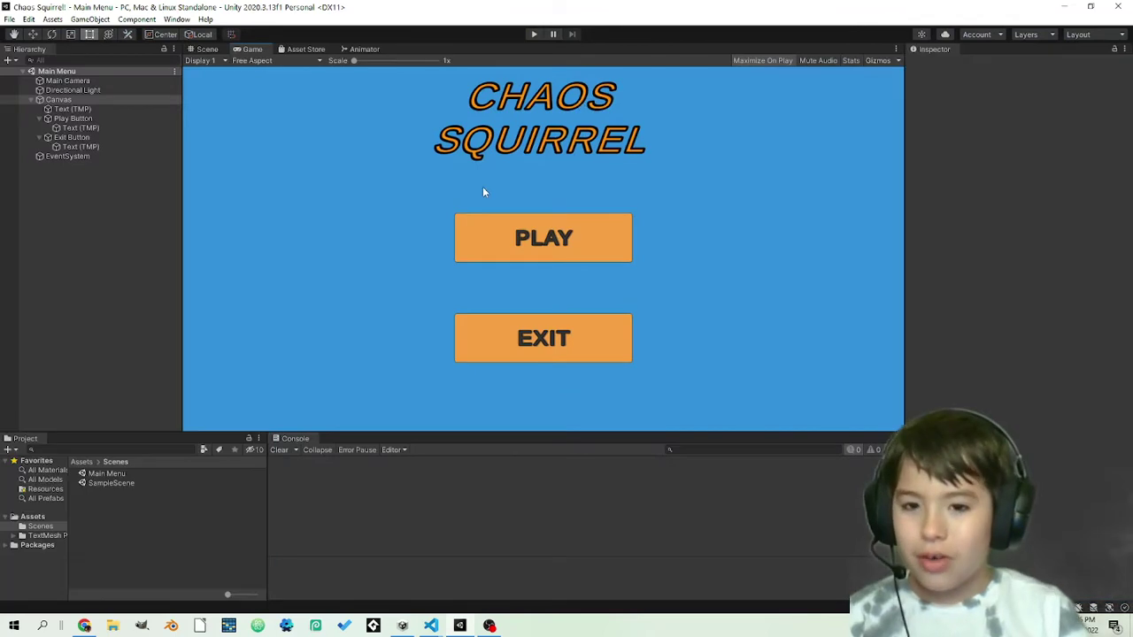
Step: Set the Play Button's Selected Color to pure red
{"action": "left_click", "coordinate": [108, 119]}
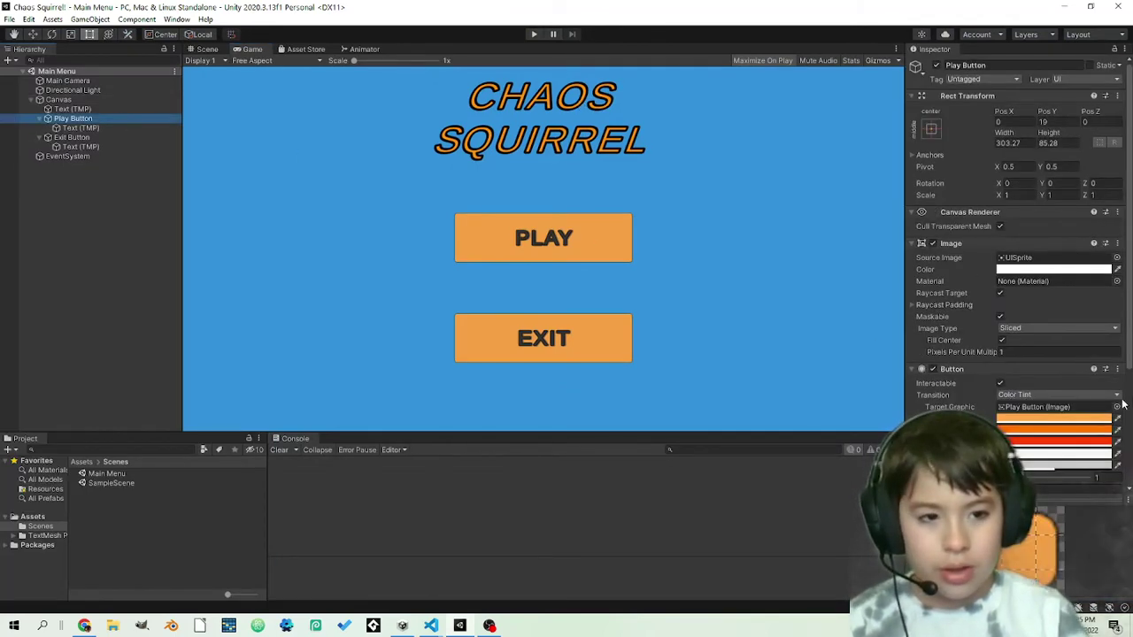
{"action": "left_click", "coordinate": [1035, 454]}
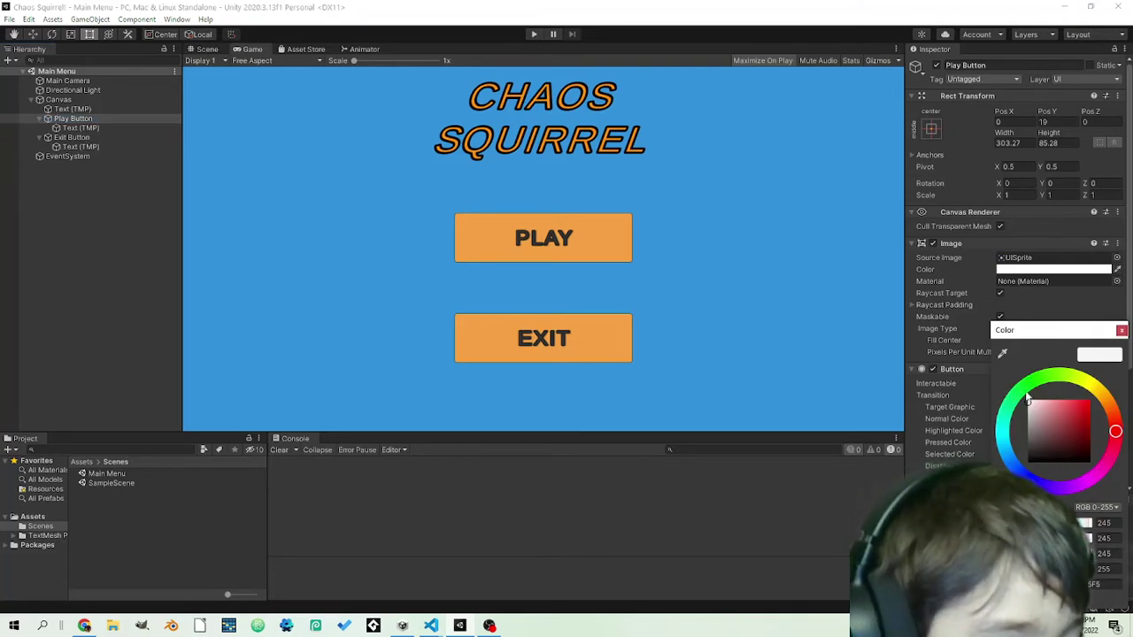
{"action": "left_click", "coordinate": [1088, 401]}
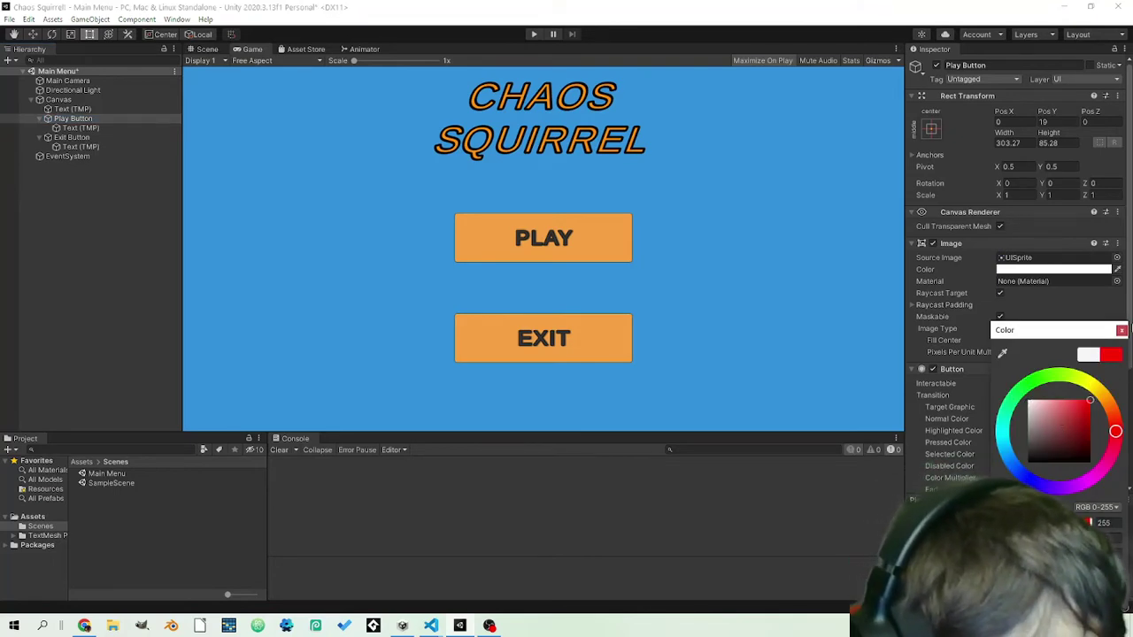
{"action": "left_click", "coordinate": [1121, 332]}
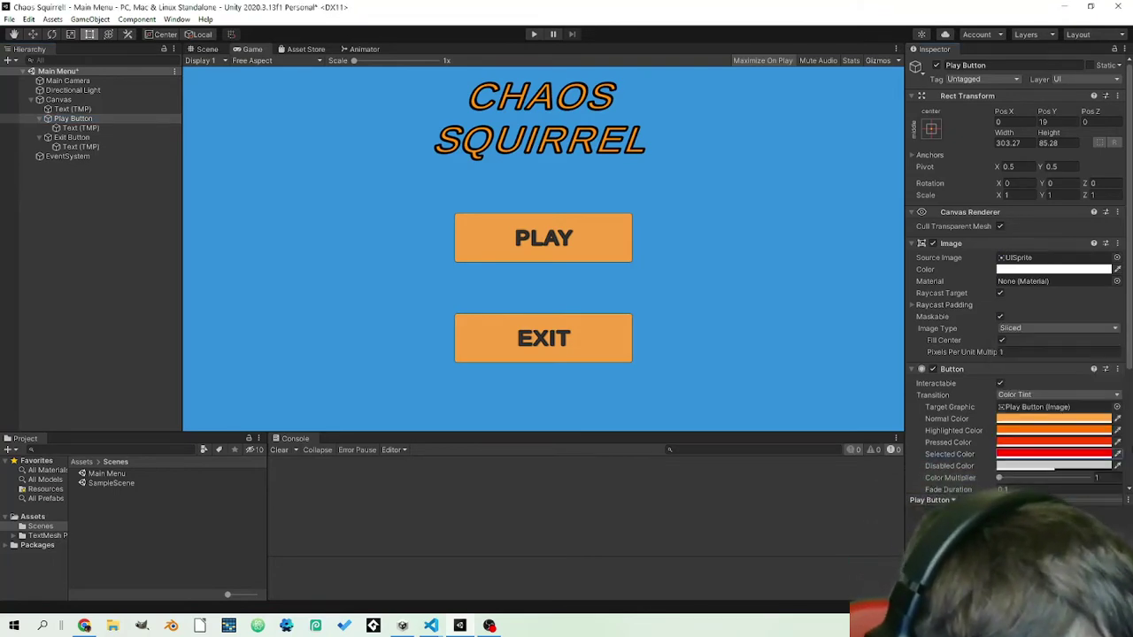
{"action": "left_click", "coordinate": [1073, 455]}
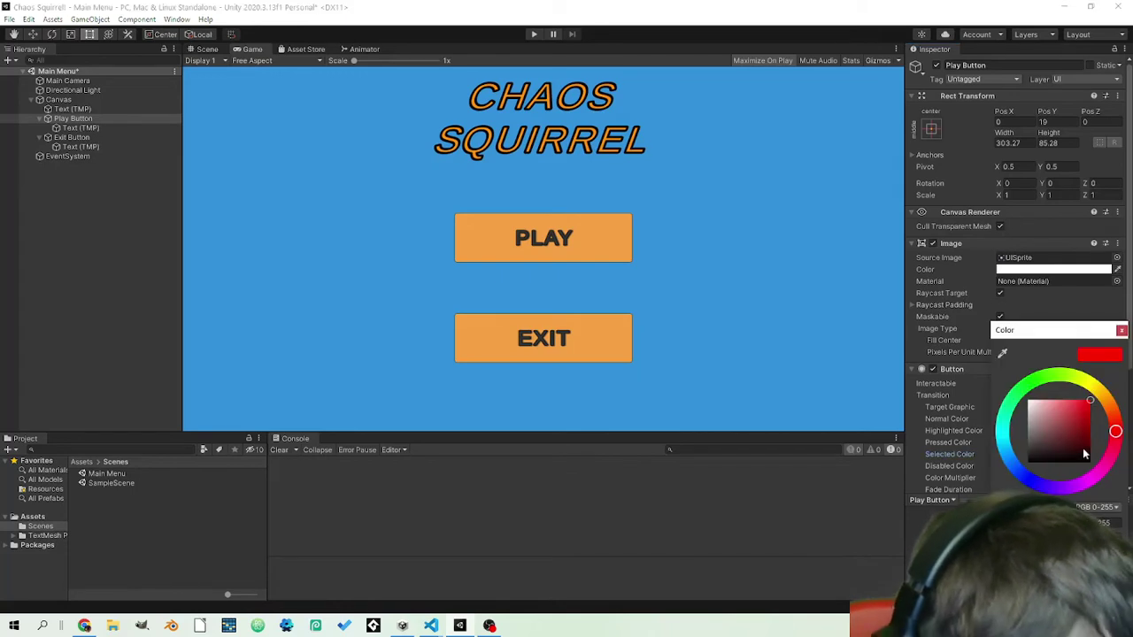
{"action": "left_click", "coordinate": [1122, 330]}
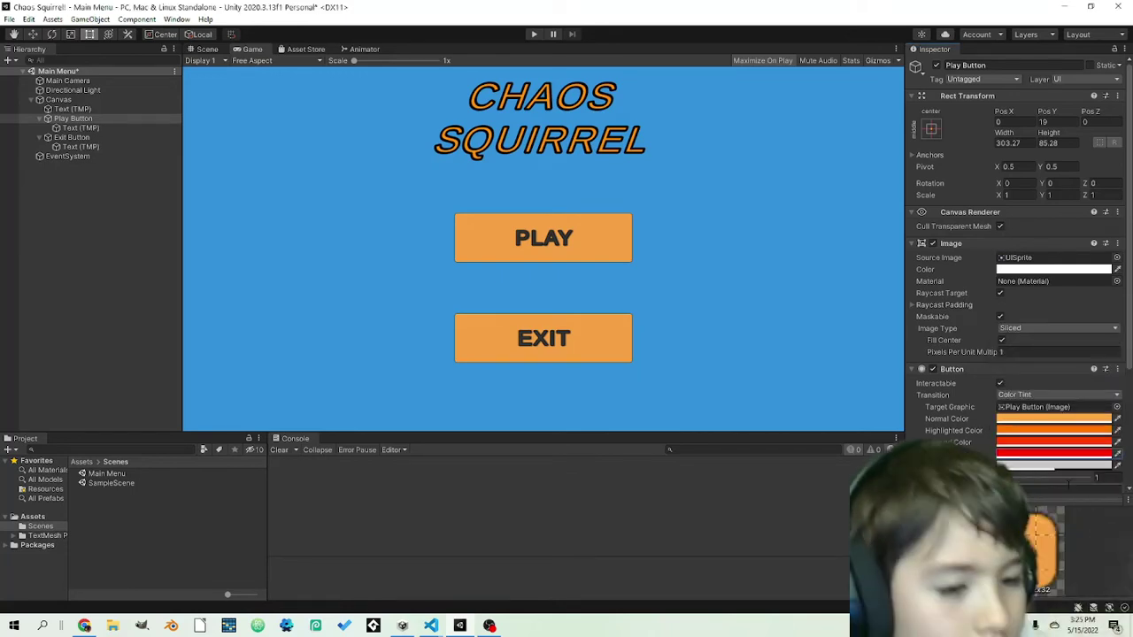
Step: Set the Play Button's Disabled Color to a darker semi-transparent grey
{"action": "left_click", "coordinate": [1094, 467]}
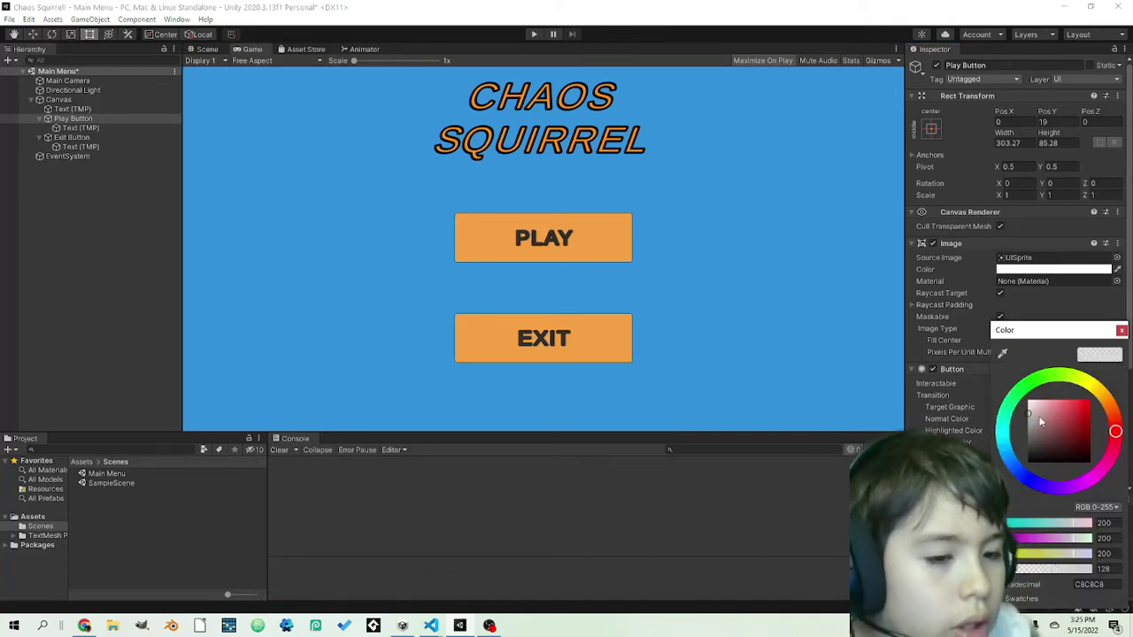
{"action": "left_click_drag", "start_coordinate": [1048, 416], "coordinate": [1006, 409]}
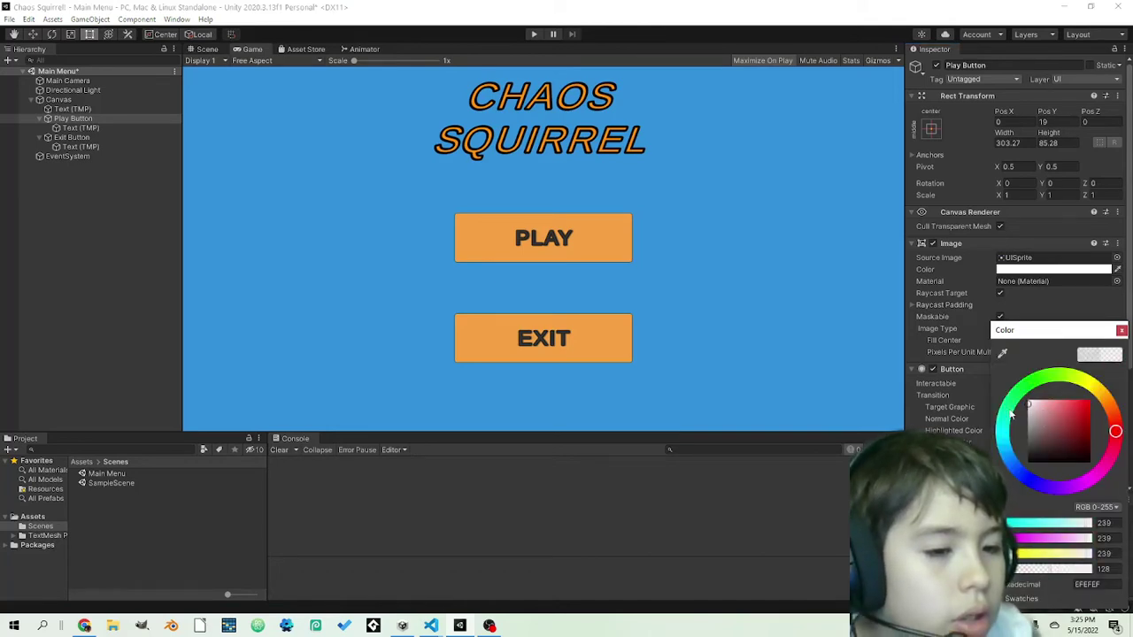
{"action": "left_click", "coordinate": [1027, 422]}
{"action": "left_click", "coordinate": [1121, 331]}
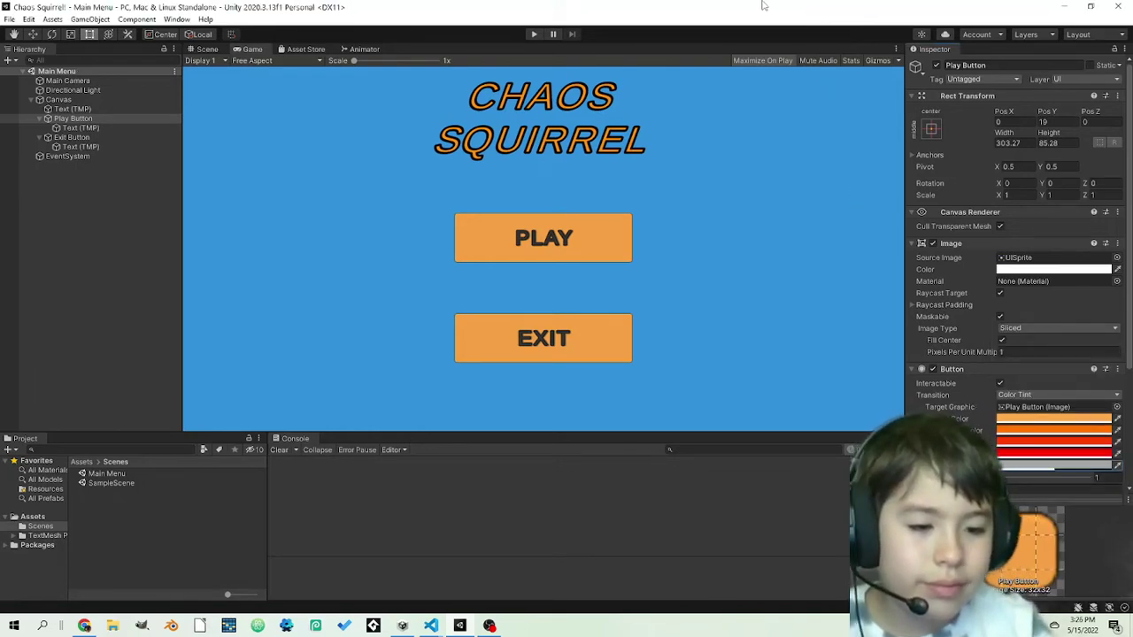
Step: Run the game to compare the selected colours of the PLAY and EXIT buttons, and stop it
{"action": "left_click", "coordinate": [531, 35]}
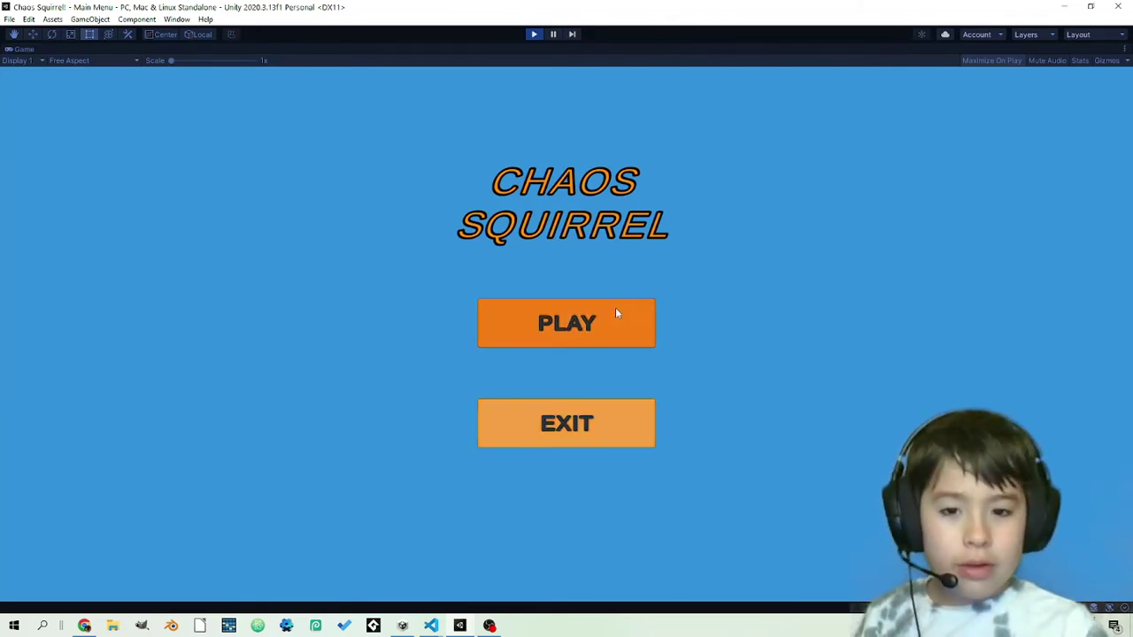
{"action": "left_click", "coordinate": [574, 338]}
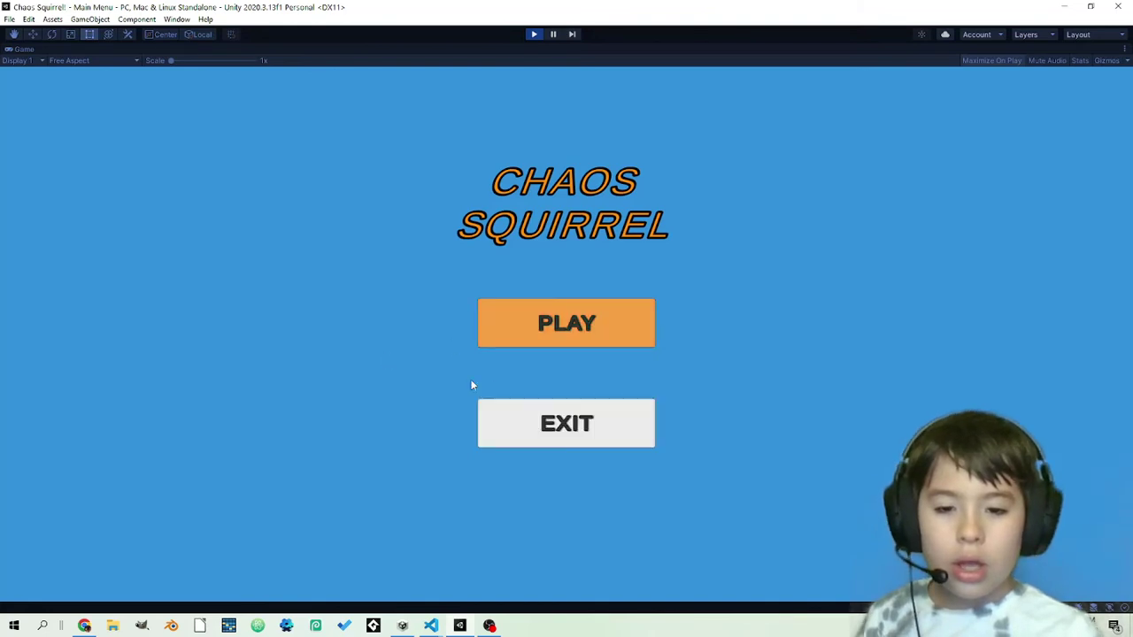
{"action": "key", "text": "ctrl+p"}
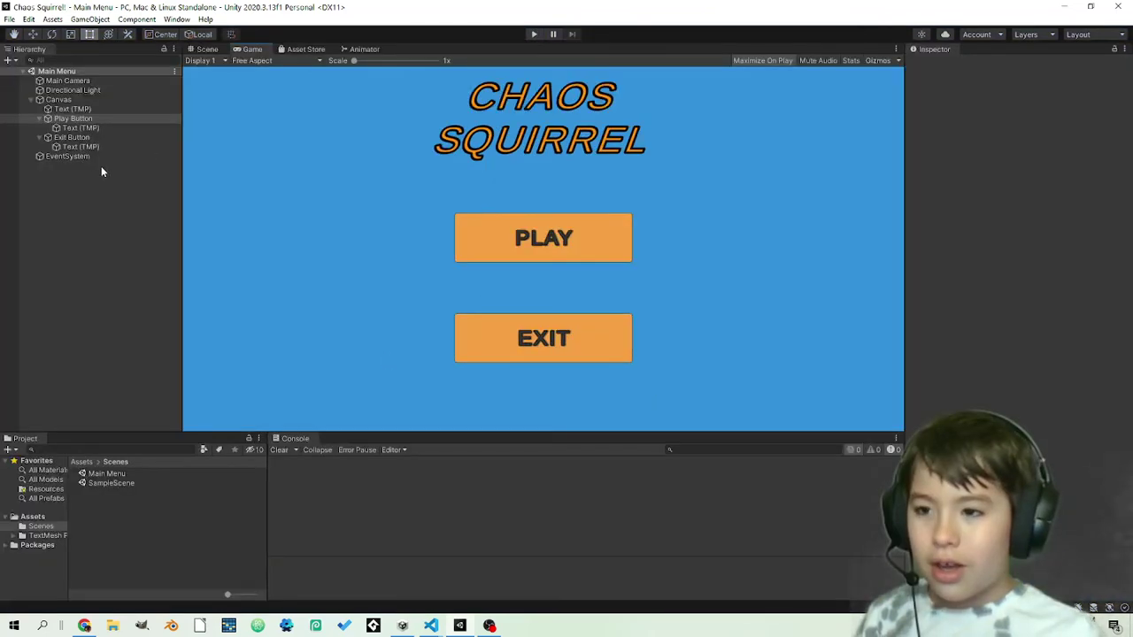
Step: Set the Exit Button's Selected Color to pure red (FF0000)
{"action": "left_click", "coordinate": [89, 118]}
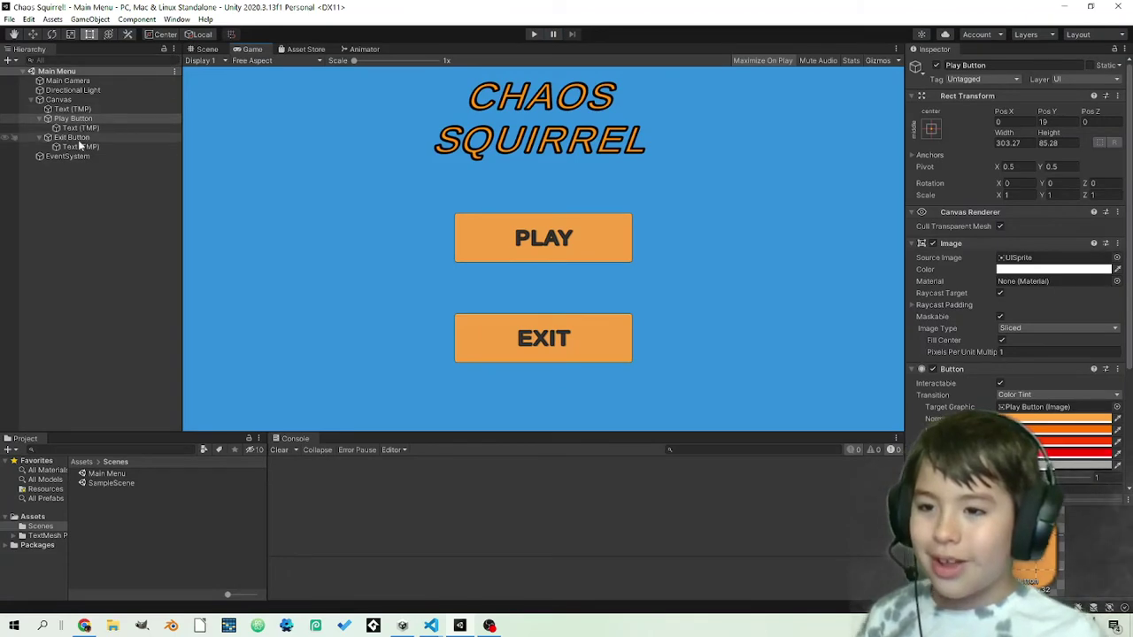
{"action": "left_click", "coordinate": [75, 138]}
{"action": "left_click", "coordinate": [1062, 419]}
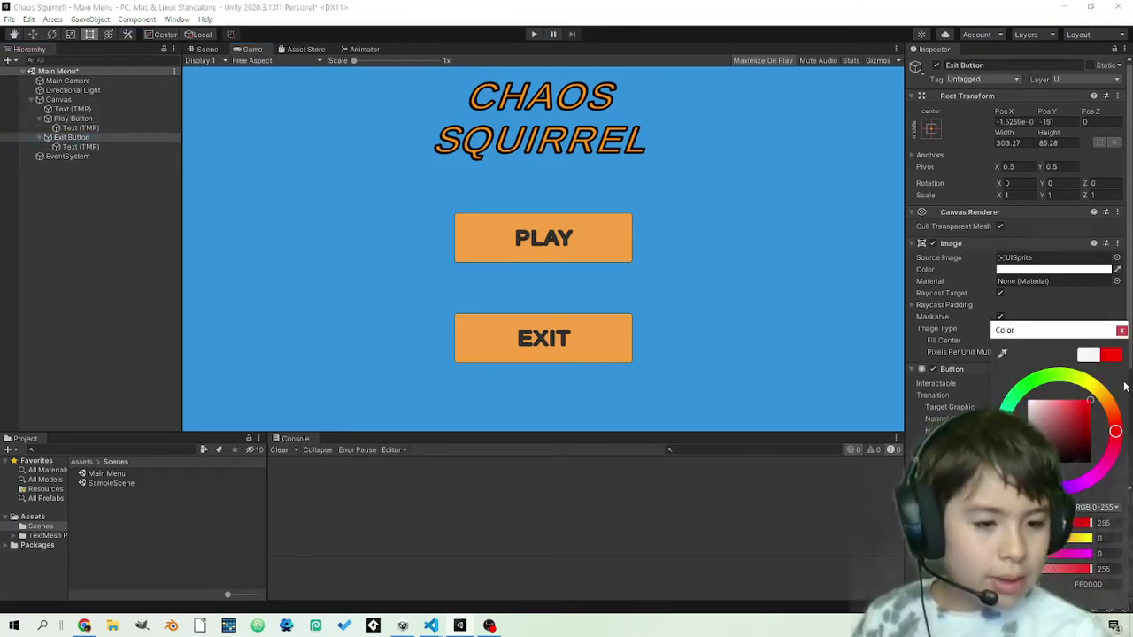
{"action": "left_click", "coordinate": [1122, 330]}
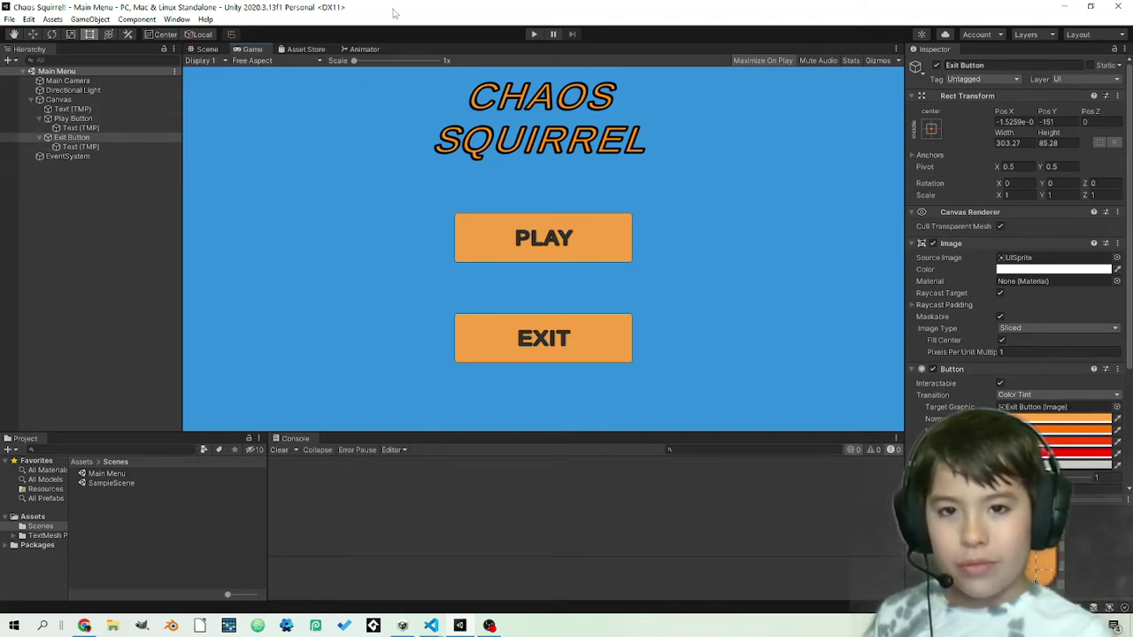
Step: Run the game and move the selection back and forth between PLAY and EXIT to check keyboard navigation
{"action": "left_click", "coordinate": [532, 35]}
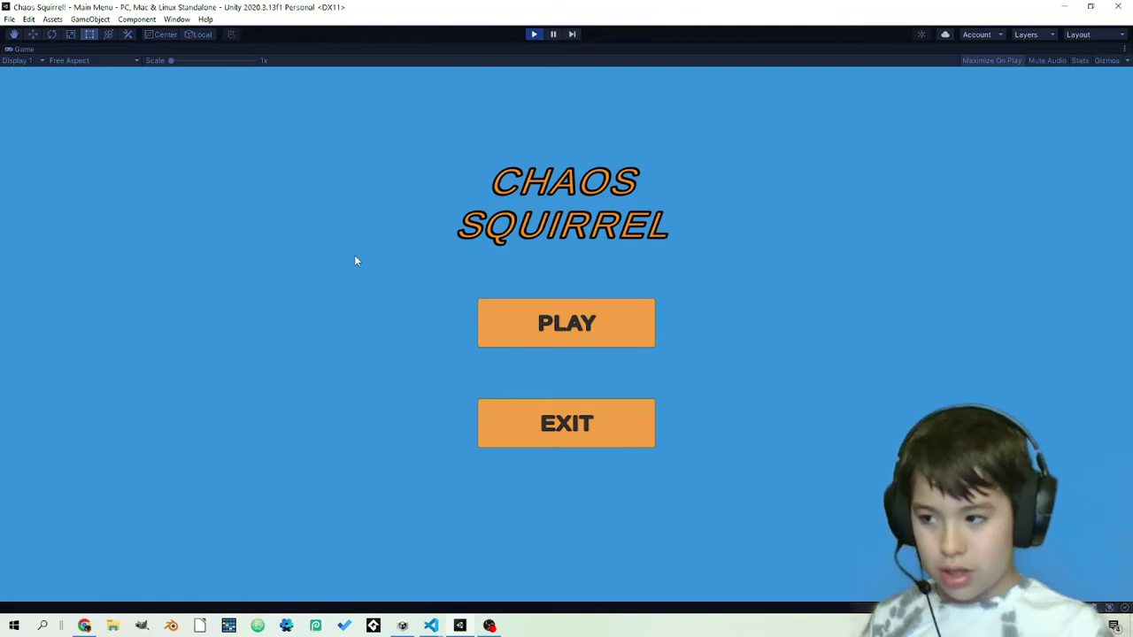
{"action": "left_click", "coordinate": [510, 323]}
{"action": "key", "text": "Down"}
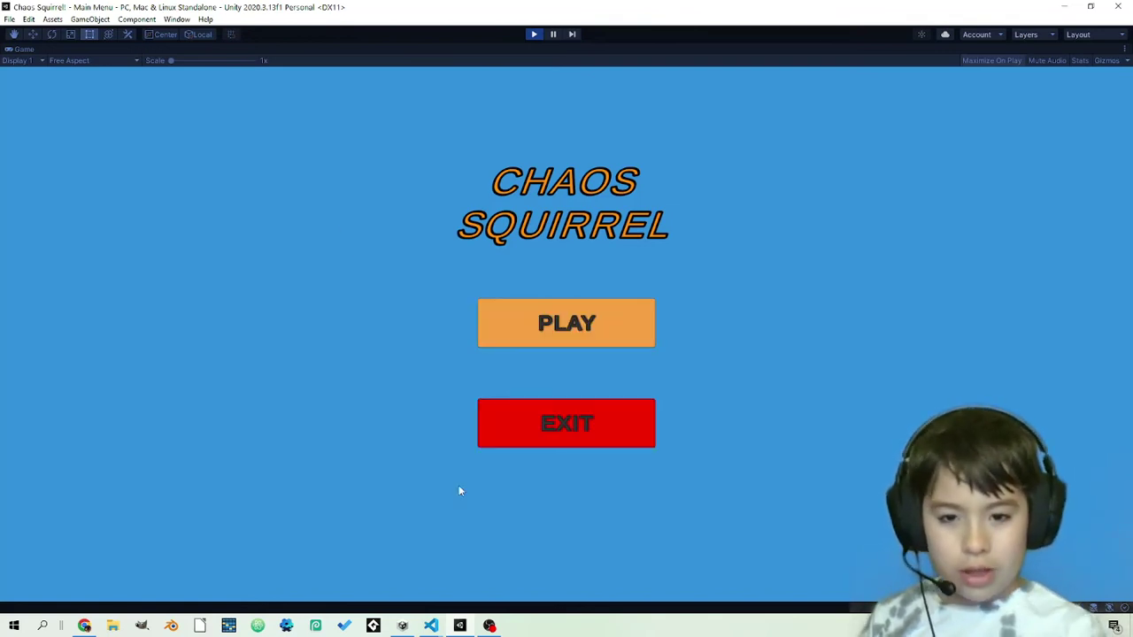
{"action": "key", "text": "Up"}
{"action": "key", "text": "Down"}
{"action": "key", "text": "Up"}
{"action": "key", "text": "Down"}
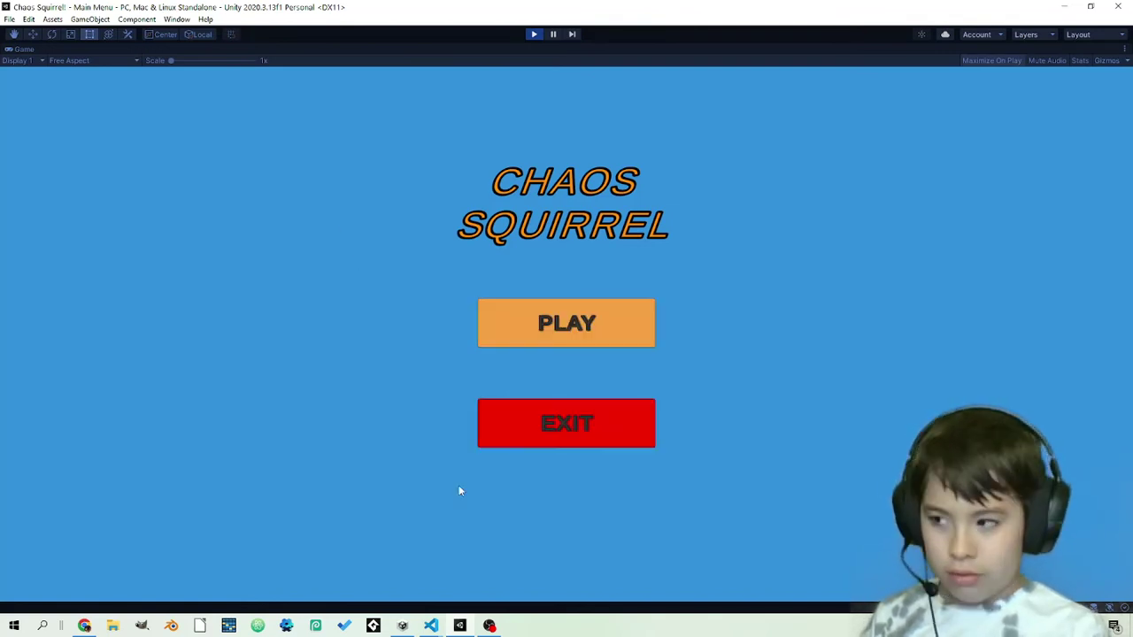
{"action": "key", "text": "Up"}
{"action": "key", "text": "Down"}
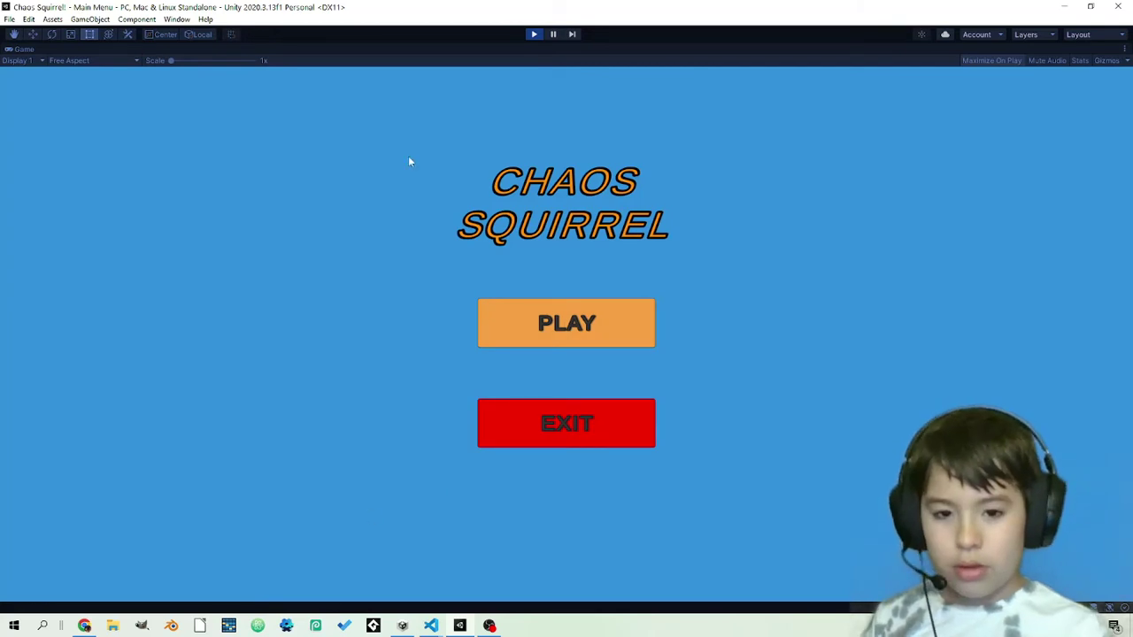
Step: Clear the menu selection, test PLAY and EXIT with the pointer in the running game, and stop it
{"action": "left_click", "coordinate": [522, 292]}
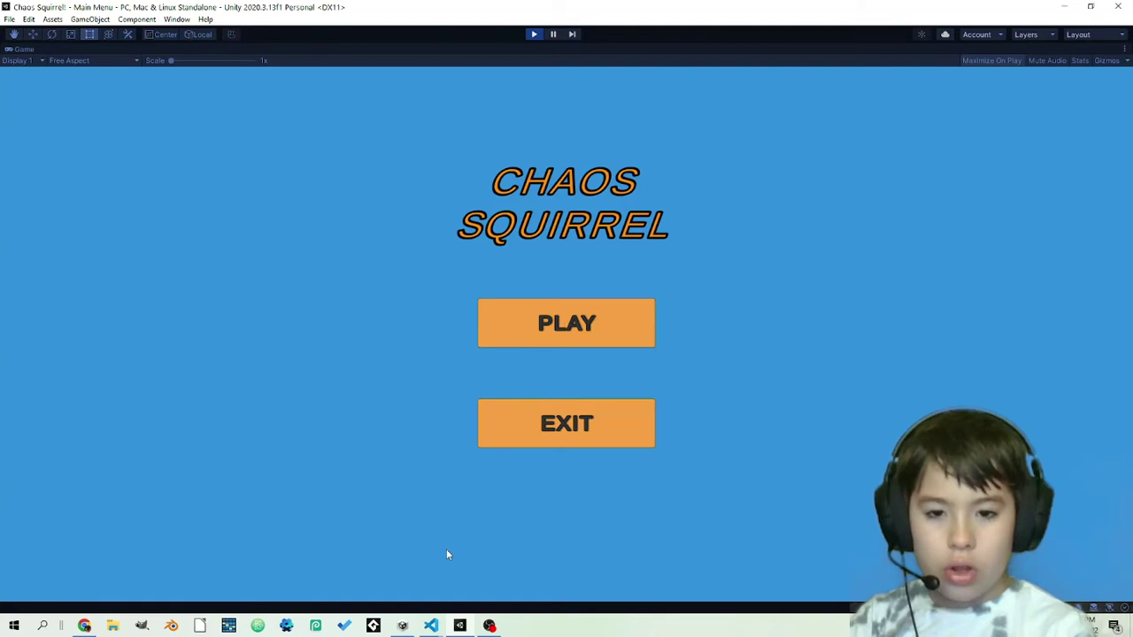
{"action": "left_click", "coordinate": [593, 329]}
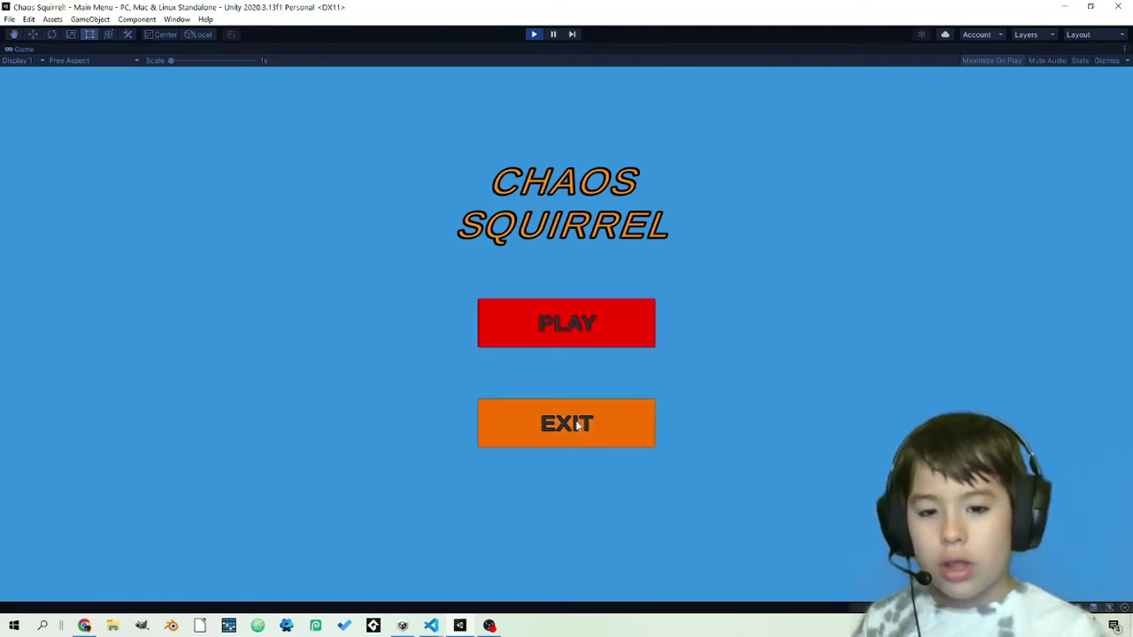
{"action": "left_click", "coordinate": [576, 426]}
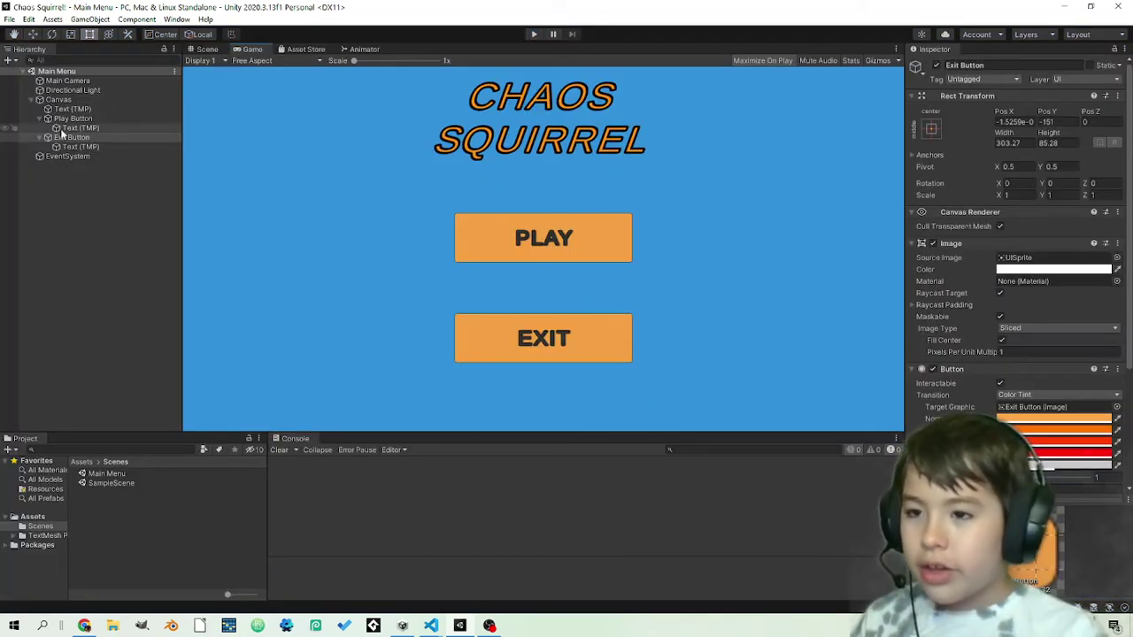
Step: Enlarge the CHAOS SQUIRREL title's text box to about 530 by 214 and re-centre it horizontally at about Y 185
{"action": "left_click", "coordinate": [103, 99]}
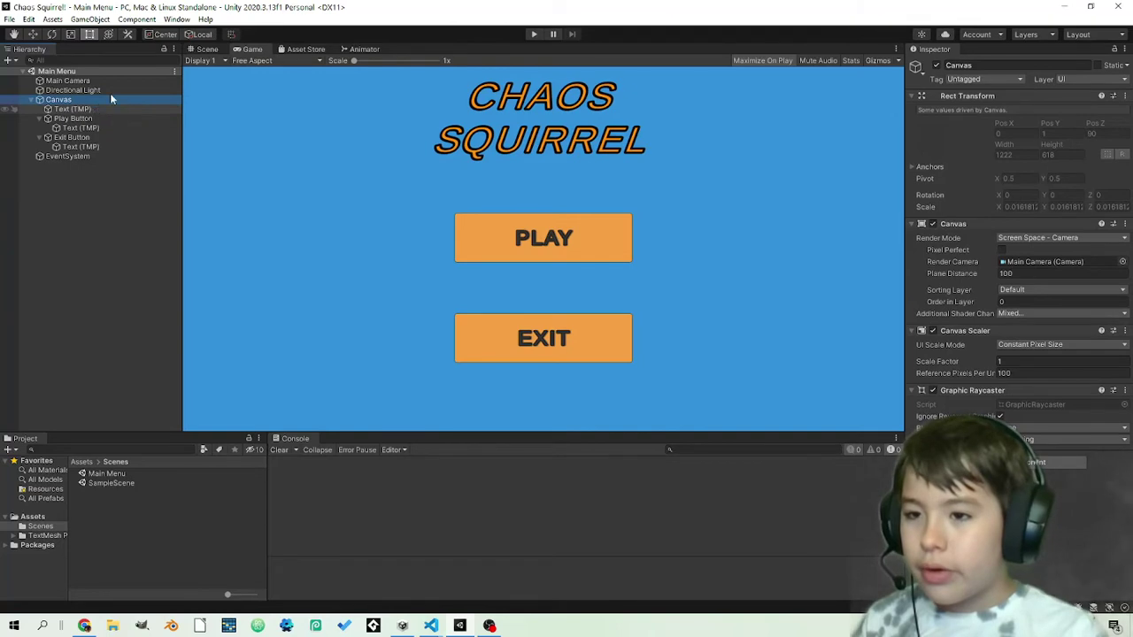
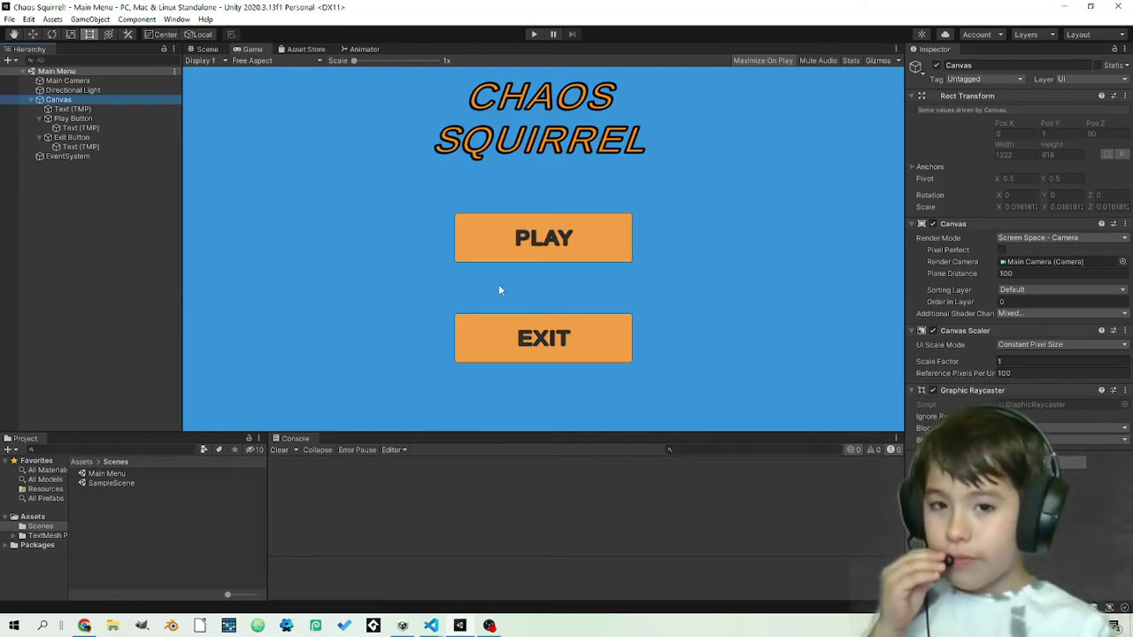
{"action": "left_click", "coordinate": [69, 109]}
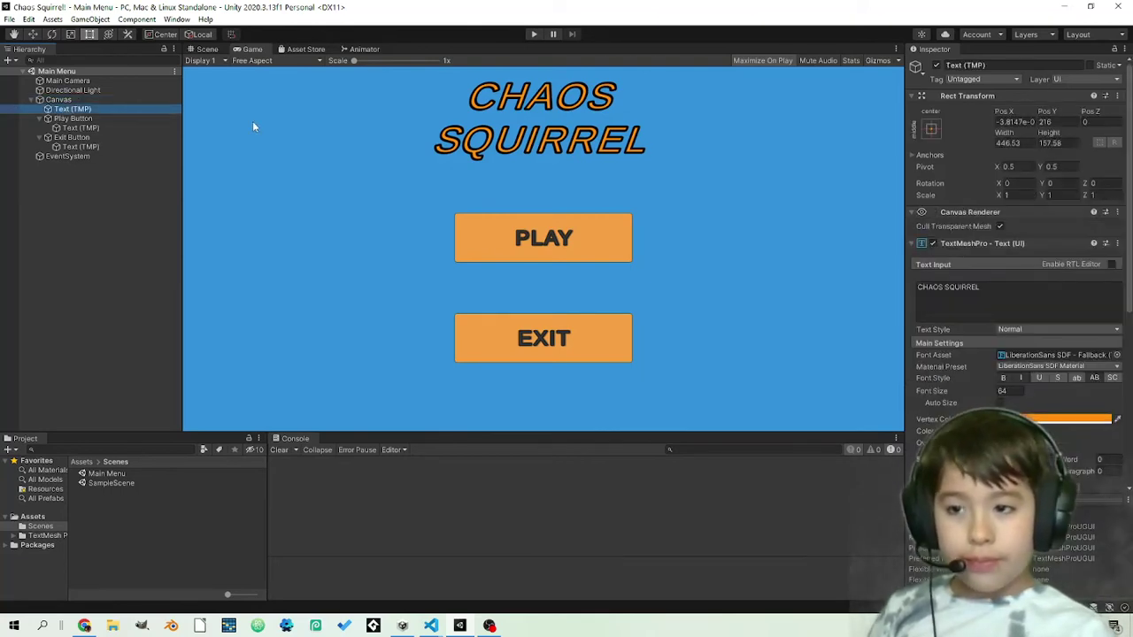
{"action": "left_click", "coordinate": [207, 49]}
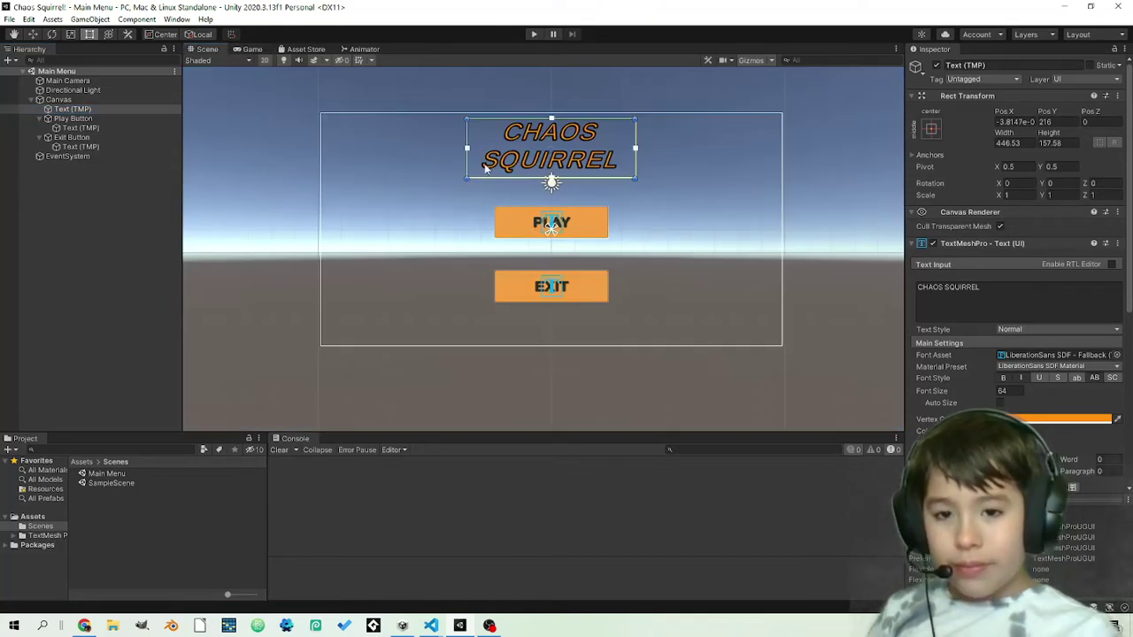
{"action": "left_click_drag", "start_coordinate": [464, 180], "coordinate": [434, 200]}
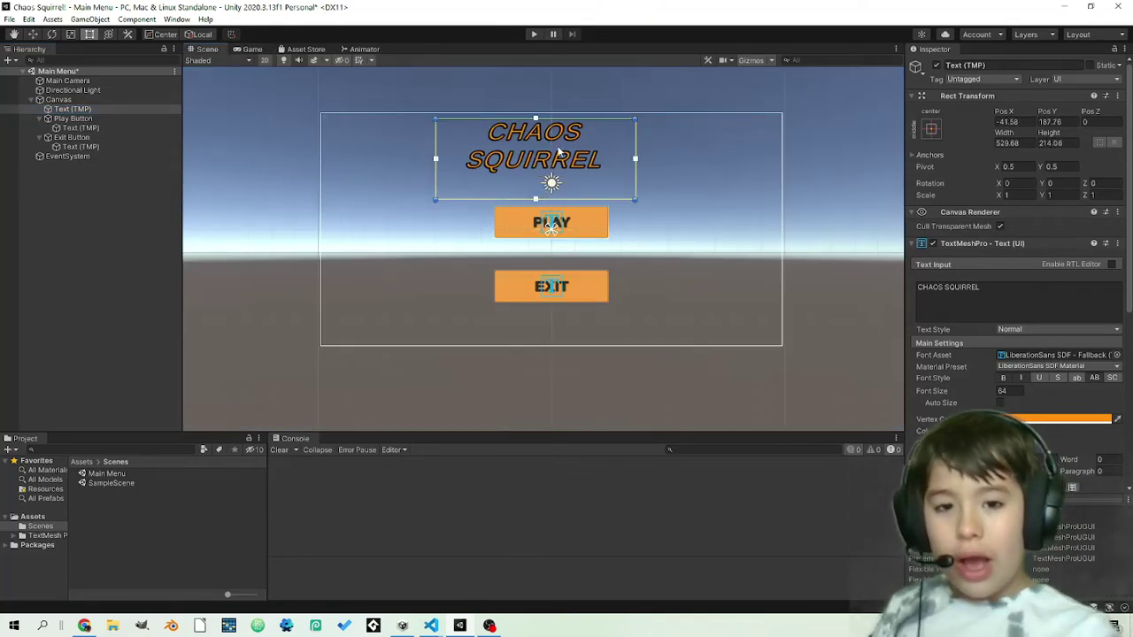
{"action": "left_click_drag", "start_coordinate": [556, 162], "coordinate": [576, 163]}
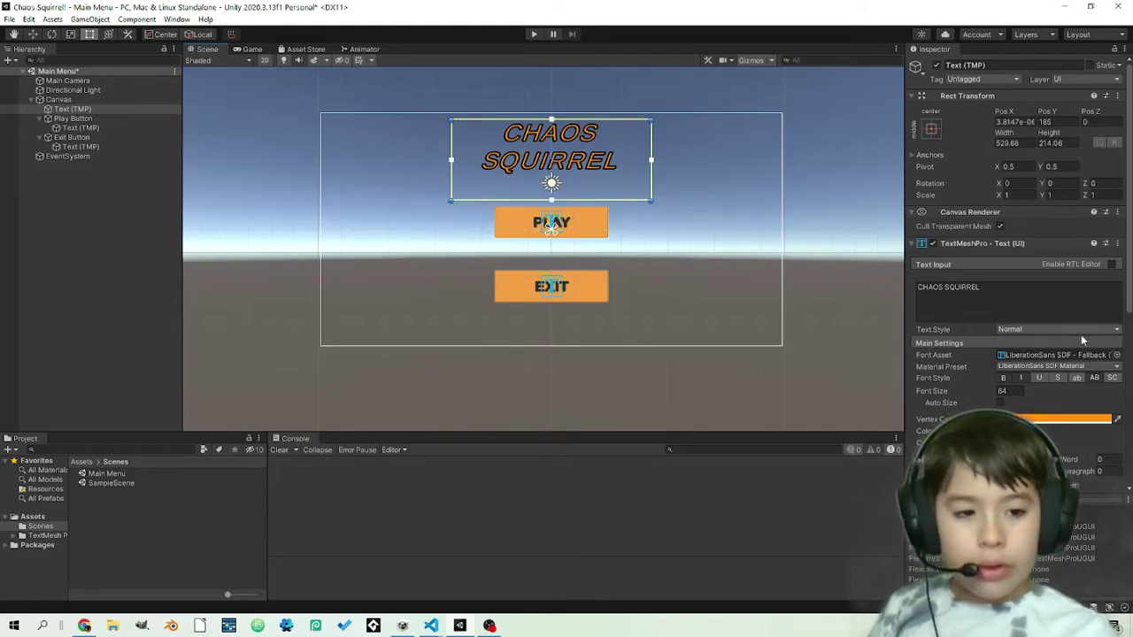
Step: Set the title's font size to 75
{"action": "left_click", "coordinate": [1005, 390]}
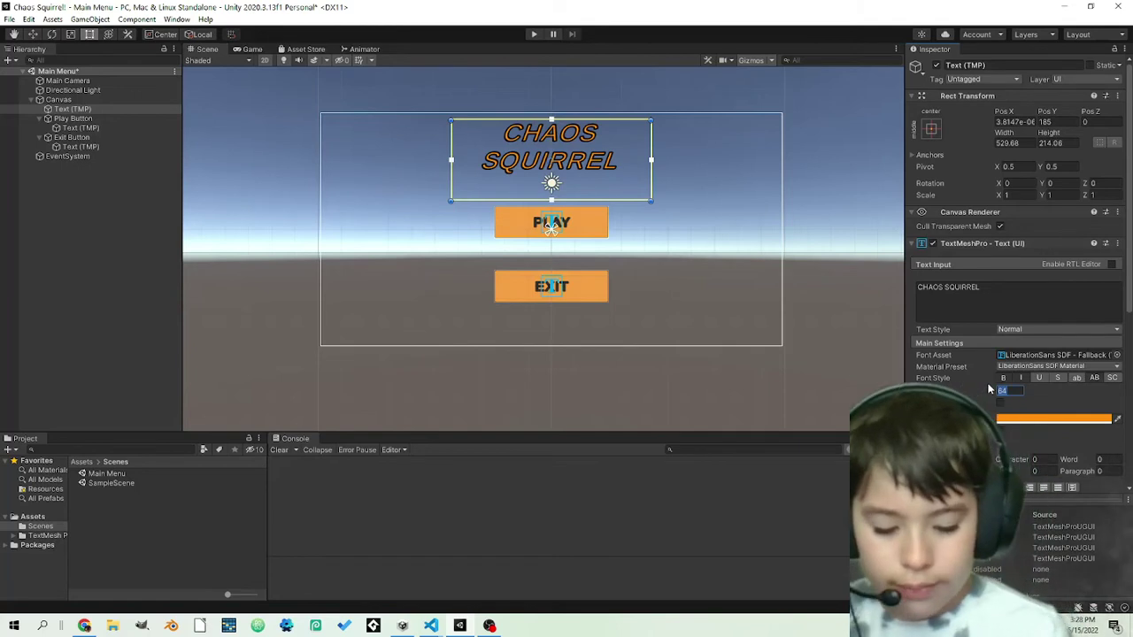
{"action": "type", "text": "7"}
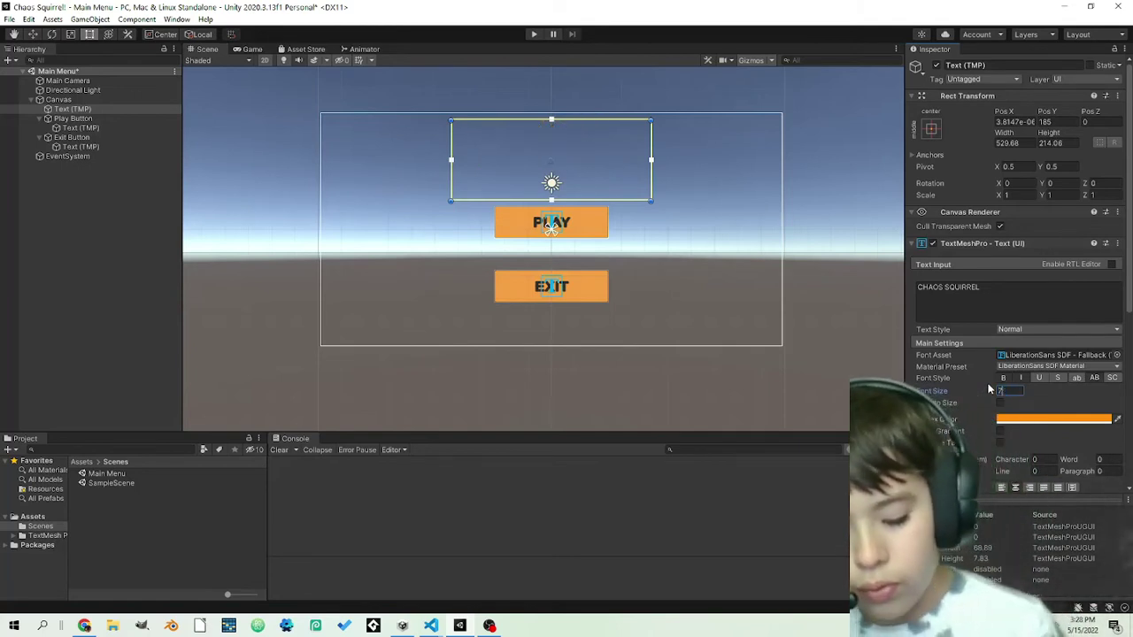
{"action": "type", "text": "5"}
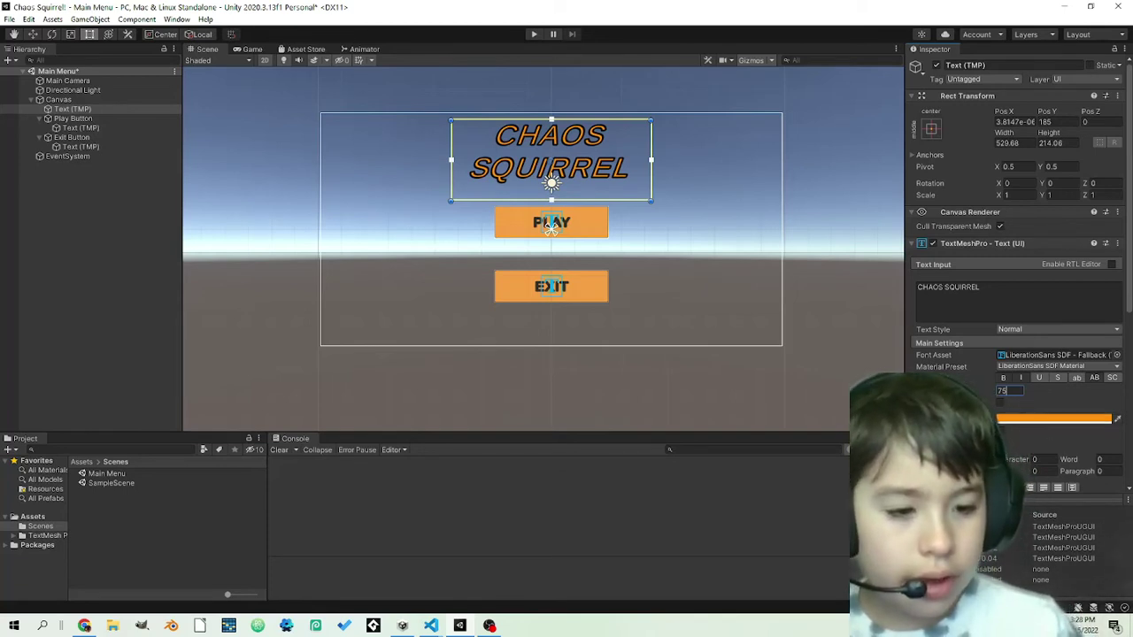
Step: Try flush and right alignment on the title text and return it to centred
{"action": "left_click", "coordinate": [1062, 489]}
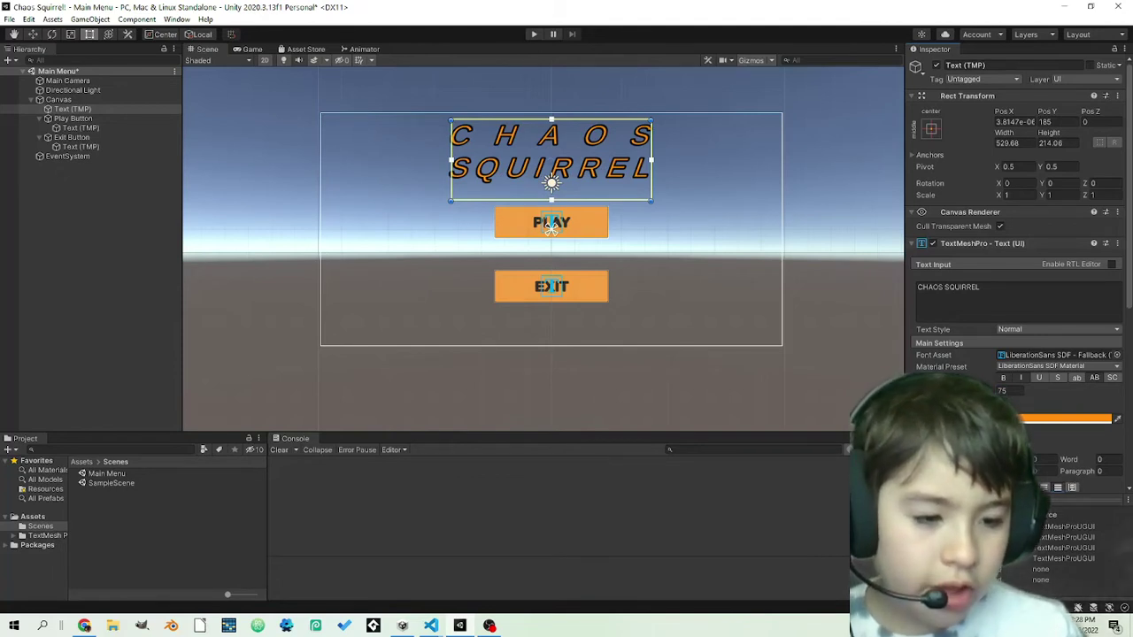
{"action": "left_click", "coordinate": [1045, 488]}
{"action": "left_click", "coordinate": [1030, 488]}
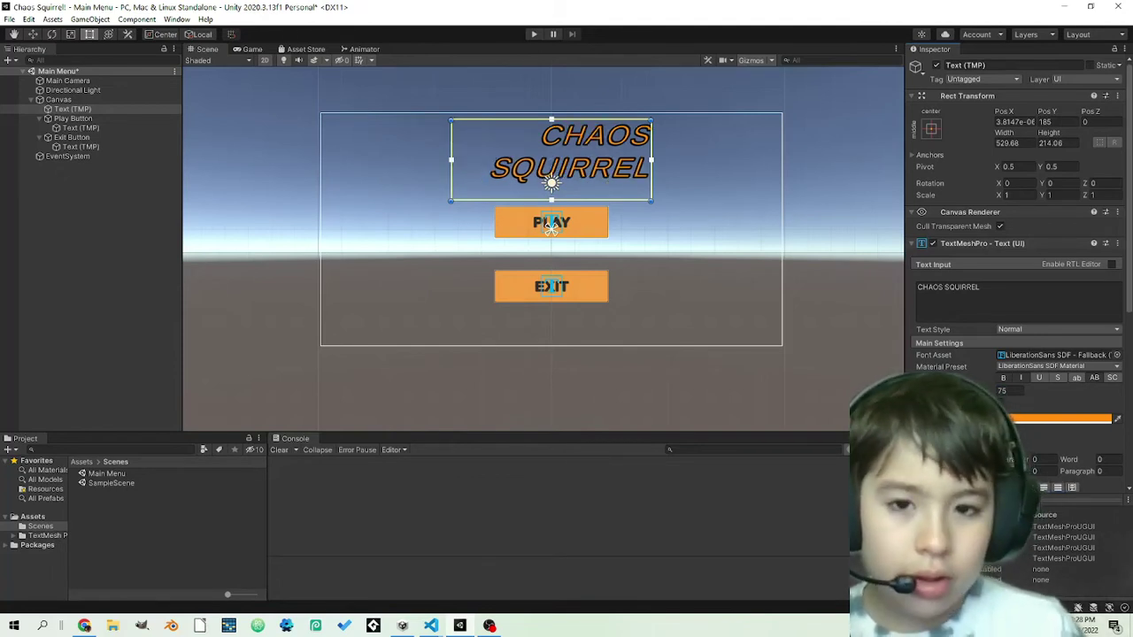
{"action": "left_click", "coordinate": [1075, 489]}
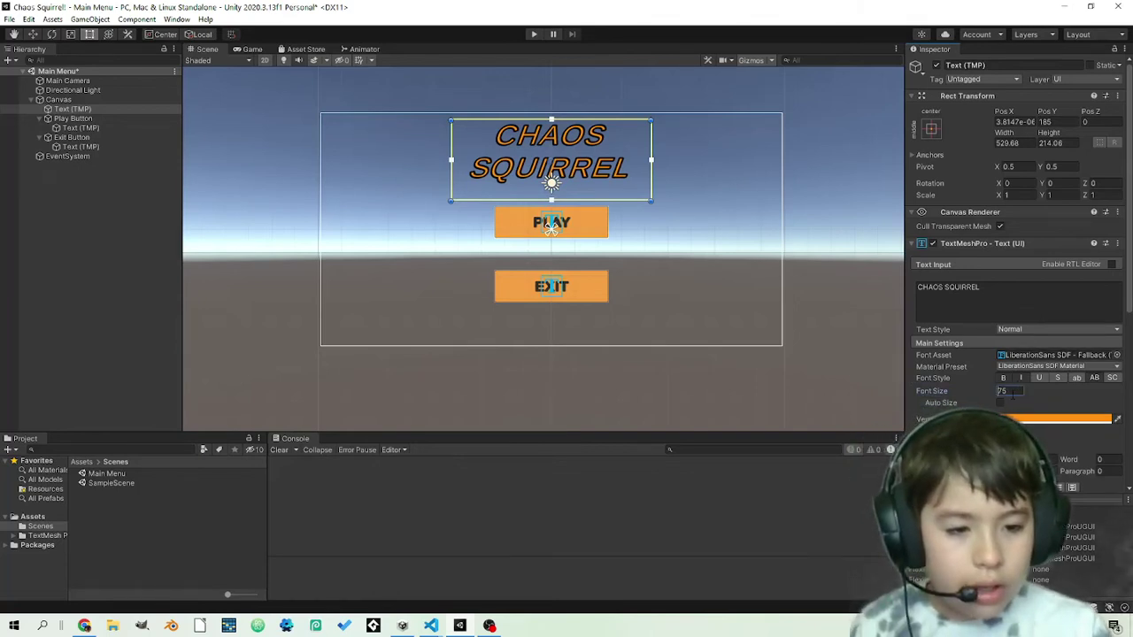
Step: Try a font size of 77 on the title, settle on 86, and save the scene
{"action": "key", "text": "BackSpace"}
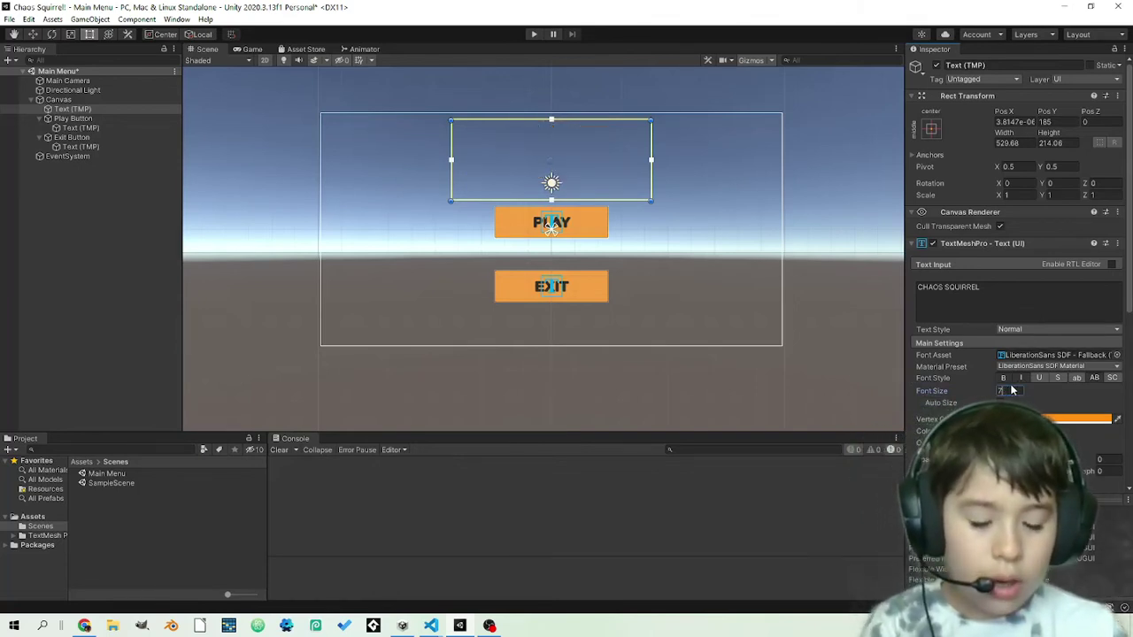
{"action": "type", "text": "7"}
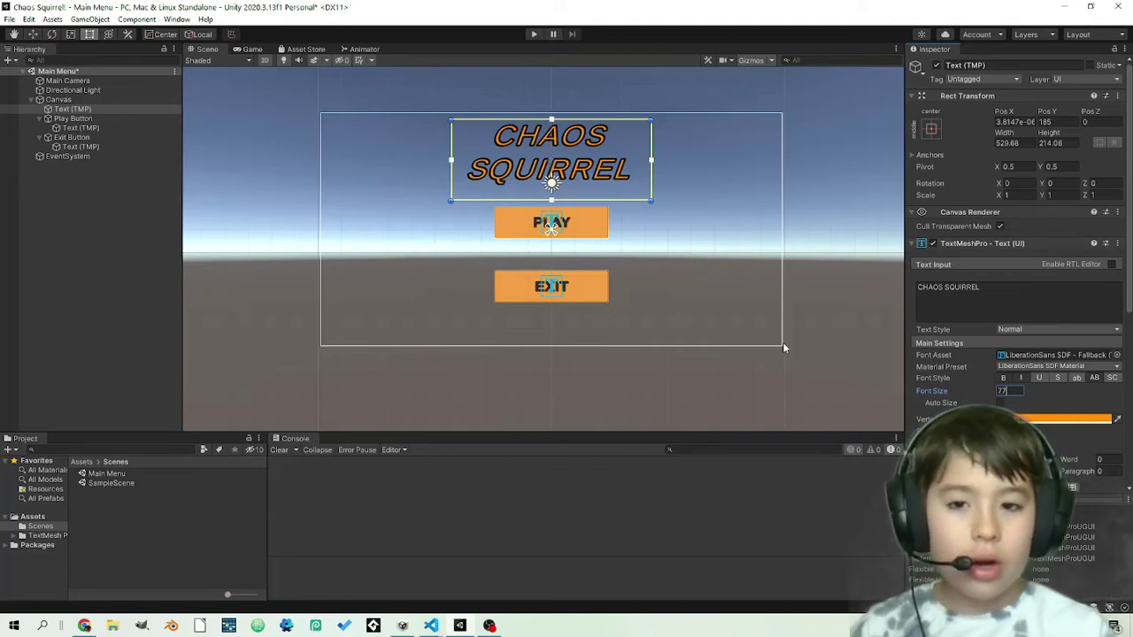
{"action": "key", "text": "BackSpace"}
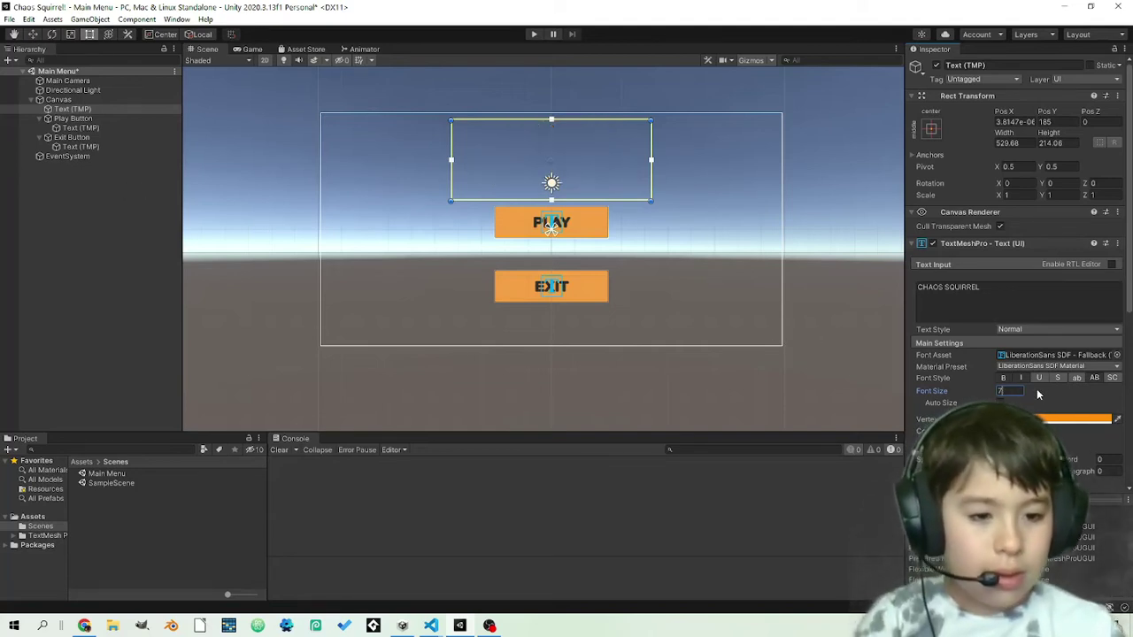
{"action": "type", "text": "8"}
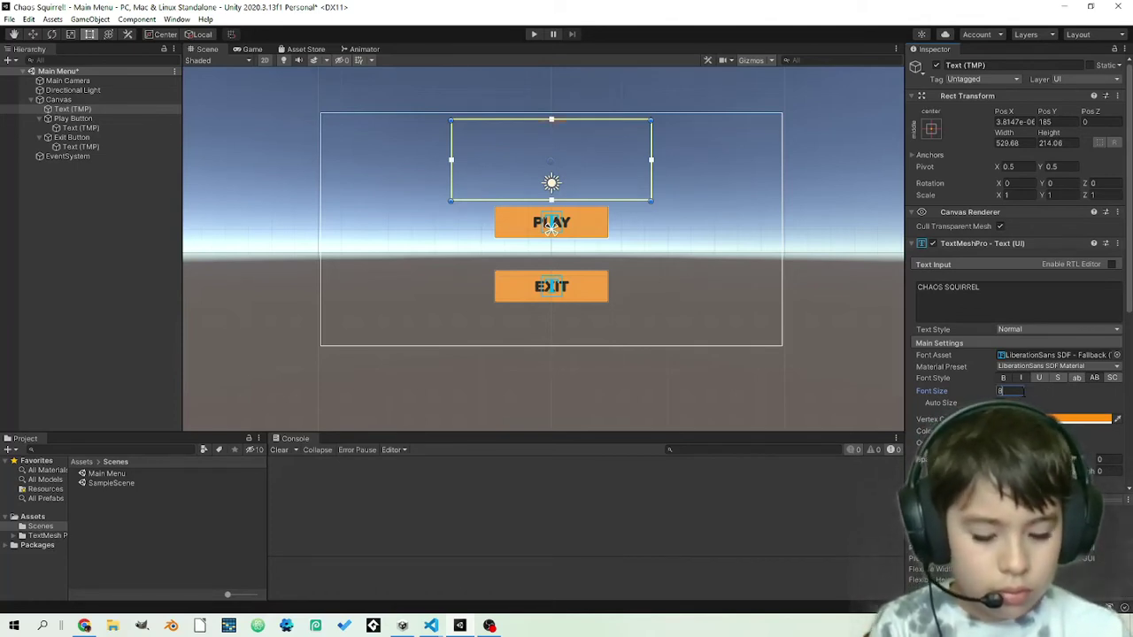
{"action": "type", "text": "0"}
{"action": "left_click", "coordinate": [870, 310]}
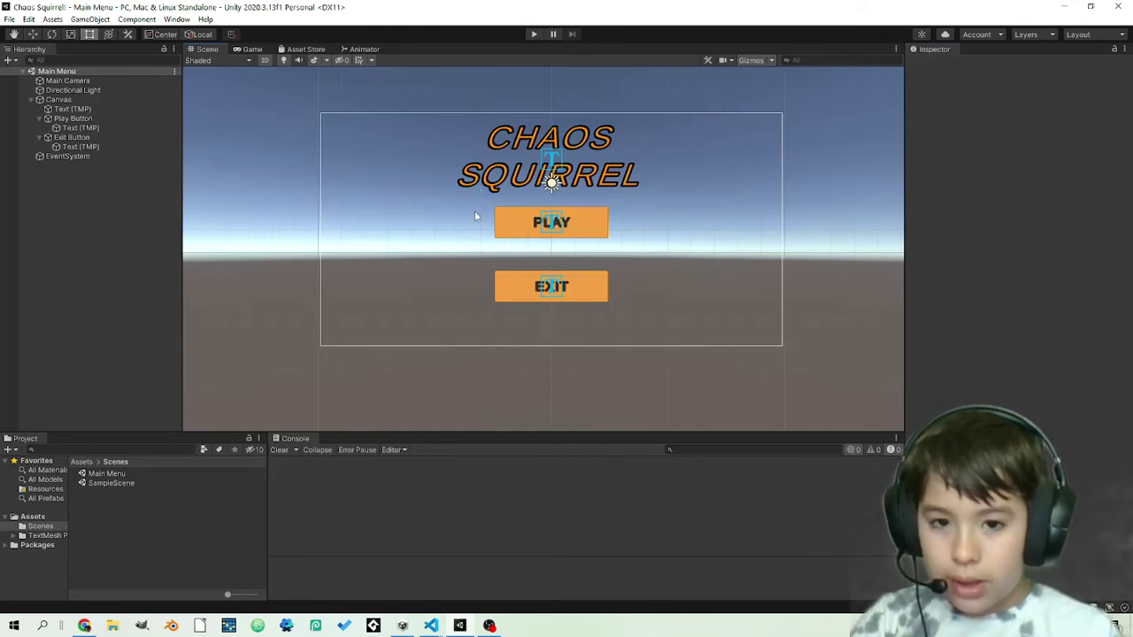
{"action": "key", "text": "ctrl+s"}
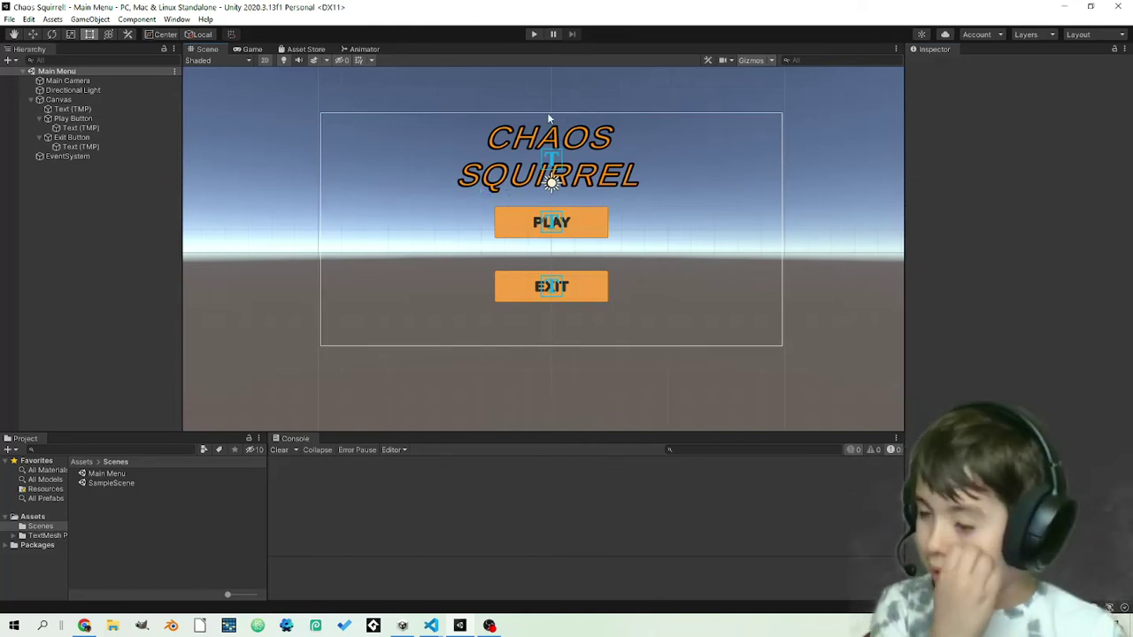
Step: Preview the enlarged title in the Game view, run the game to check it, and stop it
{"action": "left_click", "coordinate": [252, 49]}
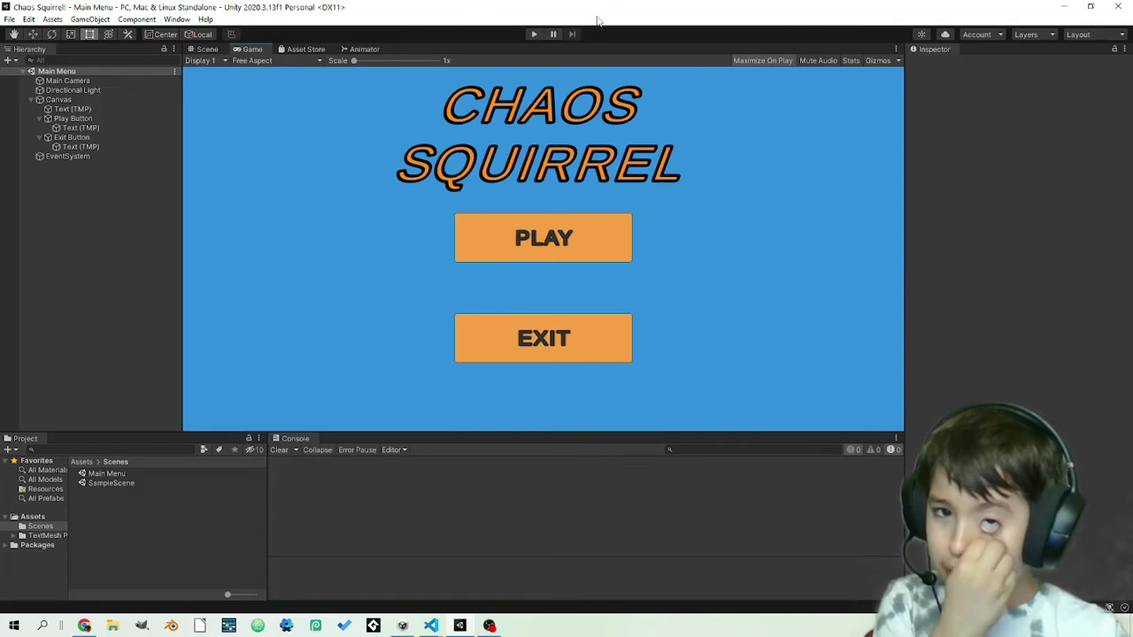
{"action": "left_click", "coordinate": [533, 34]}
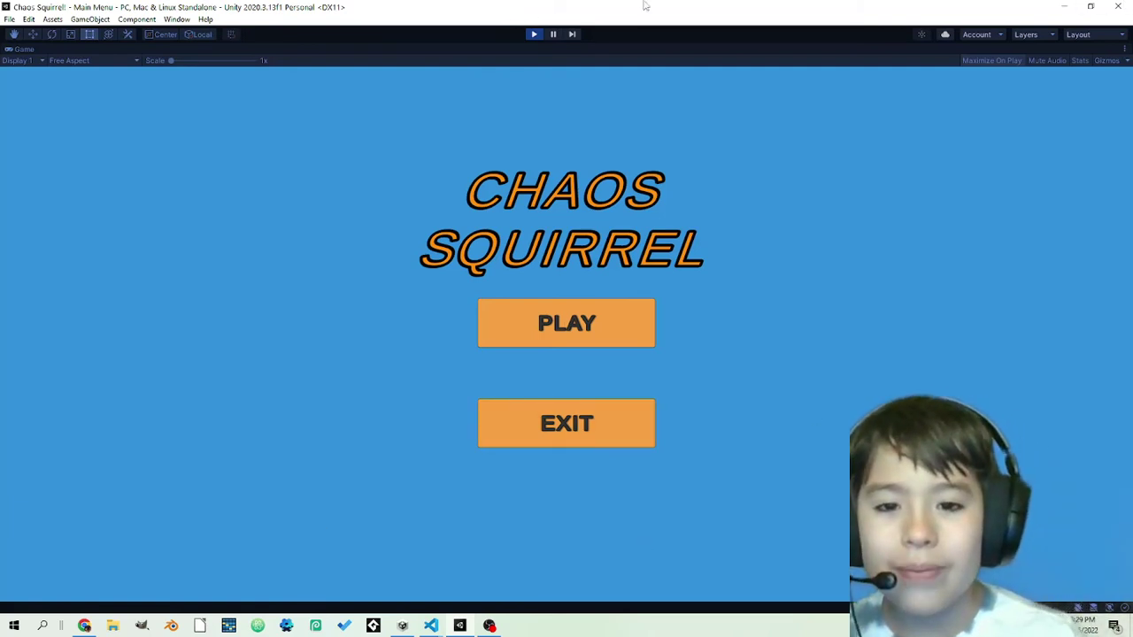
{"action": "left_click", "coordinate": [532, 34]}
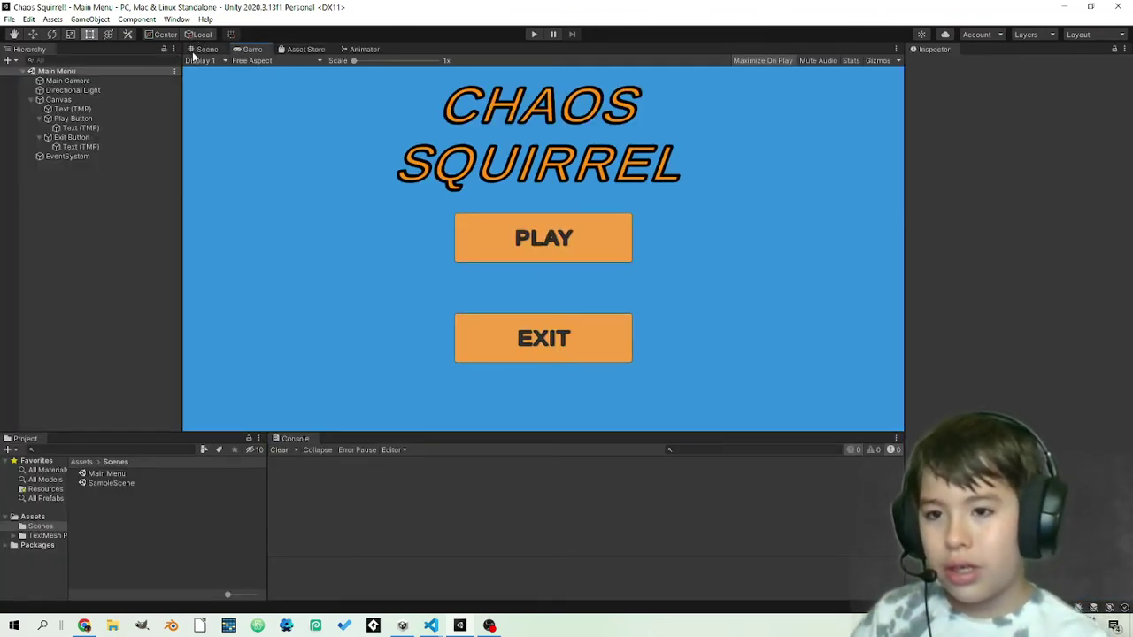
Step: Move the title up in the Scene view to about Y 202, against the canvas's upper edge
{"action": "key", "text": "ctrl+1"}
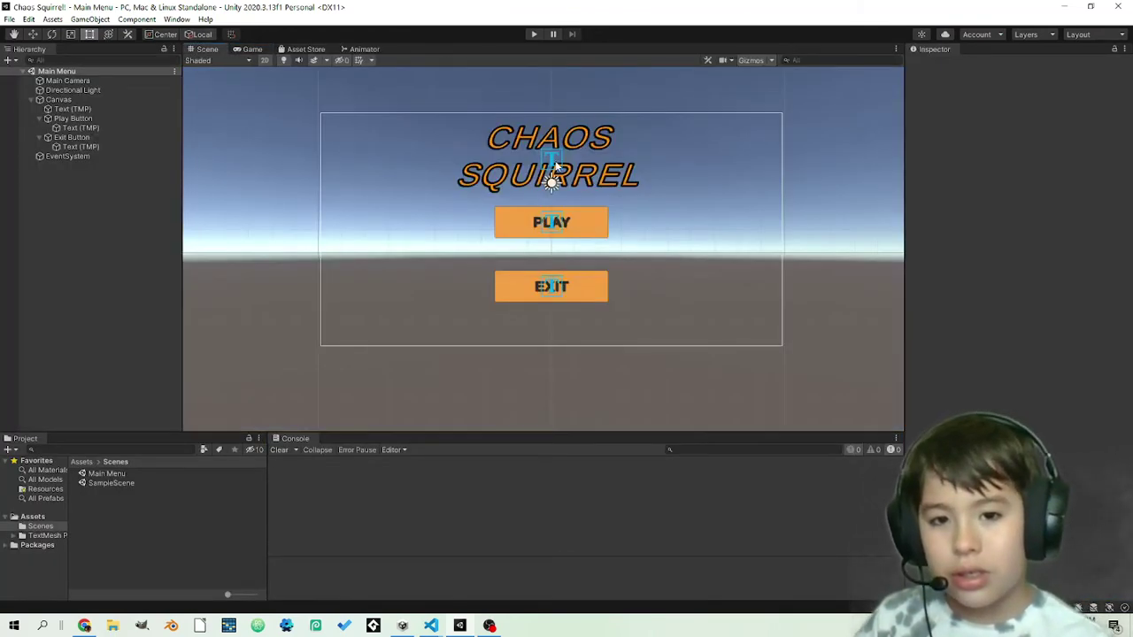
{"action": "left_click", "coordinate": [502, 155]}
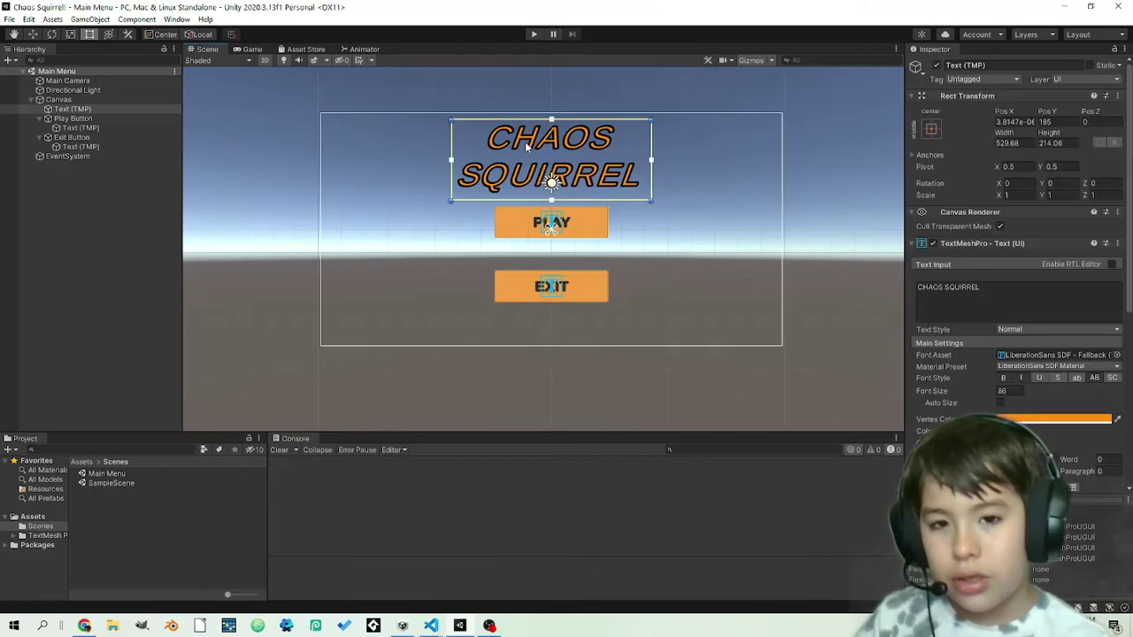
{"action": "left_click_drag", "start_coordinate": [526, 147], "coordinate": [527, 134]}
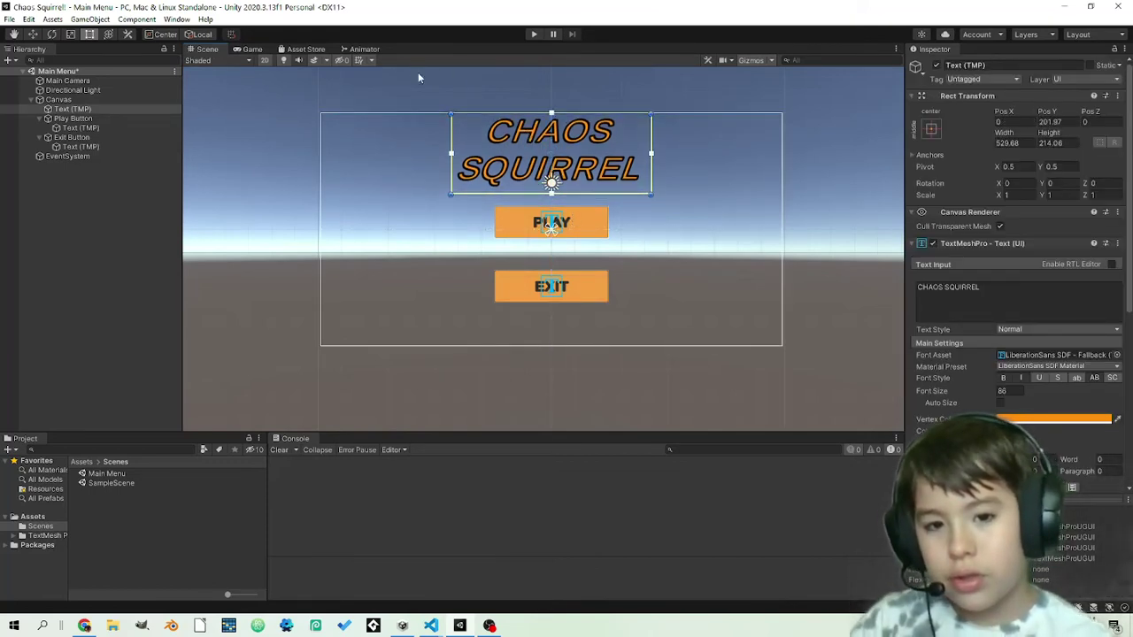
Step: Lower the EXIT button to about Y -200 and the PLAY button to Y -25, keeping both horizontally centred
{"action": "left_click", "coordinate": [580, 291]}
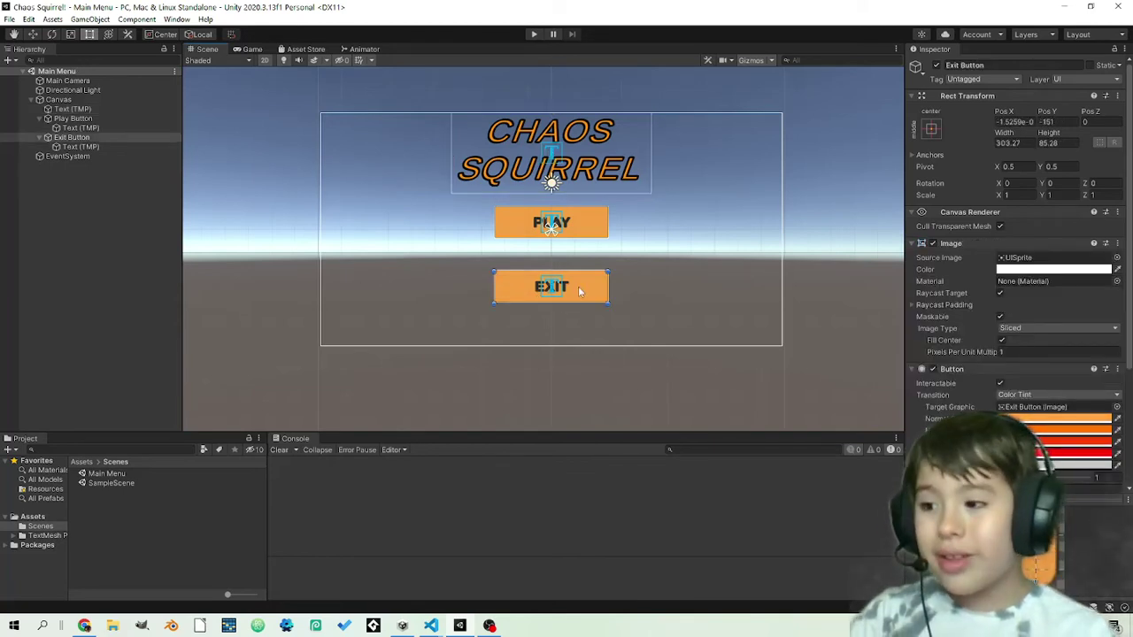
{"action": "left_click_drag", "start_coordinate": [580, 309], "coordinate": [579, 324]}
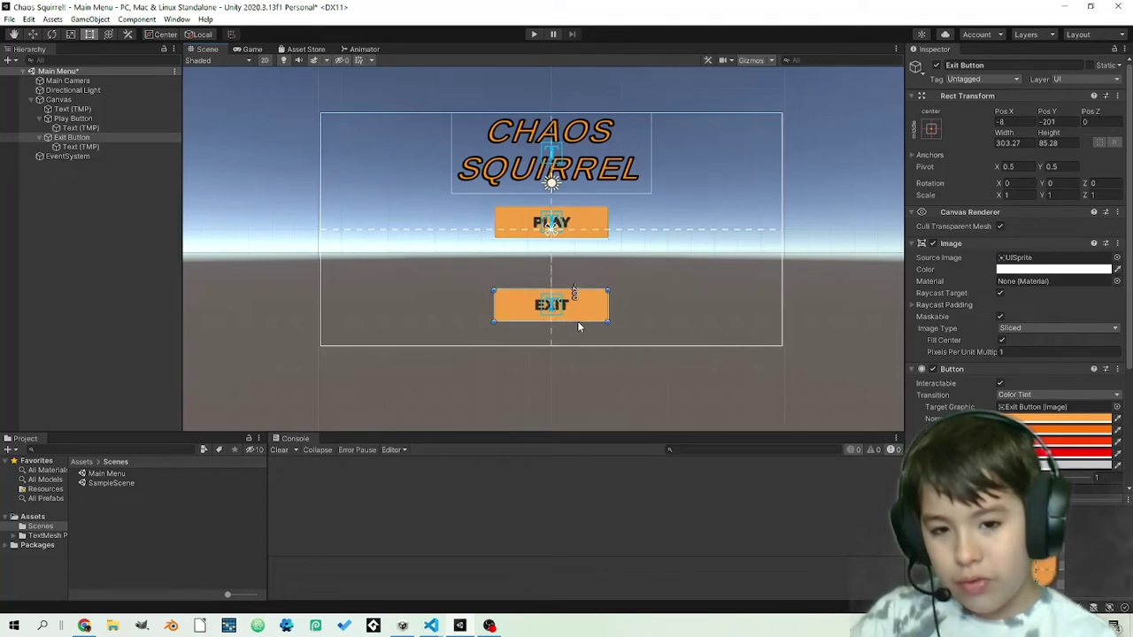
{"action": "left_click", "coordinate": [587, 221]}
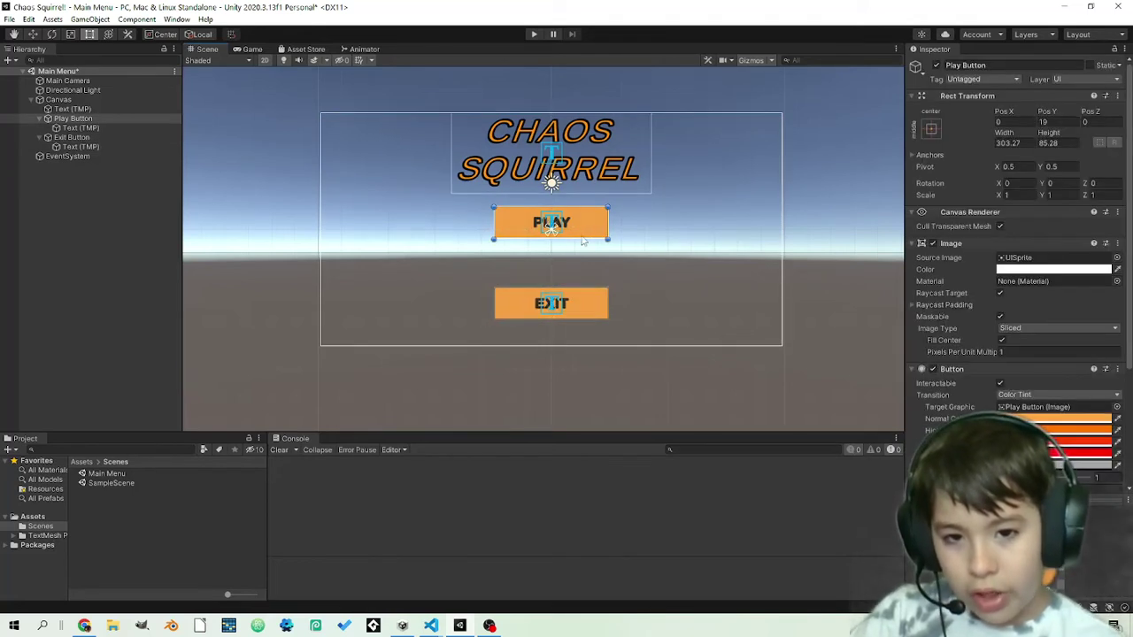
{"action": "left_click_drag", "start_coordinate": [587, 222], "coordinate": [581, 240]}
Step: Move the title down to Y 185, centred above the PLAY button, and save the scene
{"action": "left_click", "coordinate": [583, 168]}
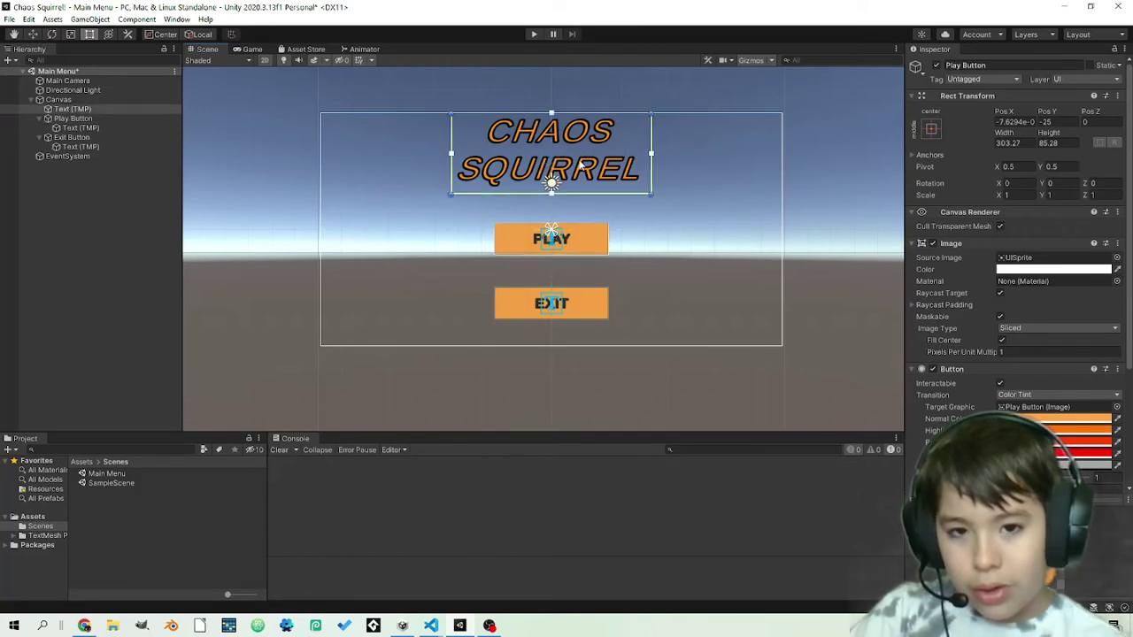
{"action": "left_click_drag", "start_coordinate": [582, 169], "coordinate": [579, 179]}
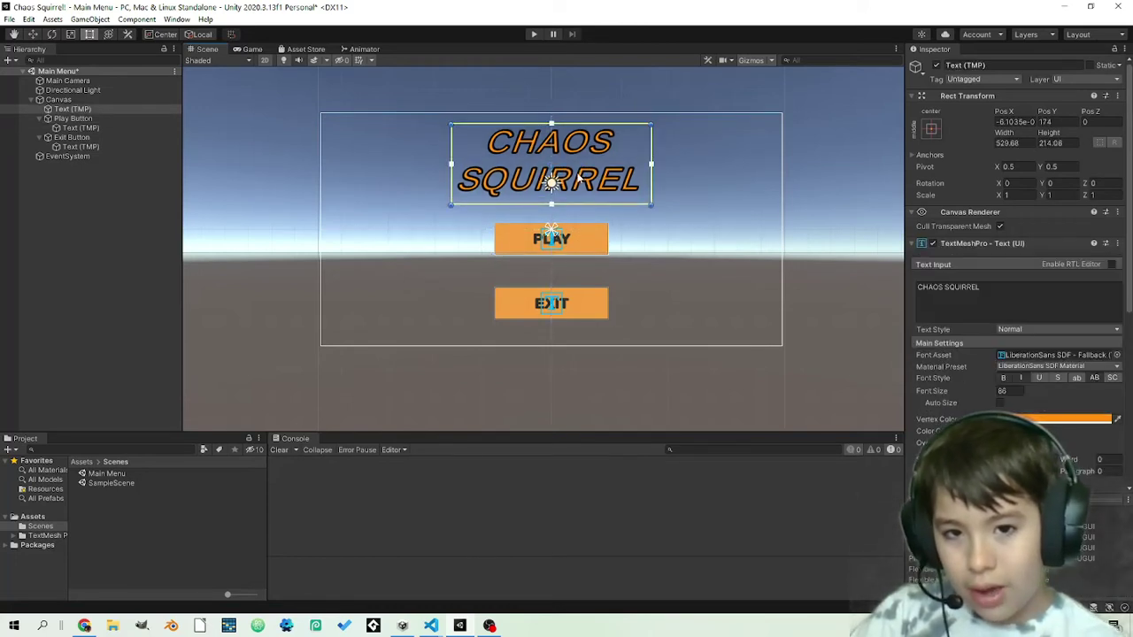
{"action": "left_click_drag", "start_coordinate": [579, 178], "coordinate": [581, 174]}
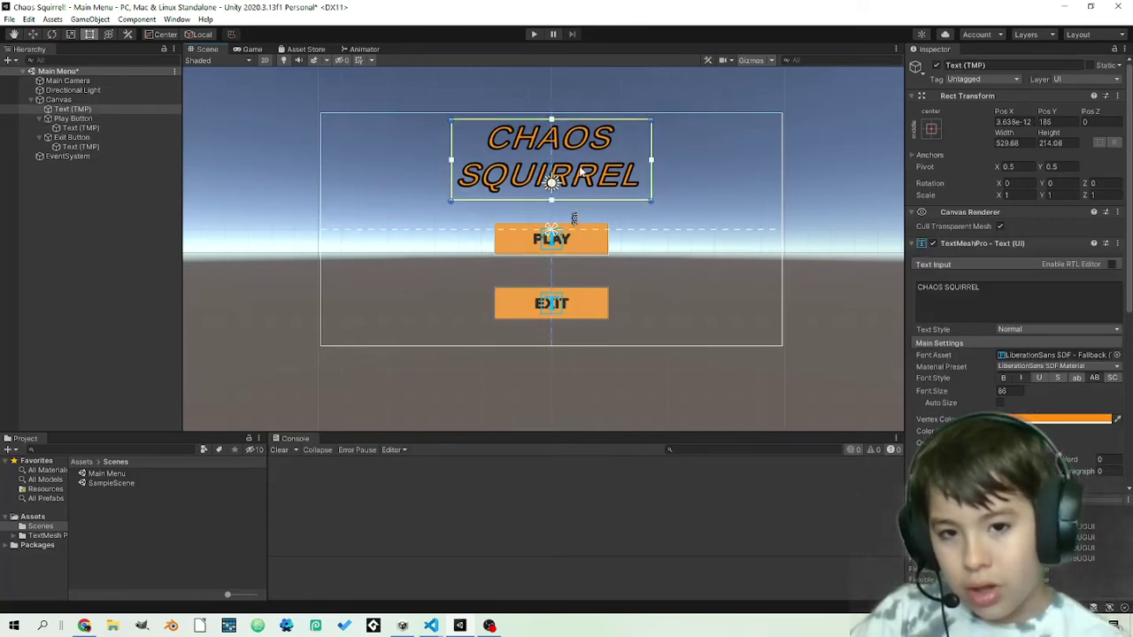
{"action": "key", "text": "ctrl+s"}
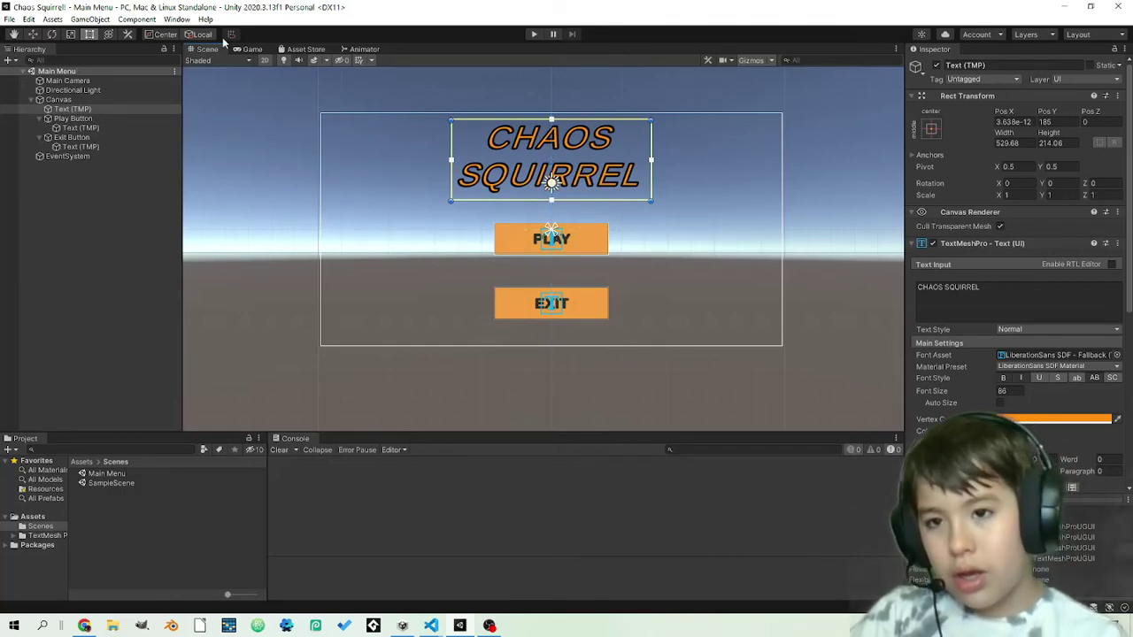
Step: Check the new spacing between the title and buttons in the Game view and the running game, and stop it
{"action": "left_click", "coordinate": [253, 49]}
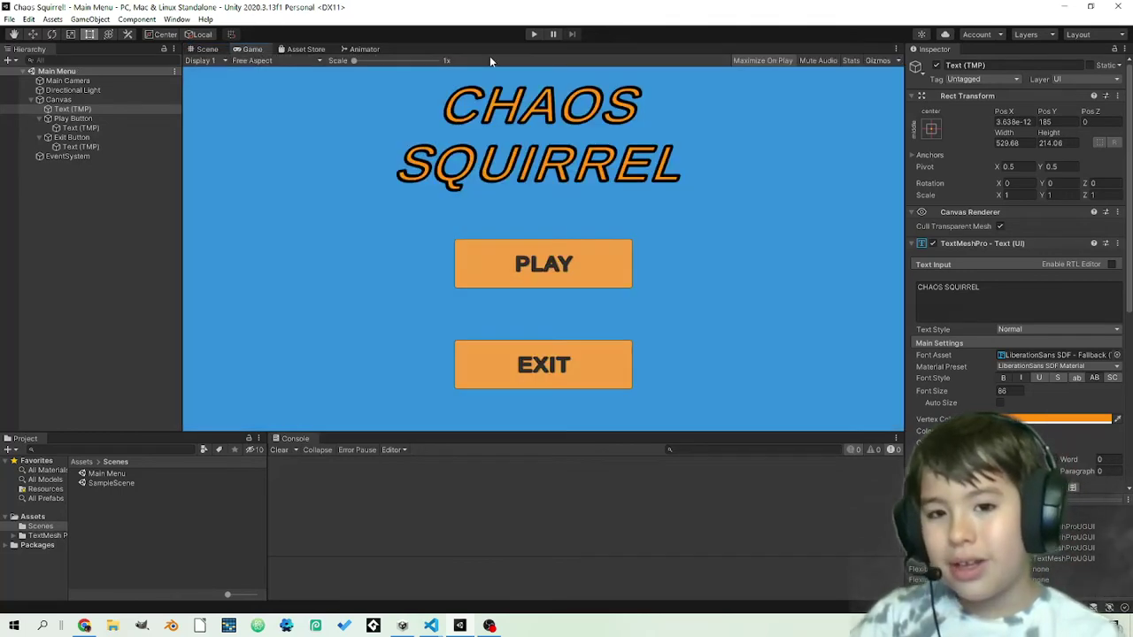
{"action": "left_click", "coordinate": [533, 34]}
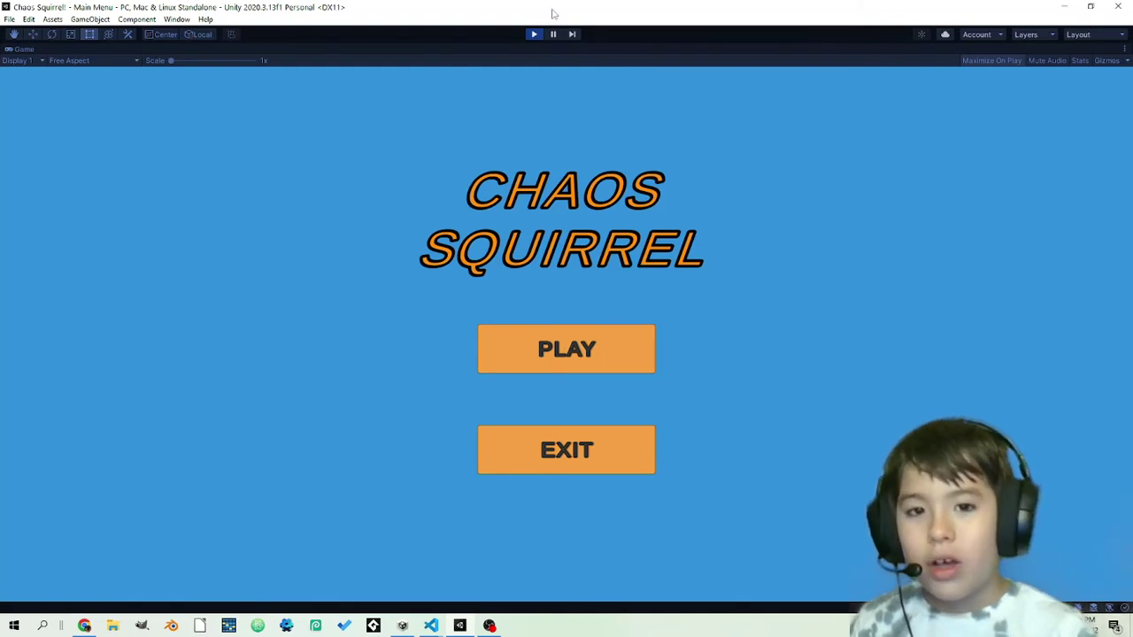
{"action": "left_click", "coordinate": [534, 34]}
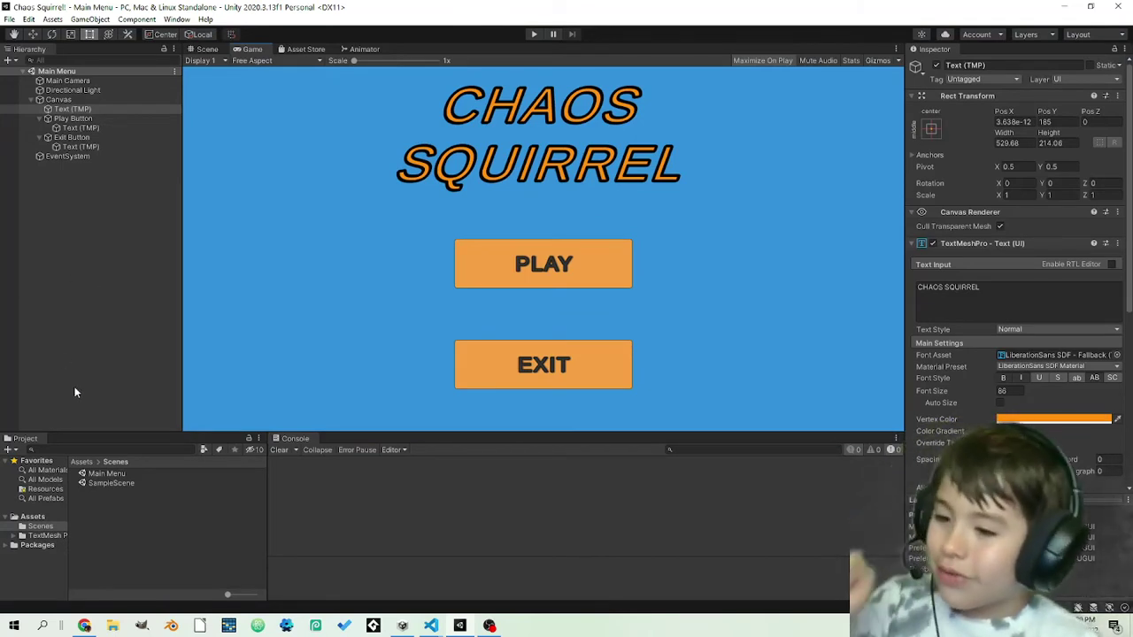
Step: Create a C# script named Menu in the project's Assets folder
{"action": "left_click", "coordinate": [35, 526]}
{"action": "left_click", "coordinate": [27, 517]}
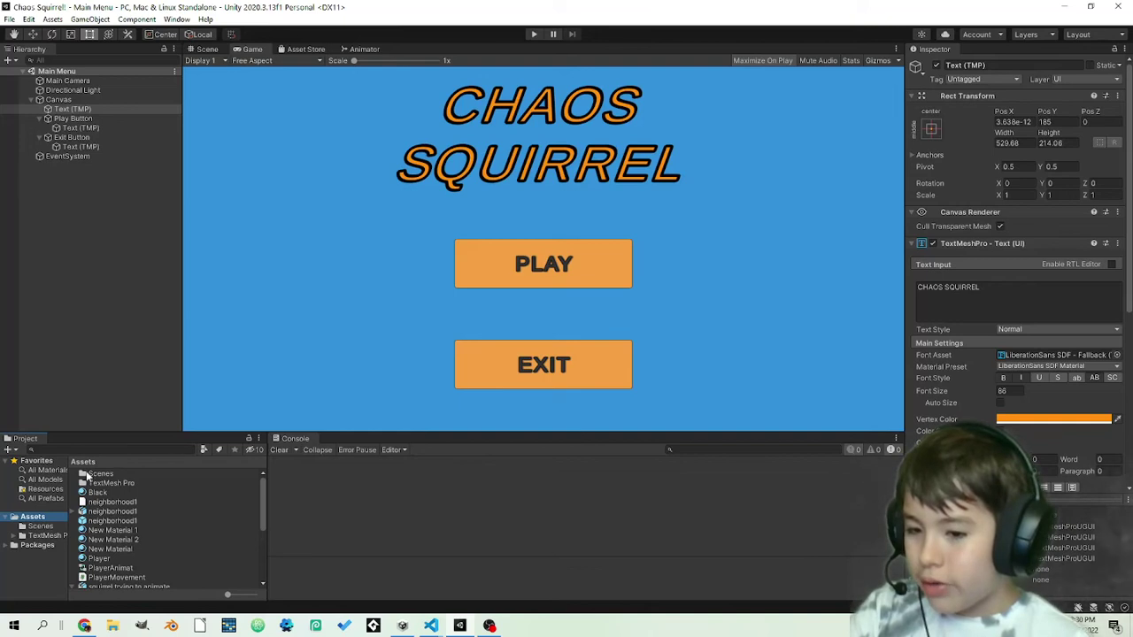
{"action": "left_click", "coordinate": [15, 451]}
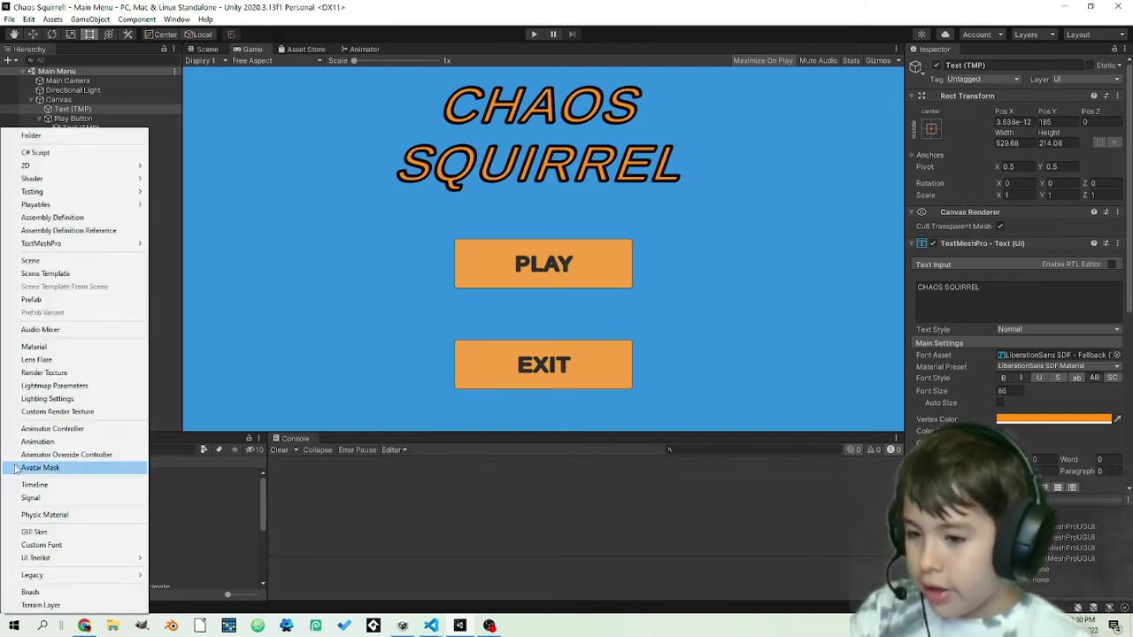
{"action": "left_click", "coordinate": [35, 153]}
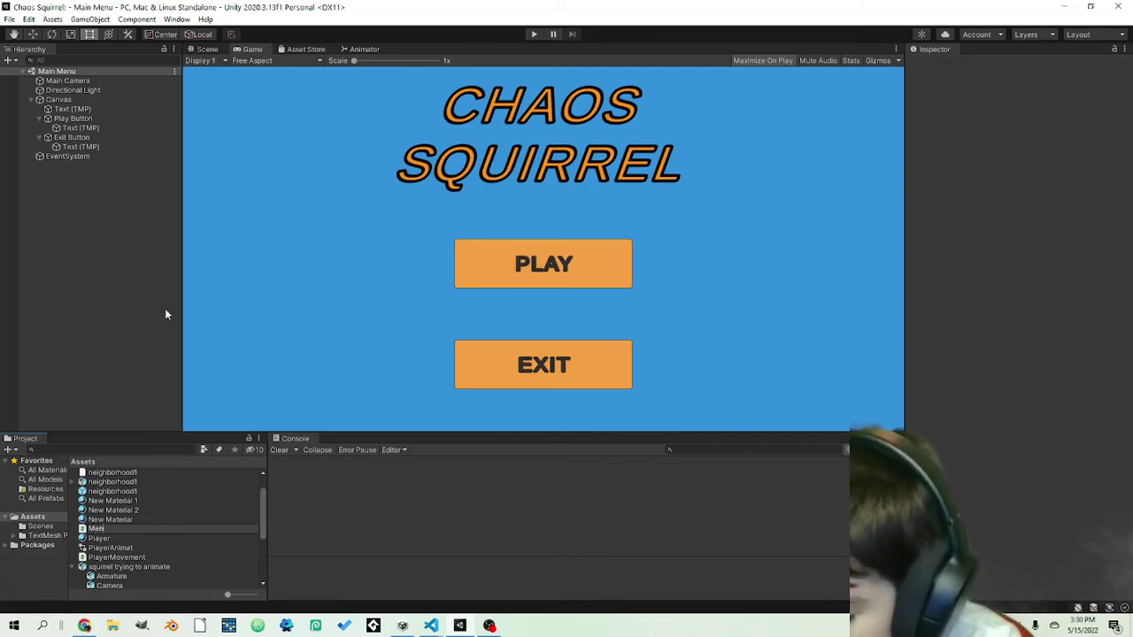
{"action": "type", "text": "u"}
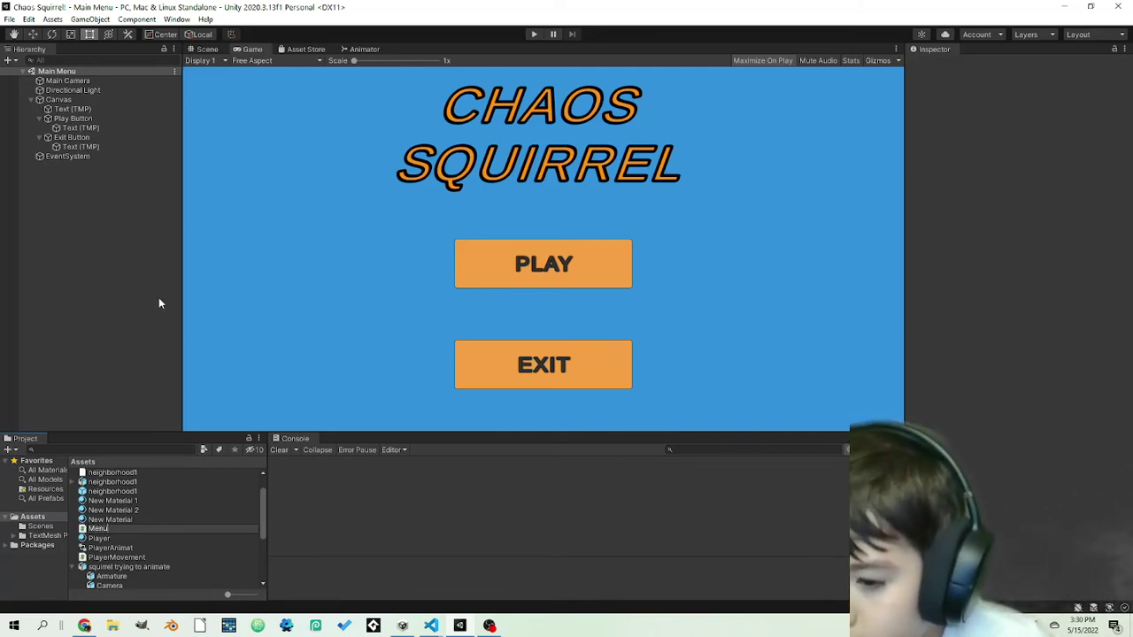
Step: Delete the Menu script from the Assets folder
{"action": "right_click", "coordinate": [126, 288]}
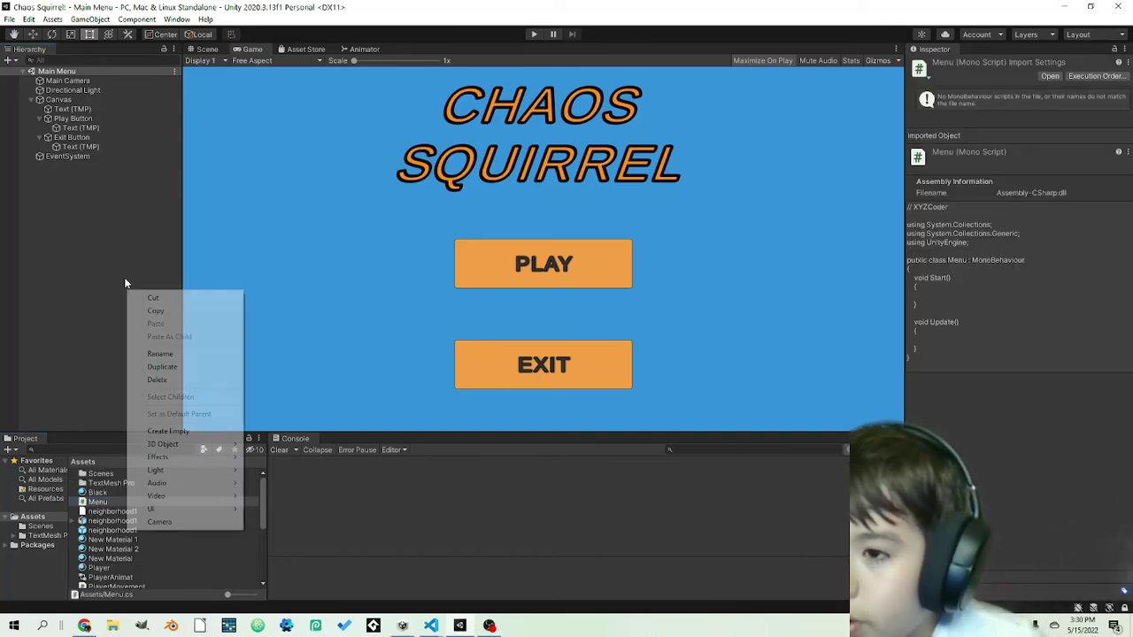
{"action": "right_click", "coordinate": [115, 507]}
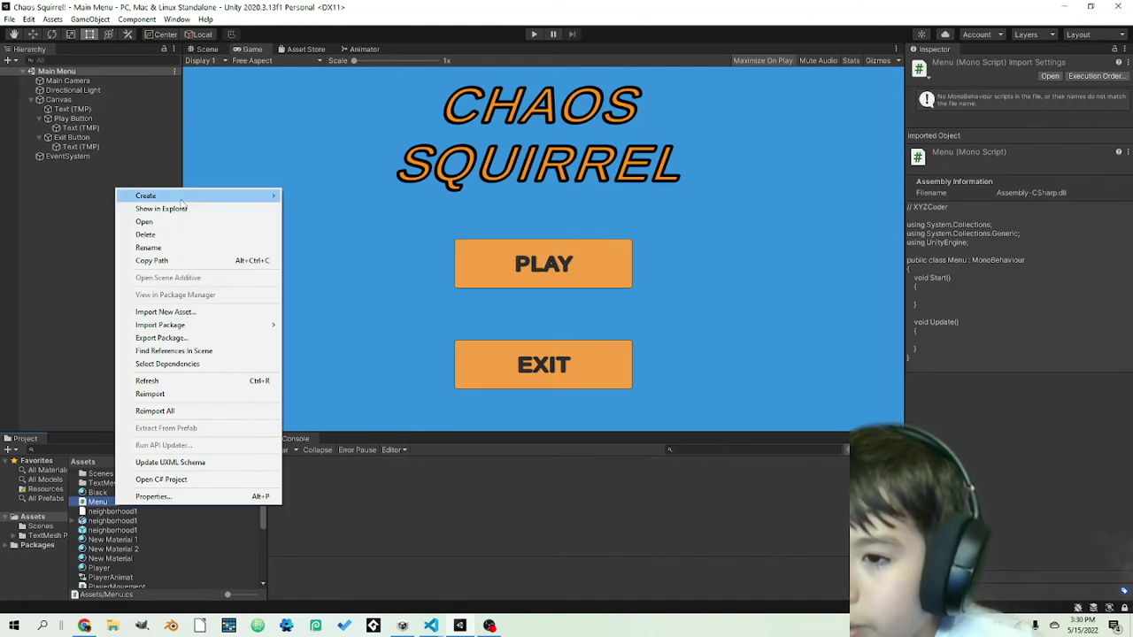
{"action": "key", "text": "Escape"}
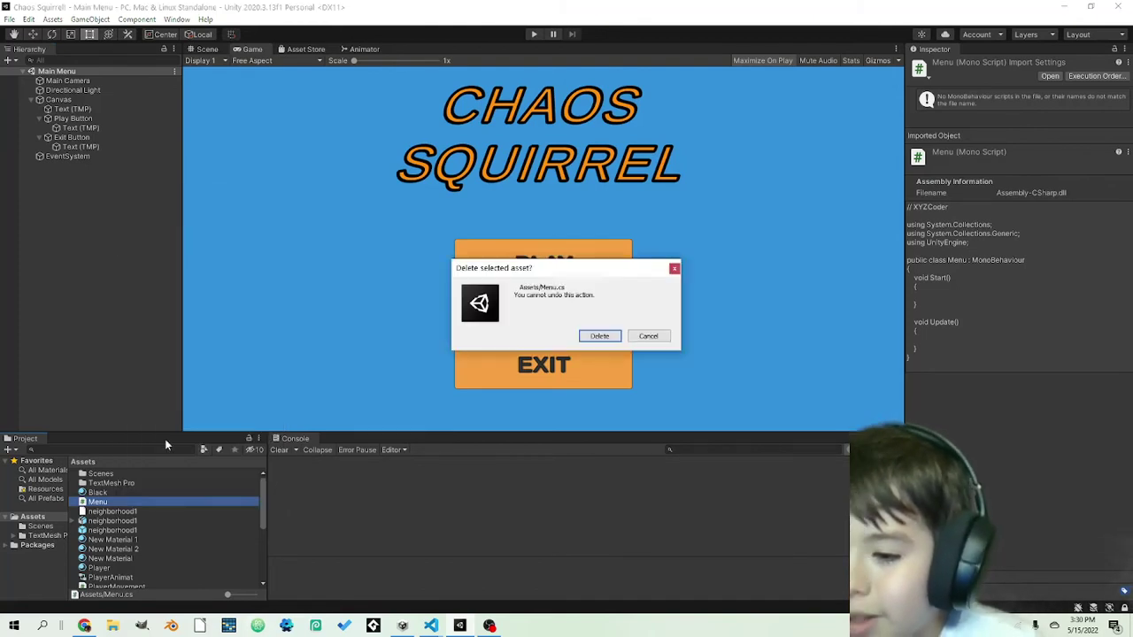
{"action": "left_click", "coordinate": [605, 334]}
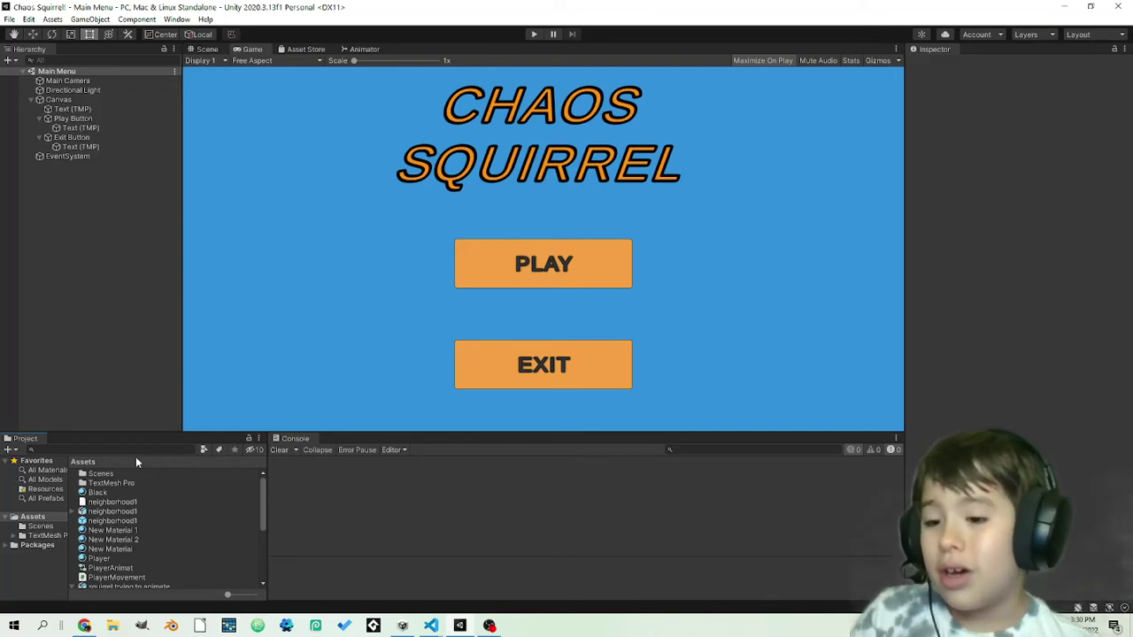
Step: Create a C# script named MainMenu in the Assets folder
{"action": "left_click", "coordinate": [8, 450]}
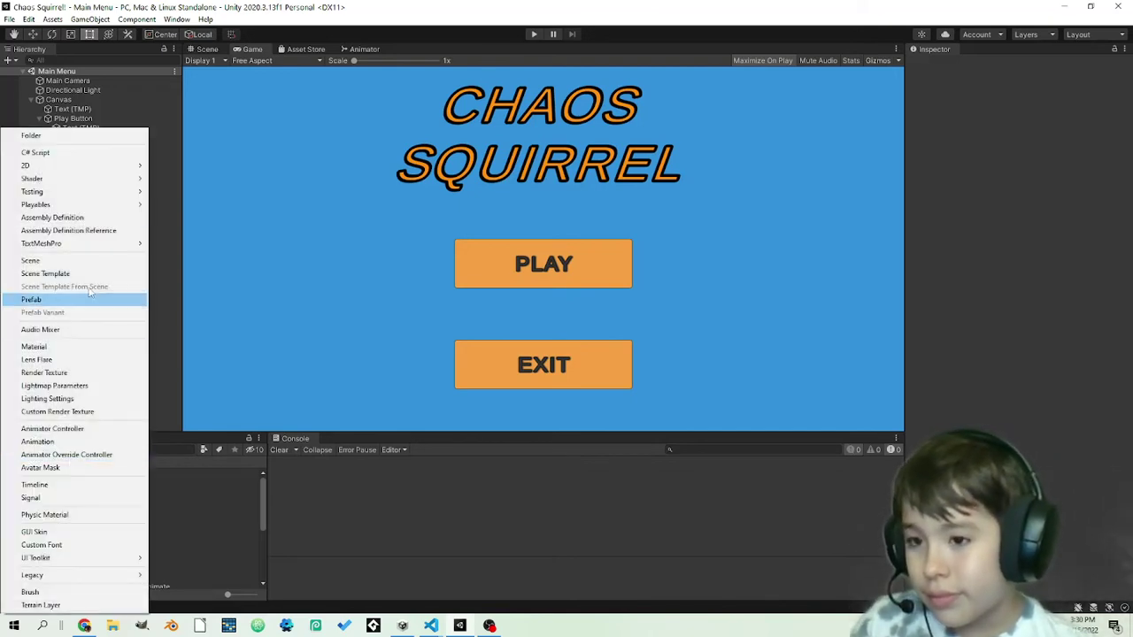
{"action": "left_click", "coordinate": [110, 154]}
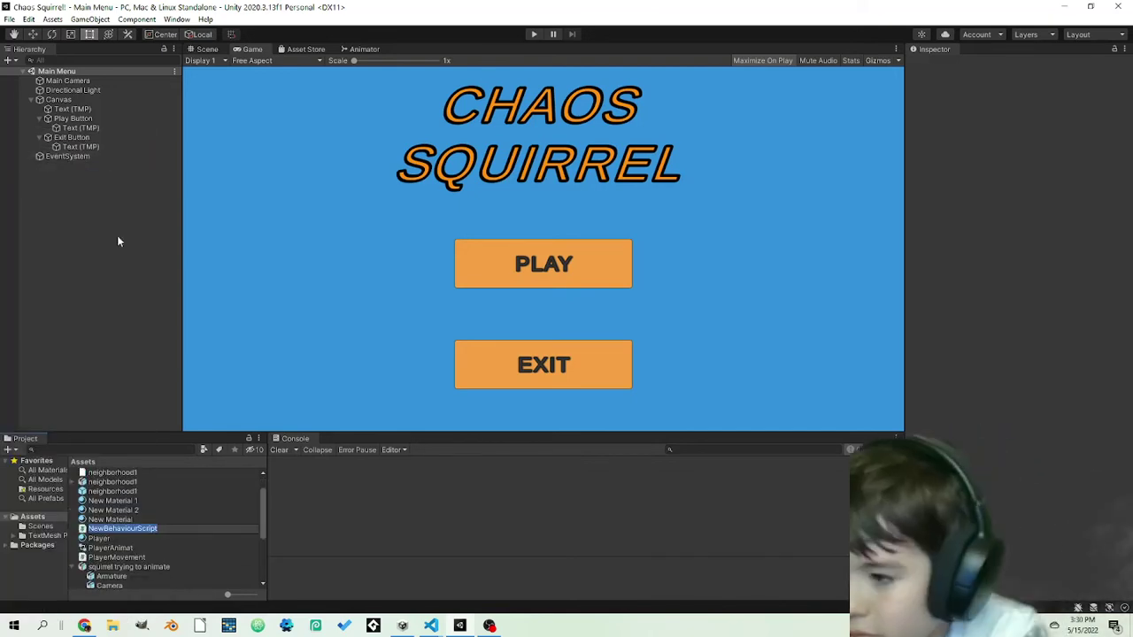
{"action": "type", "text": "Main"}
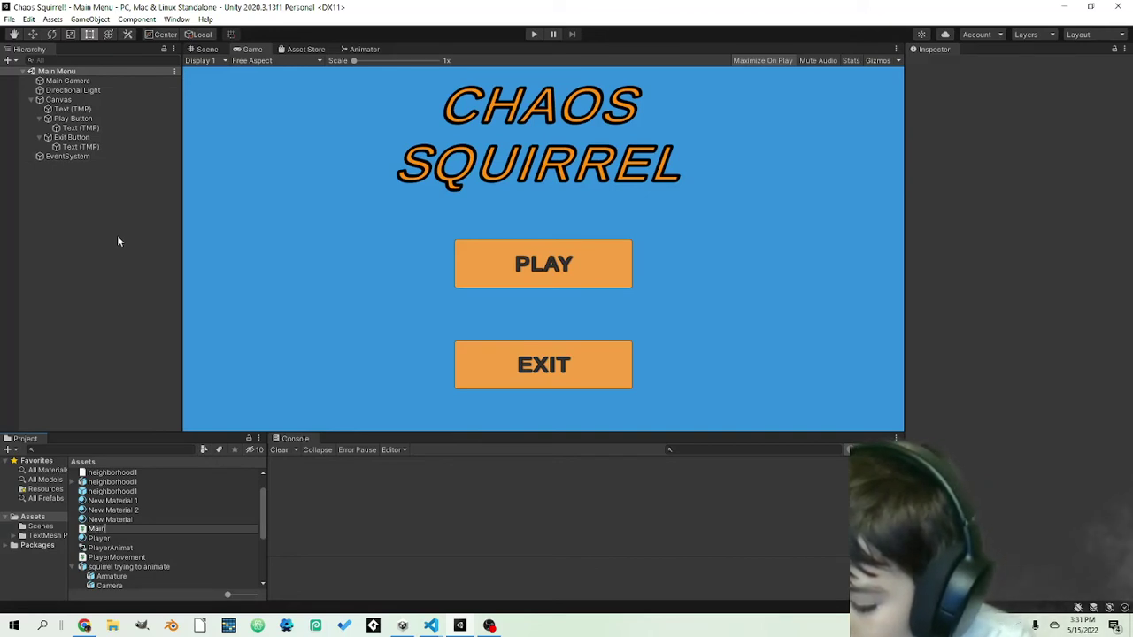
{"action": "type", "text": "Menu"}
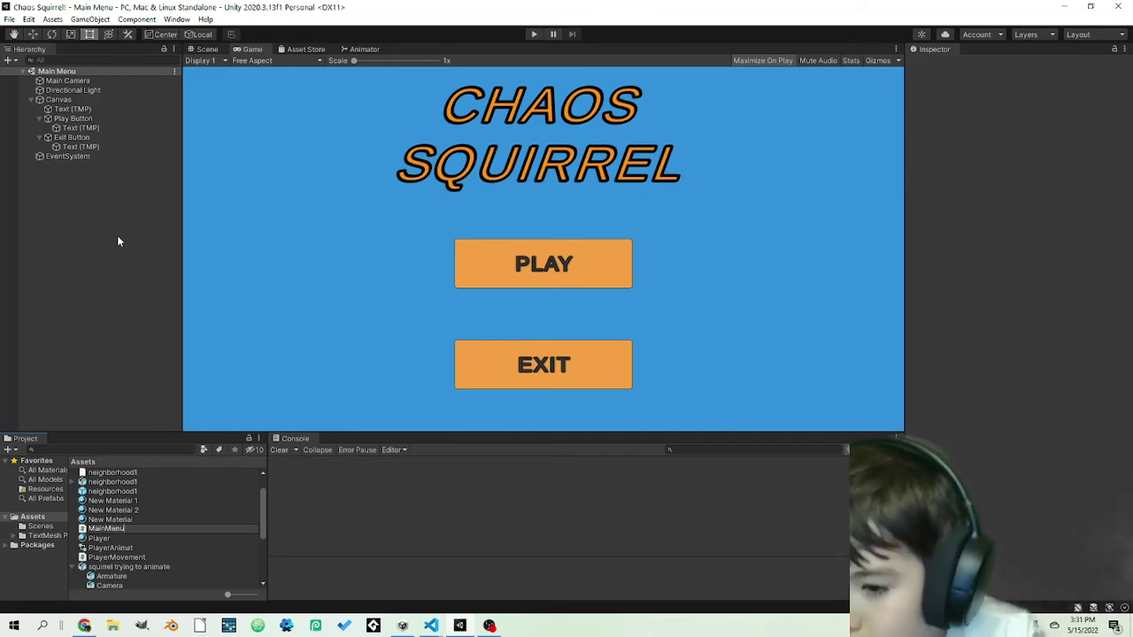
{"action": "key", "text": "Return"}
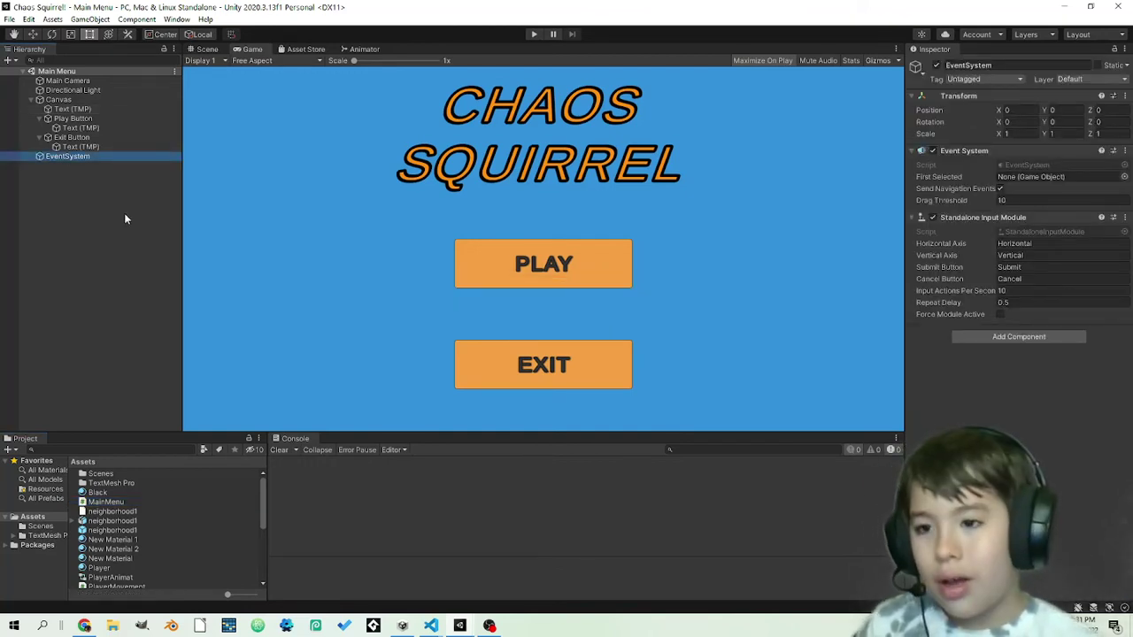
Step: Add an empty GameObject named Menu Manager to the Main Menu scene
{"action": "right_click", "coordinate": [127, 219]}
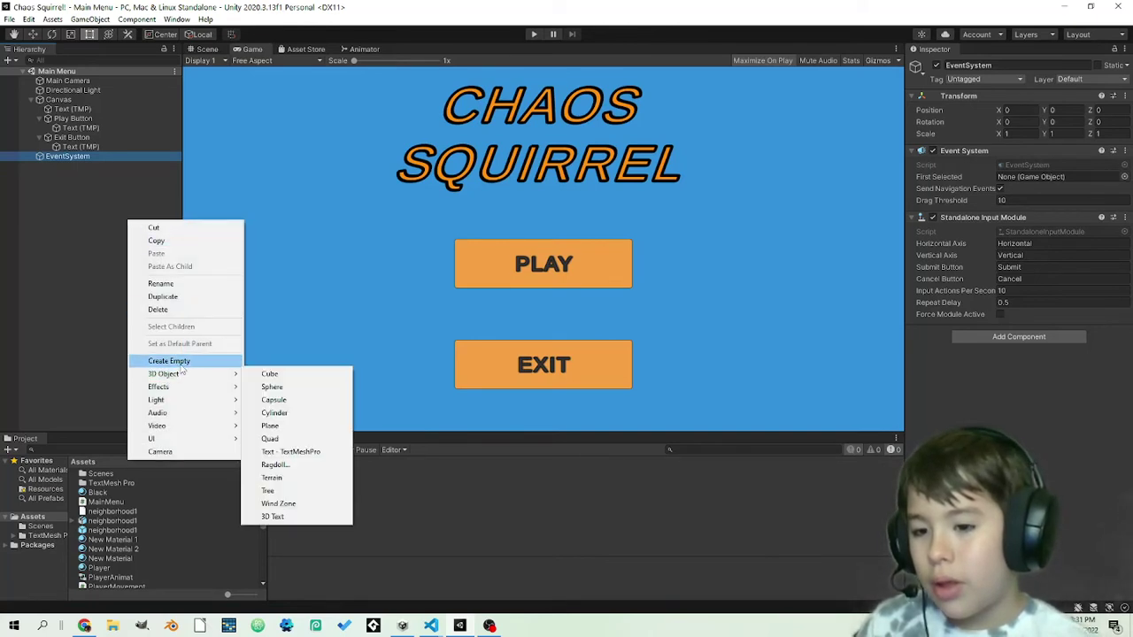
{"action": "left_click", "coordinate": [168, 360]}
{"action": "type", "text": "M"}
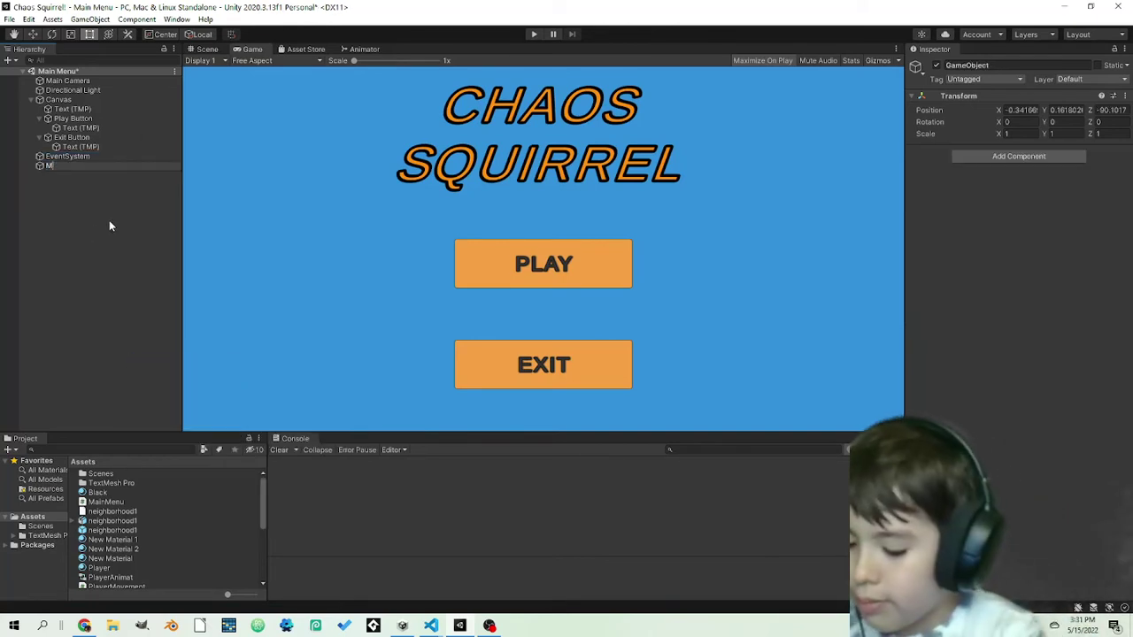
{"action": "type", "text": "enu Ma"}
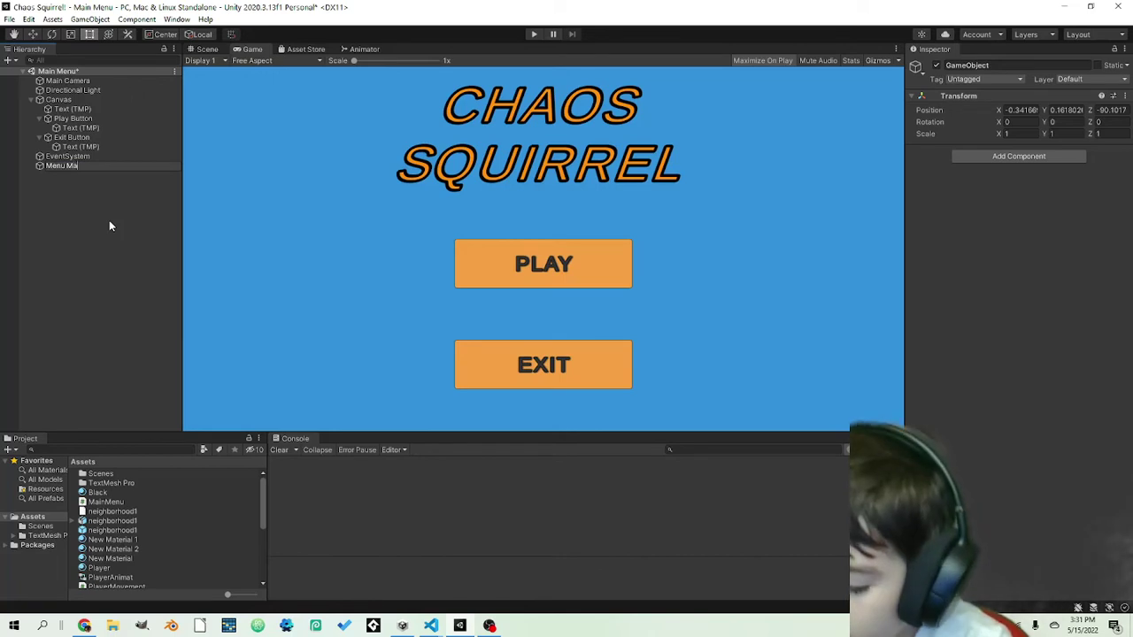
{"action": "type", "text": "nager"}
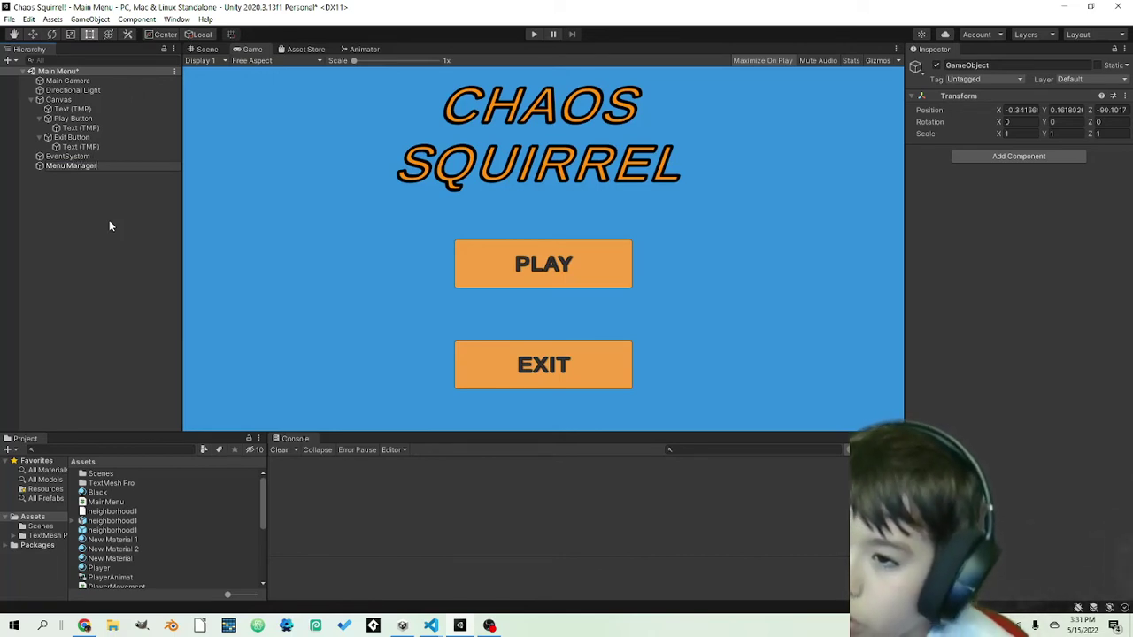
{"action": "key", "text": "Return"}
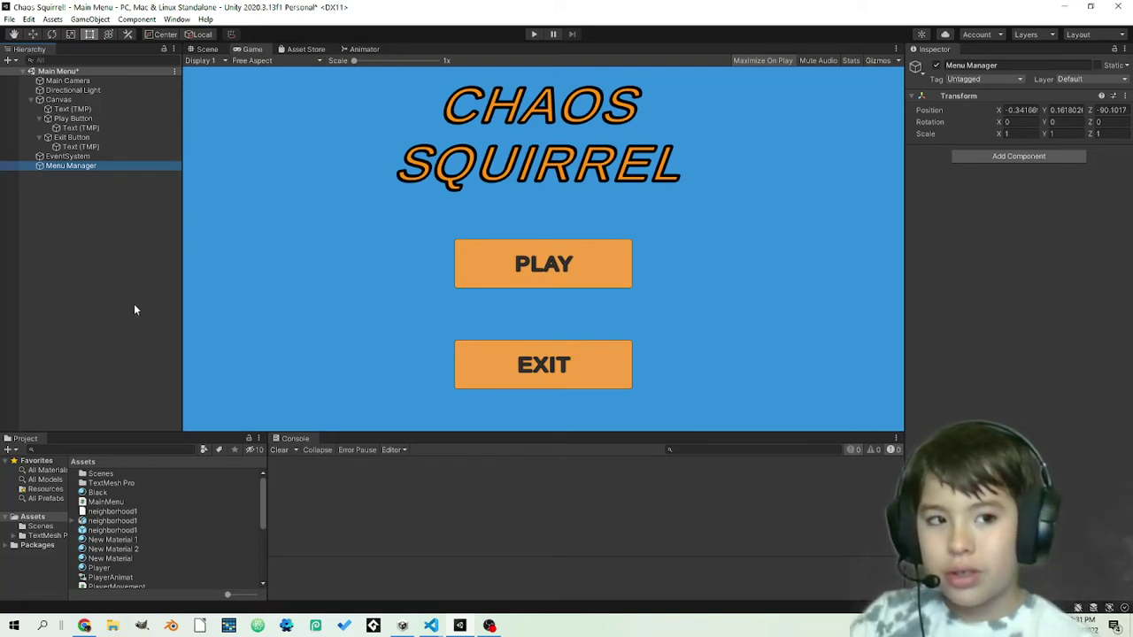
Step: Set the Menu Manager's position to 0, 0, 0 and attach the MainMenu script to it, saving the scene
{"action": "left_click", "coordinate": [1022, 109]}
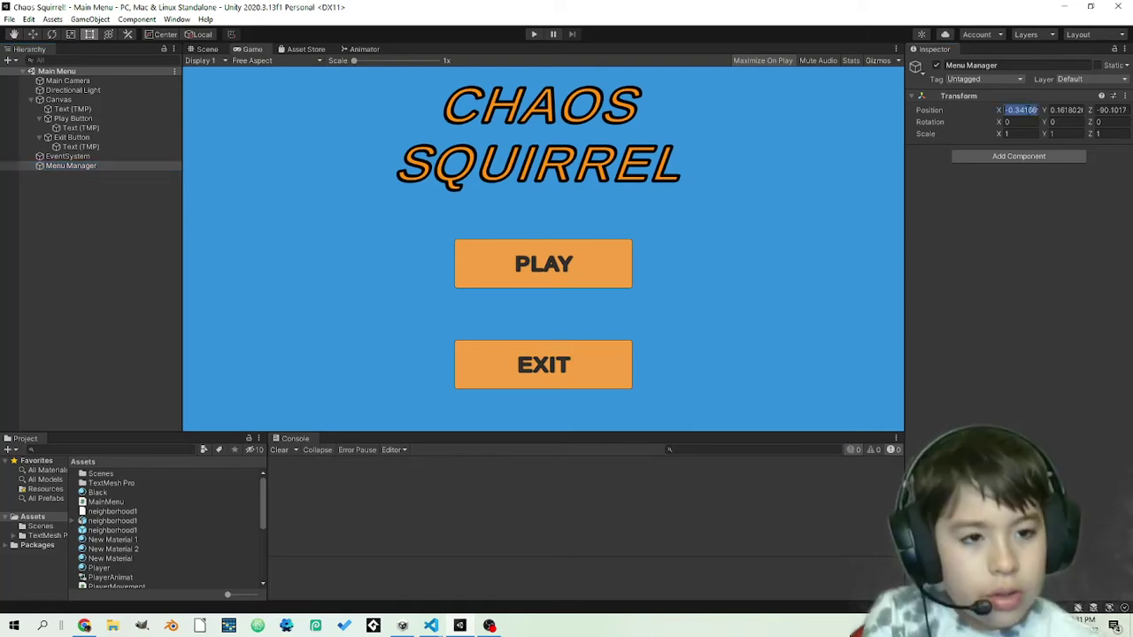
{"action": "type", "text": "0"}
{"action": "key", "text": "Tab"}
{"action": "type", "text": "0"}
{"action": "key", "text": "Tab"}
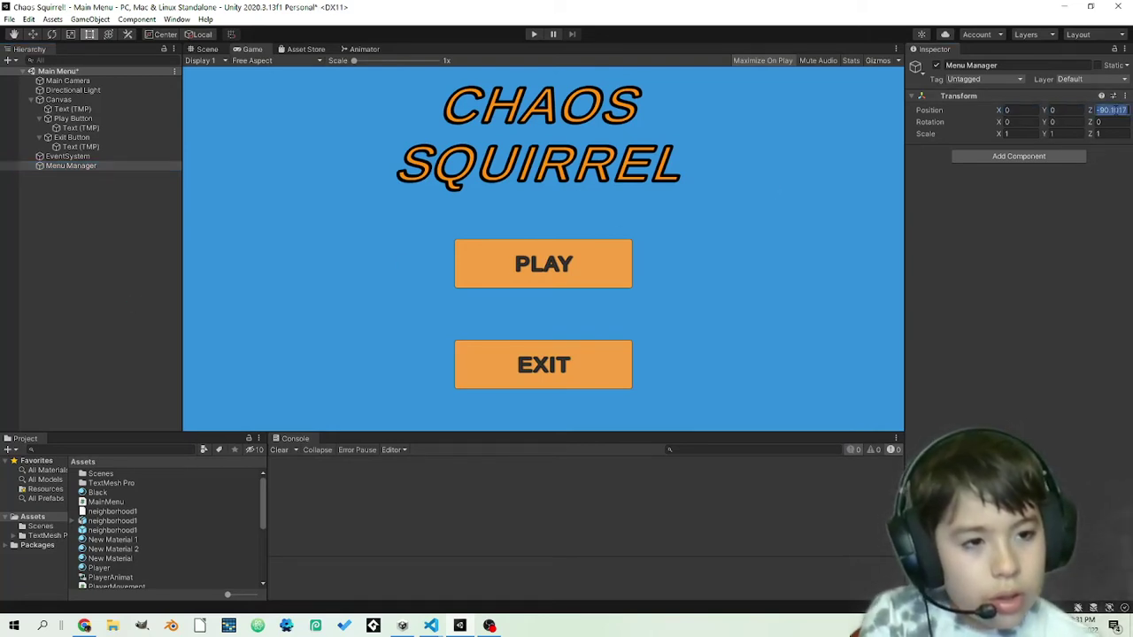
{"action": "type", "text": "0"}
{"action": "key", "text": "Return"}
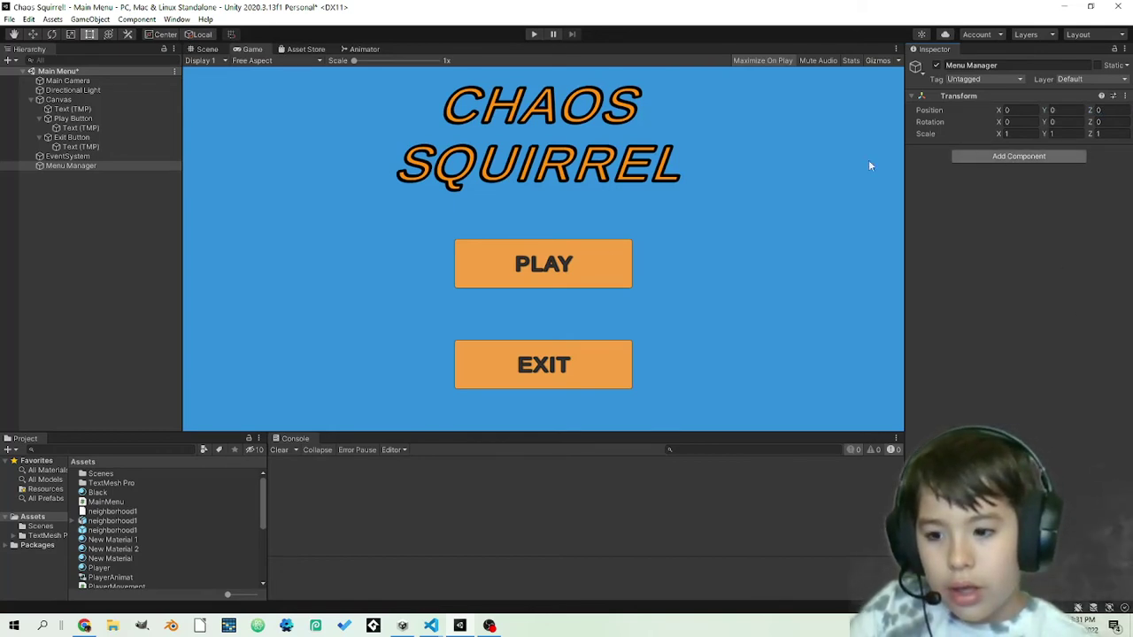
{"action": "left_click_drag", "start_coordinate": [130, 496], "coordinate": [1017, 293]}
{"action": "key", "text": "ctrl+s"}
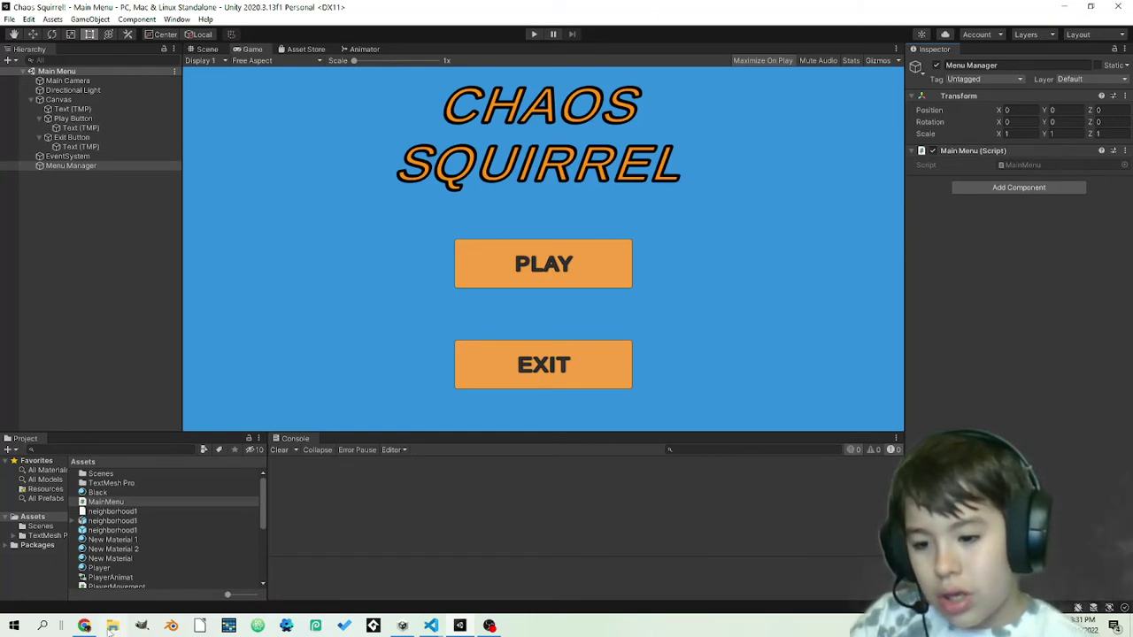
Step: Open the MainMenu script in Visual Studio Code with its window maximized and close the Untitled-1 file
{"action": "left_click", "coordinate": [104, 502]}
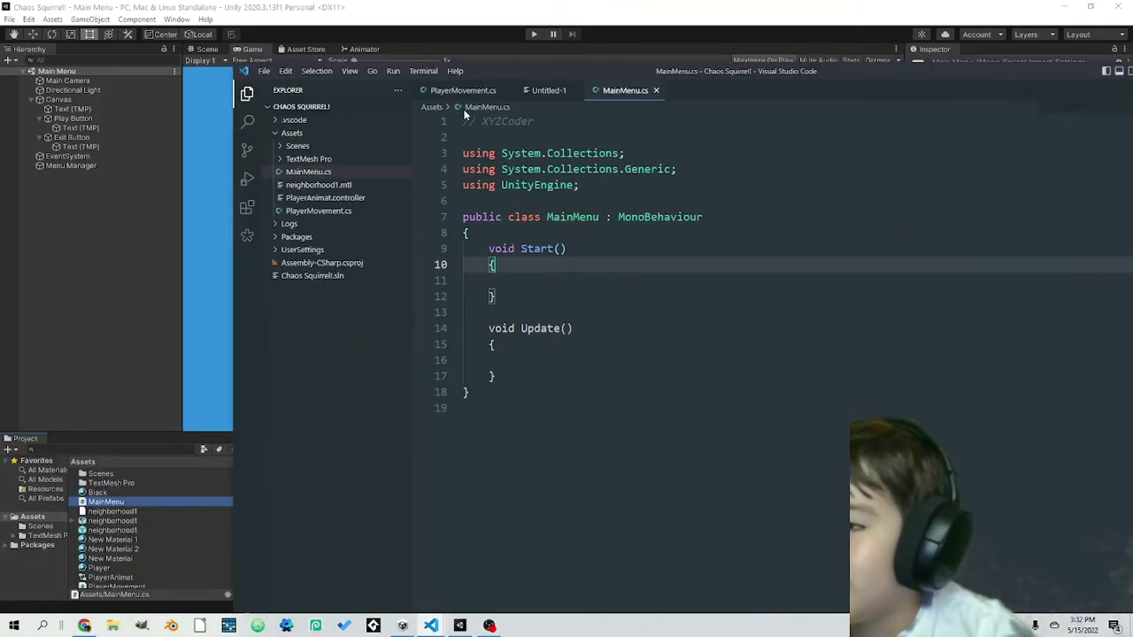
{"action": "left_click_drag", "start_coordinate": [519, 77], "coordinate": [422, 101]}
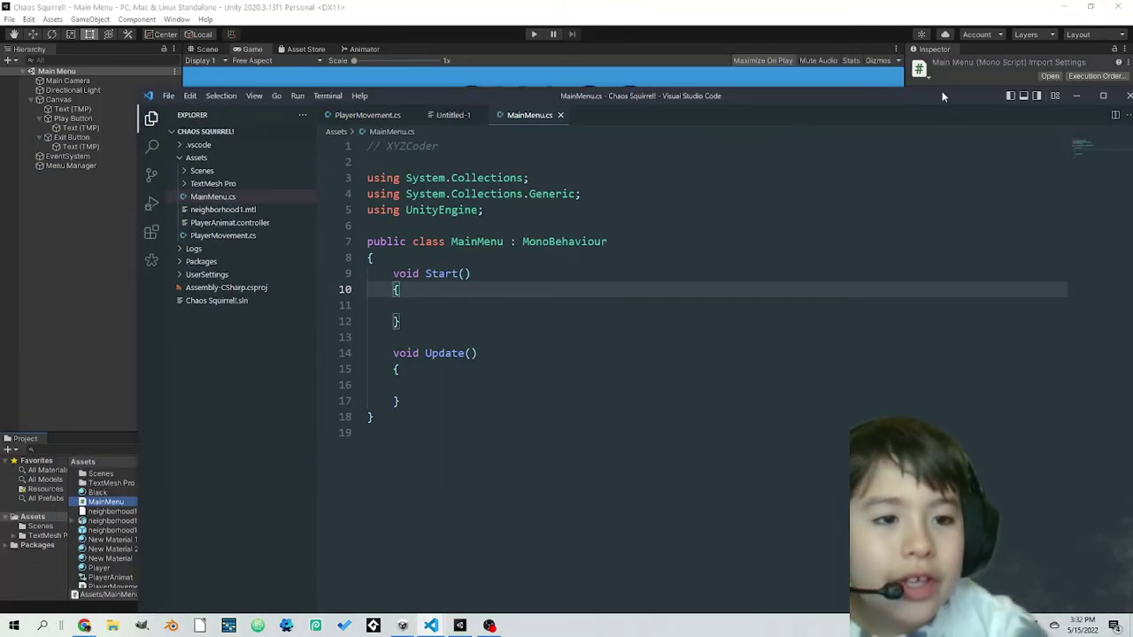
{"action": "left_click", "coordinate": [1076, 95]}
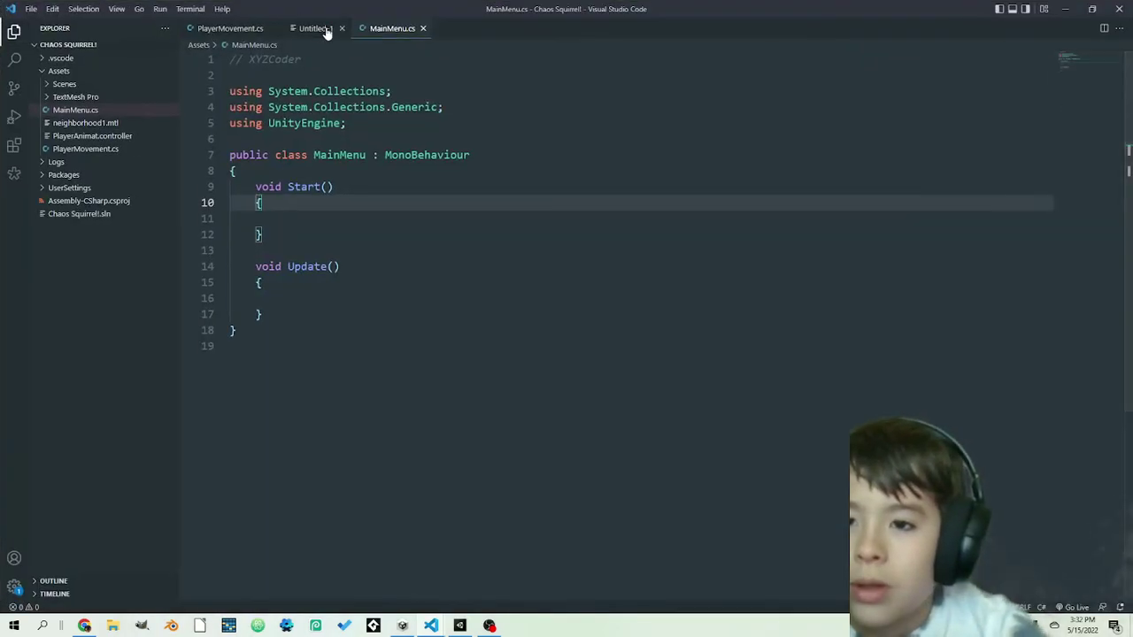
{"action": "left_click", "coordinate": [342, 28]}
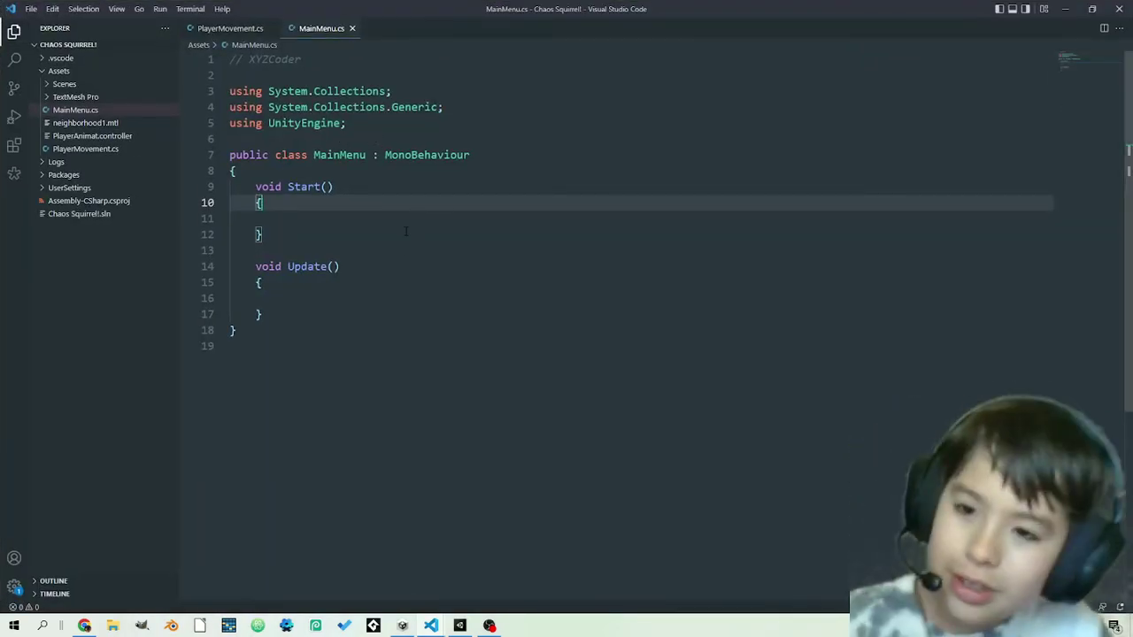
Step: Remove the Start and Update methods from the MainMenu class, leaving a blank line in its body
{"action": "left_click_drag", "start_coordinate": [292, 315], "coordinate": [249, 168]}
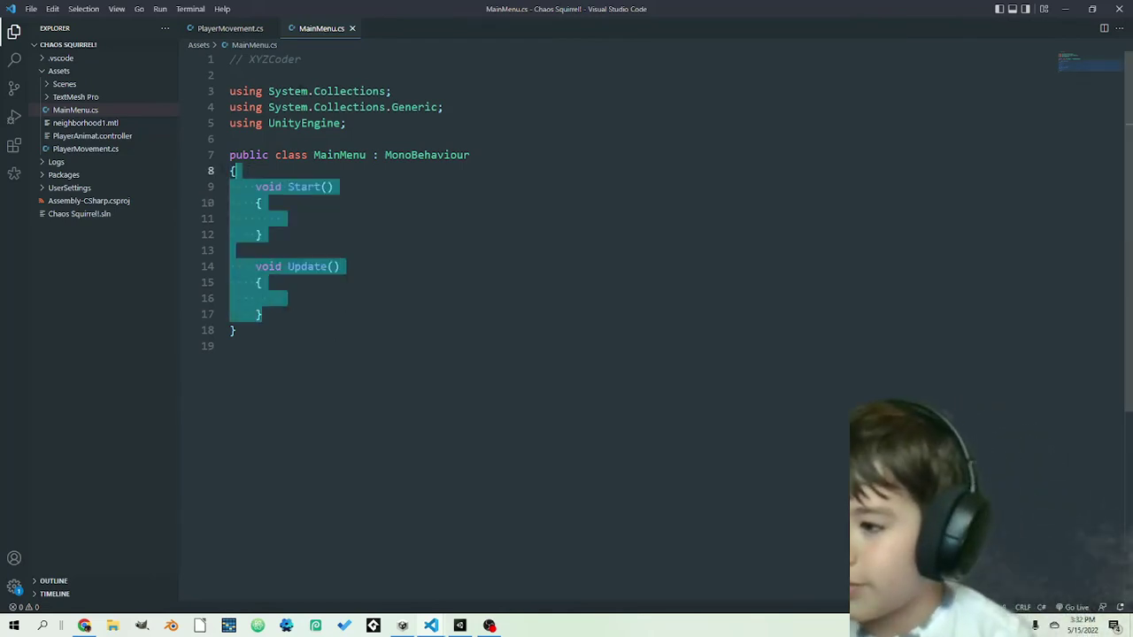
{"action": "key", "text": "BackSpace"}
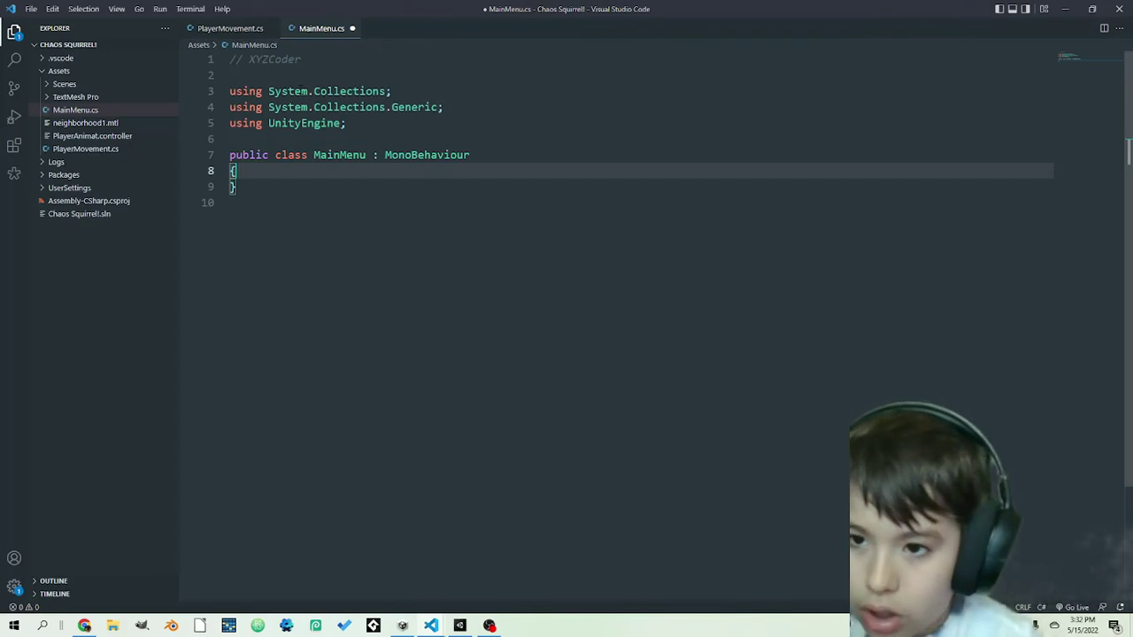
{"action": "key", "text": "Return"}
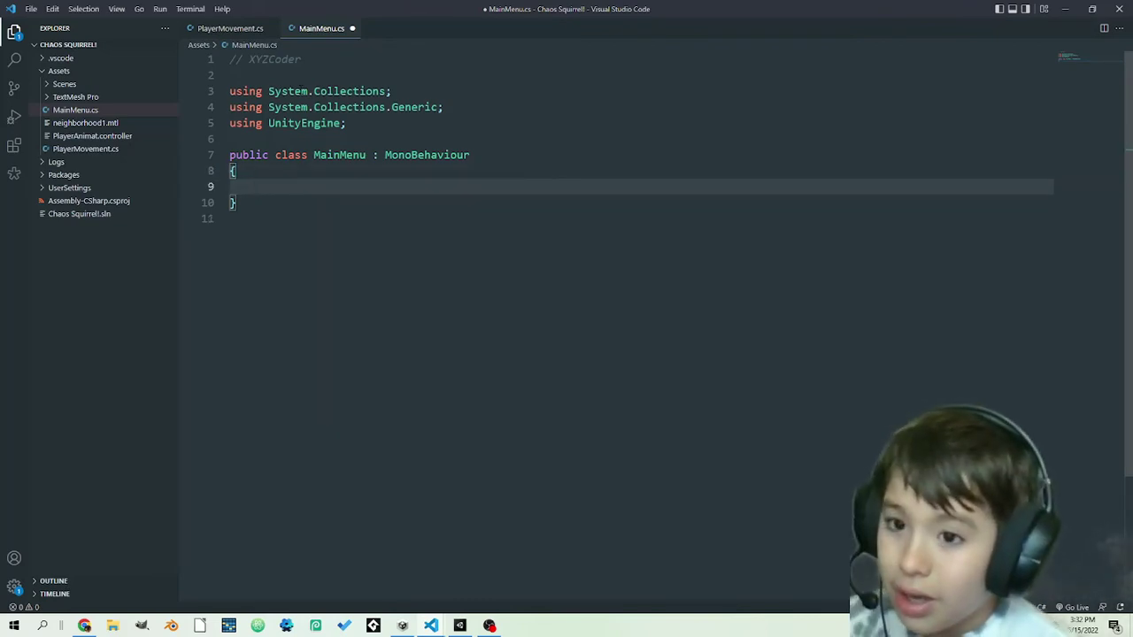
Step: Declare a void Play() method with an empty pair of braces inside the MainMenu class
{"action": "type", "text": "void"}
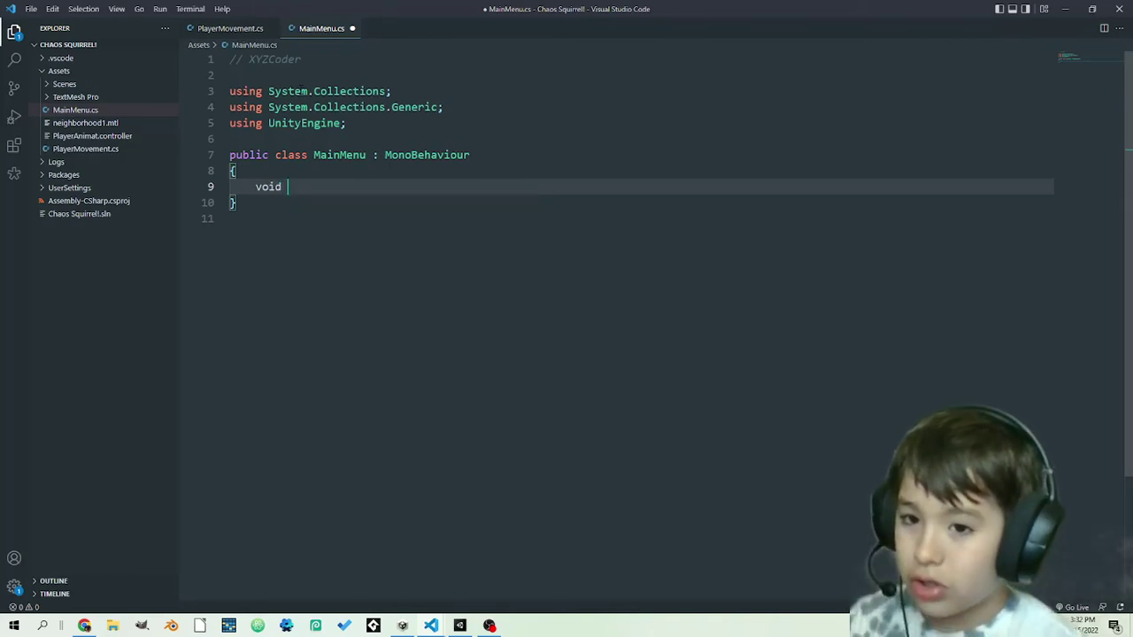
{"action": "type", "text": " M"}
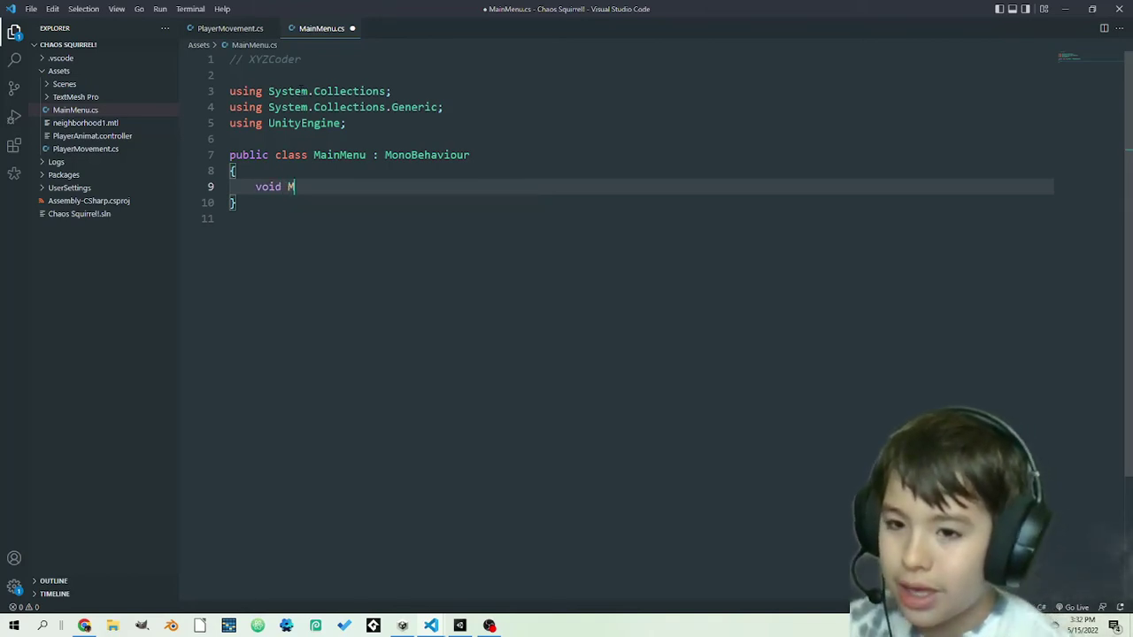
{"action": "type", "text": "a"}
{"action": "key", "text": "BackSpace"}
{"action": "key", "text": "BackSpace"}
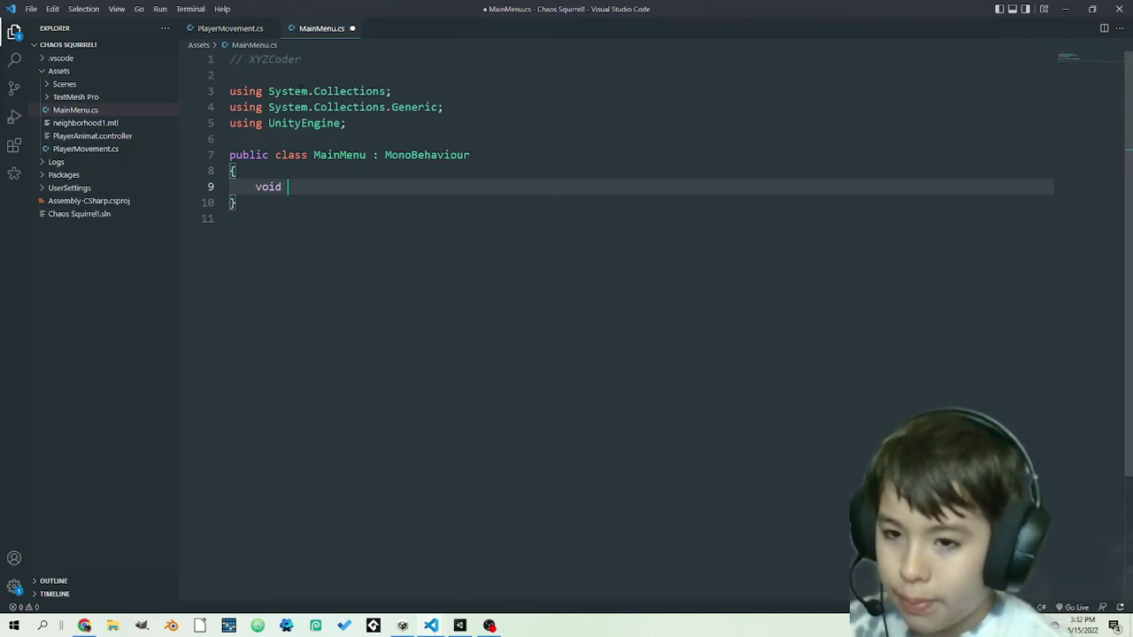
{"action": "type", "text": "Play("}
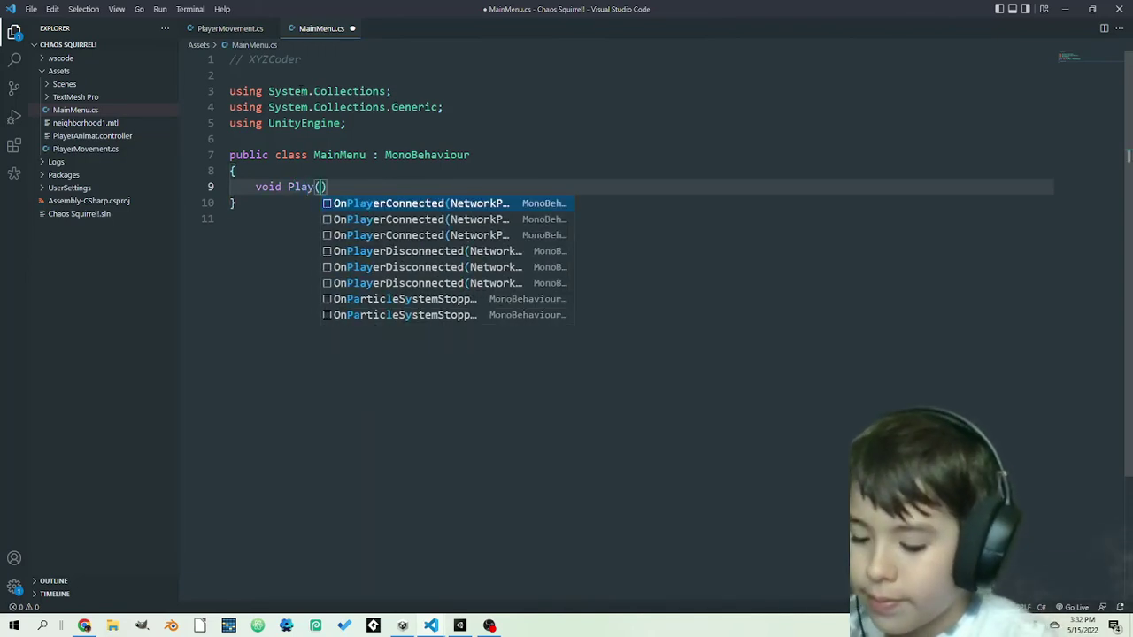
{"action": "type", "text": ") "}
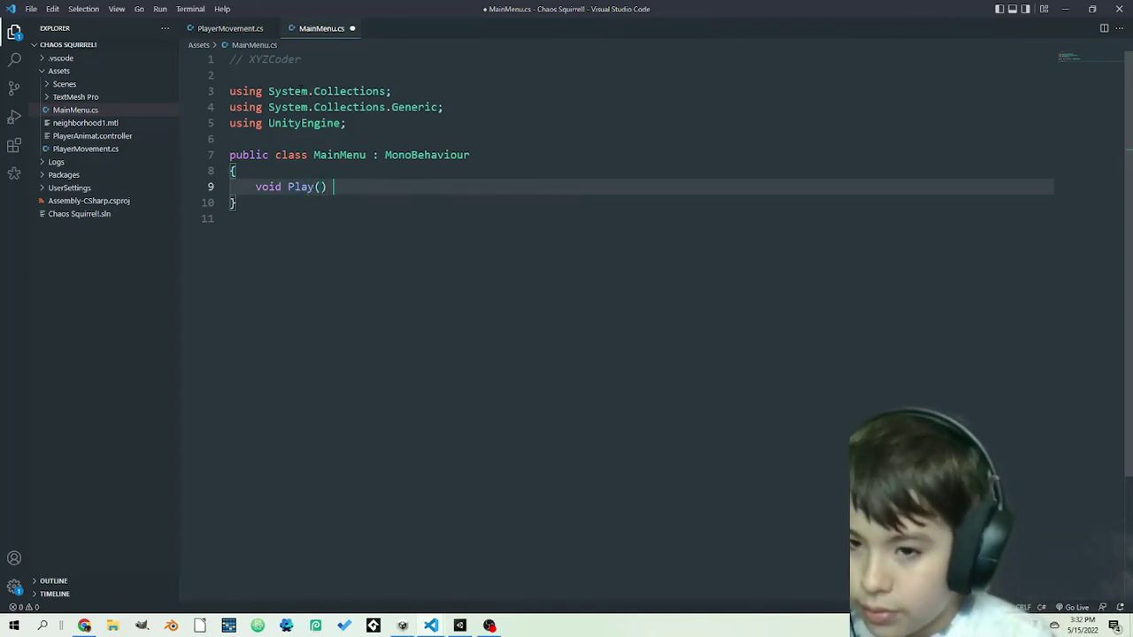
{"action": "type", "text": "P"}
{"action": "key", "text": "BackSpace"}
{"action": "type", "text": "{"}
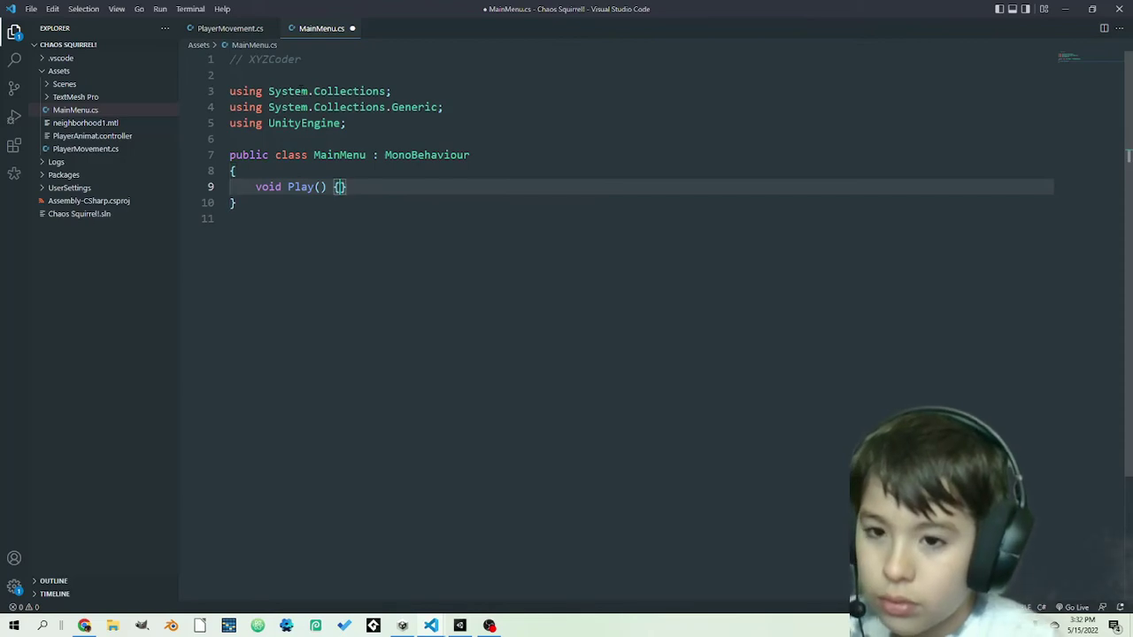
Step: Open up the Play method's braces onto separate lines and begin its body with "SceneManager."
{"action": "key", "text": "Return"}
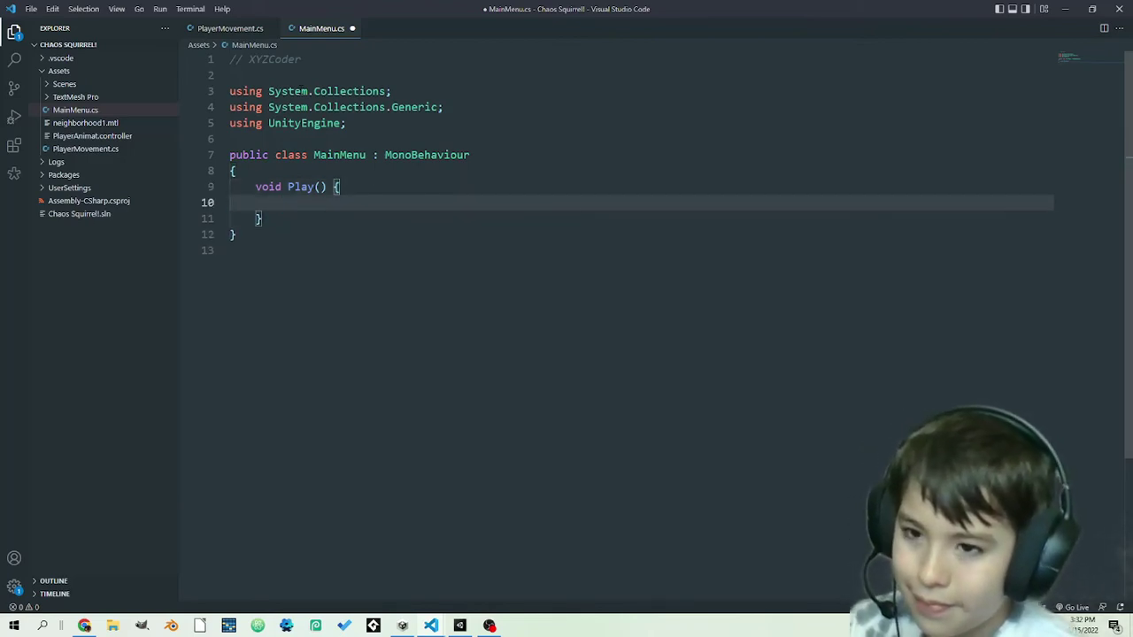
{"action": "type", "text": "Sce"}
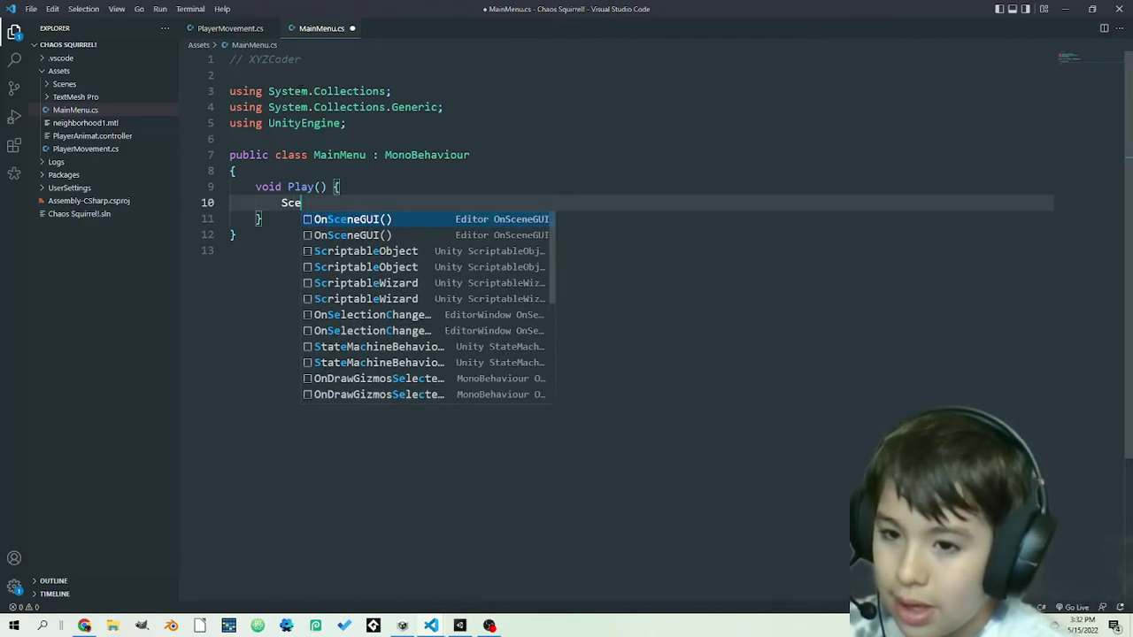
{"action": "type", "text": "neManager"}
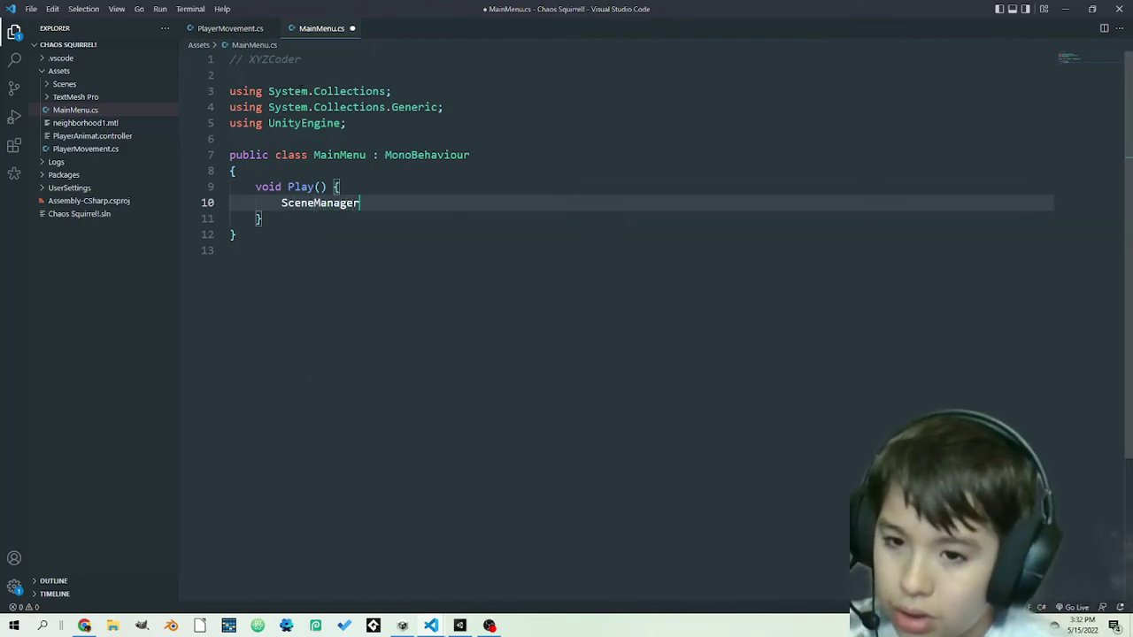
{"action": "type", "text": "."}
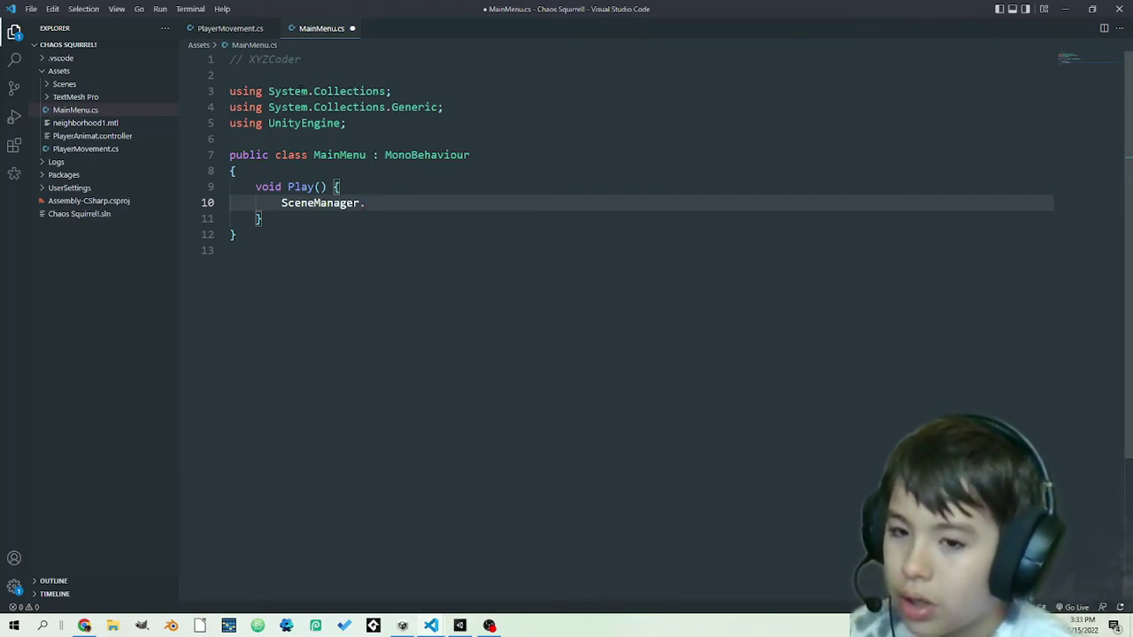
{"action": "type", "text": "na"}
{"action": "key", "text": "BackSpace"}
{"action": "key", "text": "BackSpace"}
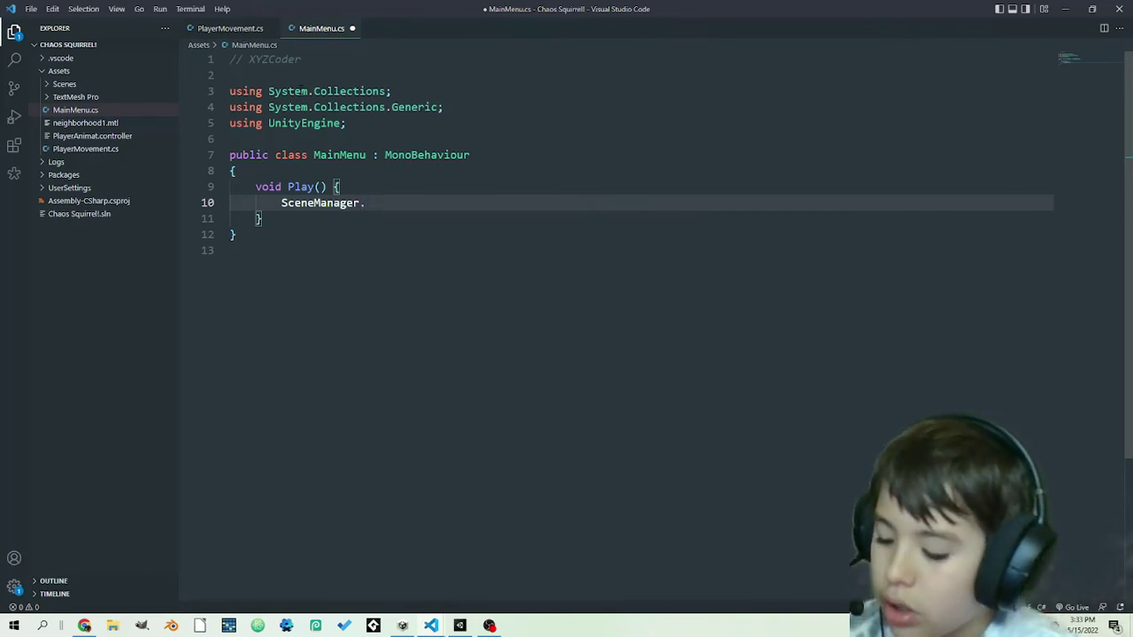
Step: Switch to Chrome and search the web in a new tab for "unity go to next scene"
{"action": "left_click", "coordinate": [84, 626]}
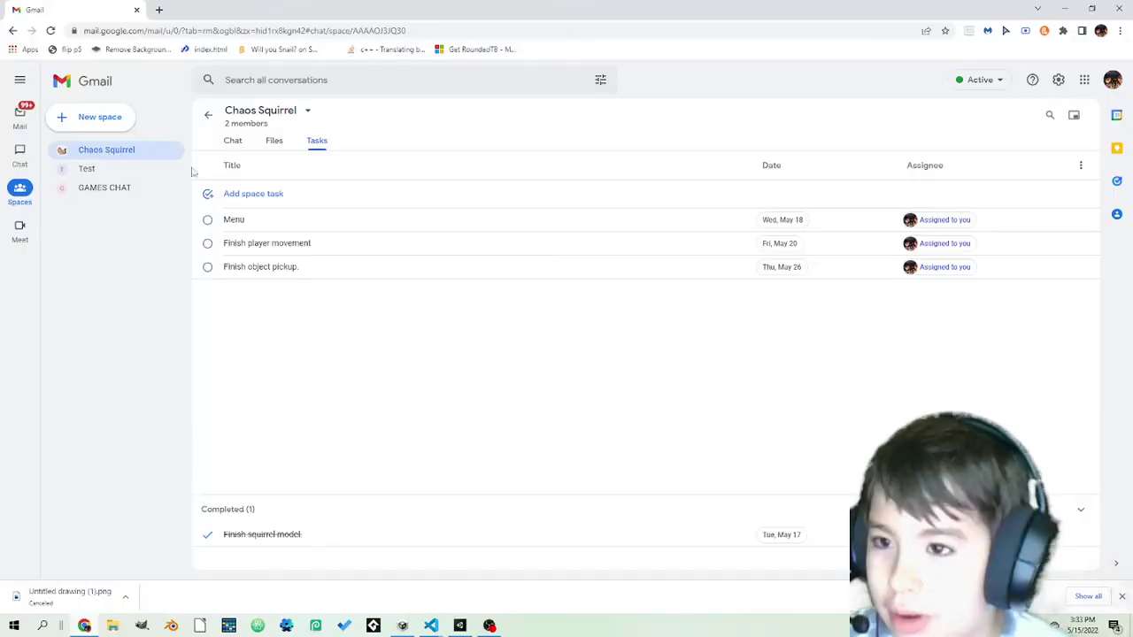
{"action": "left_click", "coordinate": [159, 9]}
{"action": "type", "text": "unity"}
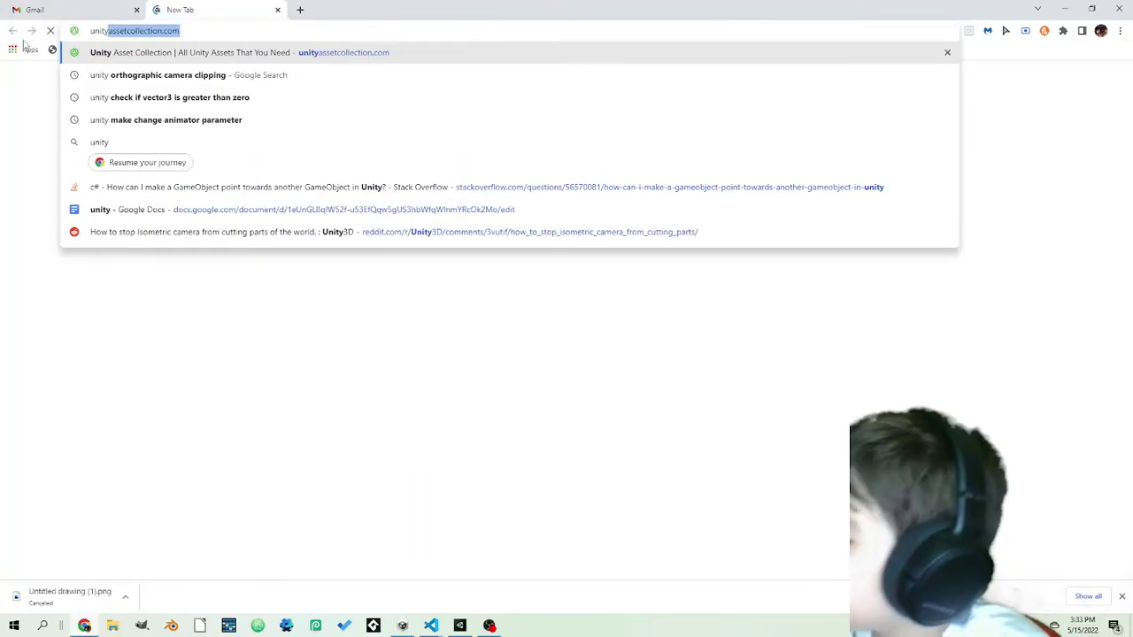
{"action": "type", "text": " sce"}
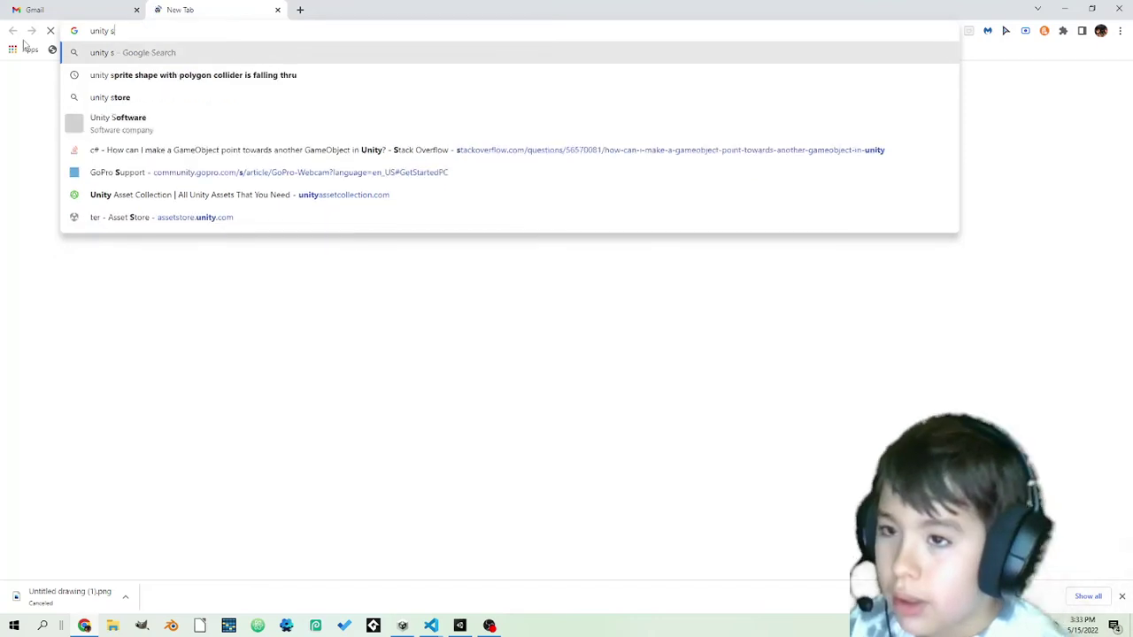
{"action": "key", "text": "BackSpace"}
{"action": "key", "text": "BackSpace"}
{"action": "key", "text": "BackSpace"}
{"action": "key", "text": "BackSpace"}
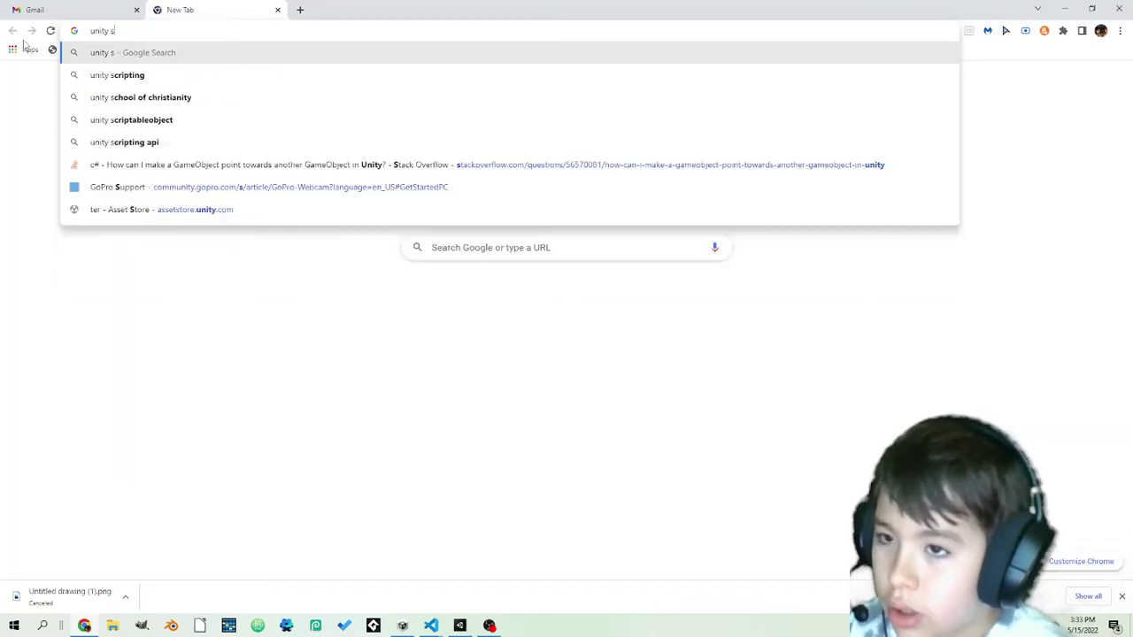
{"action": "type", "text": "go"}
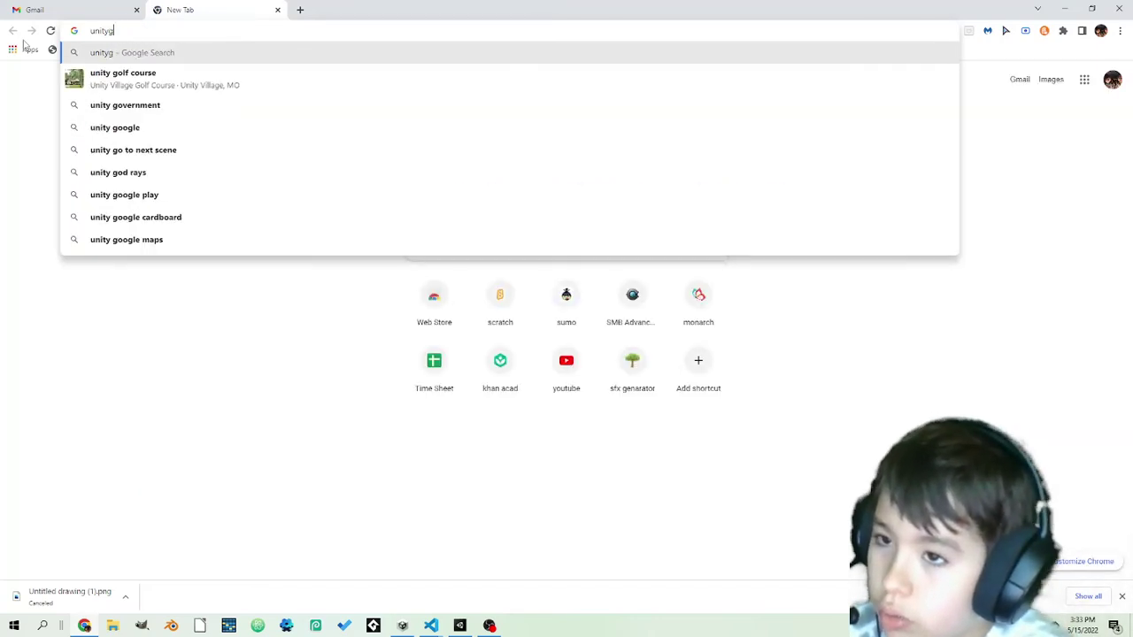
{"action": "key", "text": "BackSpace"}
{"action": "key", "text": "BackSpace"}
{"action": "type", "text": "go to"}
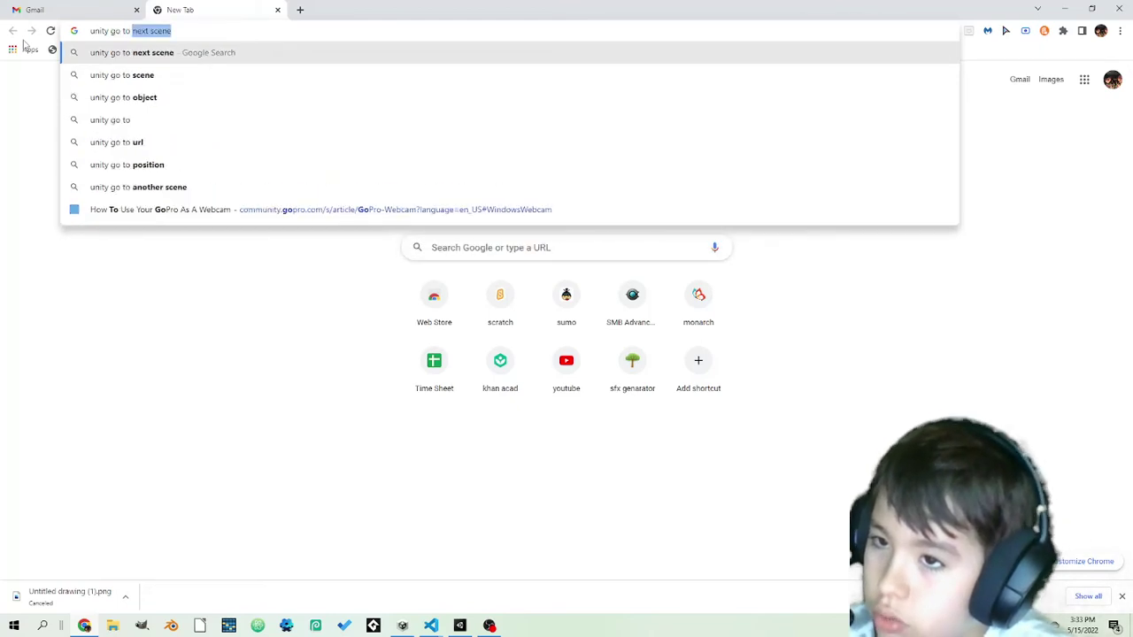
{"action": "key", "text": "Return"}
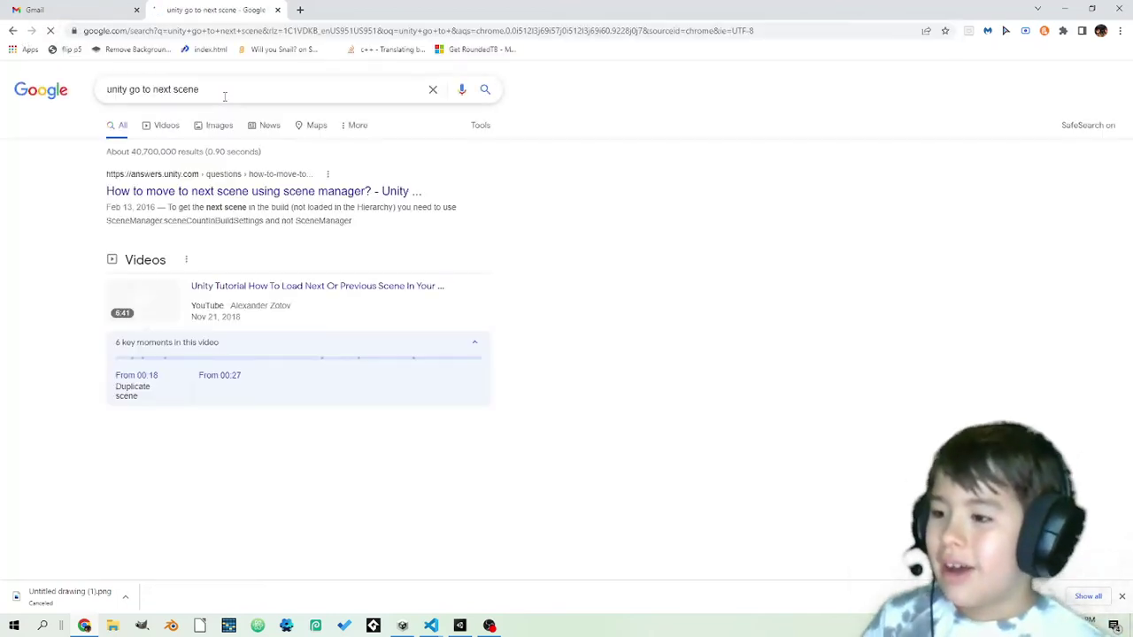
Step: Open the Unity Answers result on moving to the next scene using scene manager and examine its replies
{"action": "left_click", "coordinate": [262, 192]}
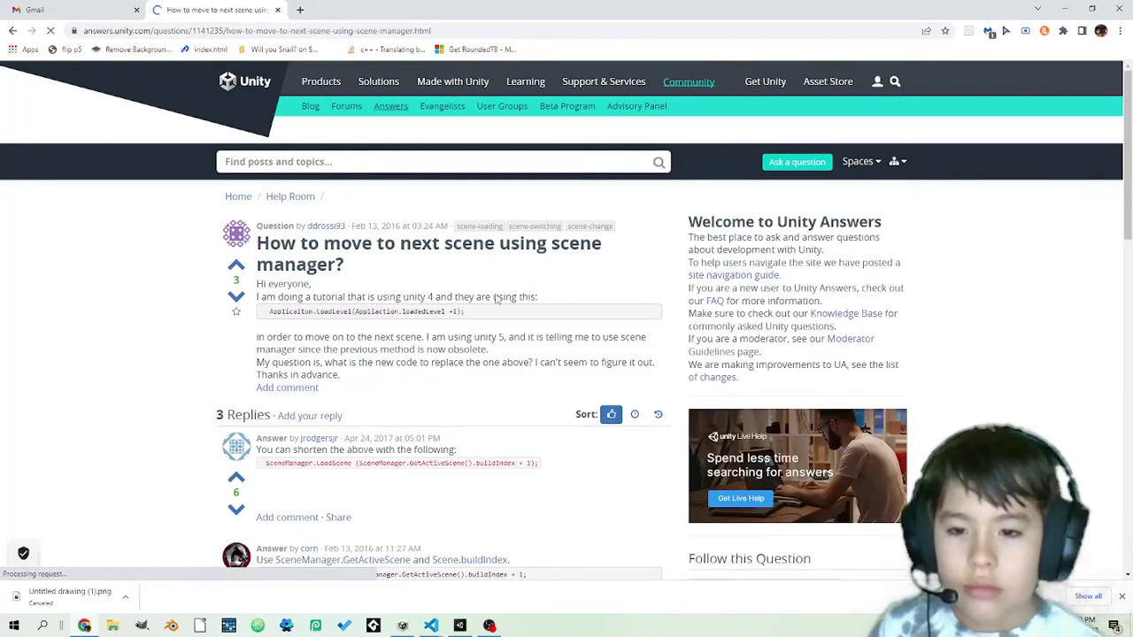
{"action": "left_click_drag", "start_coordinate": [337, 336], "coordinate": [256, 336]}
{"action": "scroll", "coordinate": [316, 294], "scroll_direction": "down", "scroll_amount": 2}
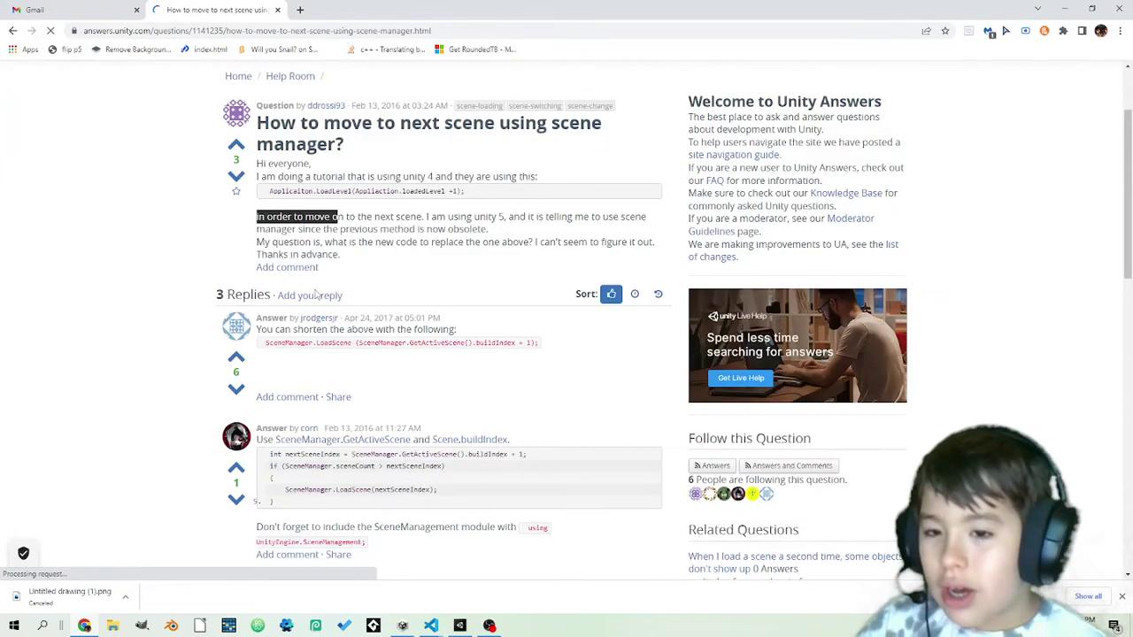
{"action": "left_click", "coordinate": [316, 295]}
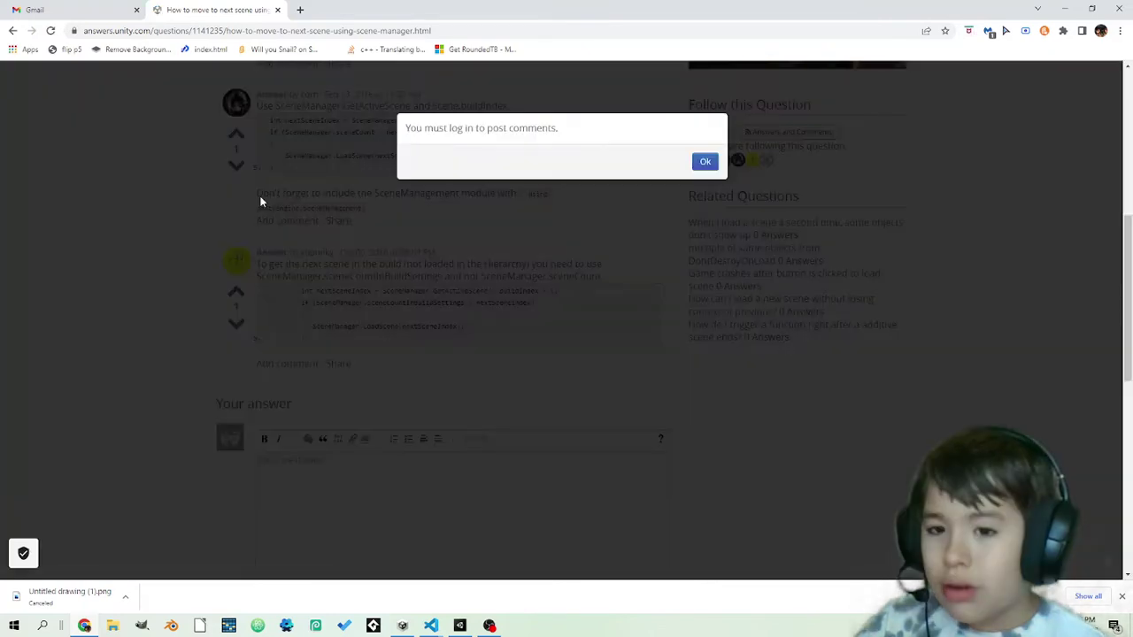
{"action": "left_click", "coordinate": [705, 161]}
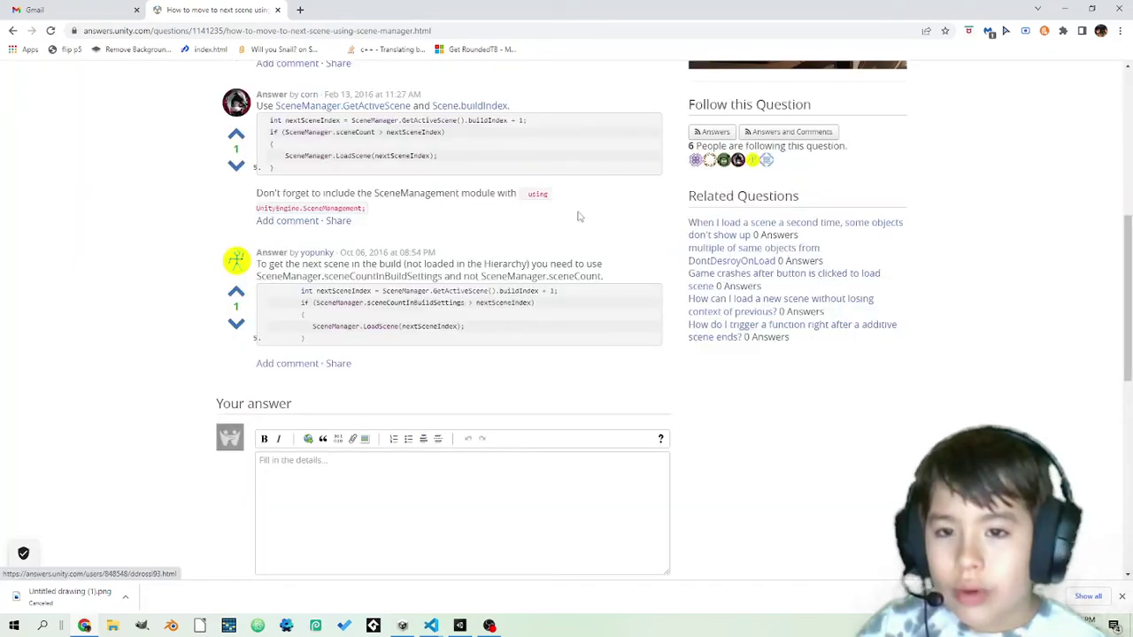
{"action": "scroll", "coordinate": [578, 216], "scroll_direction": "up", "scroll_amount": 2}
{"action": "left_click", "coordinate": [533, 240]}
{"action": "scroll", "coordinate": [534, 240], "scroll_direction": "up", "scroll_amount": 2}
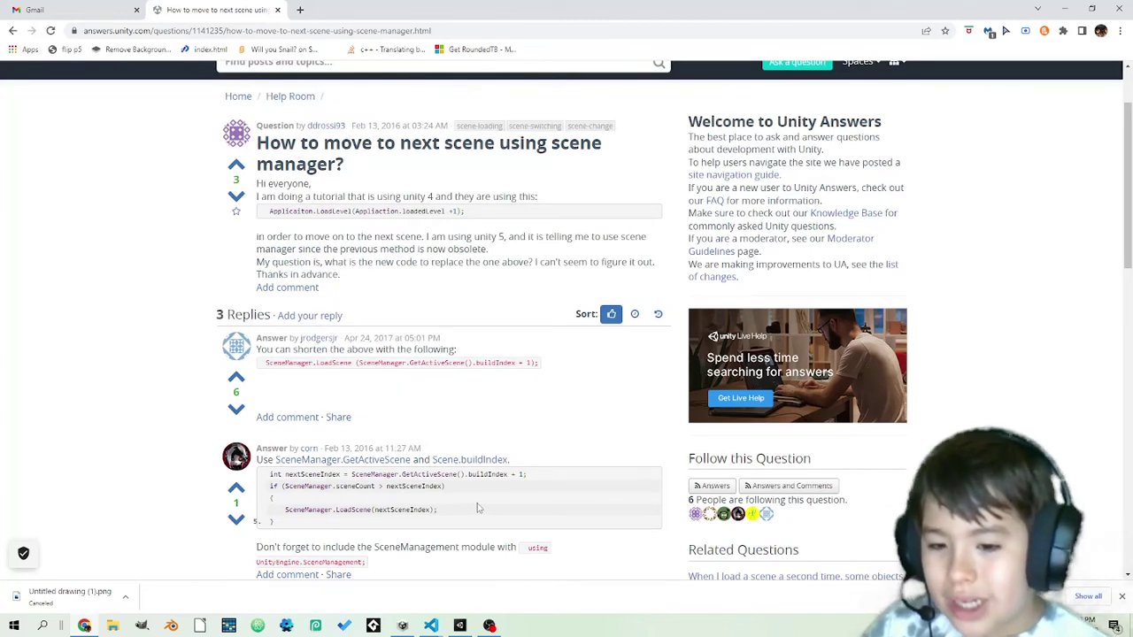
Step: Copy the line SceneManager.LoadScene (SceneManager.GetActiveScene().buildIndex + 1); from the first reply
{"action": "left_click_drag", "start_coordinate": [468, 514], "coordinate": [382, 507]}
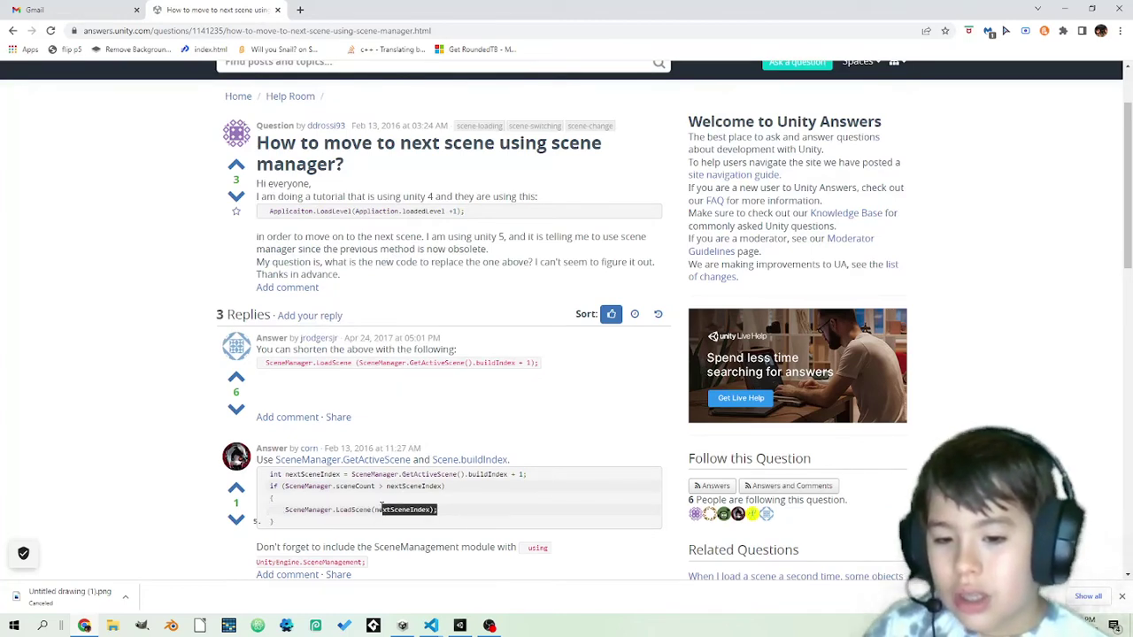
{"action": "double_click", "coordinate": [383, 510]}
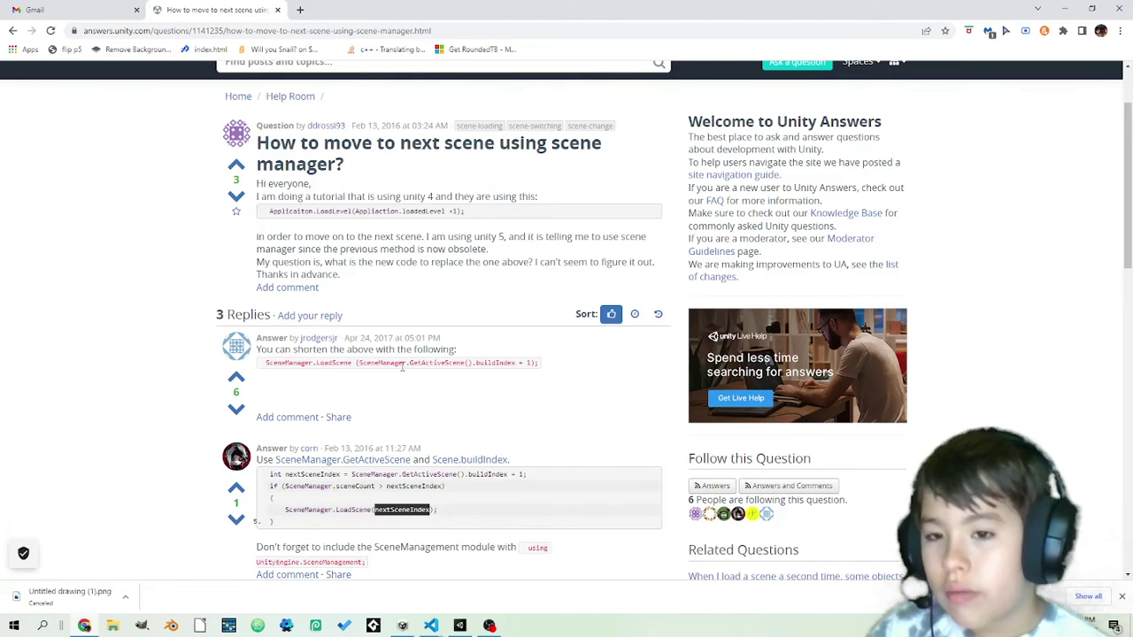
{"action": "left_click", "coordinate": [448, 510]}
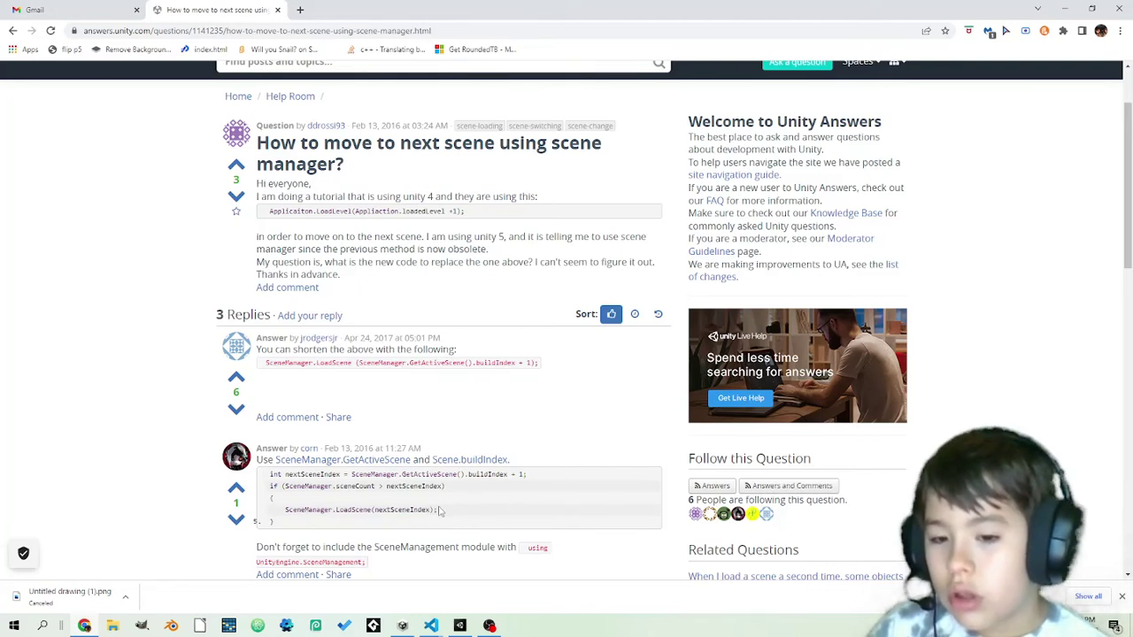
{"action": "left_click_drag", "start_coordinate": [448, 512], "coordinate": [285, 511]}
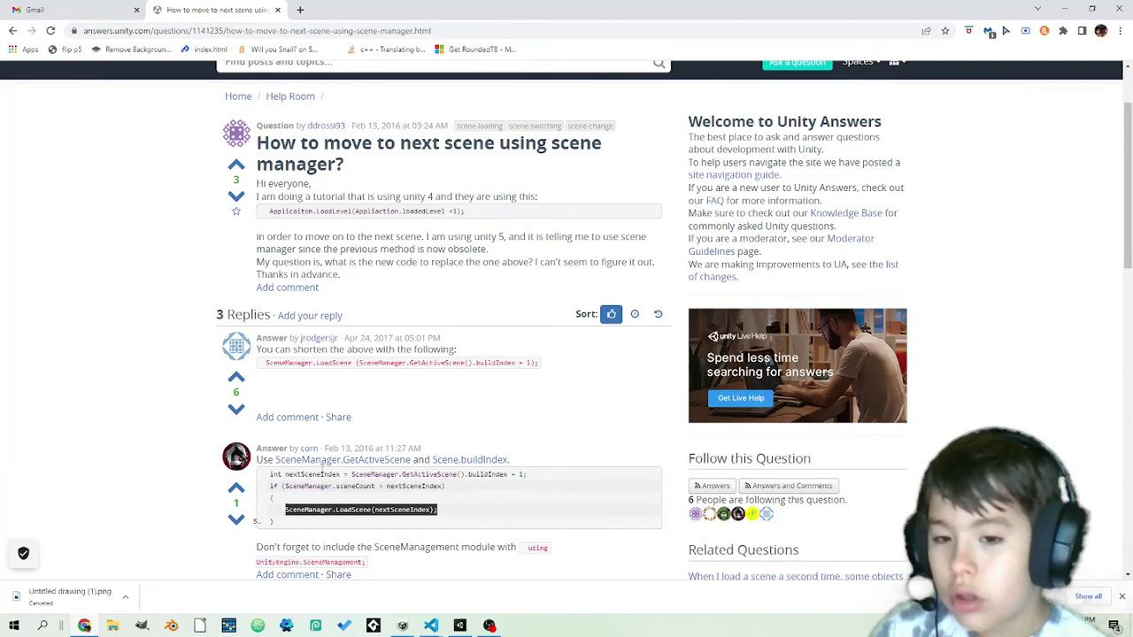
{"action": "left_click_drag", "start_coordinate": [541, 367], "coordinate": [264, 372]}
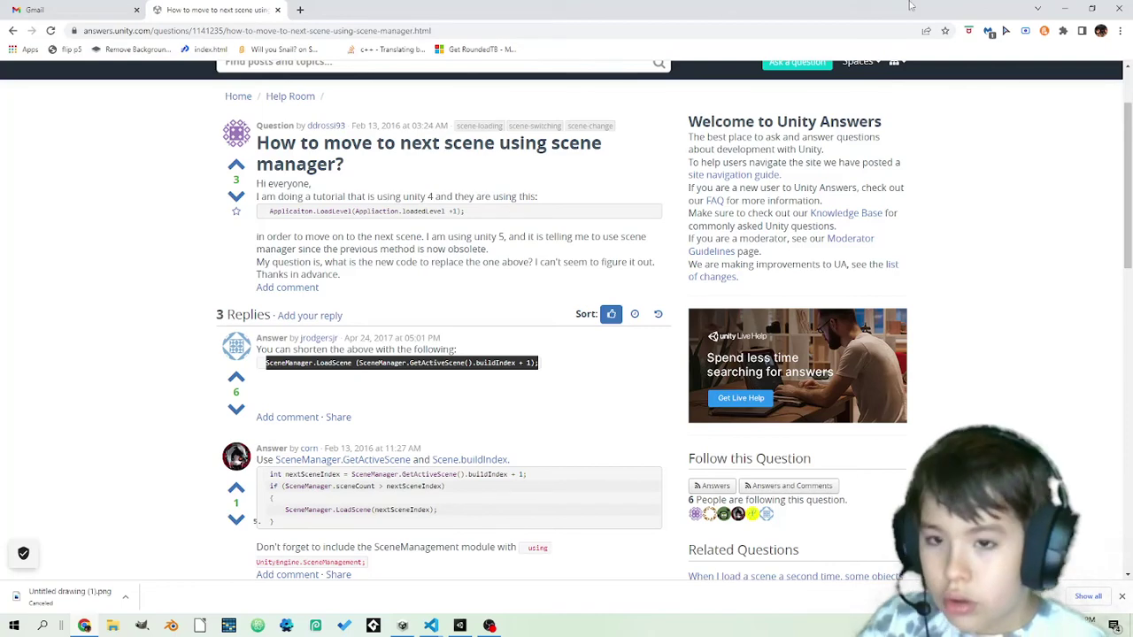
Step: Back in Visual Studio Code, add "using UnityEngine.SceneManagement;" below the UnityEngine directive and save the MainMenu script
{"action": "left_click", "coordinate": [1069, 7]}
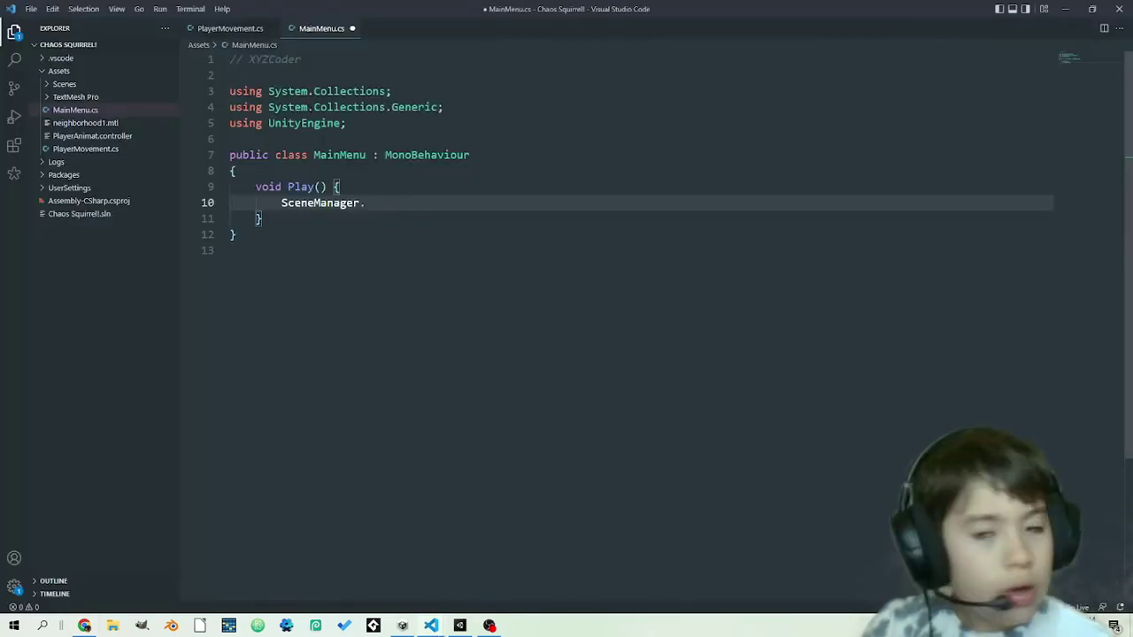
{"action": "left_click", "coordinate": [382, 124]}
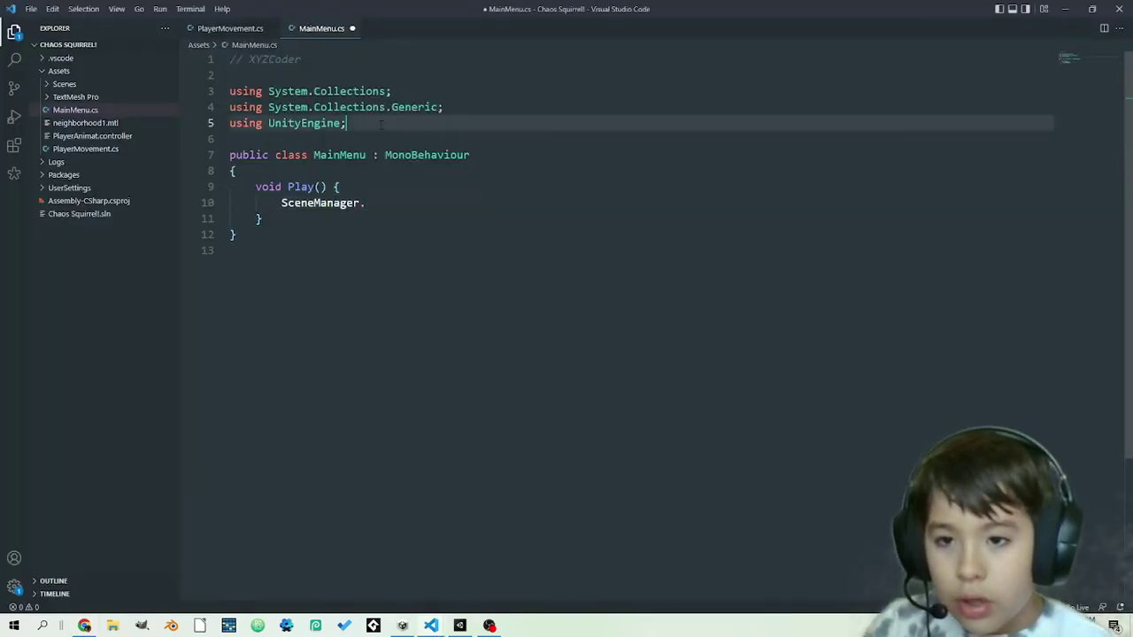
{"action": "left_click", "coordinate": [274, 133]}
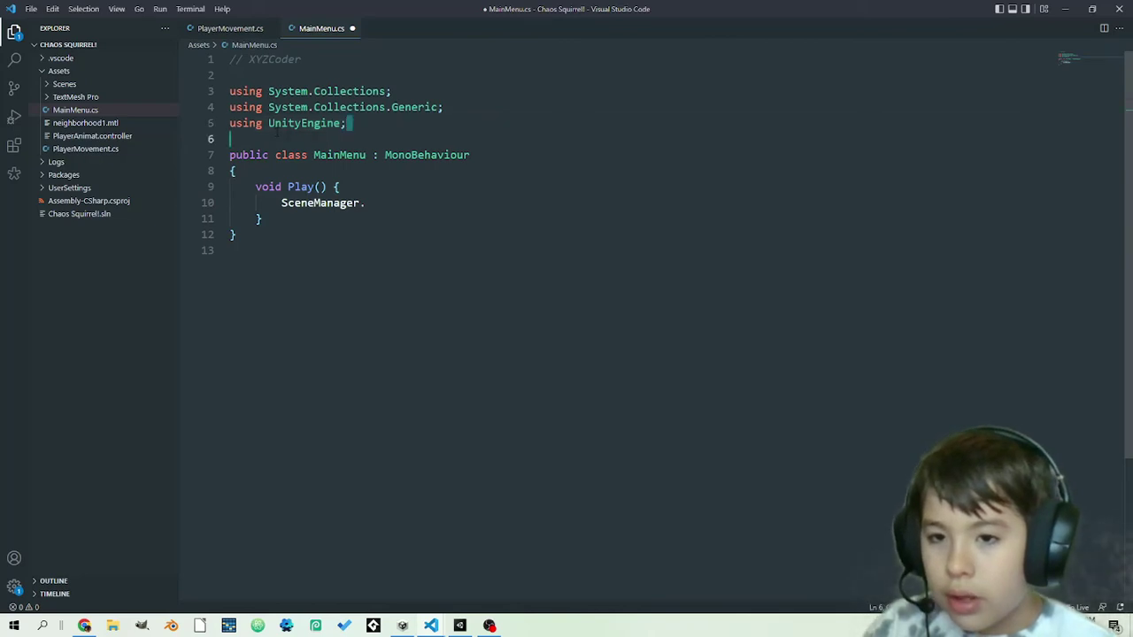
{"action": "left_click_drag", "start_coordinate": [444, 107], "coordinate": [231, 91]}
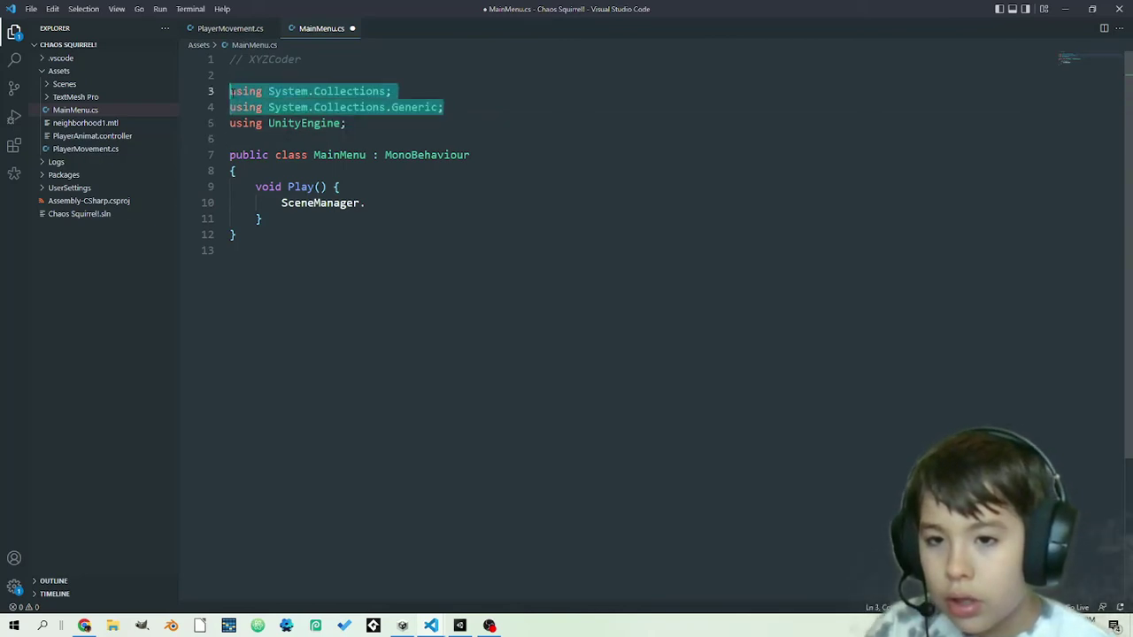
{"action": "left_click", "coordinate": [372, 124]}
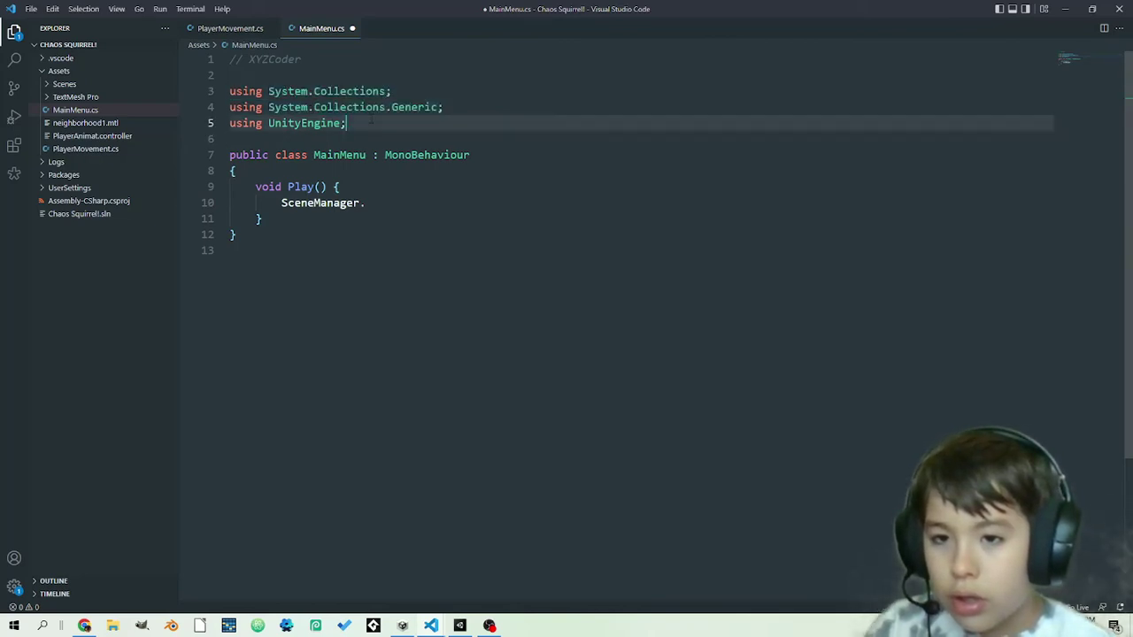
{"action": "key", "text": "Return"}
{"action": "type", "text": "usin"}
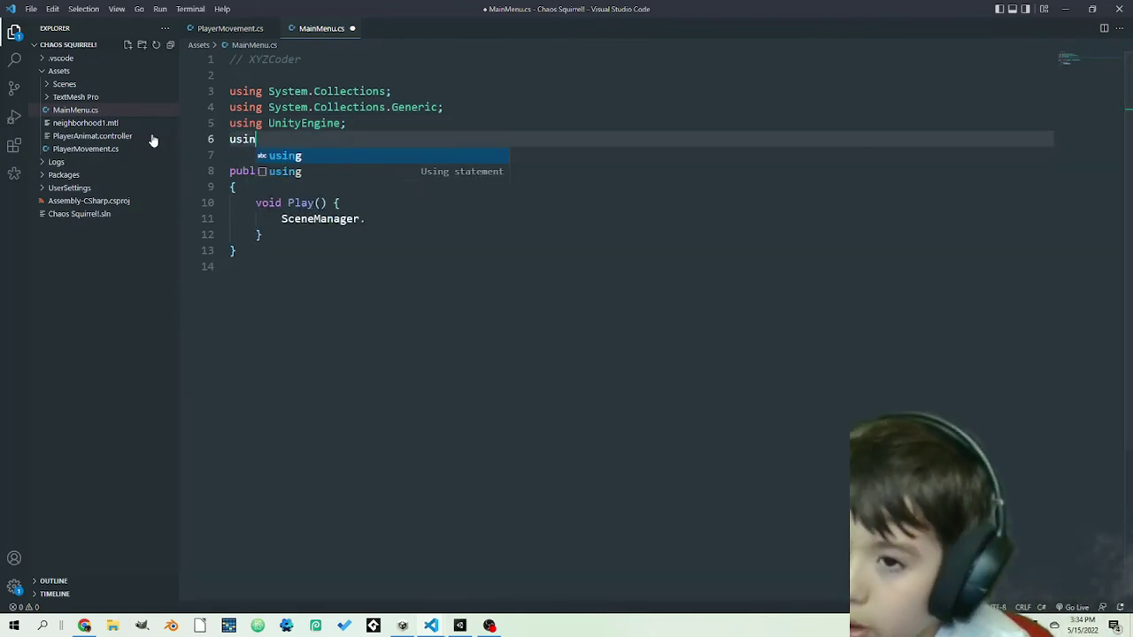
{"action": "type", "text": "g Uni"}
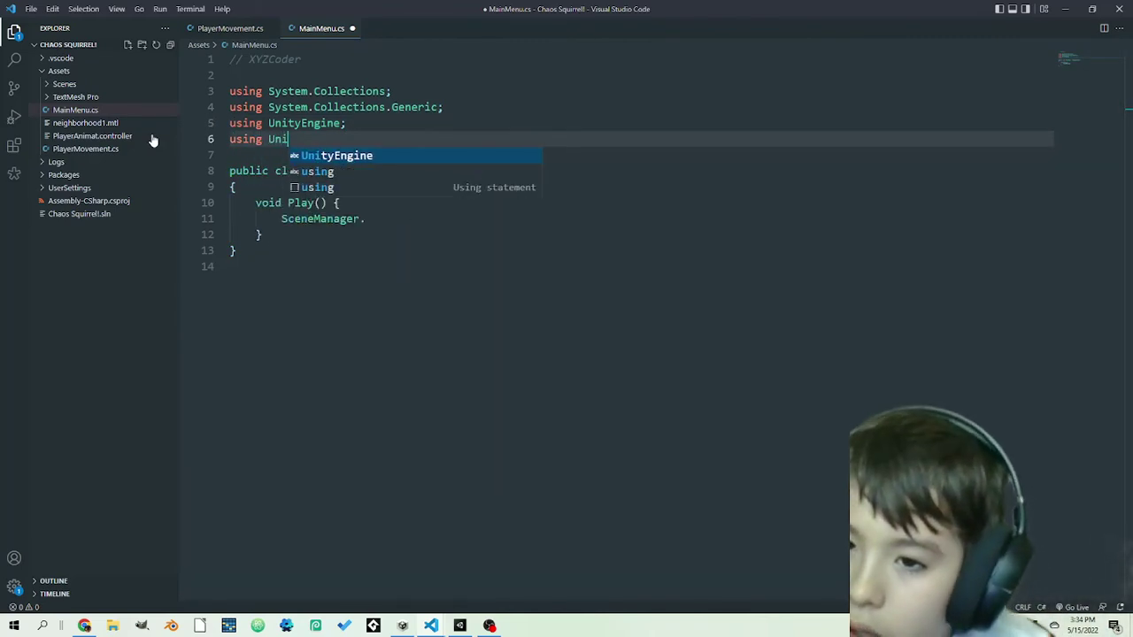
{"action": "key", "text": "Return"}
{"action": "type", "text": ".Sce"}
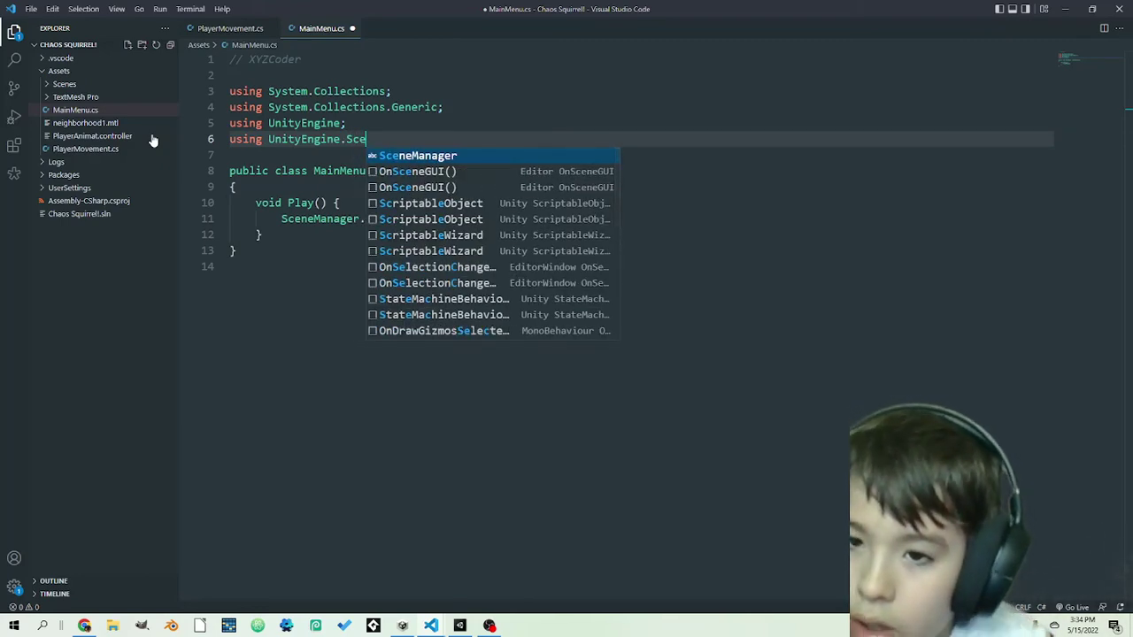
{"action": "key", "text": "Return"}
{"action": "key", "text": "BackSpace"}
{"action": "type", "text": "ment;"}
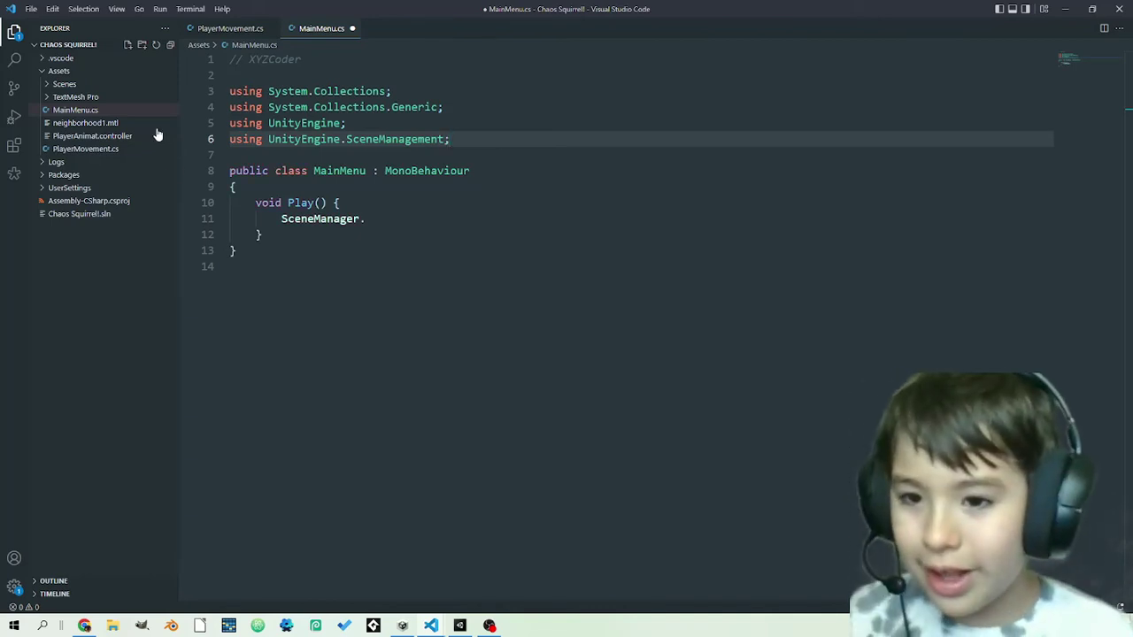
{"action": "key", "text": "ctrl+s"}
Step: Replace the unfinished line in Play() with the copied SceneManager.LoadScene call, removing the space before its opening parenthesis
{"action": "left_click", "coordinate": [366, 218]}
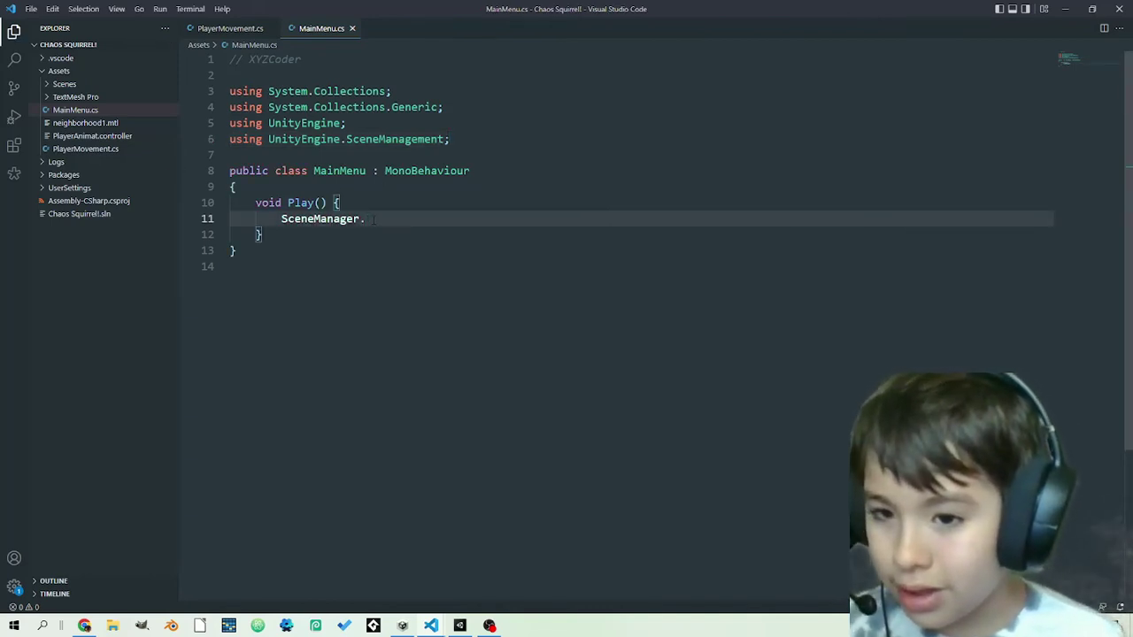
{"action": "left_click_drag", "start_coordinate": [372, 219], "coordinate": [281, 218]}
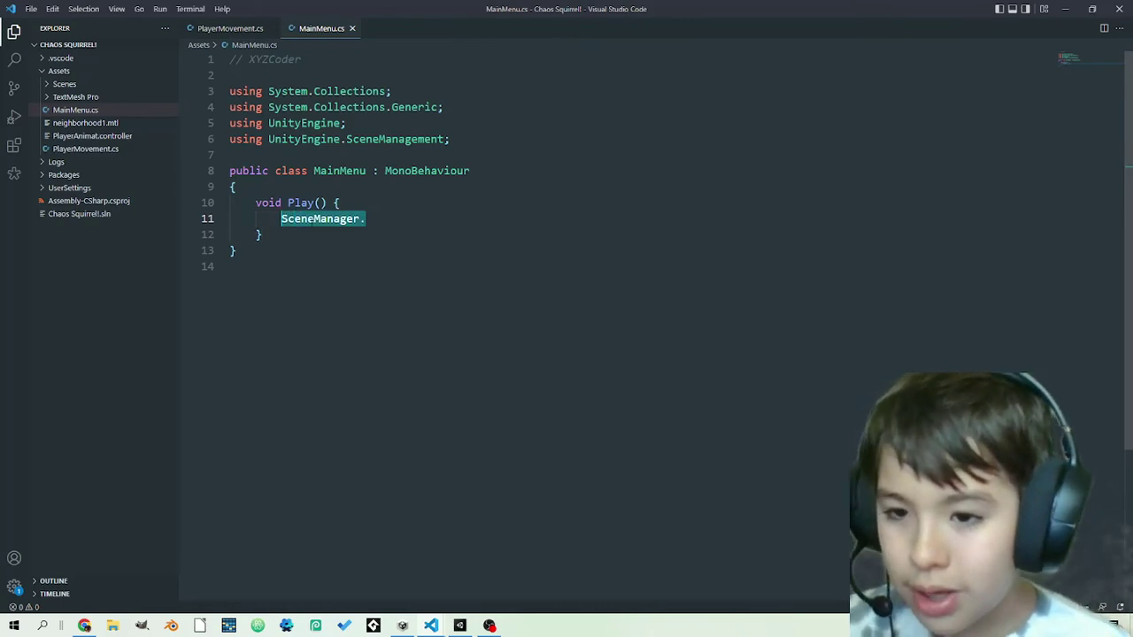
{"action": "type", "text": "SceneManager.LoadScene (SceneManager.GetActiveScene().buildIndex + 1);"}
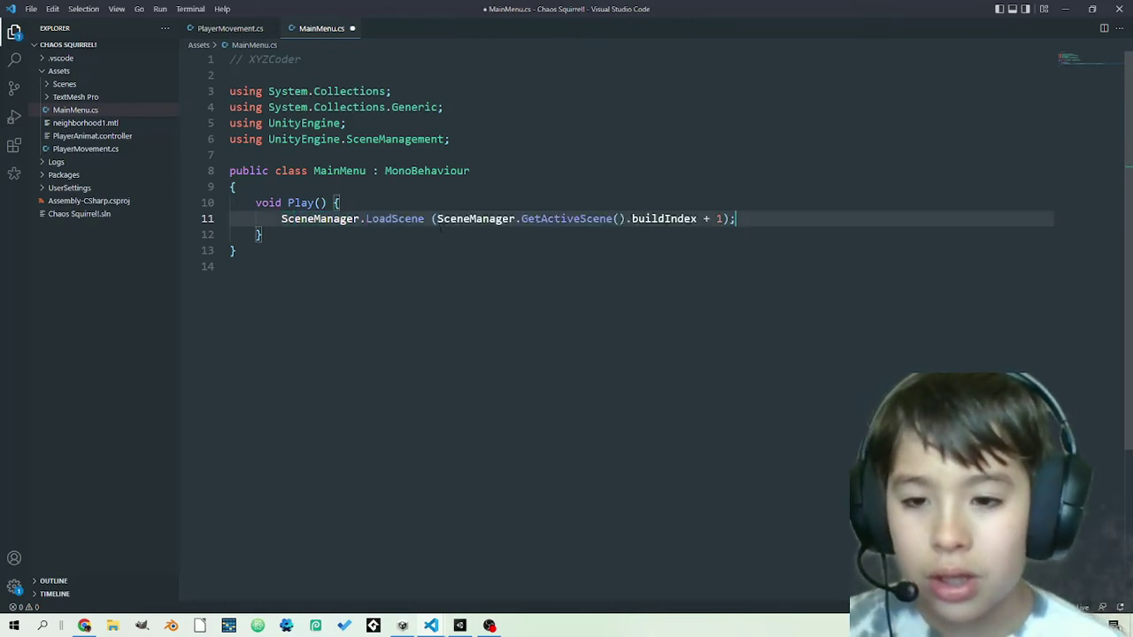
{"action": "left_click", "coordinate": [431, 219]}
{"action": "key", "text": "BackSpace"}
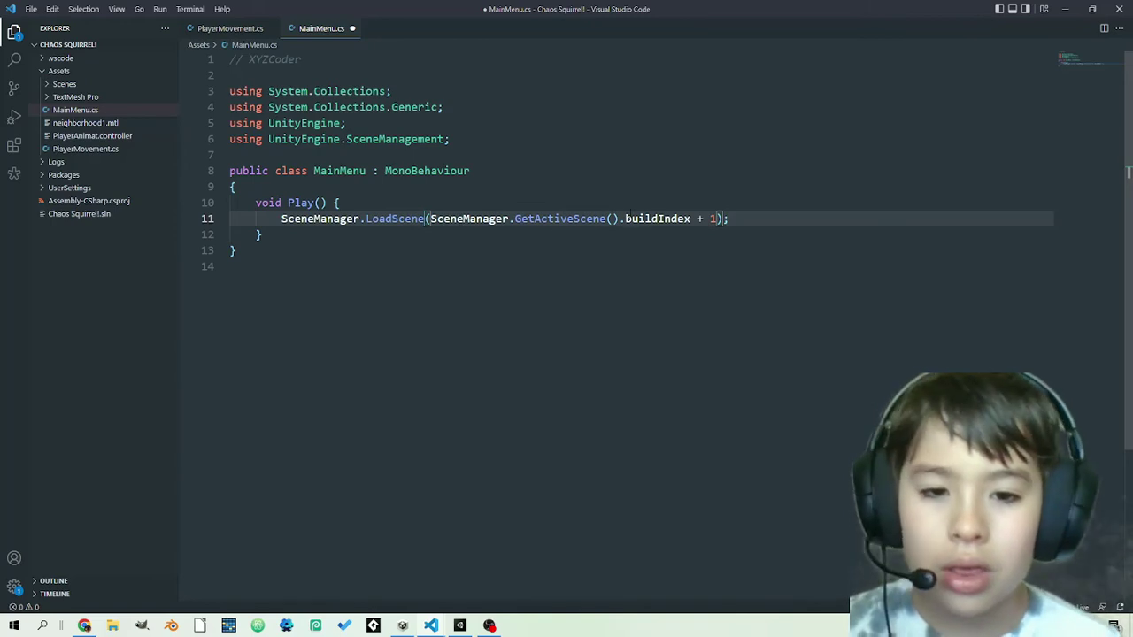
Step: Save the MainMenu script, then add an empty "void Exit()" method below Play(), separated by a blank line
{"action": "key", "text": "ctrl+s"}
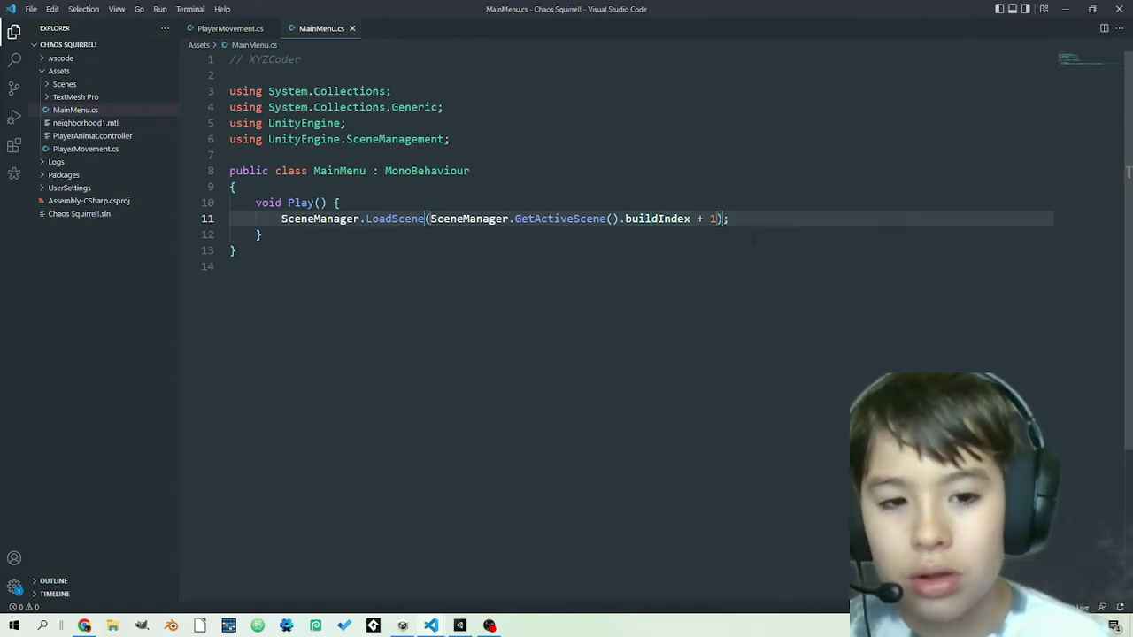
{"action": "left_click", "coordinate": [311, 231]}
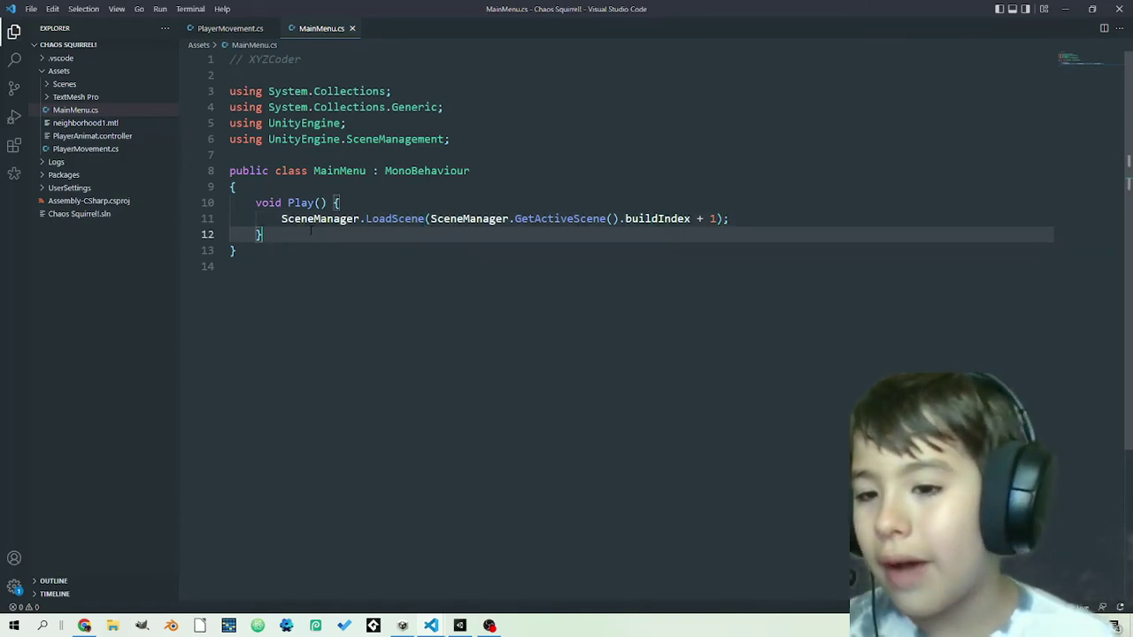
{"action": "key", "text": "Return"}
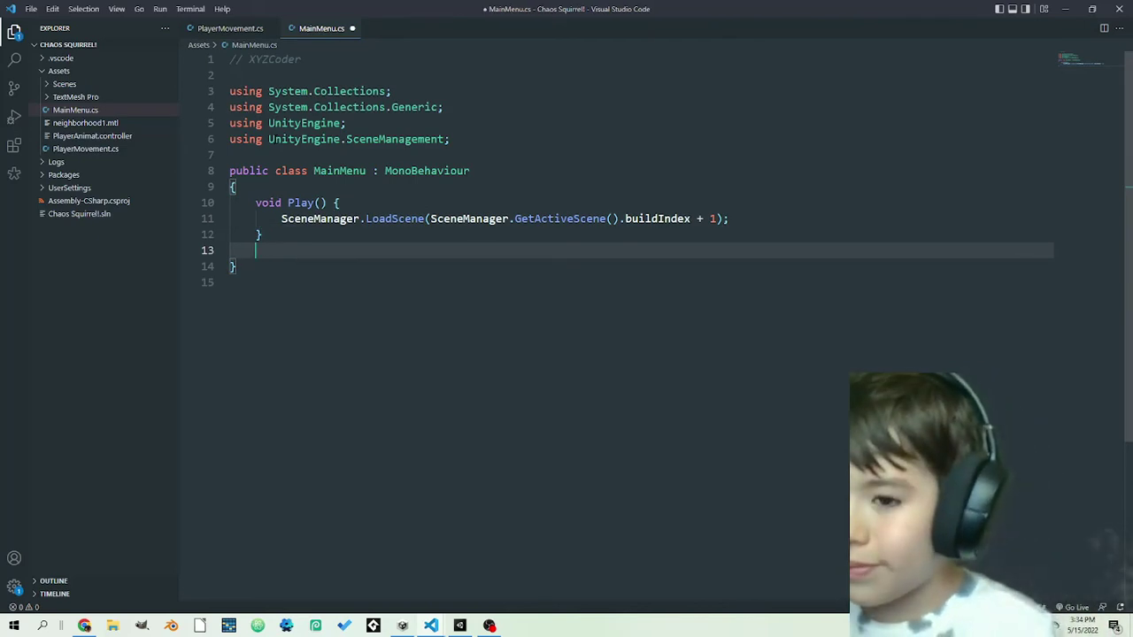
{"action": "key", "text": "Return"}
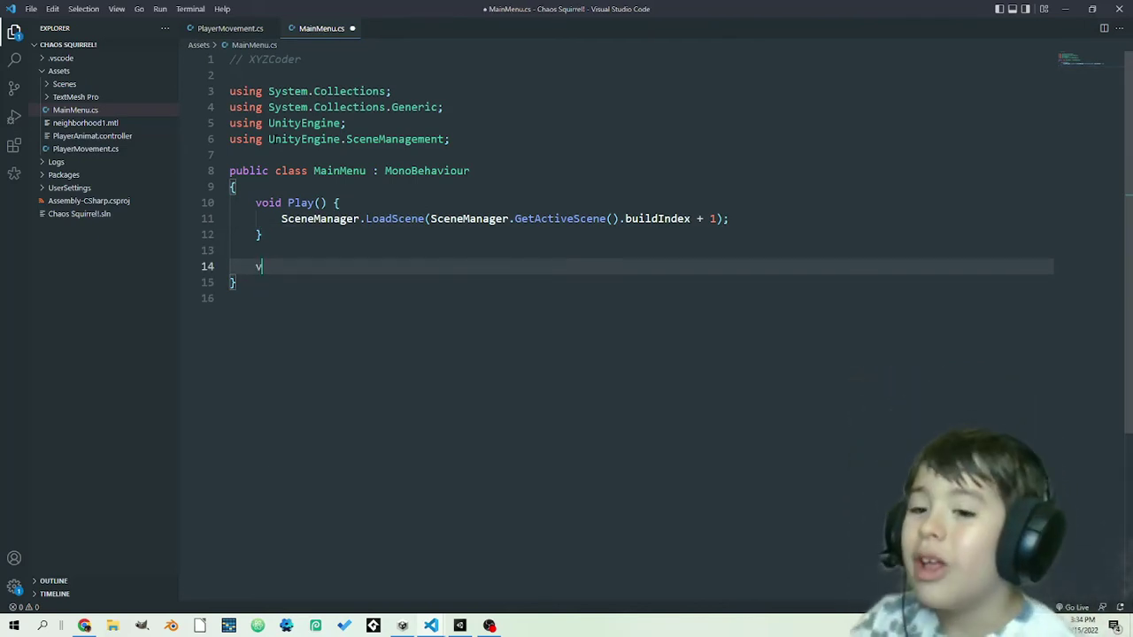
{"action": "type", "text": "void"}
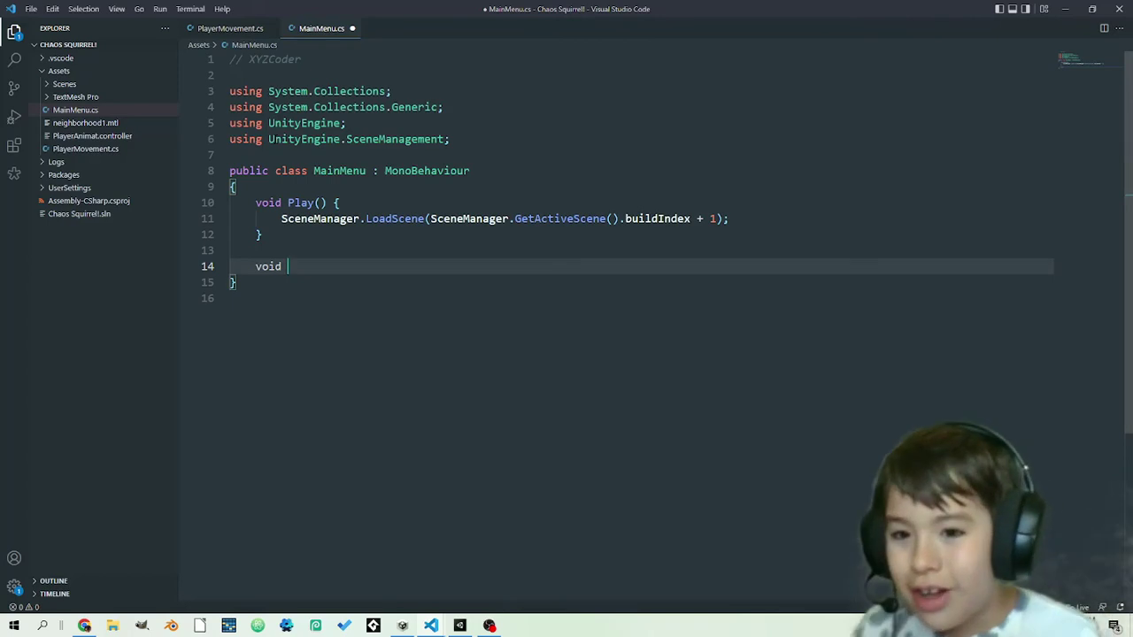
{"action": "type", "text": "E"}
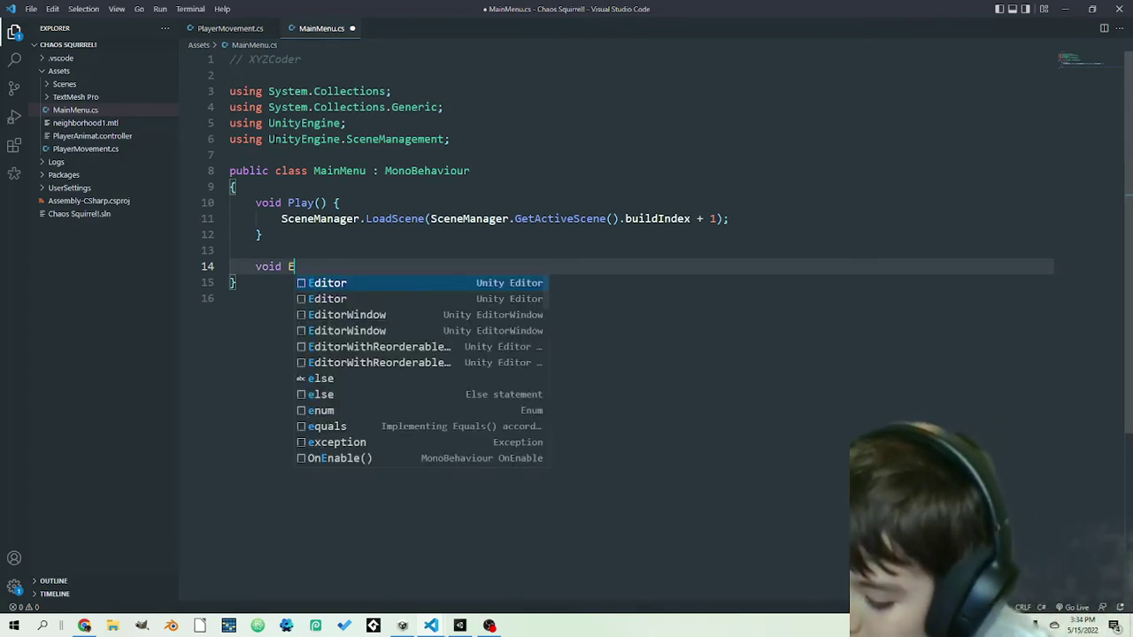
{"action": "type", "text": "xit("}
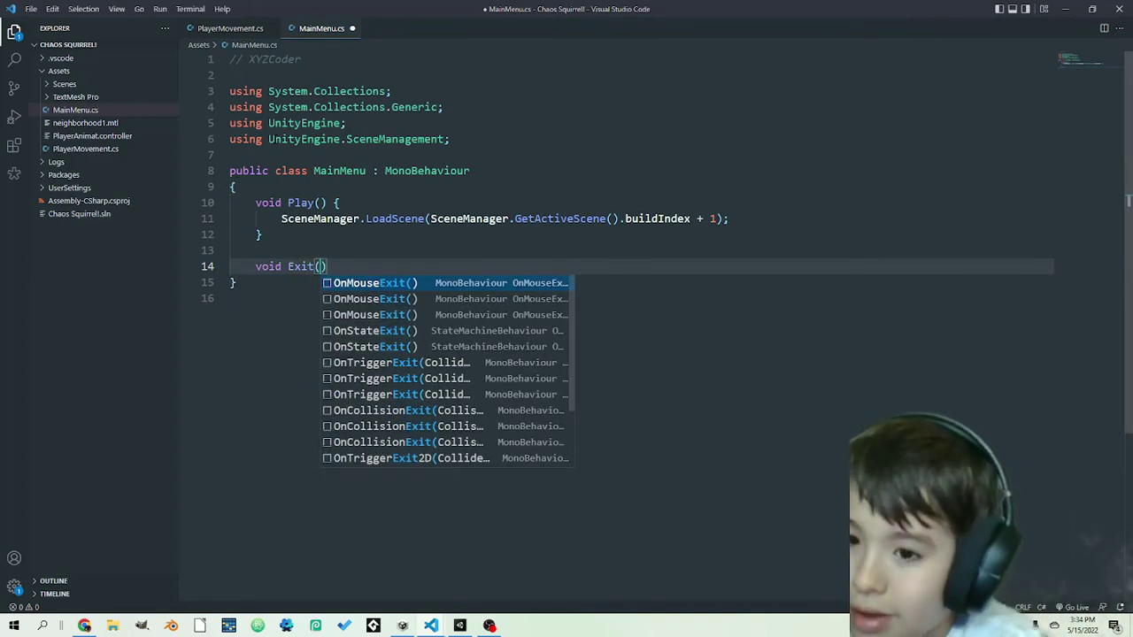
{"action": "key", "text": "Escape"}
{"action": "type", "text": ") {"}
{"action": "key", "text": "Return"}
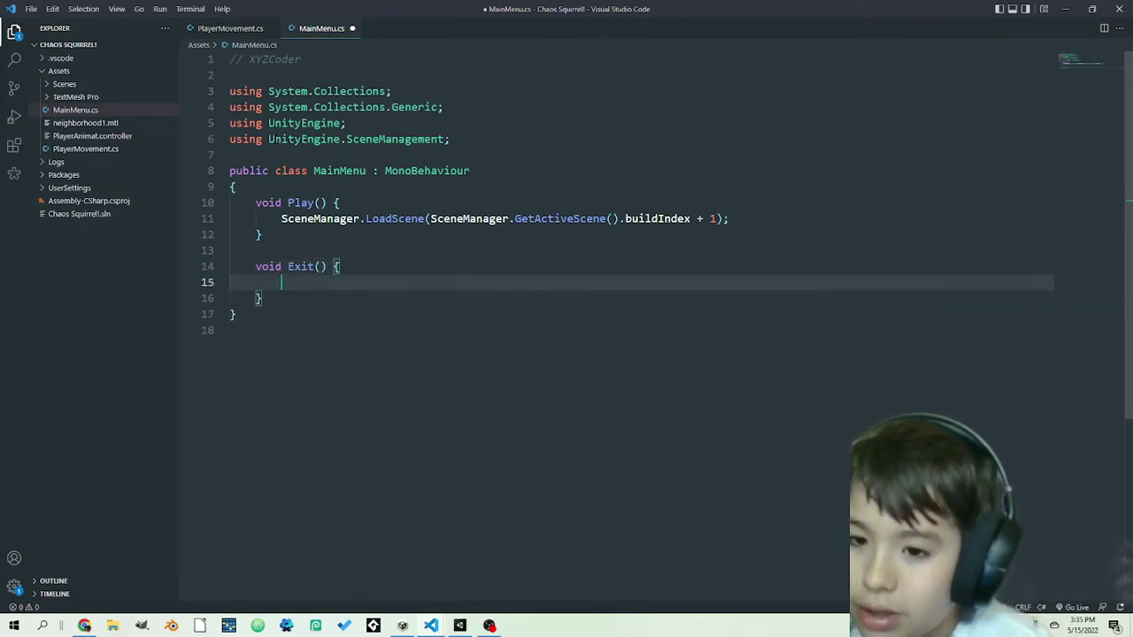
Step: Write the statement "Application.Quit();" inside the Exit() method
{"action": "type", "text": "Appla"}
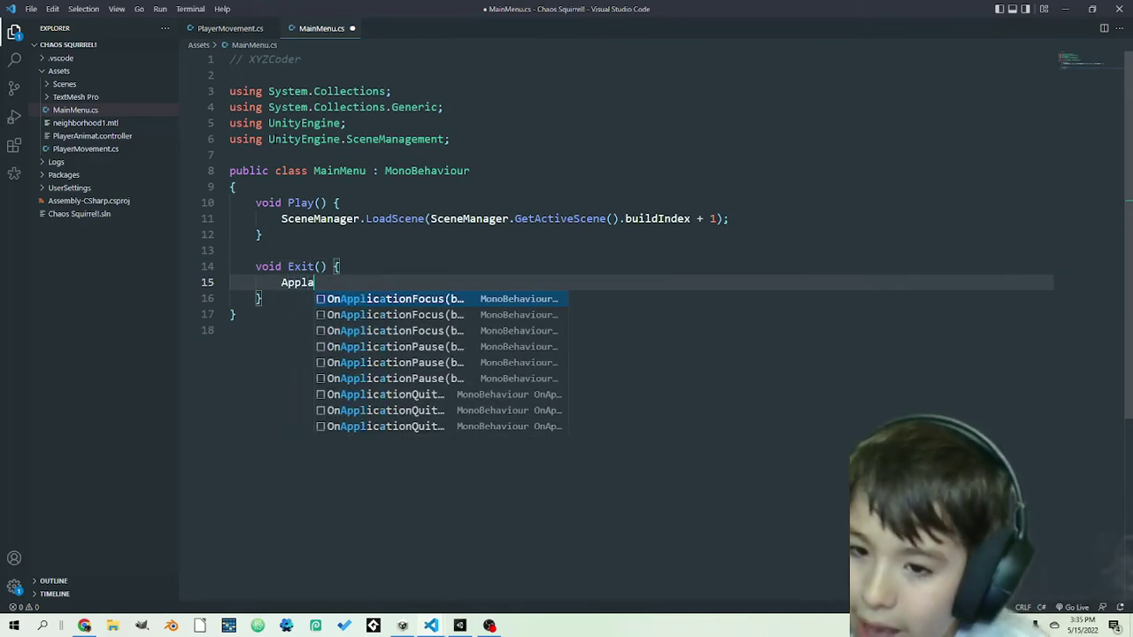
{"action": "type", "text": "ctio"}
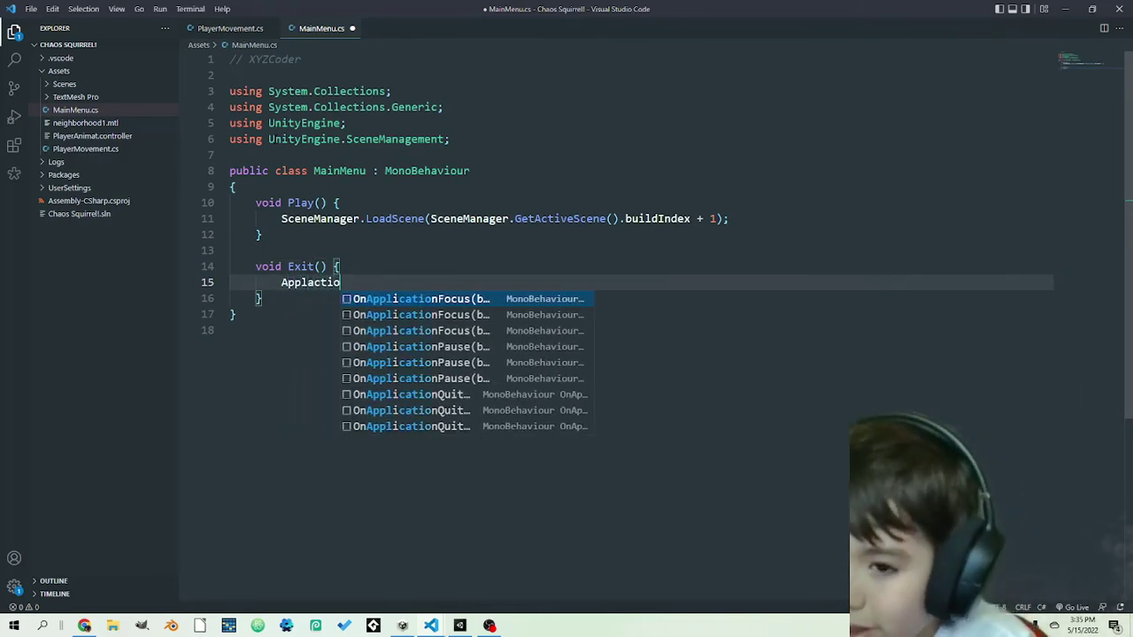
{"action": "key", "text": "BackSpace"}
{"action": "key", "text": "BackSpace"}
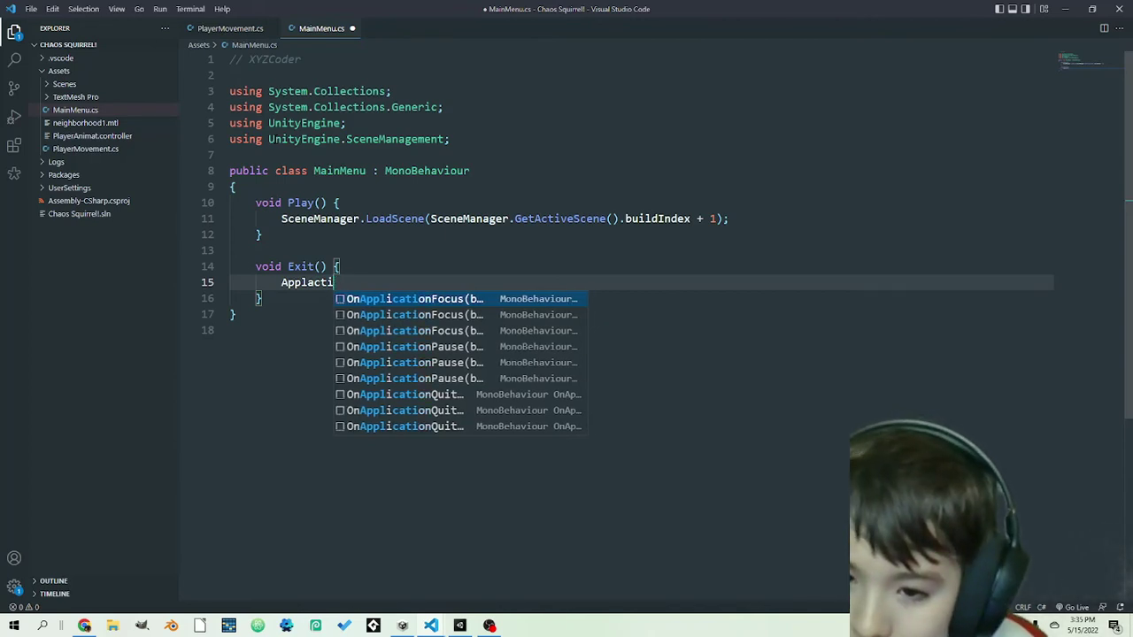
{"action": "key", "text": "BackSpace"}
{"action": "key", "text": "BackSpace"}
{"action": "key", "text": "BackSpace"}
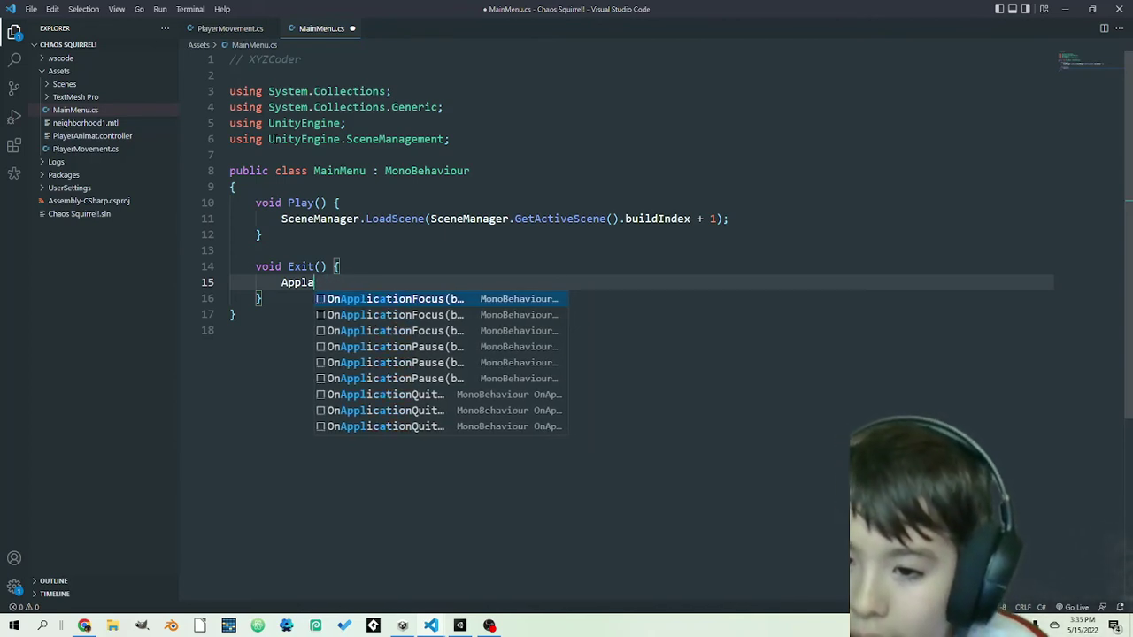
{"action": "type", "text": "ic"}
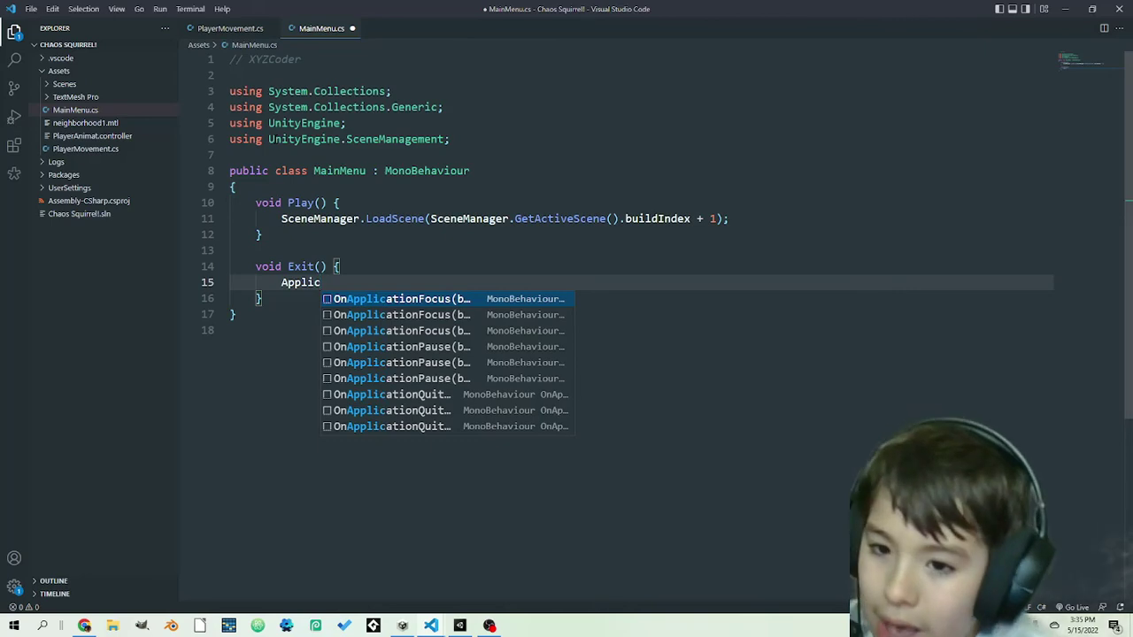
{"action": "type", "text": "ation"}
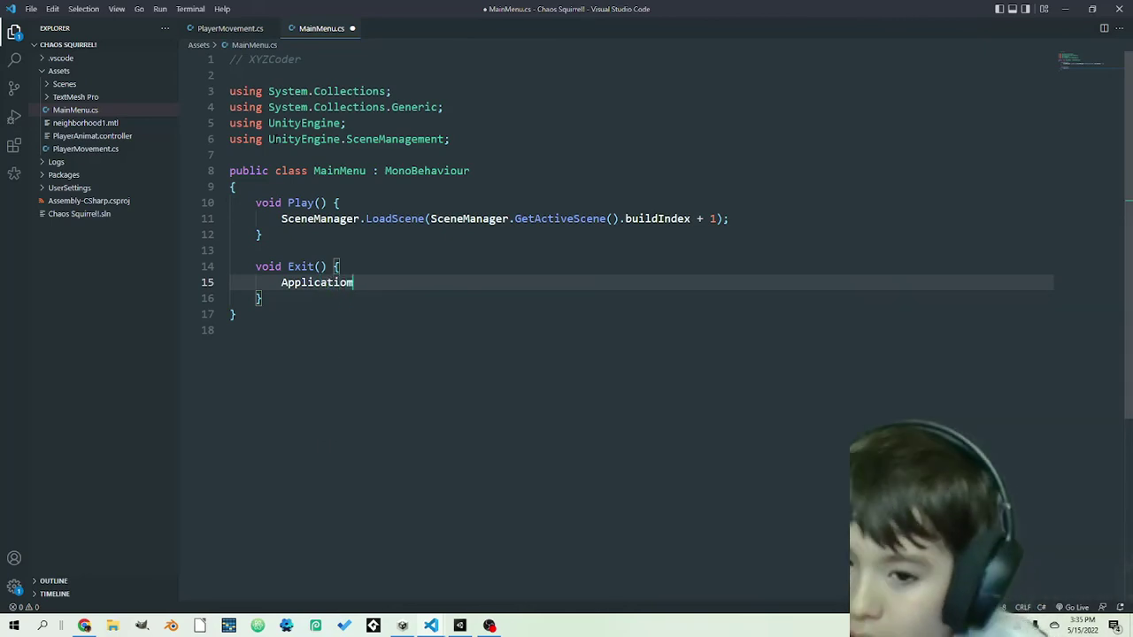
{"action": "key", "text": "BackSpace"}
{"action": "type", "text": "n"}
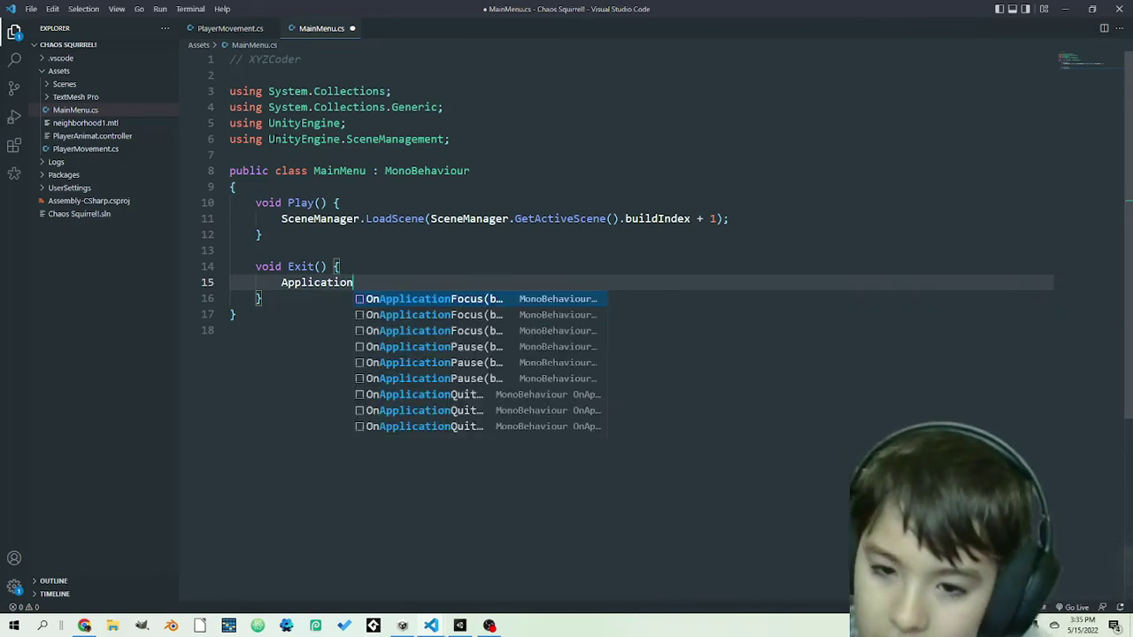
{"action": "type", "text": "."}
{"action": "type", "text": "Q"}
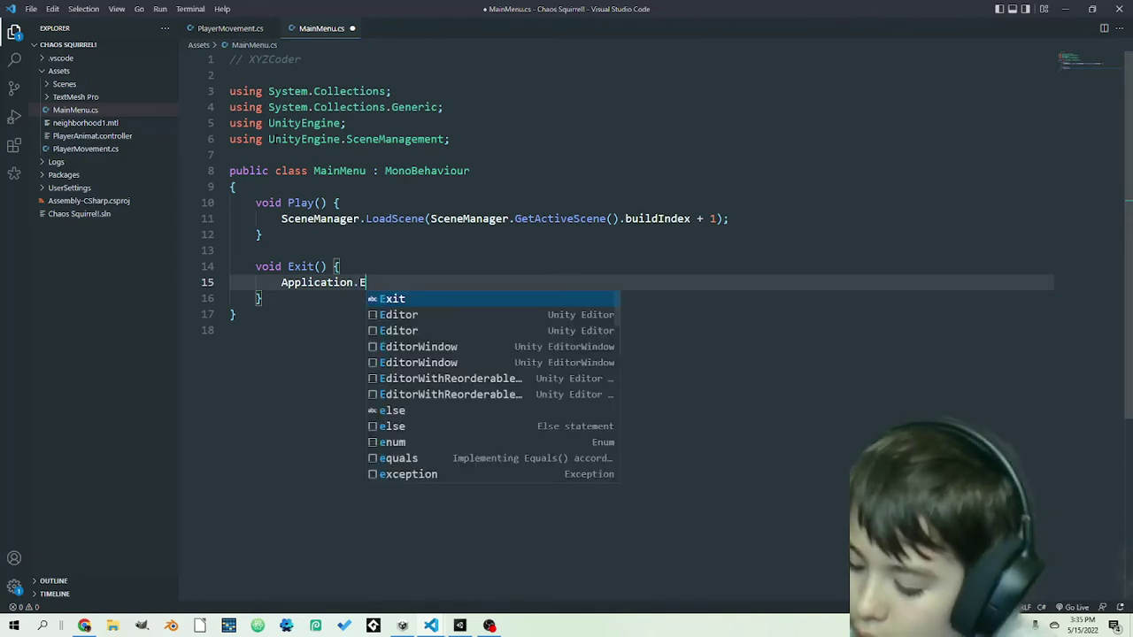
{"action": "key", "text": "BackSpace"}
{"action": "type", "text": "QA"}
{"action": "key", "text": "BackSpace"}
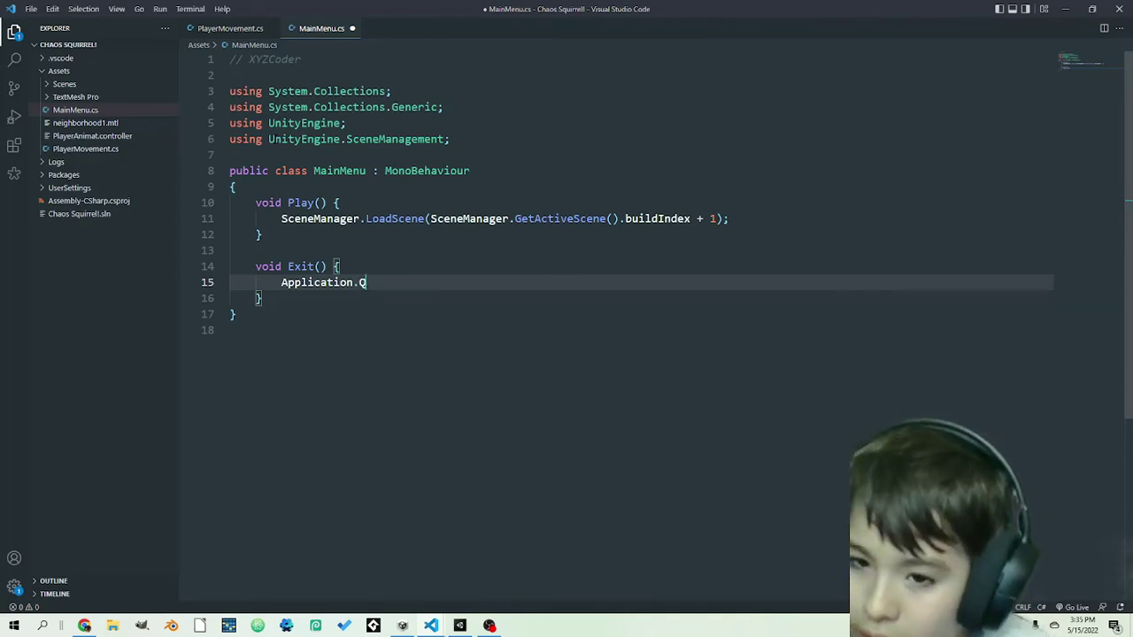
{"action": "type", "text": "uit"}
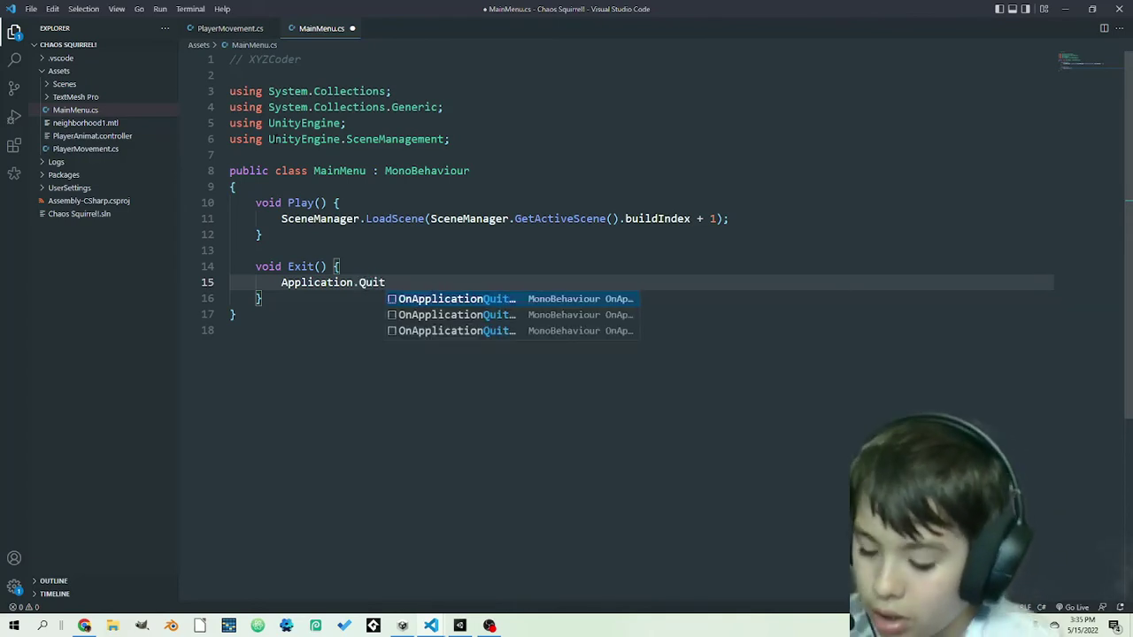
{"action": "type", "text": "()"}
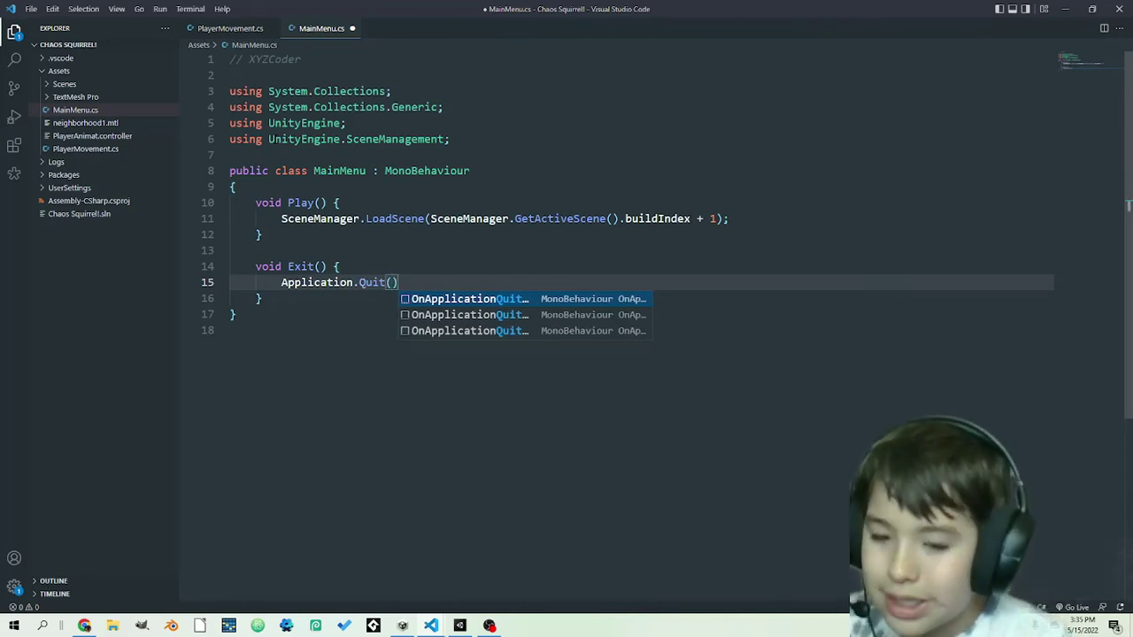
{"action": "type", "text": ";"}
Step: Add the line Debug.Log("QUIT!"); below Application.Quit() in Exit() and save the script
{"action": "key", "text": "Return"}
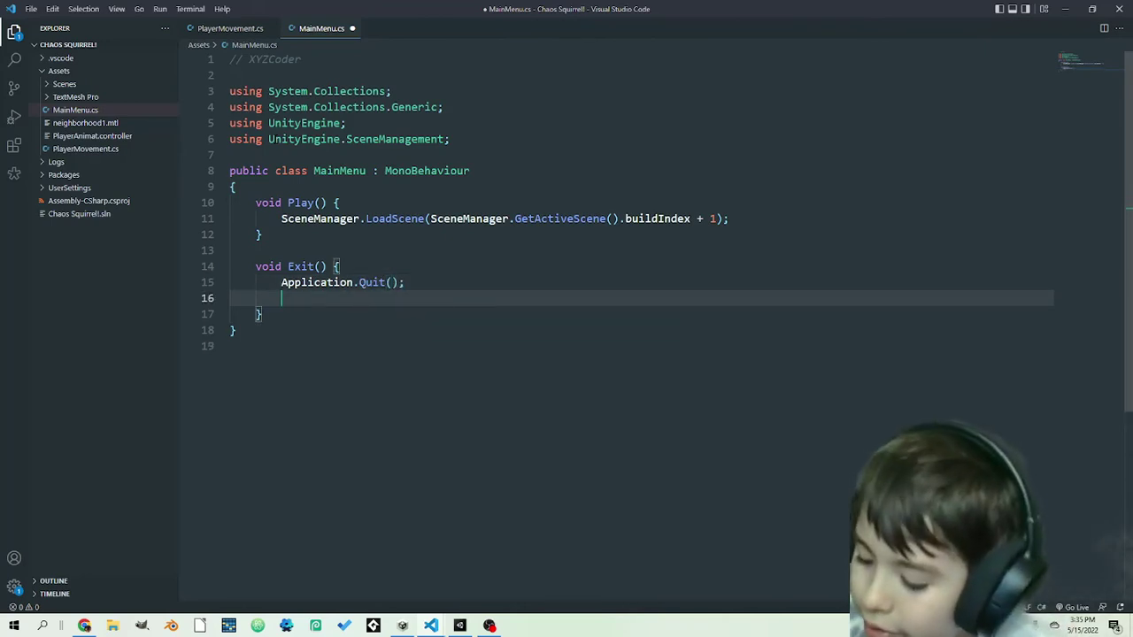
{"action": "type", "text": "Debug"}
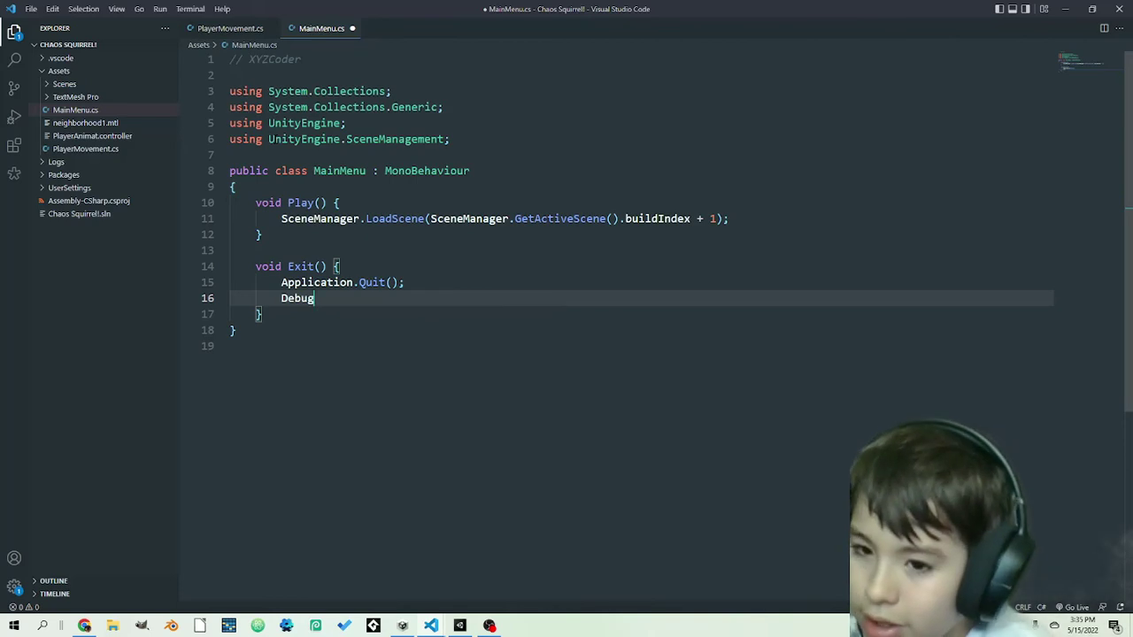
{"action": "type", "text": ".Log"}
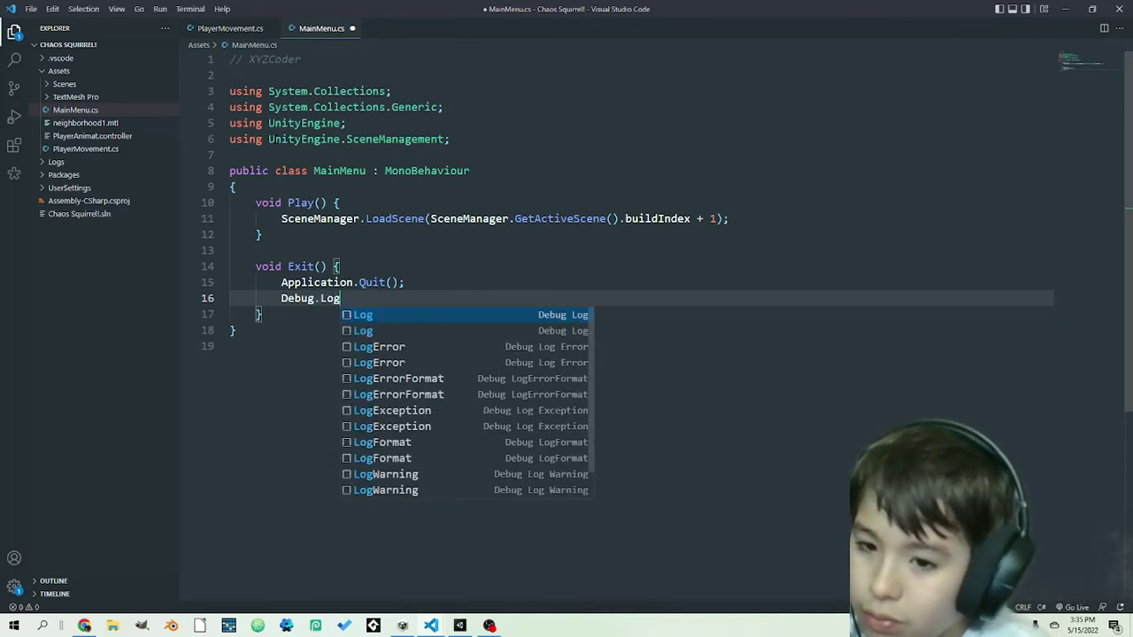
{"action": "type", "text": "("}
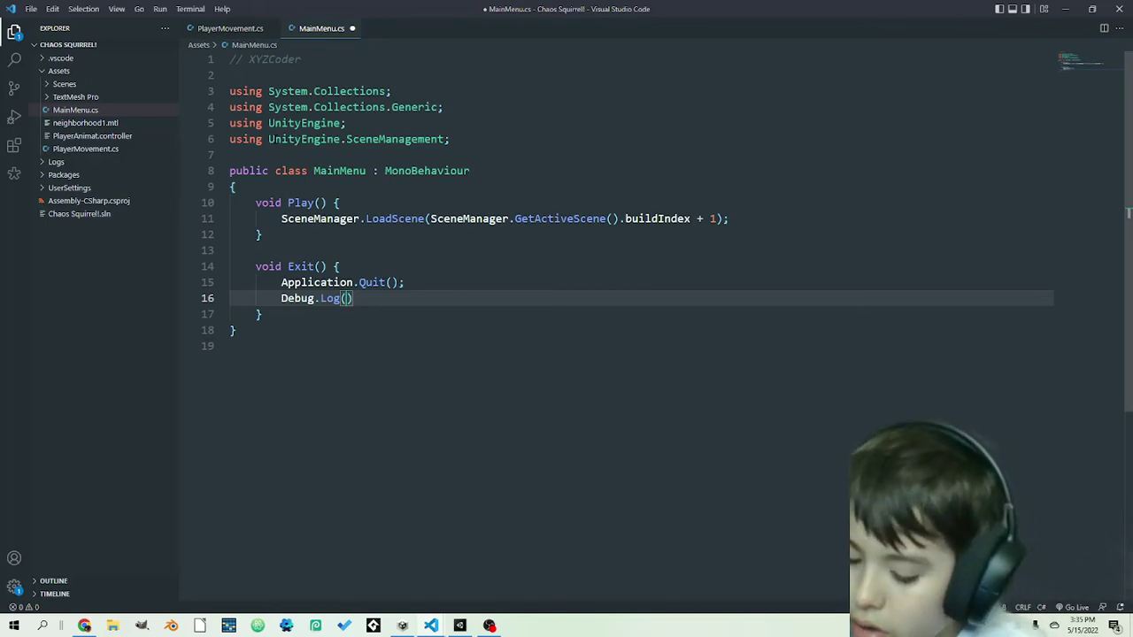
{"action": "type", "text": "\""}
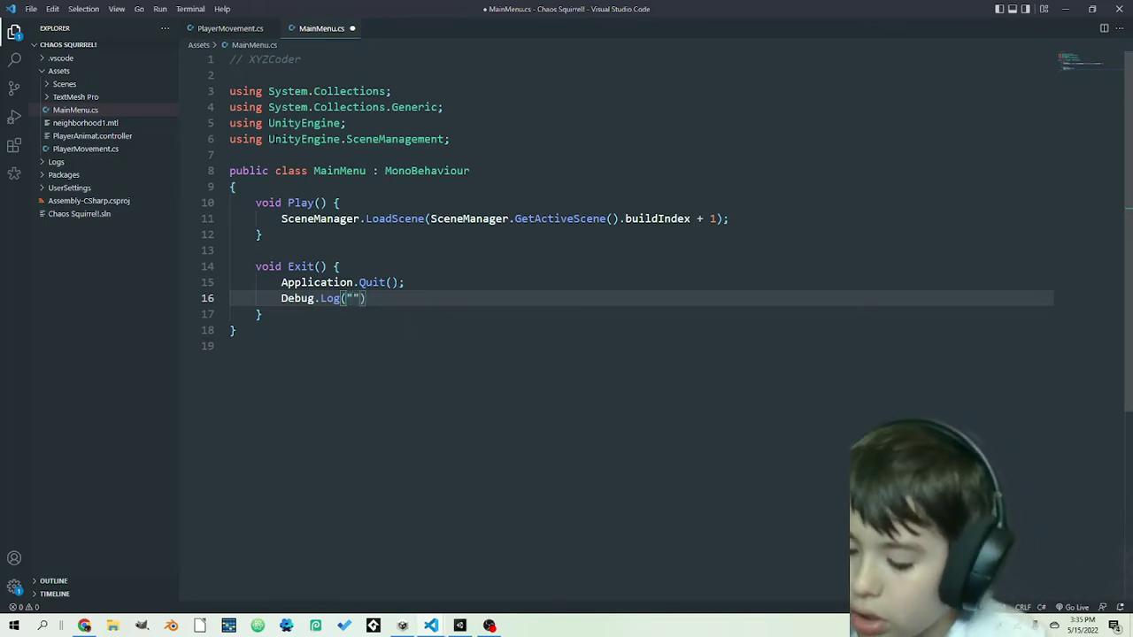
{"action": "type", "text": "Q"}
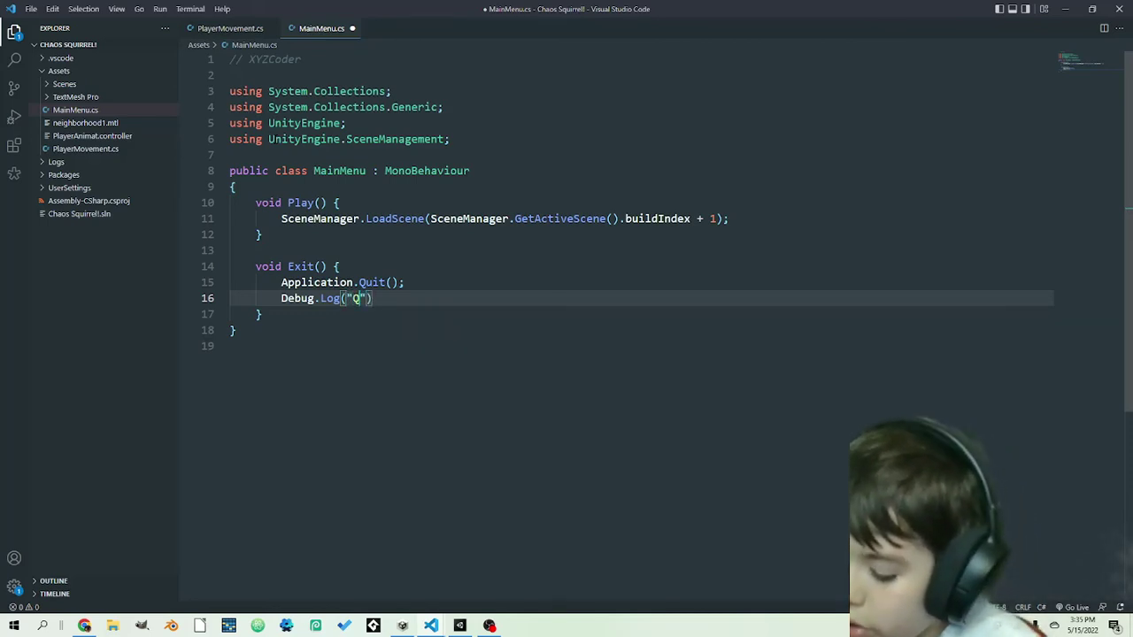
{"action": "type", "text": "UIT!\")"}
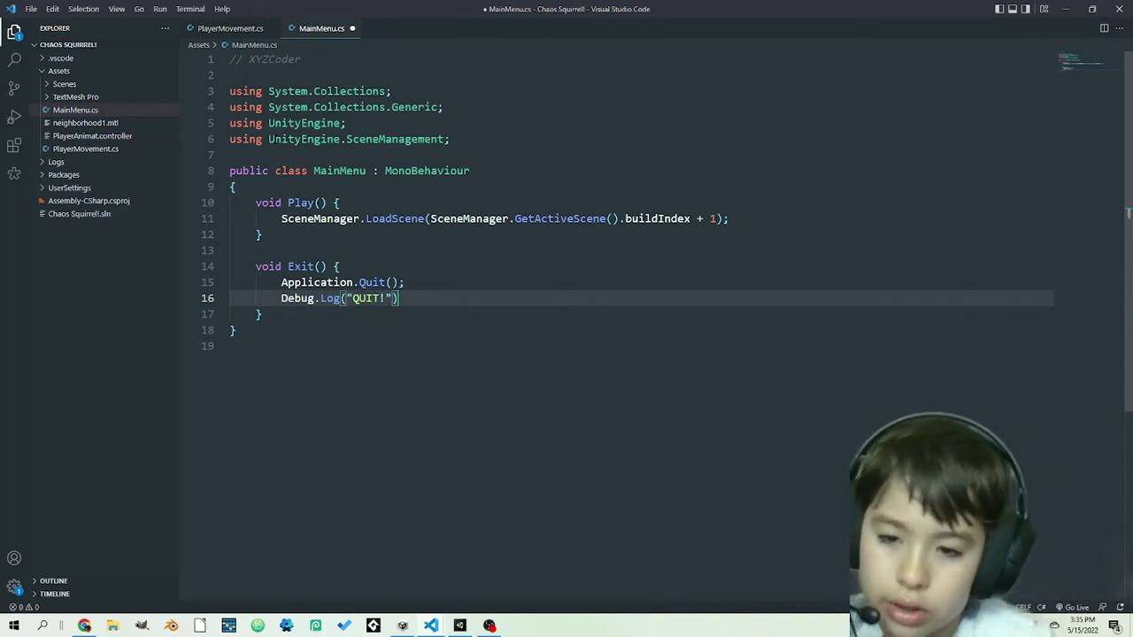
{"action": "type", "text": ";"}
{"action": "key", "text": "ctrl+s"}
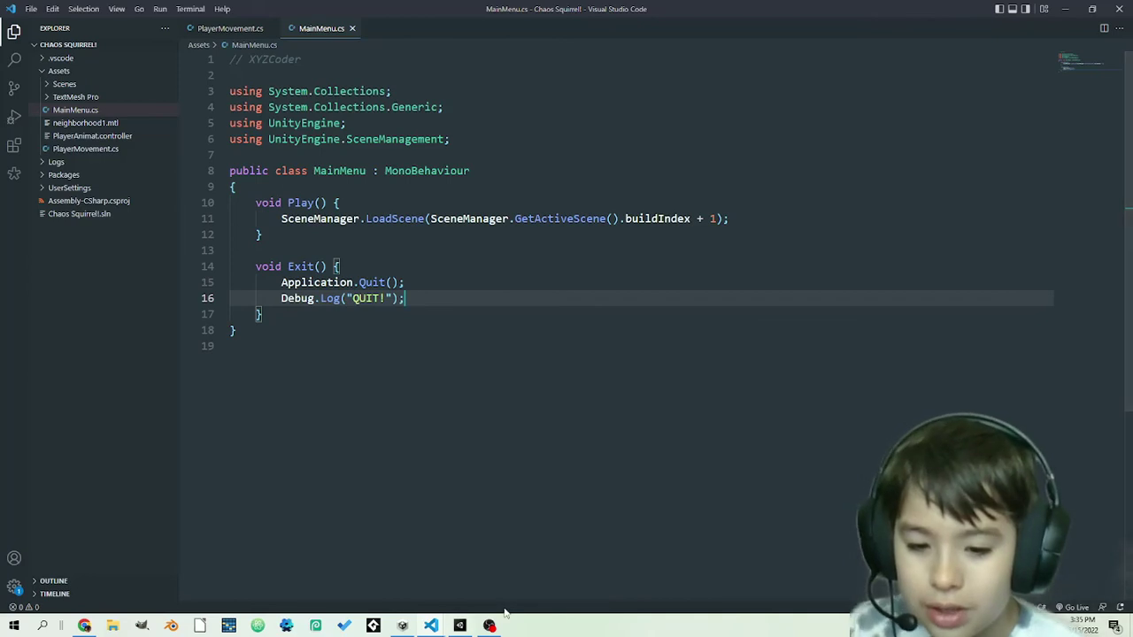
Step: Switch to Unity, run the Main Menu scene, test the game's PLAY button, and stop play mode
{"action": "mouse_move", "coordinate": [466, 628]}
{"action": "left_click", "coordinate": [453, 558]}
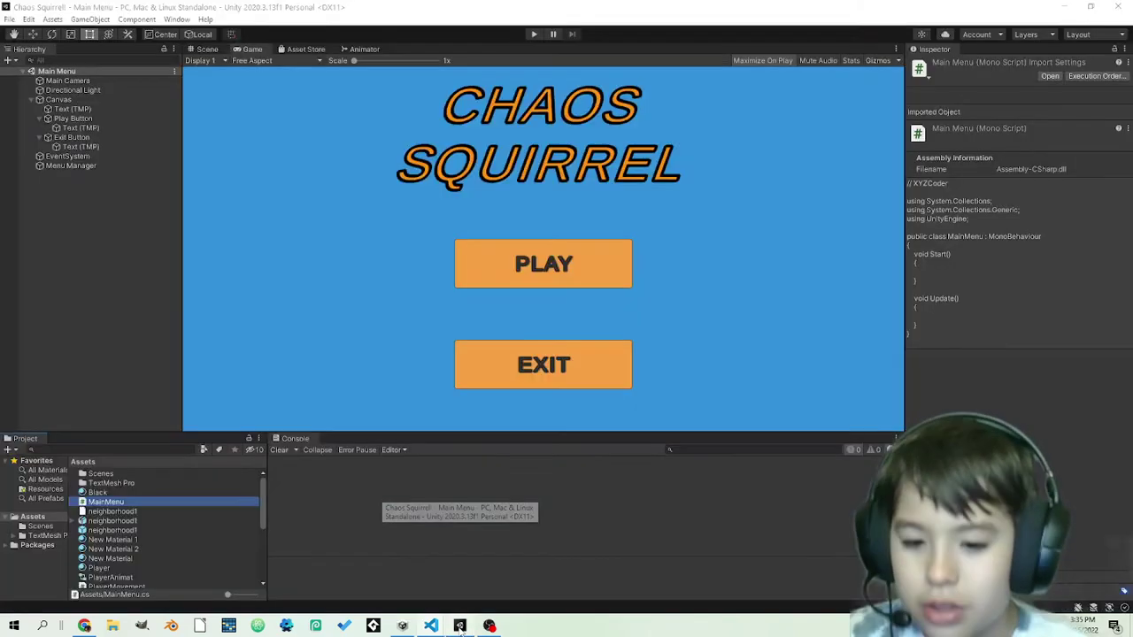
{"action": "mouse_move", "coordinate": [430, 625]}
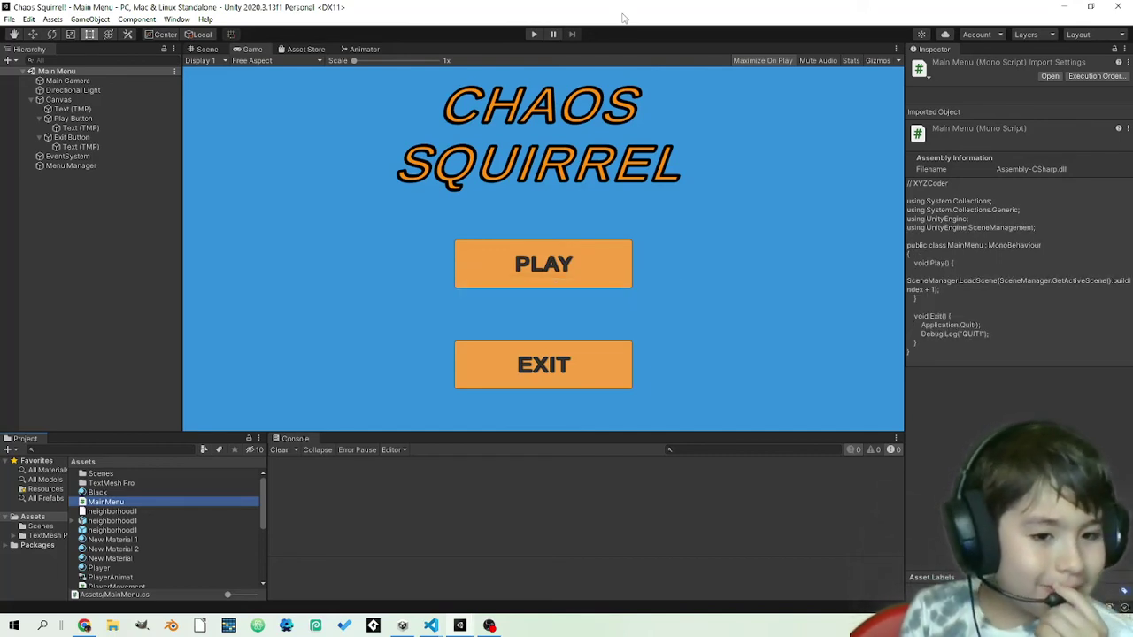
{"action": "left_click", "coordinate": [534, 34]}
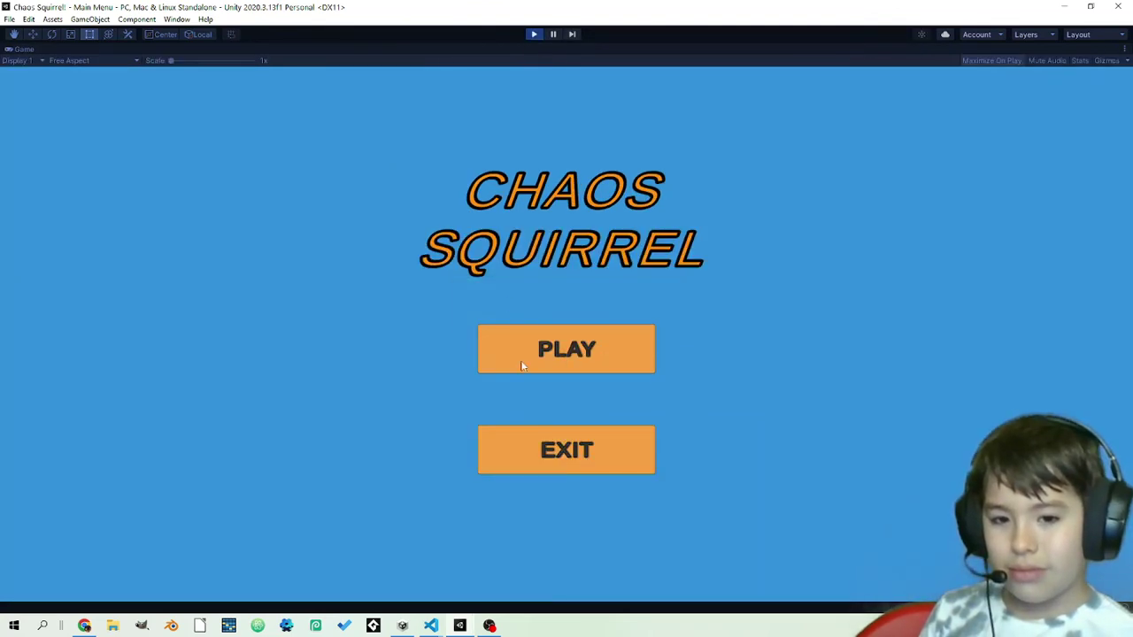
{"action": "left_click", "coordinate": [535, 356]}
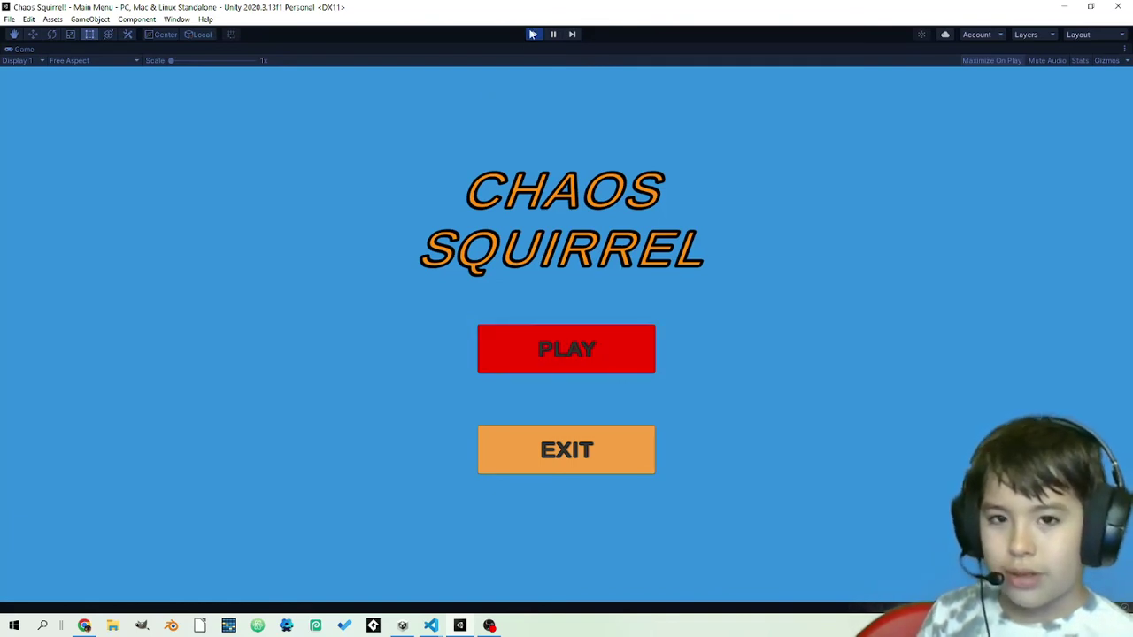
{"action": "left_click", "coordinate": [534, 33]}
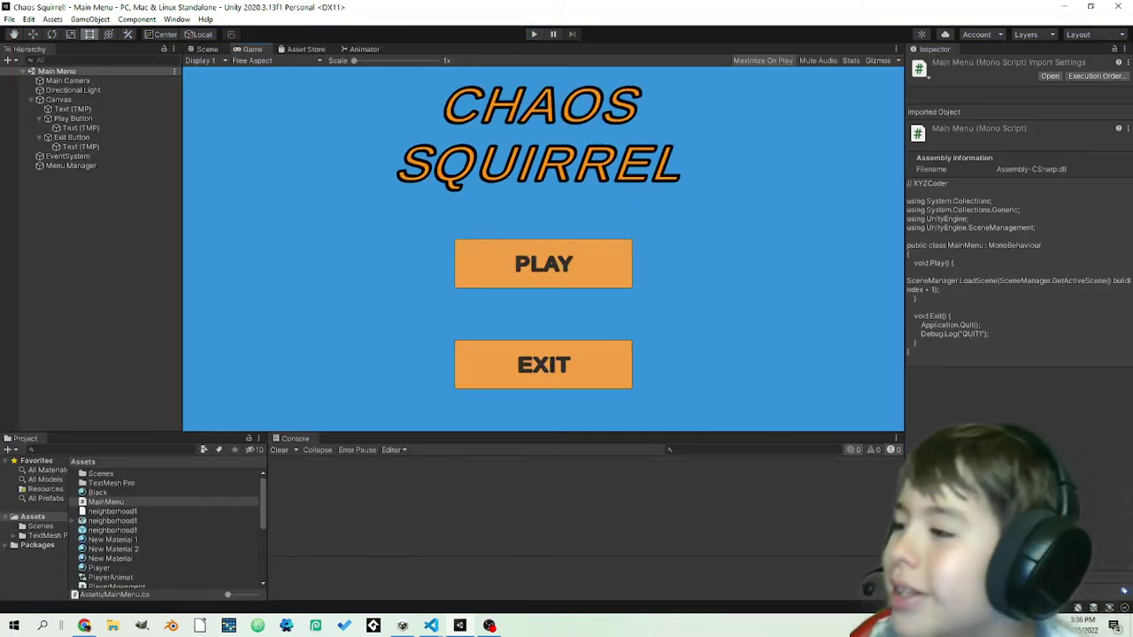
Step: Add an empty On Click () event entry to the Play Button's Button component
{"action": "left_click", "coordinate": [98, 118]}
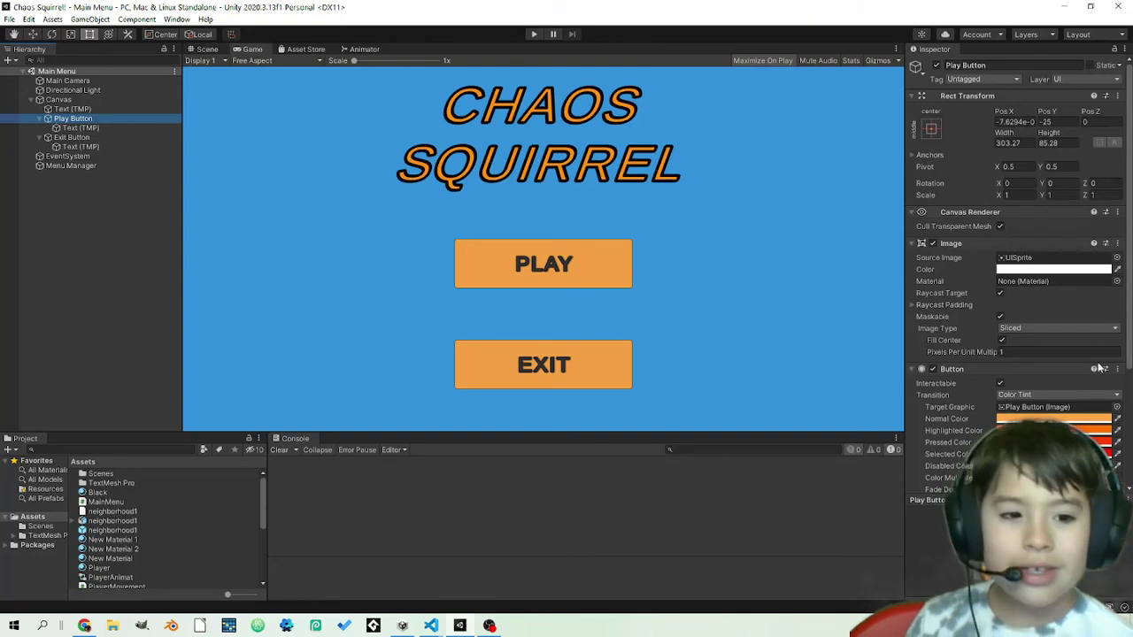
{"action": "scroll", "coordinate": [1039, 383], "scroll_direction": "down", "scroll_amount": 5}
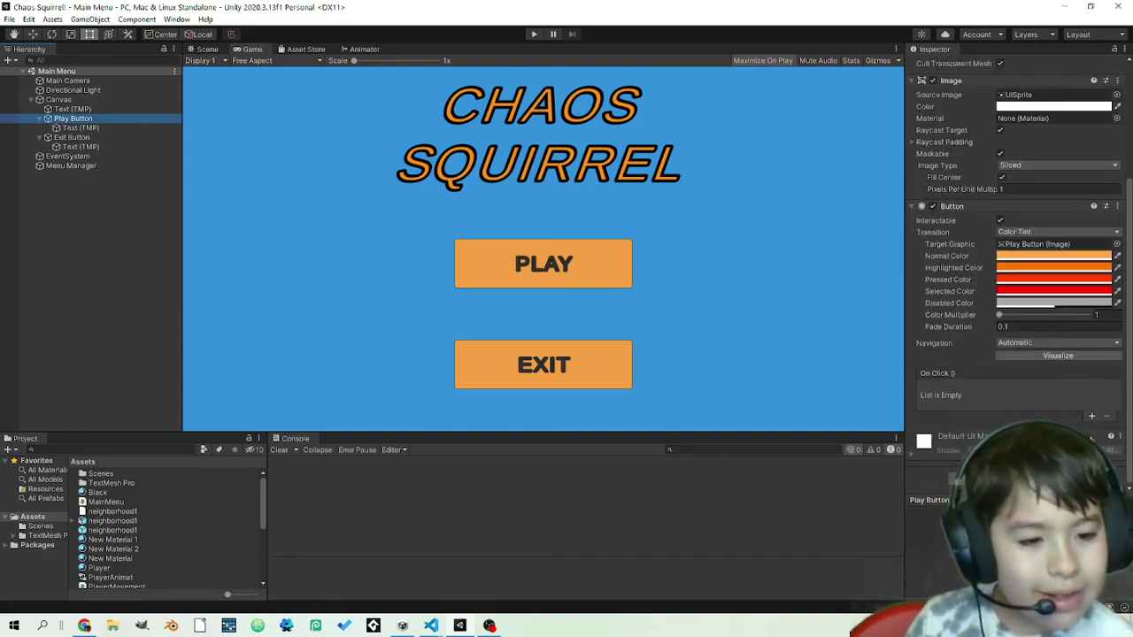
{"action": "left_click", "coordinate": [1092, 417]}
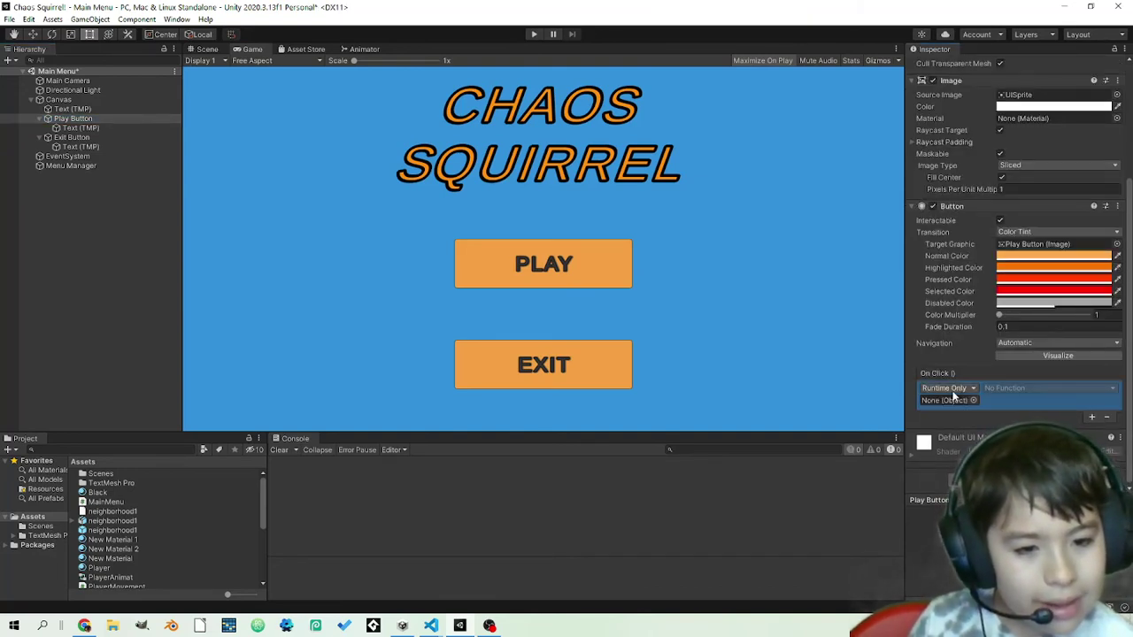
{"action": "left_click", "coordinate": [973, 400]}
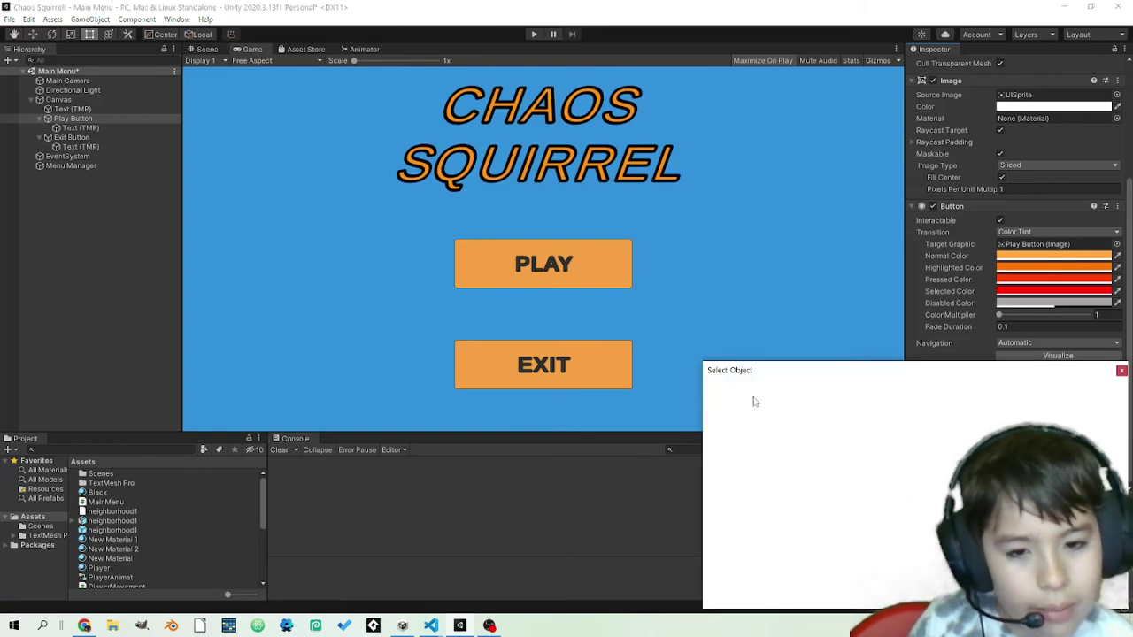
{"action": "left_click_drag", "start_coordinate": [766, 374], "coordinate": [736, 359]}
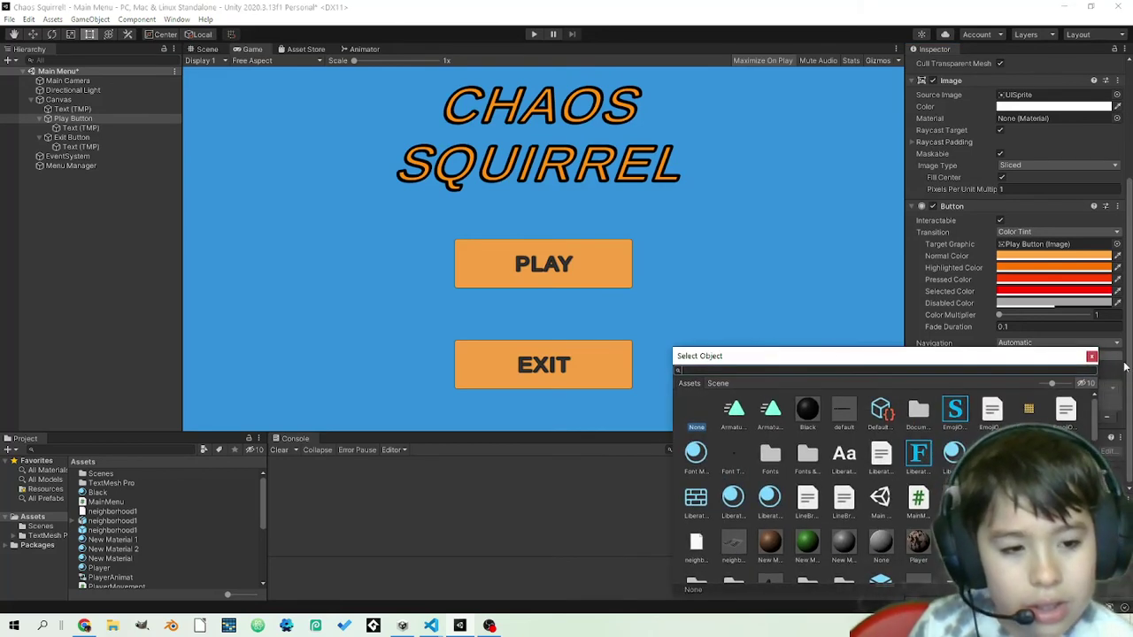
{"action": "left_click", "coordinate": [1091, 355]}
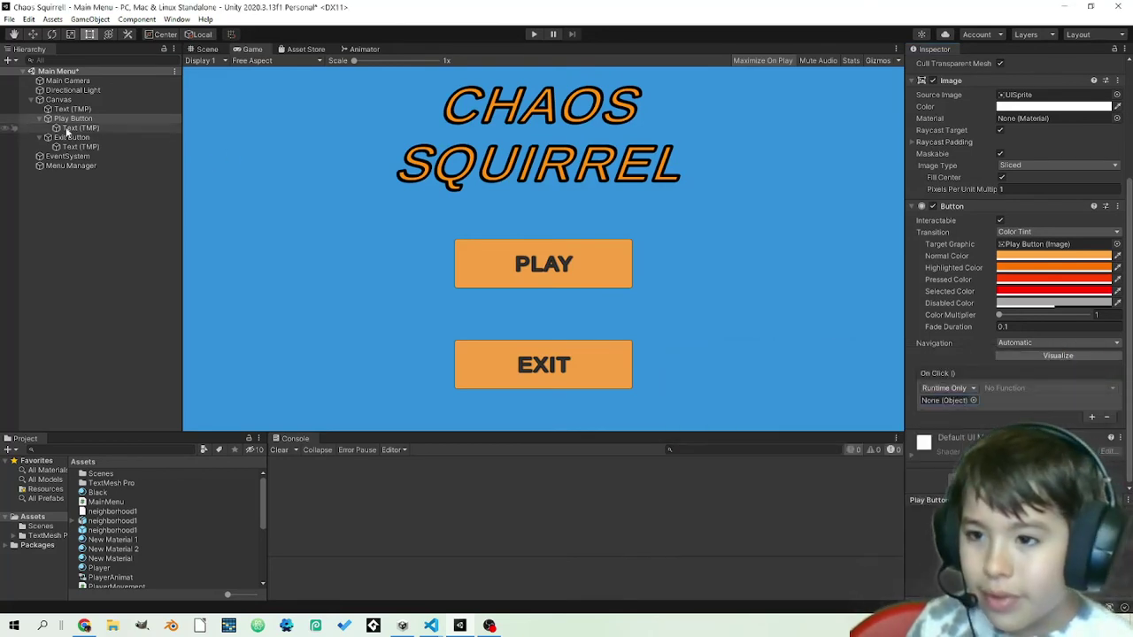
Step: Assign the Menu Manager object to the Play Button's On Click () entry and save the Main Menu scene
{"action": "left_click_drag", "start_coordinate": [64, 167], "coordinate": [963, 404]}
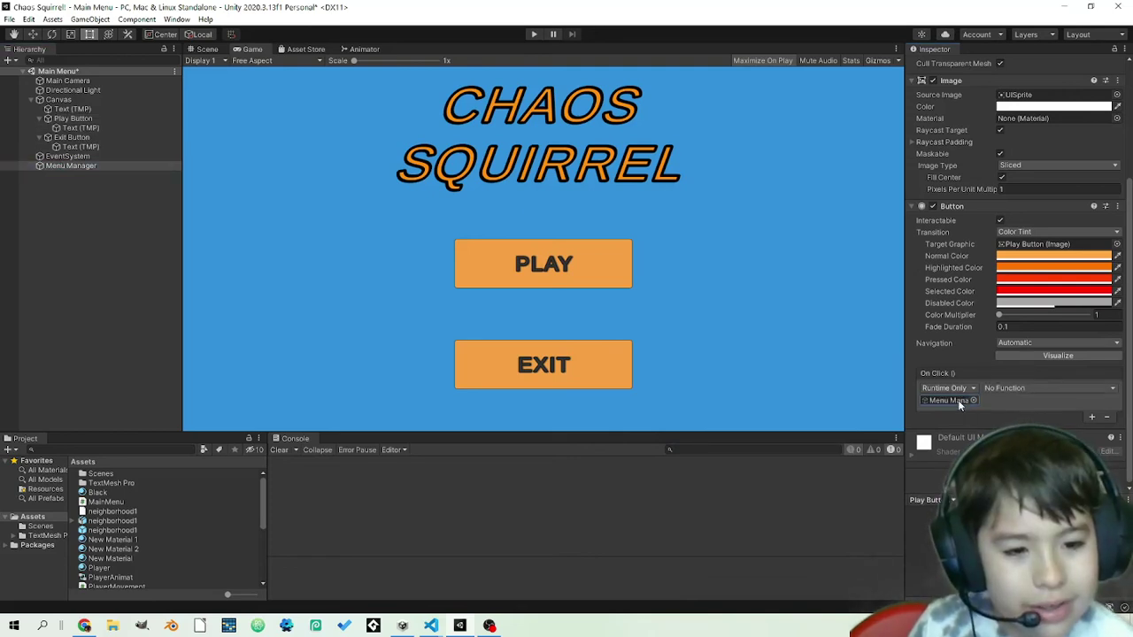
{"action": "left_click", "coordinate": [1013, 390]}
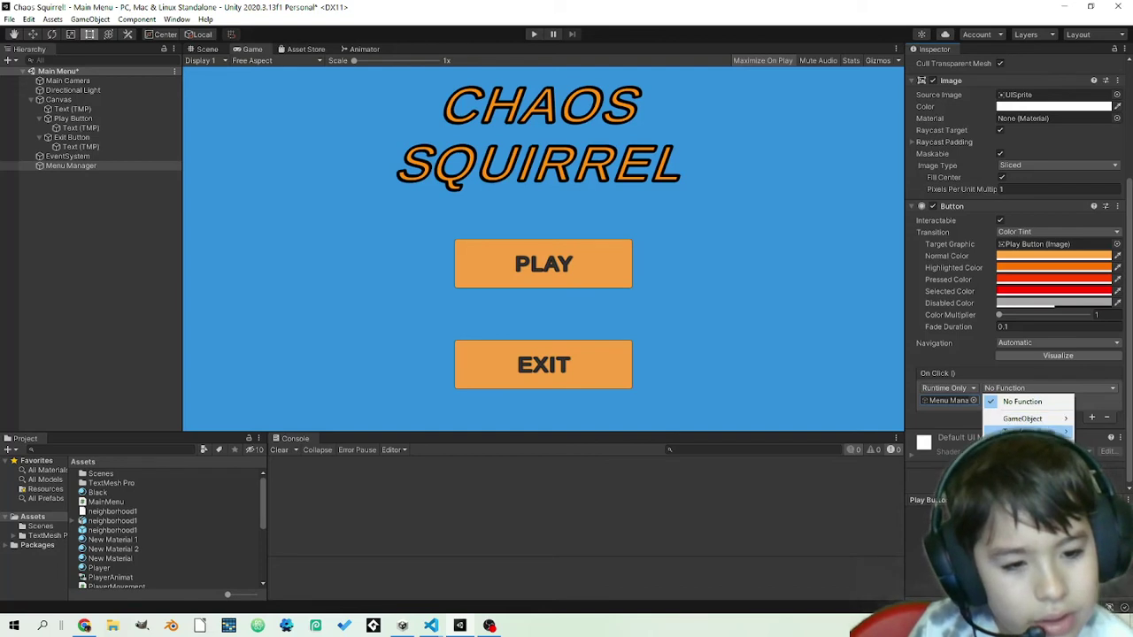
{"action": "mouse_move", "coordinate": [1027, 431]}
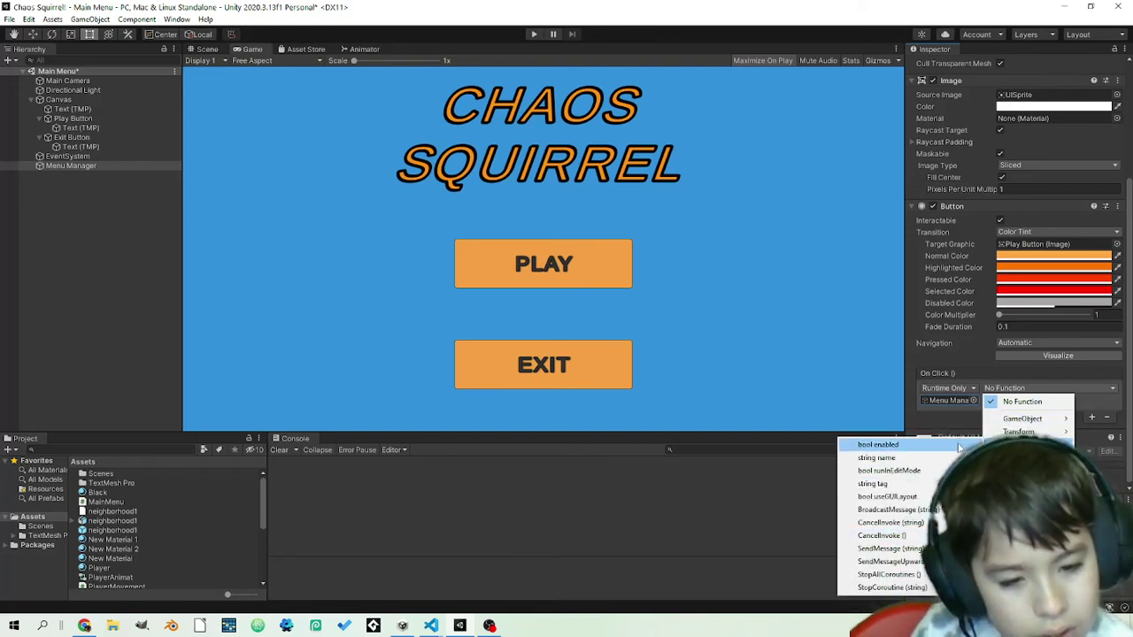
{"action": "left_click", "coordinate": [703, 539]}
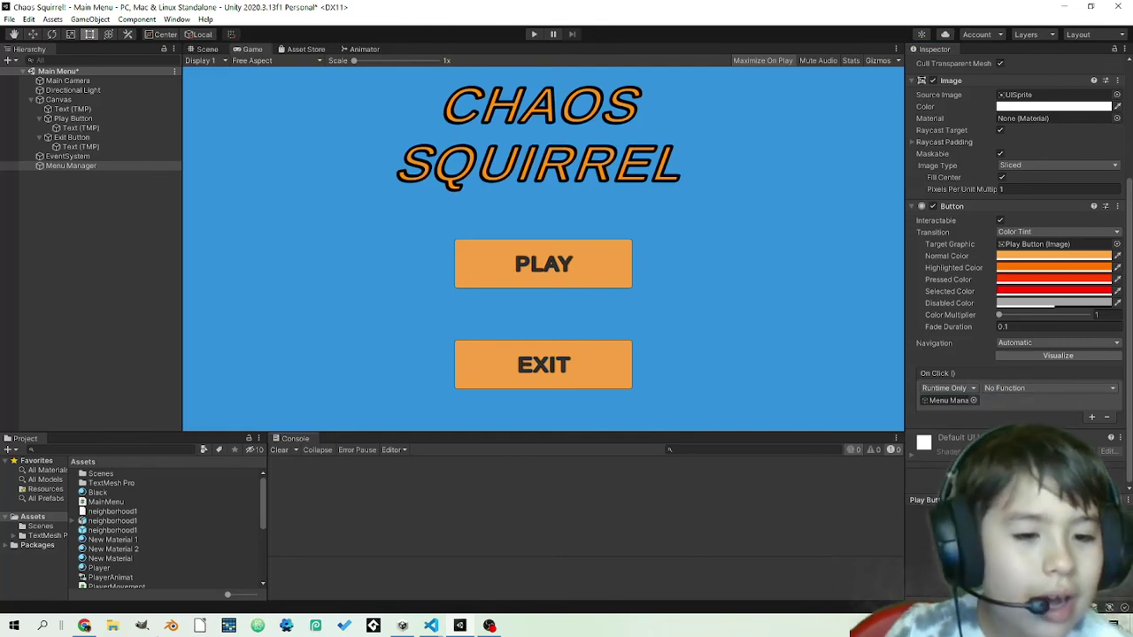
{"action": "mouse_move", "coordinate": [430, 625]}
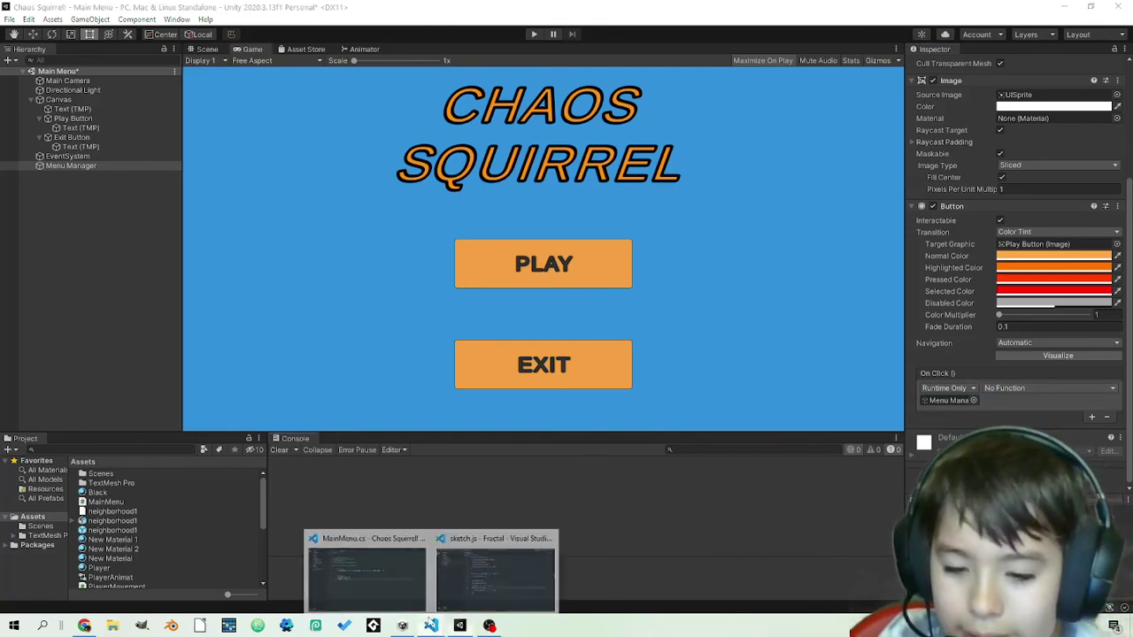
{"action": "key", "text": "ctrl+s"}
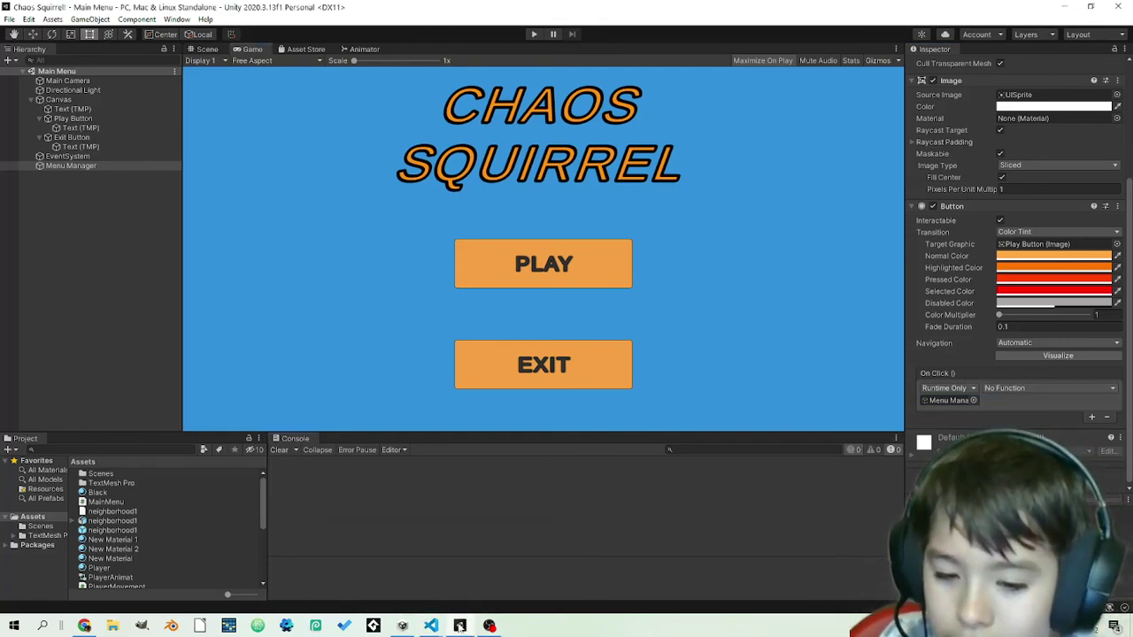
Step: Switch to Visual Studio Code, add the public modifier to the Exit() and Play() methods in MainMenu.cs, and save the script
{"action": "left_click", "coordinate": [430, 626]}
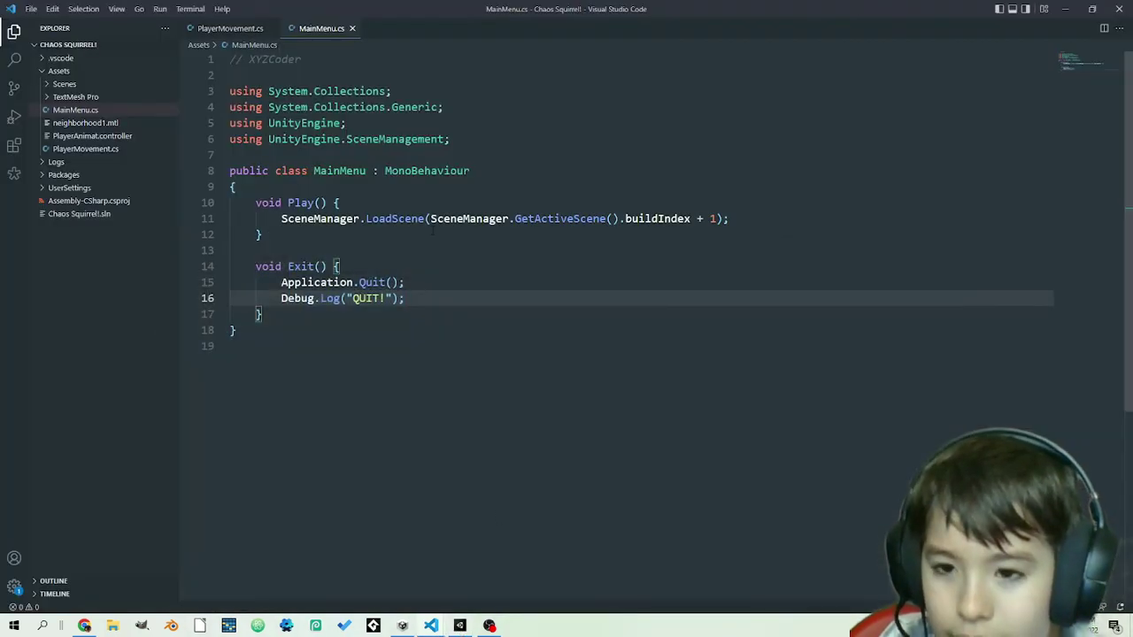
{"action": "left_click", "coordinate": [255, 267]}
{"action": "type", "text": "p"}
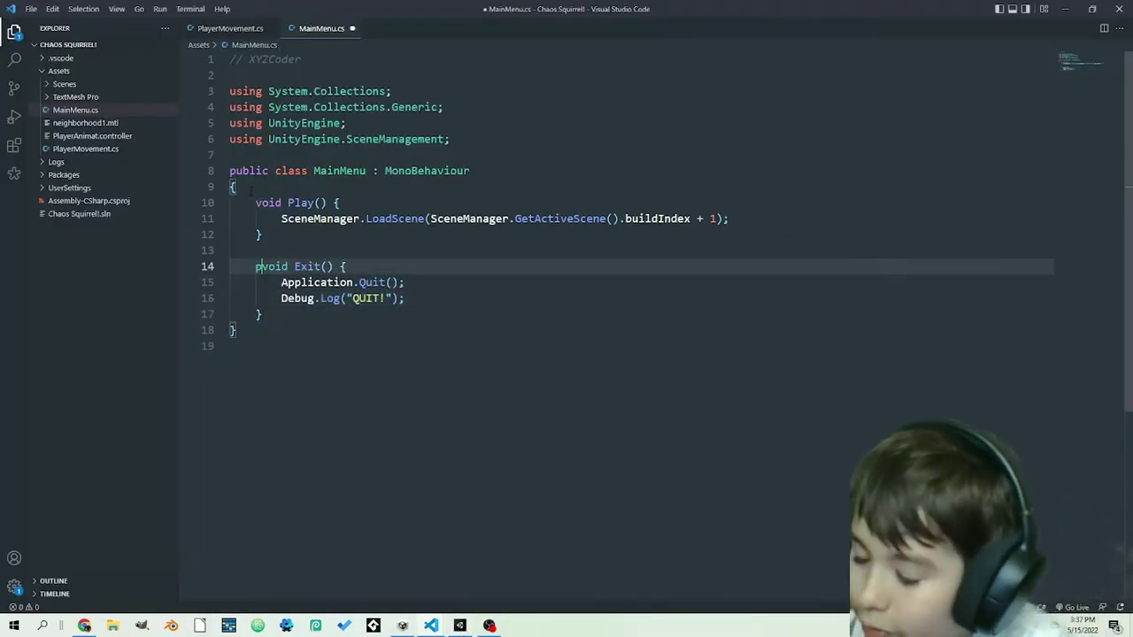
{"action": "type", "text": "ublic"}
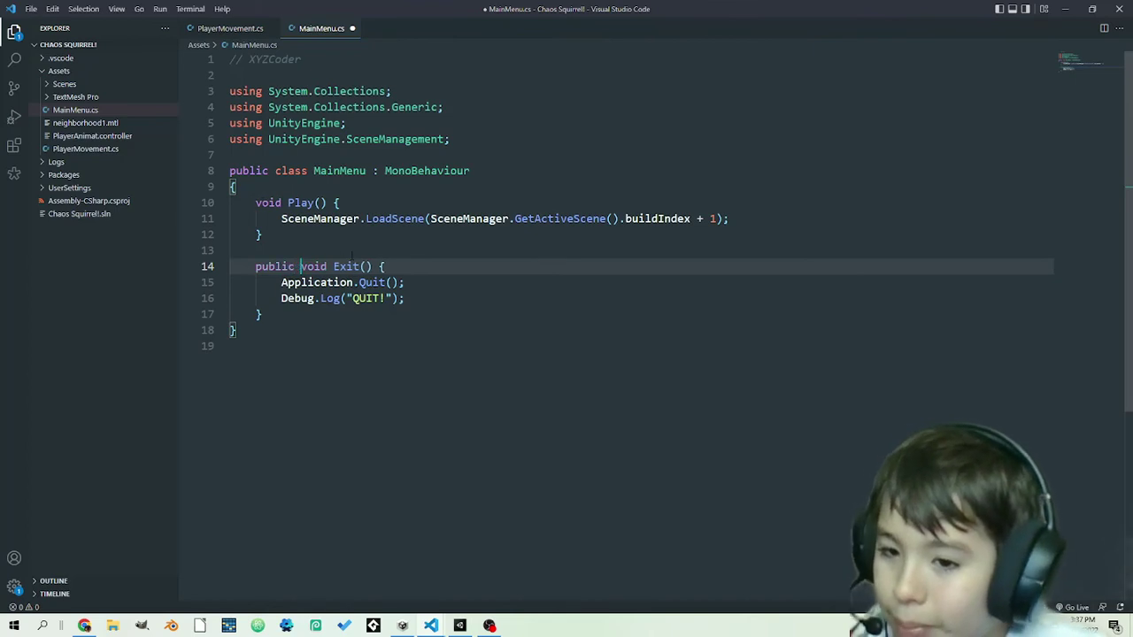
{"action": "left_click_drag", "start_coordinate": [239, 187], "coordinate": [268, 203]}
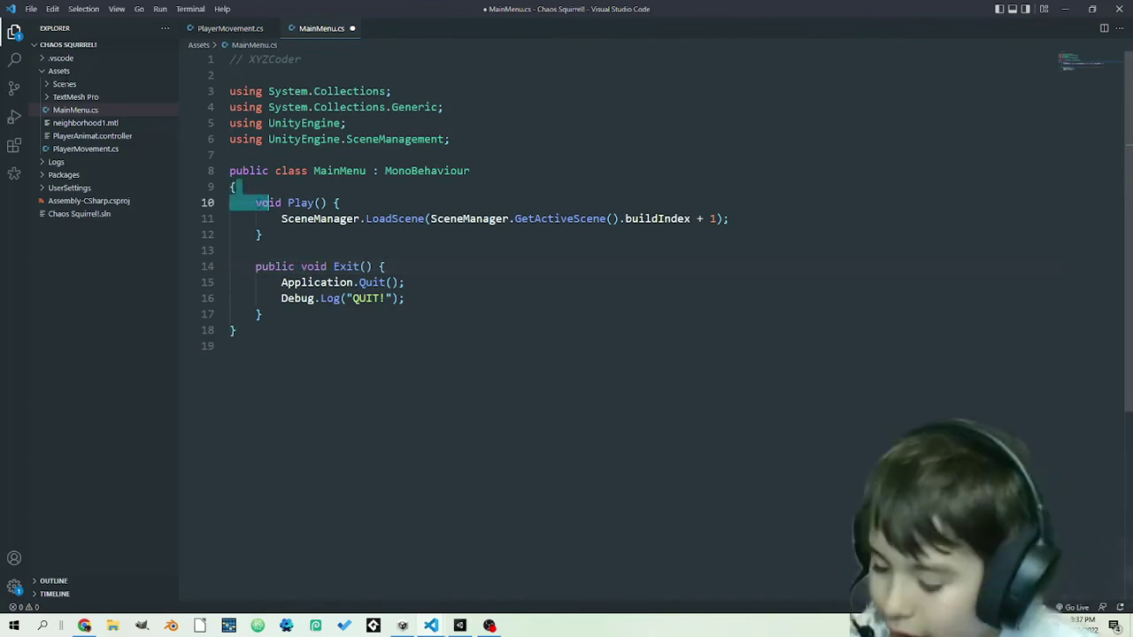
{"action": "left_click", "coordinate": [256, 203]}
{"action": "type", "text": "p"}
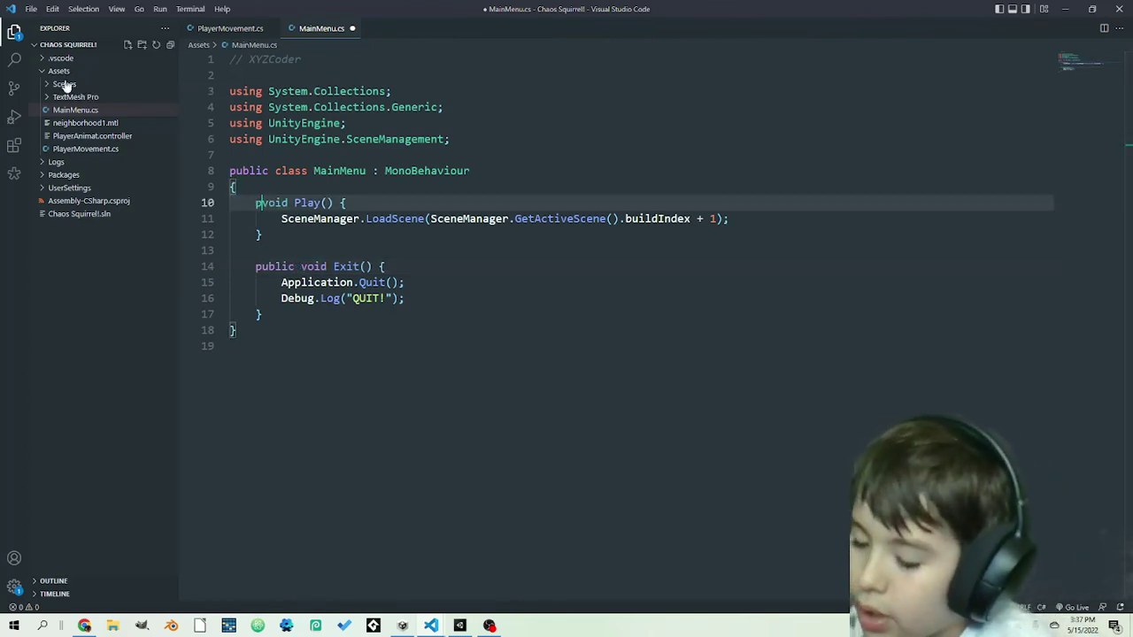
{"action": "type", "text": "ublic"}
{"action": "key", "text": "ctrl+s"}
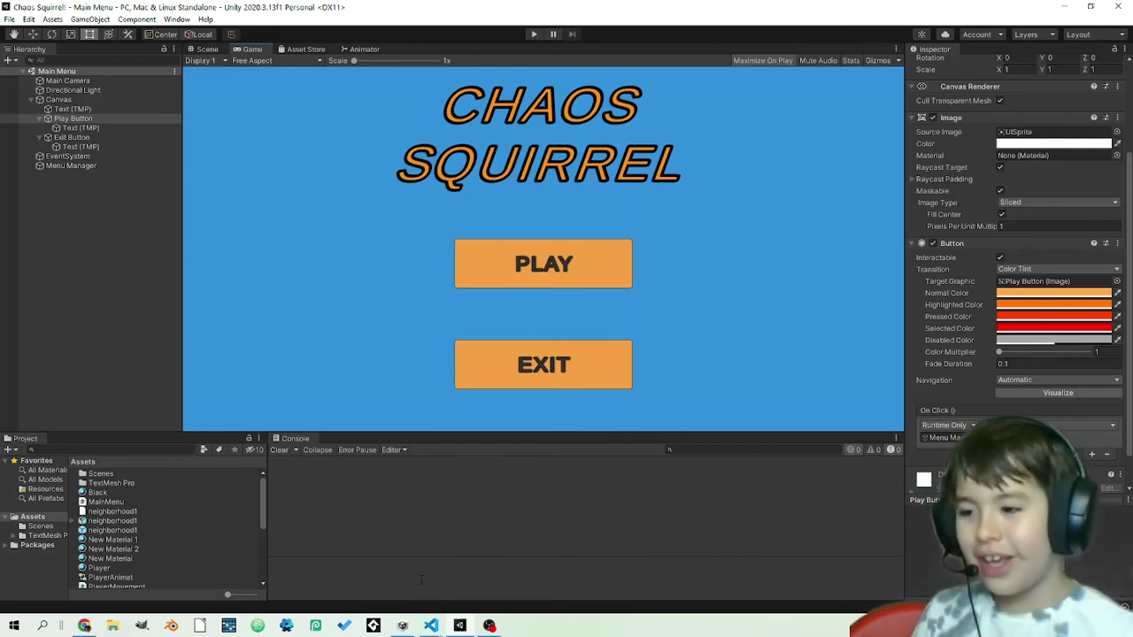
Step: Run the Main Menu scene, try the game's PLAY button with the updated script, and stop play mode
{"action": "left_click", "coordinate": [534, 35]}
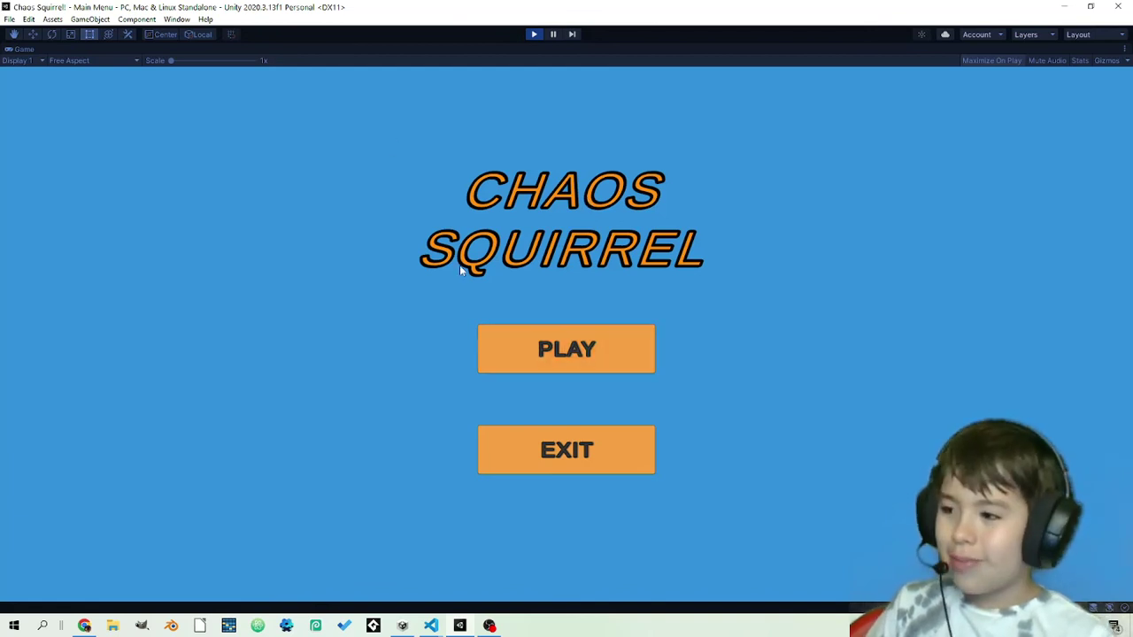
{"action": "left_click", "coordinate": [516, 350]}
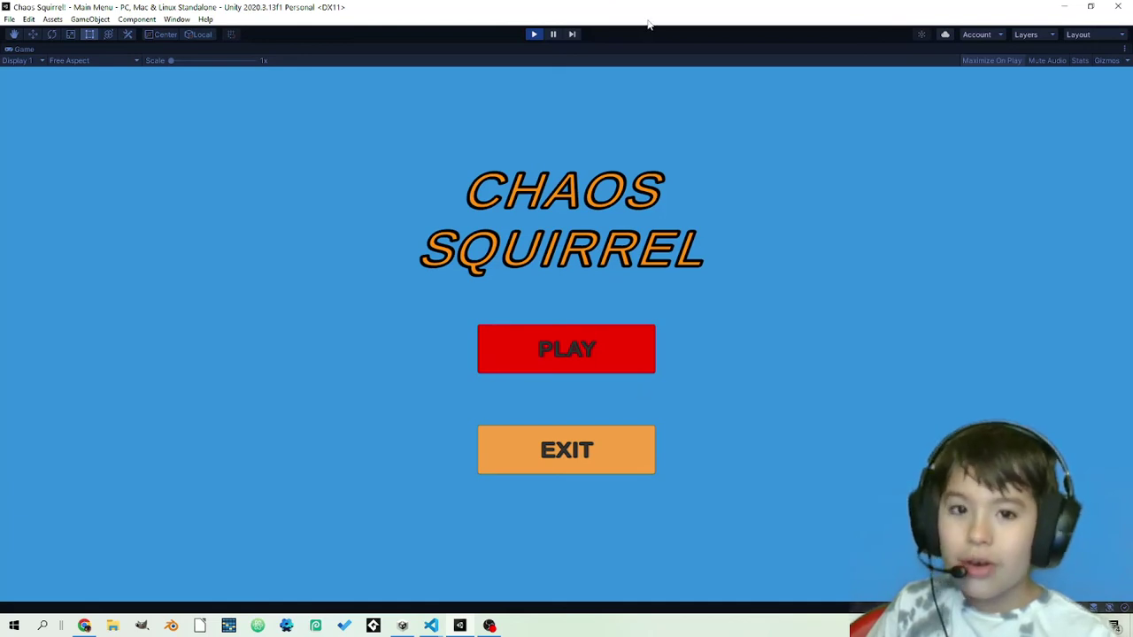
{"action": "left_click", "coordinate": [534, 33]}
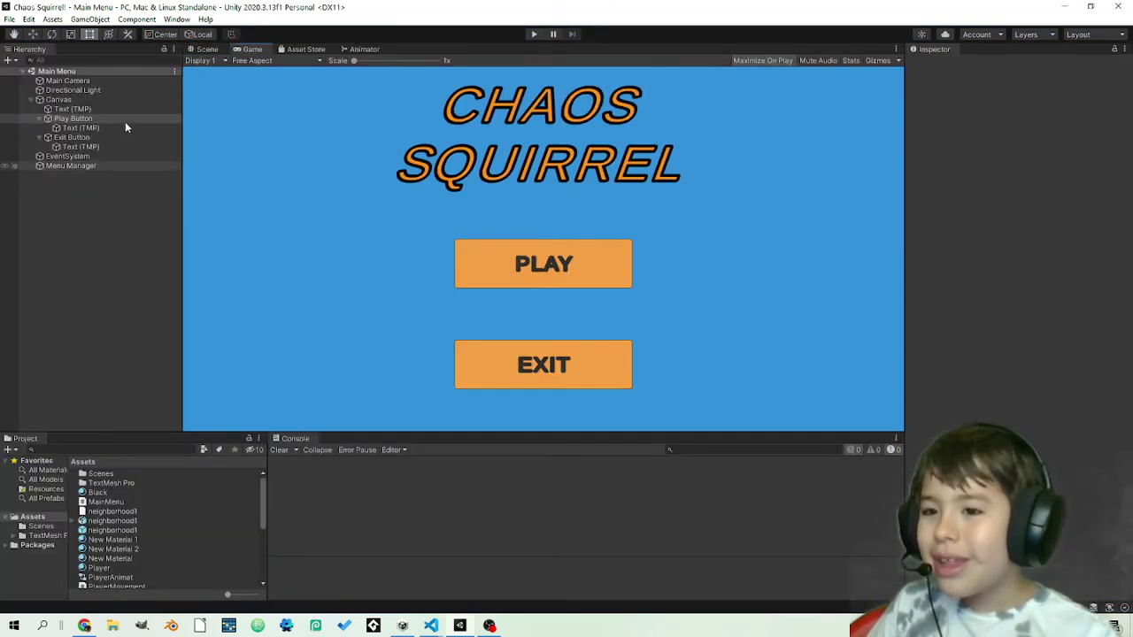
Step: Set the function of the Play Button's On Click () entry to MainMenu's Play () method
{"action": "left_click", "coordinate": [131, 119]}
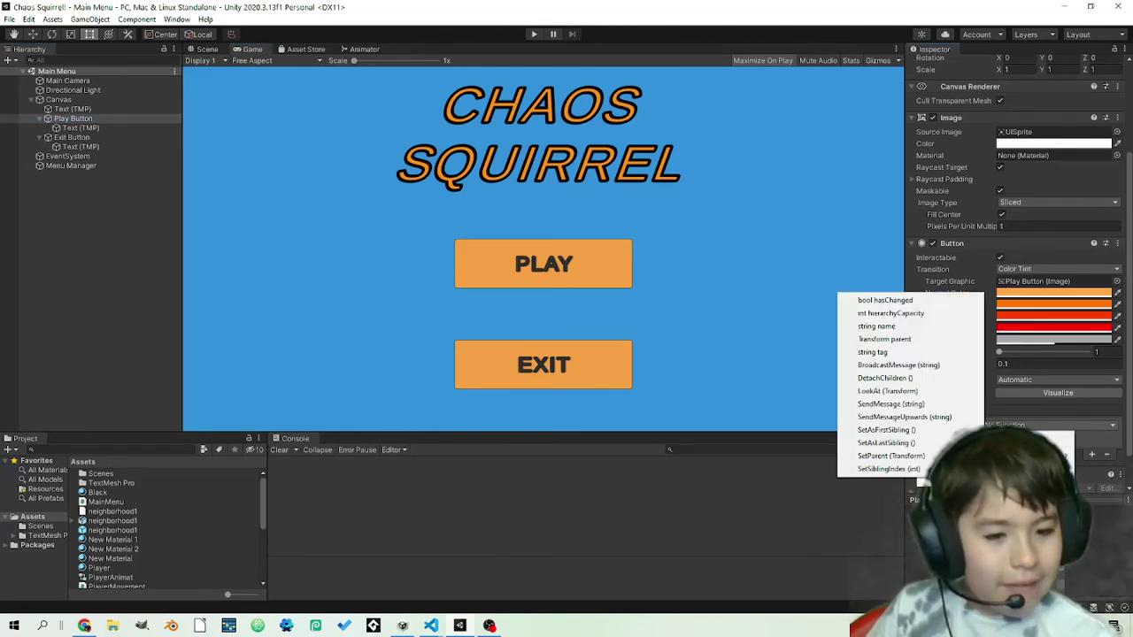
{"action": "mouse_move", "coordinate": [1018, 482]}
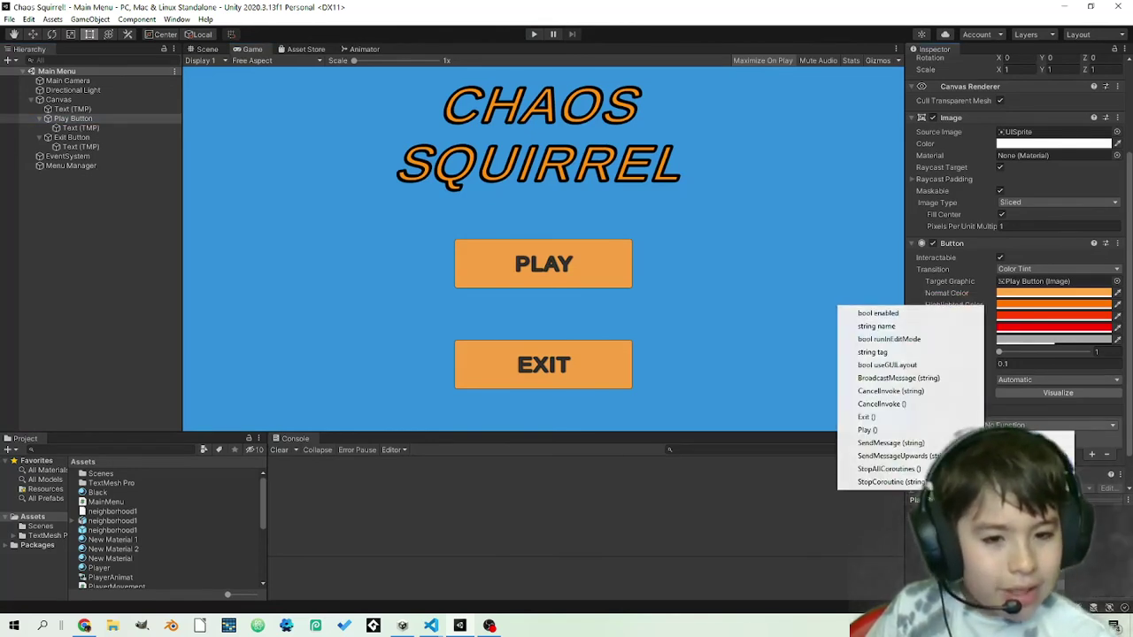
{"action": "left_click", "coordinate": [912, 430]}
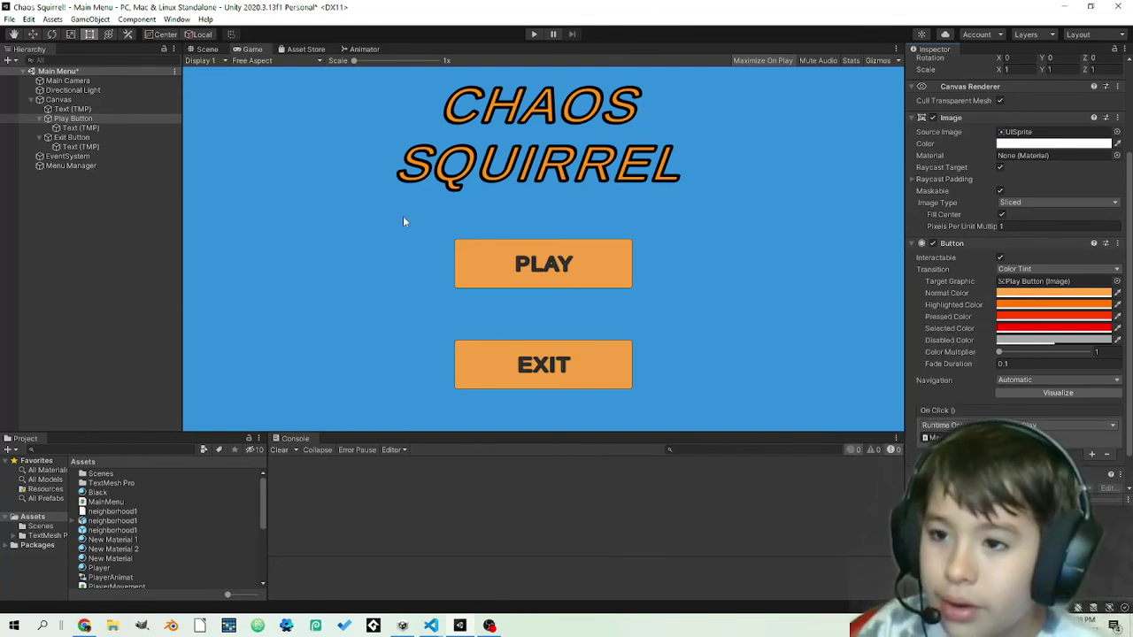
Step: Add an empty On Click () event entry to the Exit Button's Button component
{"action": "left_click", "coordinate": [64, 138]}
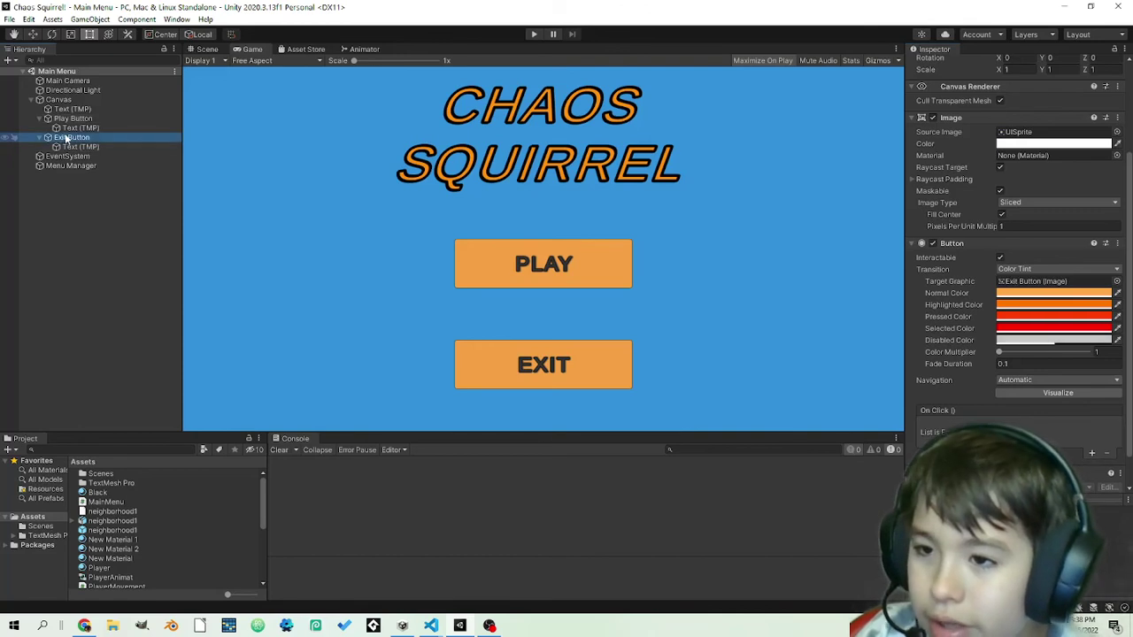
{"action": "left_click", "coordinate": [1091, 454]}
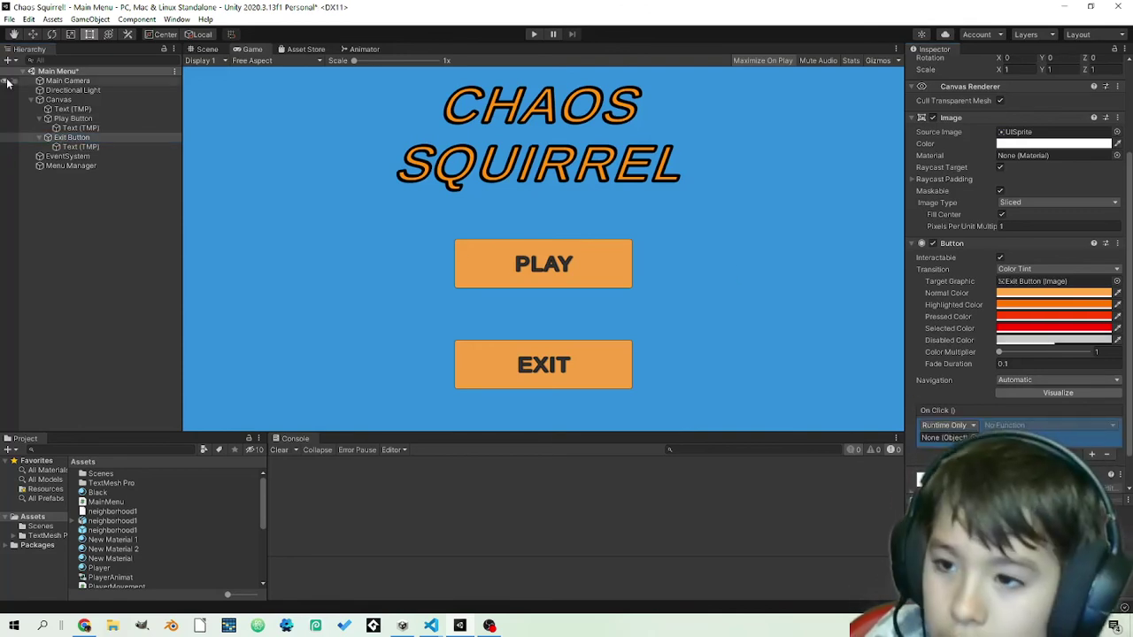
{"action": "left_click", "coordinate": [126, 173]}
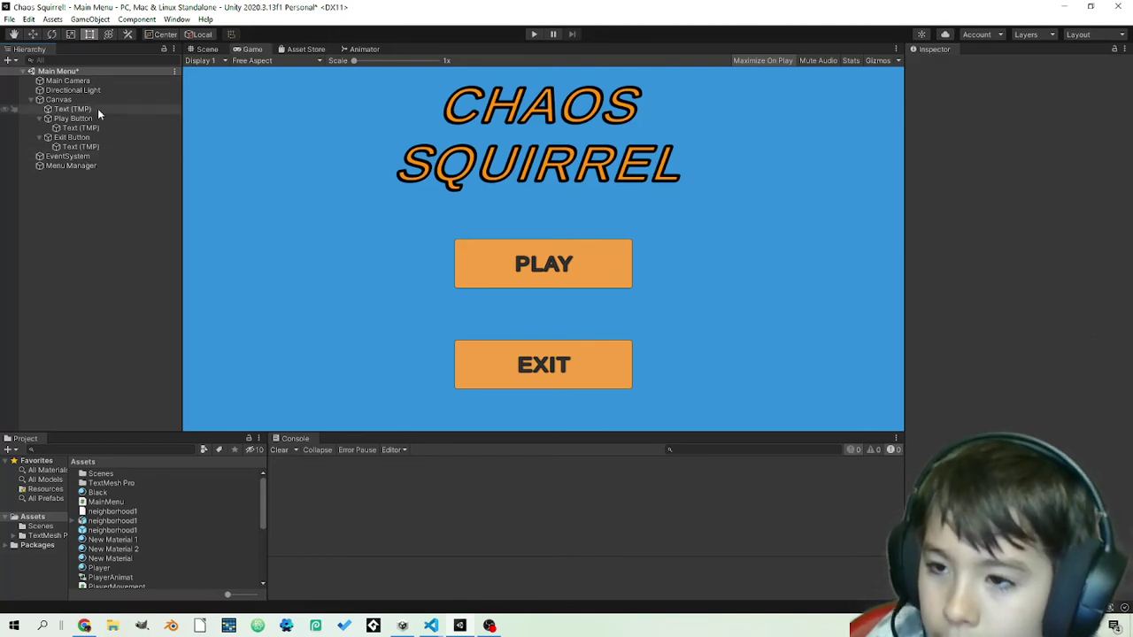
{"action": "left_click", "coordinate": [89, 138]}
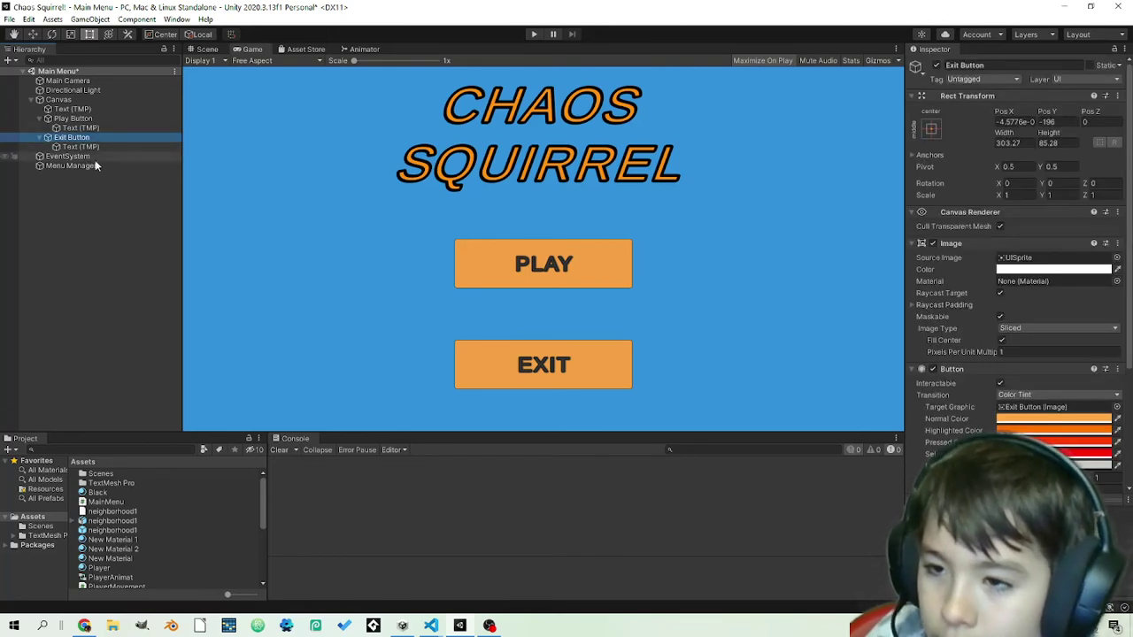
{"action": "scroll", "coordinate": [970, 339], "scroll_direction": "down", "scroll_amount": 5}
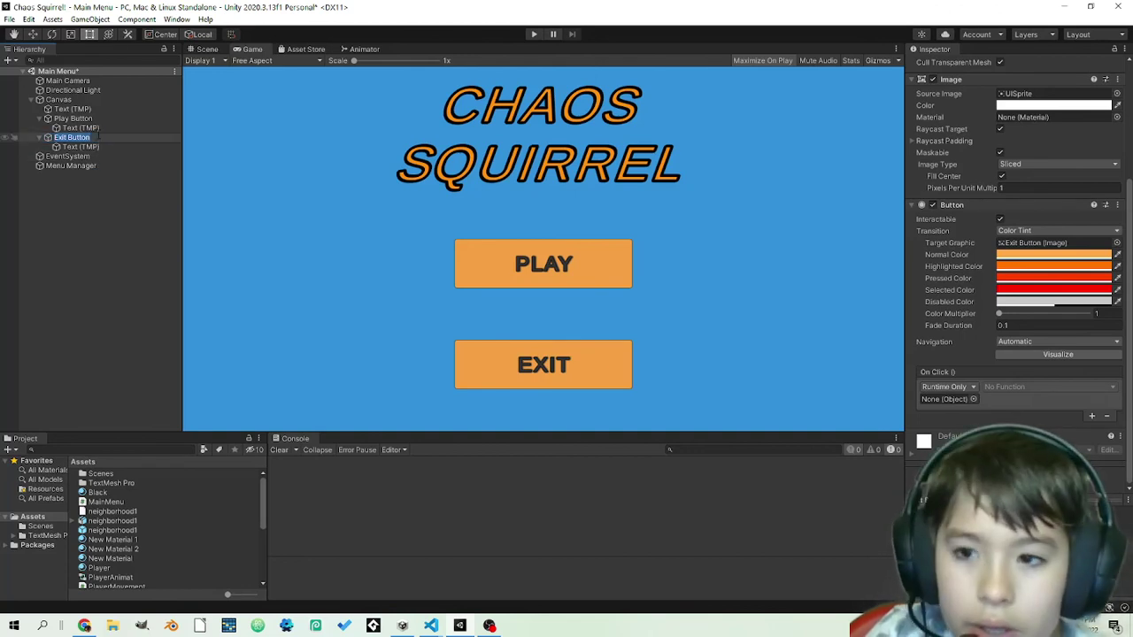
Step: Assign the Menu Manager object to the Exit Button's On Click () entry and set its function to MainMenu's Exit () method
{"action": "left_click", "coordinate": [76, 168]}
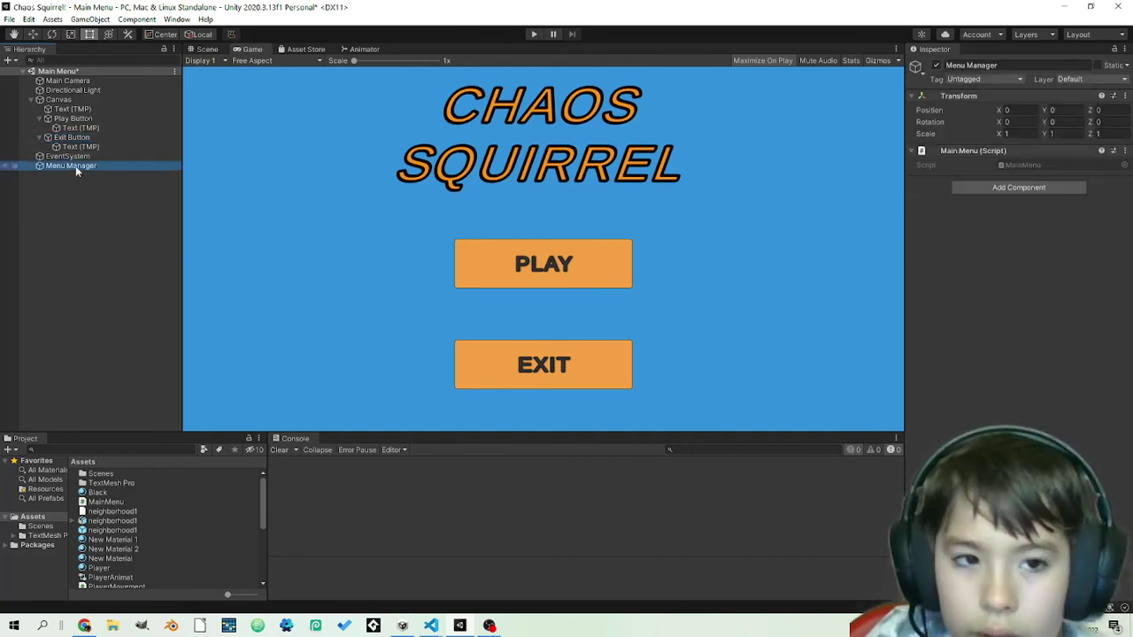
{"action": "left_click", "coordinate": [85, 137]}
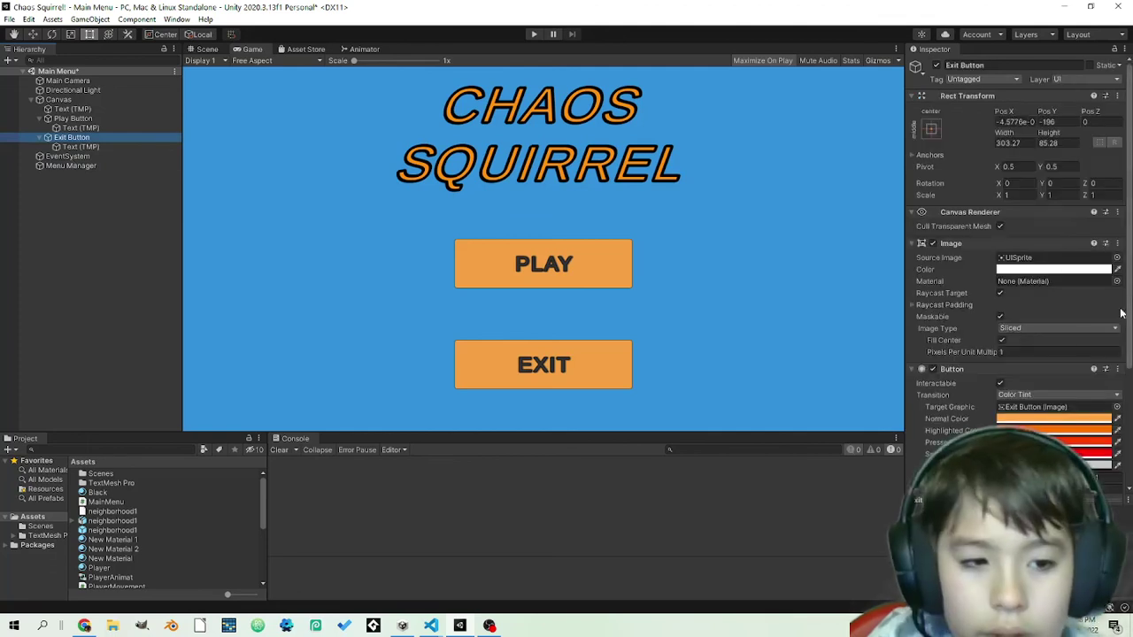
{"action": "scroll", "coordinate": [1018, 266], "scroll_direction": "down", "scroll_amount": 5}
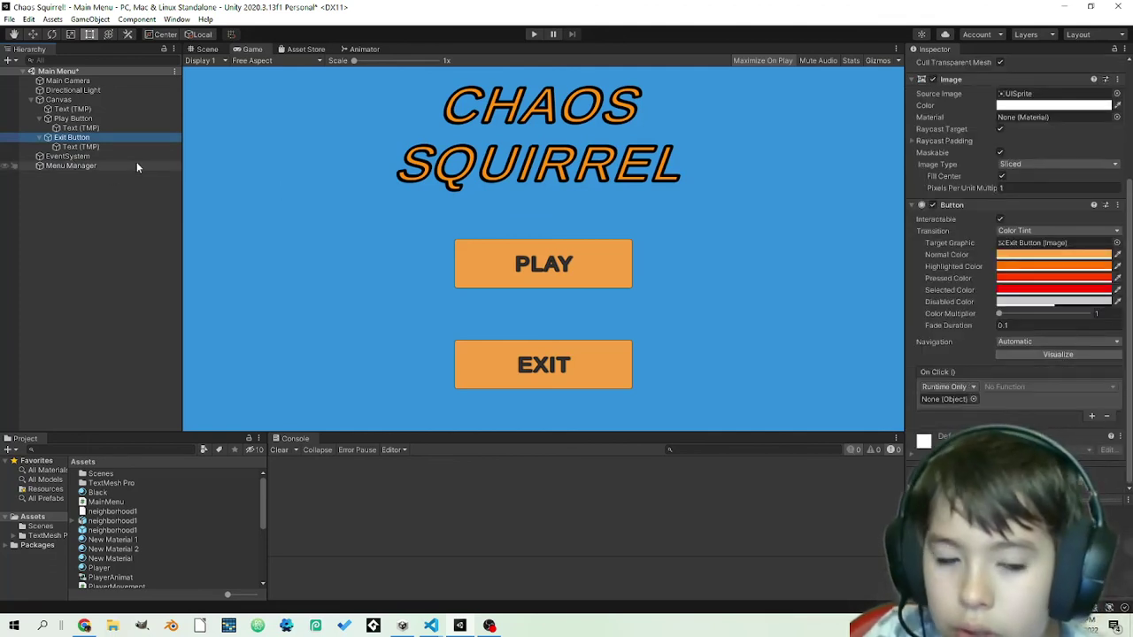
{"action": "left_click_drag", "start_coordinate": [136, 166], "coordinate": [965, 401]}
{"action": "left_click", "coordinate": [1007, 390]}
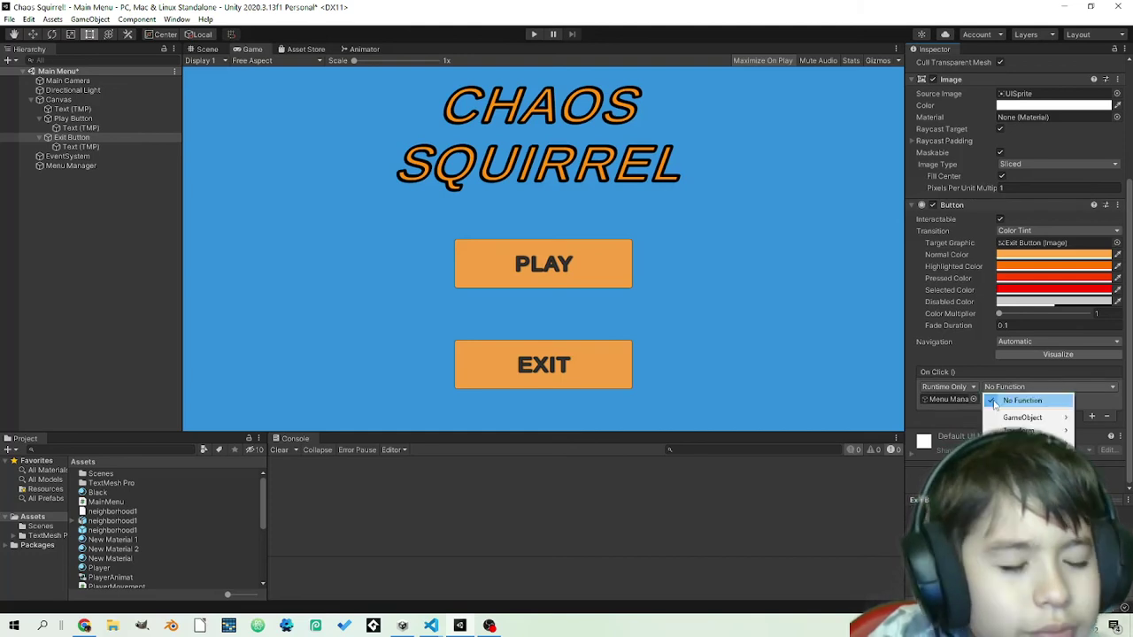
{"action": "mouse_move", "coordinate": [1026, 444]}
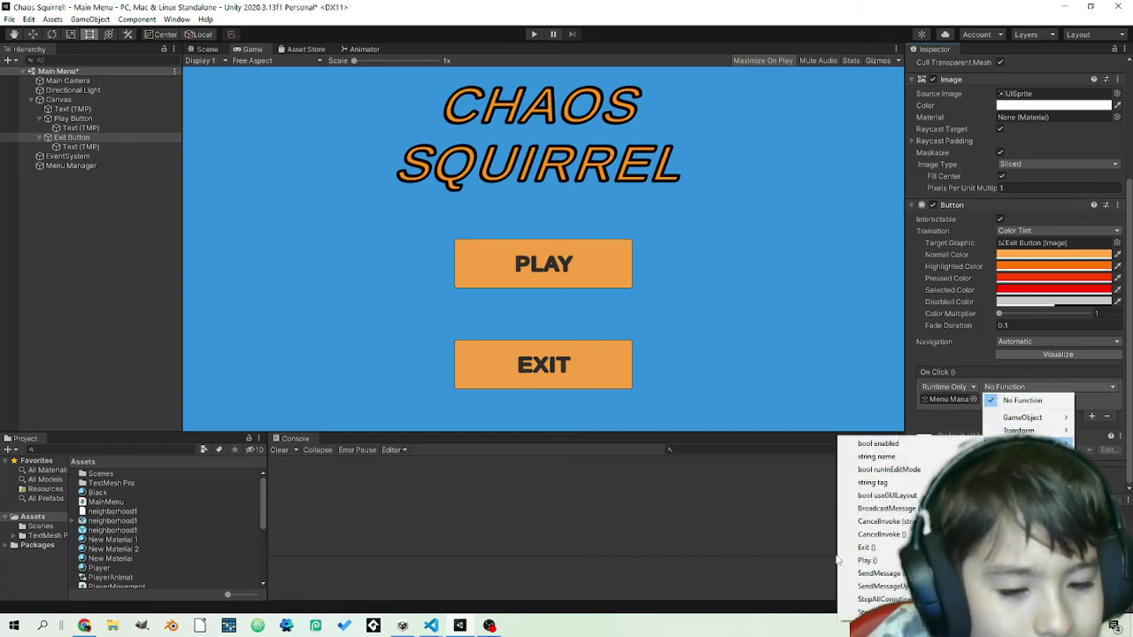
{"action": "left_click", "coordinate": [890, 549]}
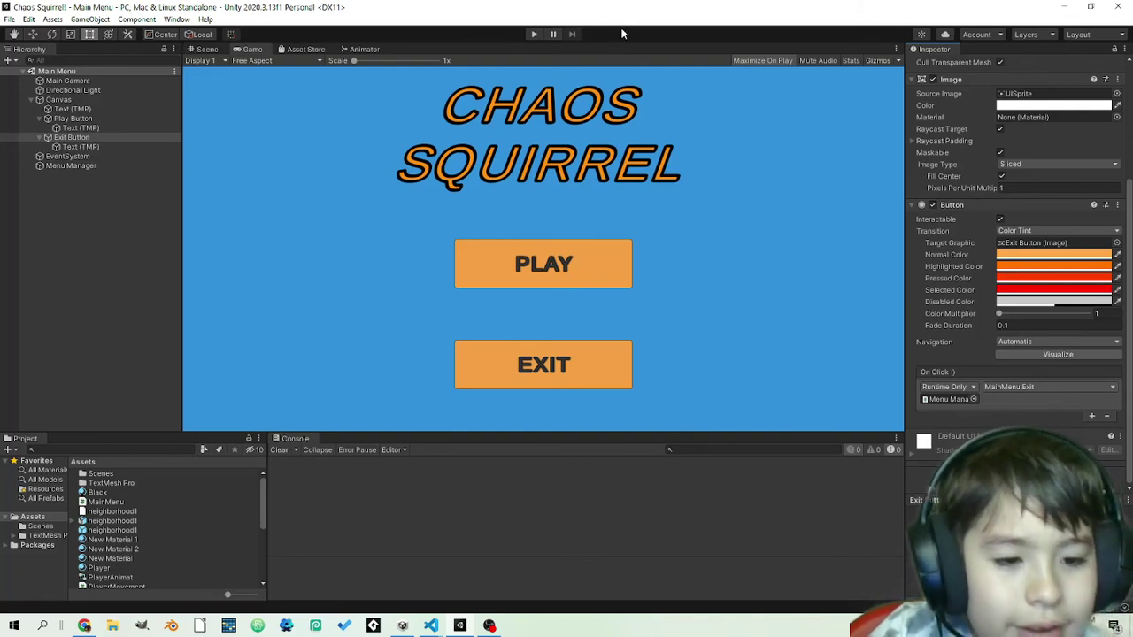
Step: Run the game from the Main Menu scene, start the game level with the PLAY button, and stop play mode
{"action": "left_click", "coordinate": [533, 34]}
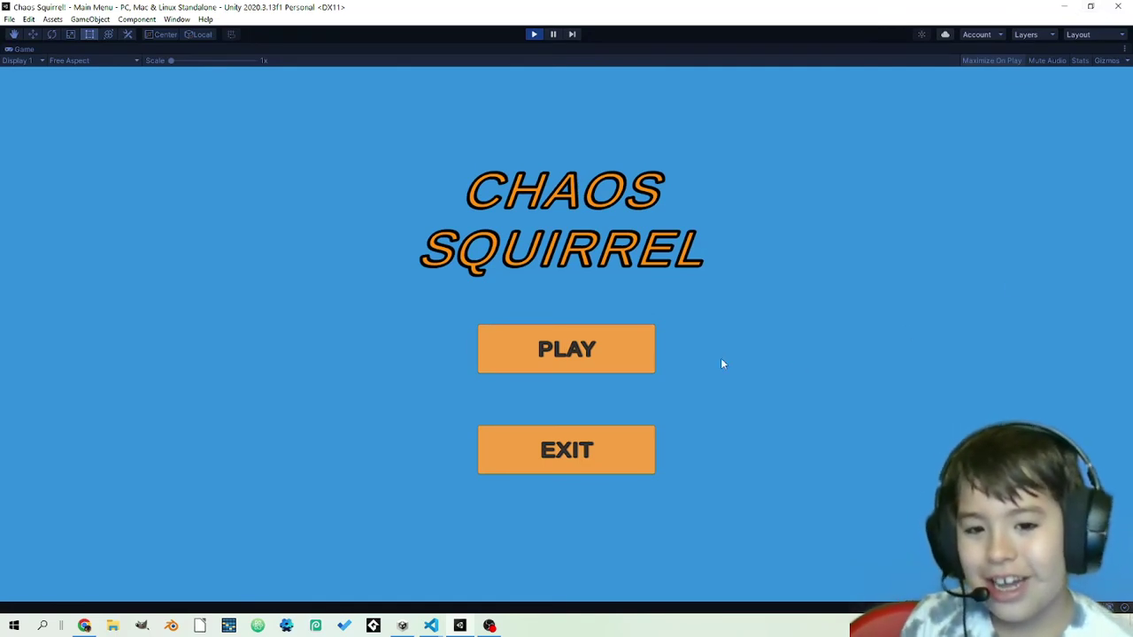
{"action": "left_click", "coordinate": [602, 339]}
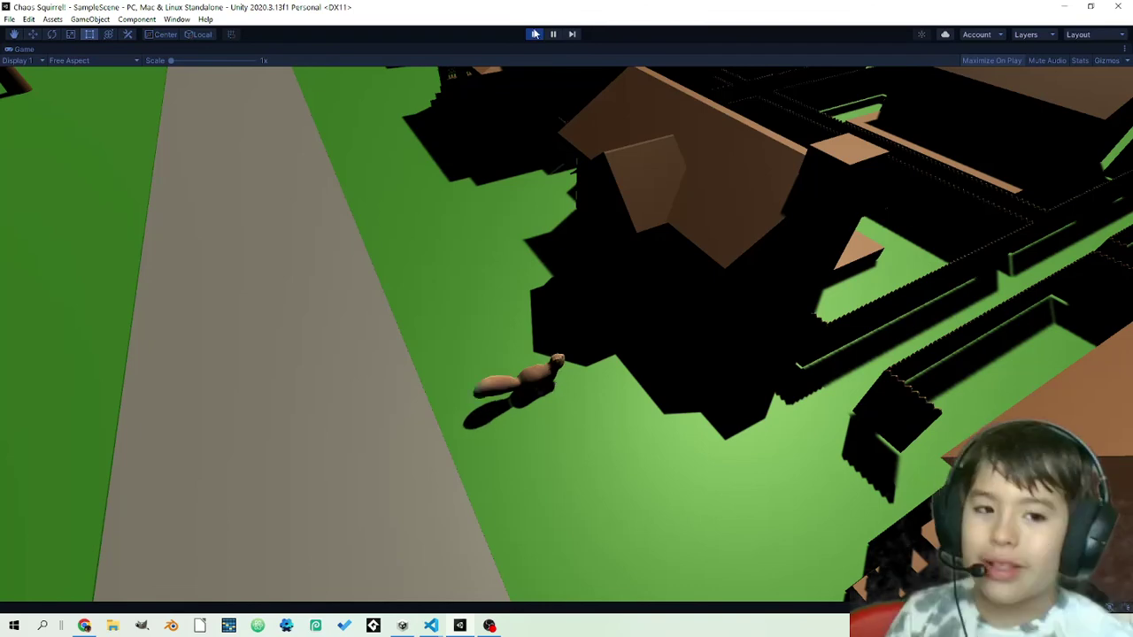
{"action": "left_click", "coordinate": [535, 34]}
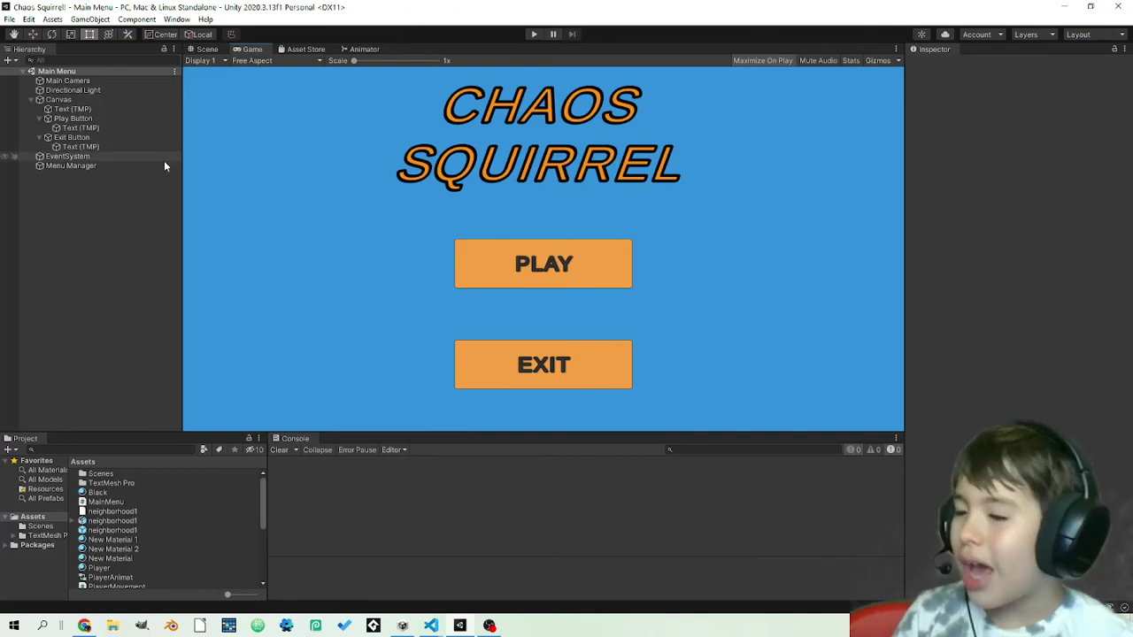
Step: Open SampleScene from the project's Scenes folder
{"action": "left_click", "coordinate": [106, 502]}
{"action": "left_click", "coordinate": [37, 545]}
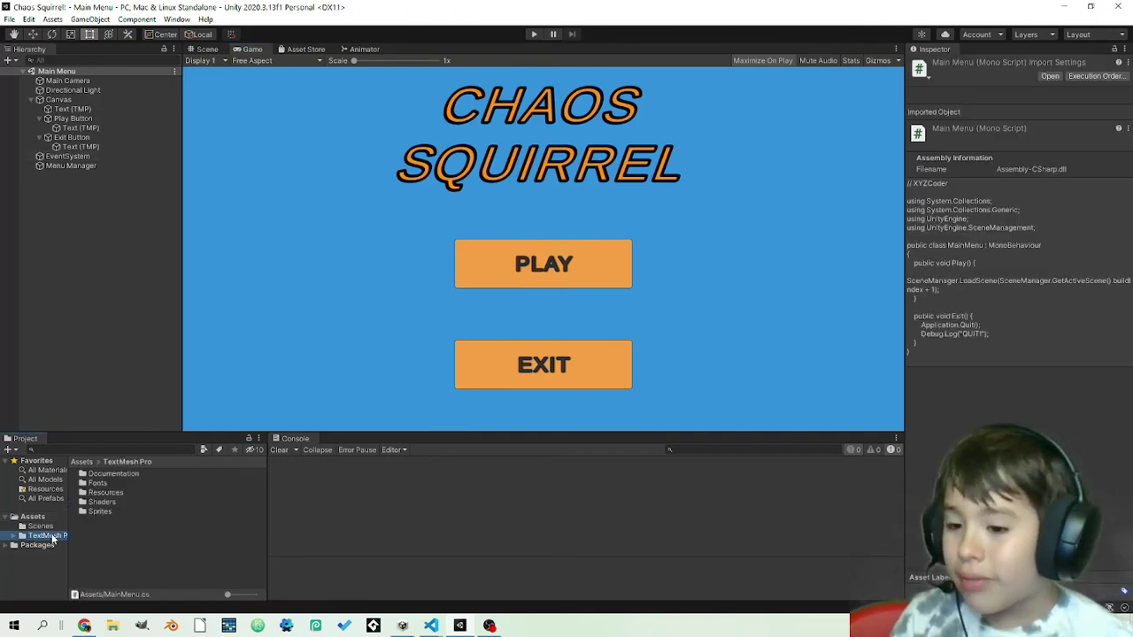
{"action": "left_click", "coordinate": [40, 526]}
{"action": "double_click", "coordinate": [128, 482]}
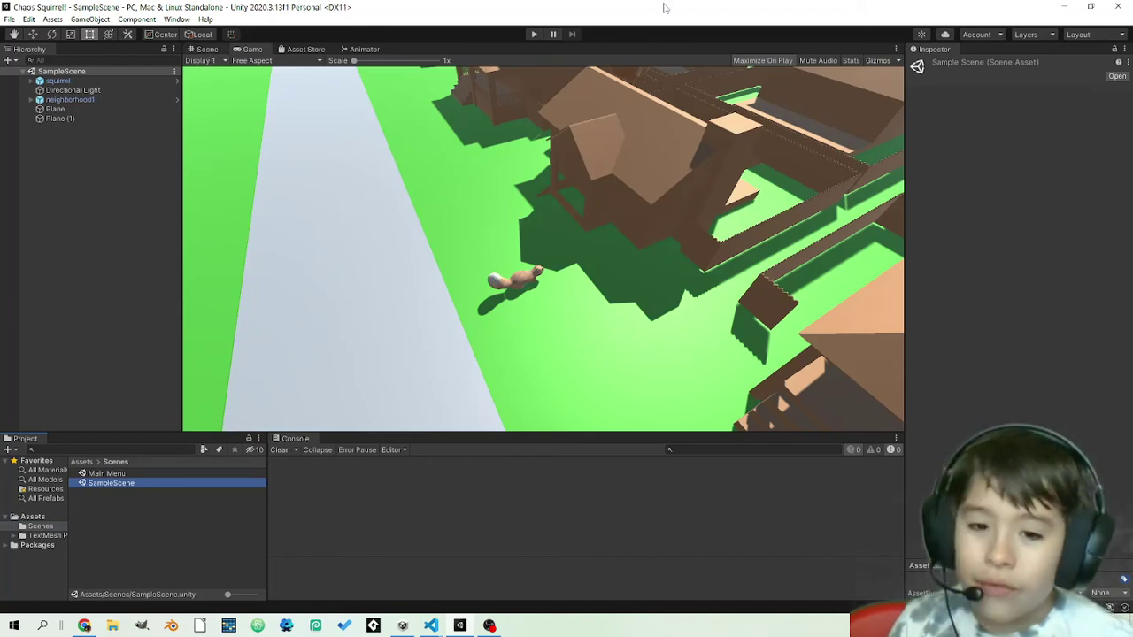
Step: Show SampleScene in the Scene view and switch it from 2D to 3D
{"action": "key", "text": "ctrl+1"}
{"action": "scroll", "coordinate": [469, 223], "scroll_direction": "down", "scroll_amount": 3}
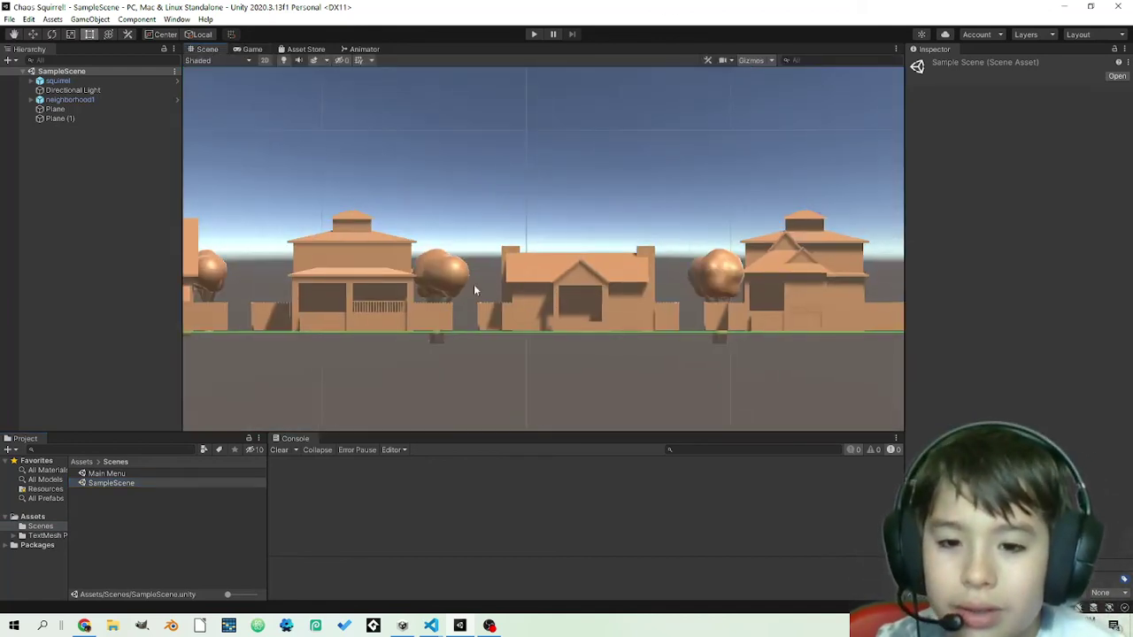
{"action": "middle_click_drag", "start_coordinate": [470, 357], "coordinate": [735, 164]}
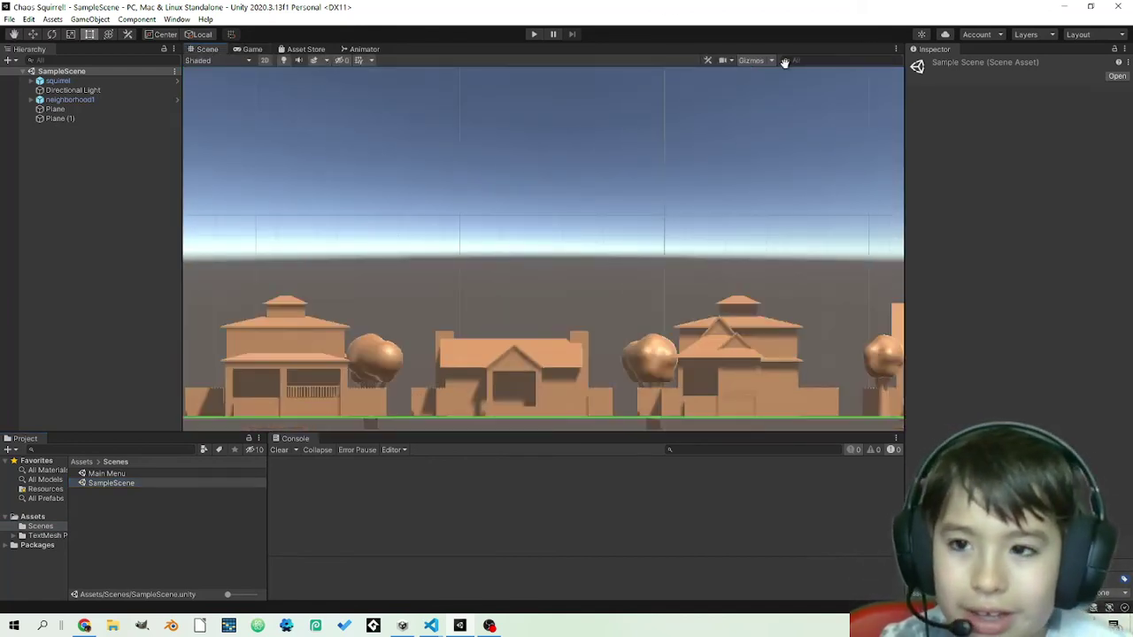
{"action": "scroll", "coordinate": [284, 182], "scroll_direction": "down", "scroll_amount": 1}
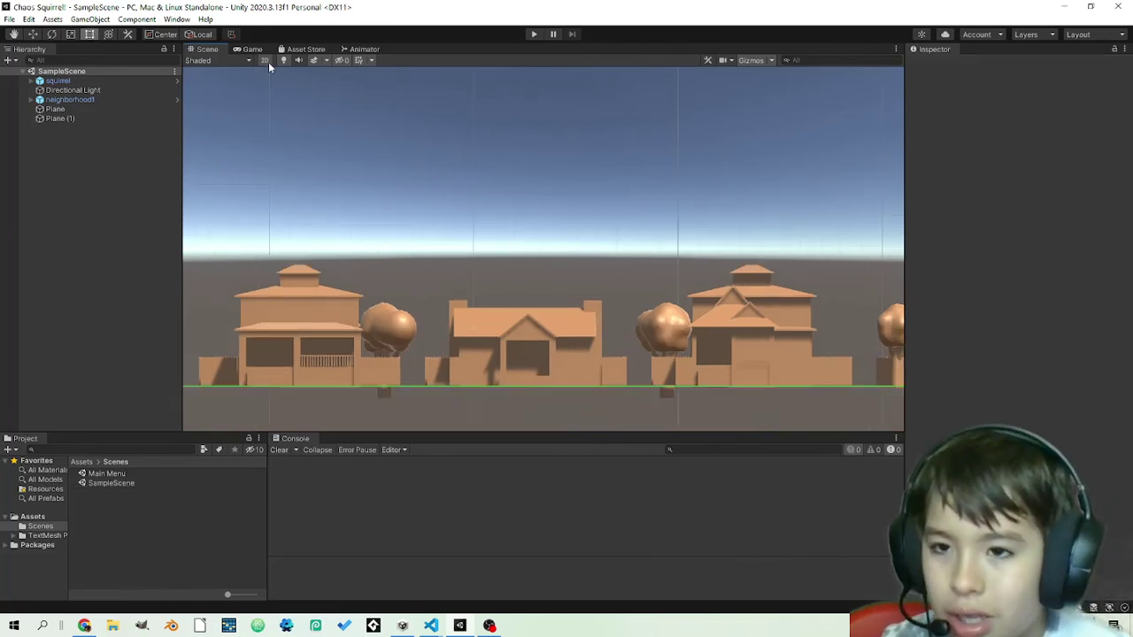
{"action": "left_click", "coordinate": [265, 60]}
{"action": "scroll", "coordinate": [511, 181], "scroll_direction": "down", "scroll_amount": 2}
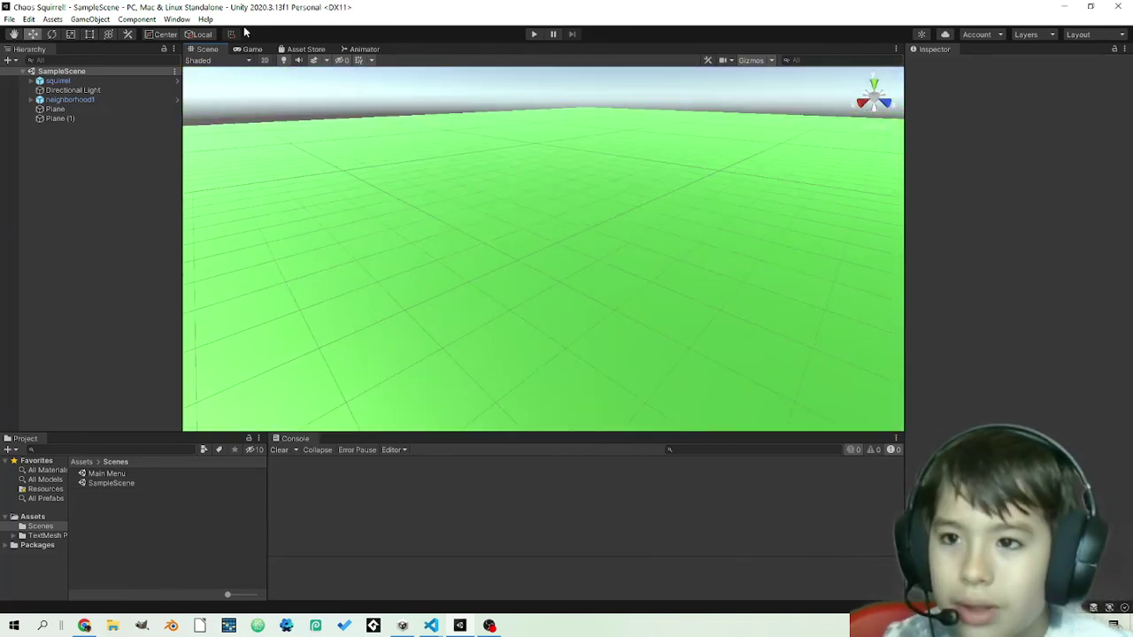
Step: Open the Lighting window docked beside the Inspector and generate the lighting for SampleScene
{"action": "left_click", "coordinate": [172, 20]}
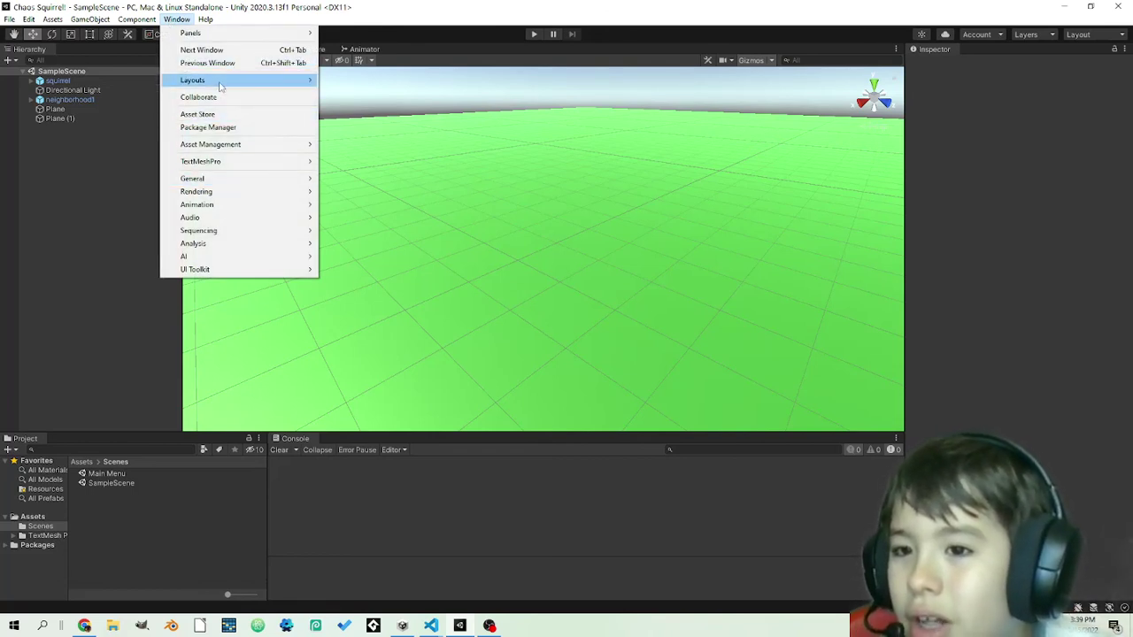
{"action": "mouse_move", "coordinate": [221, 85]}
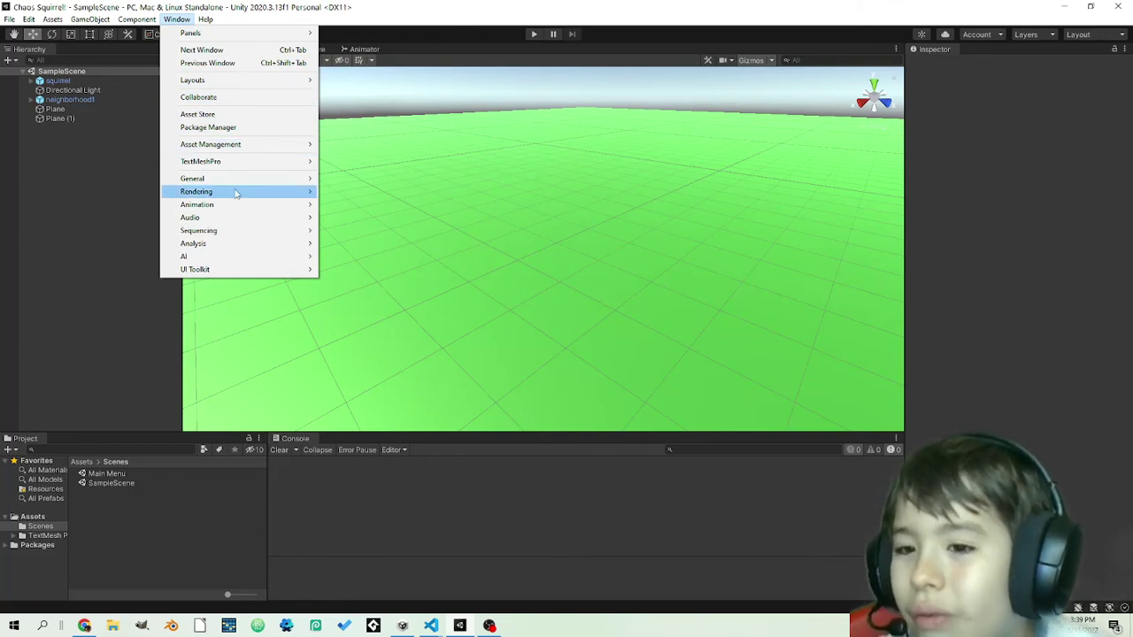
{"action": "mouse_move", "coordinate": [238, 193]}
{"action": "left_click", "coordinate": [365, 193]}
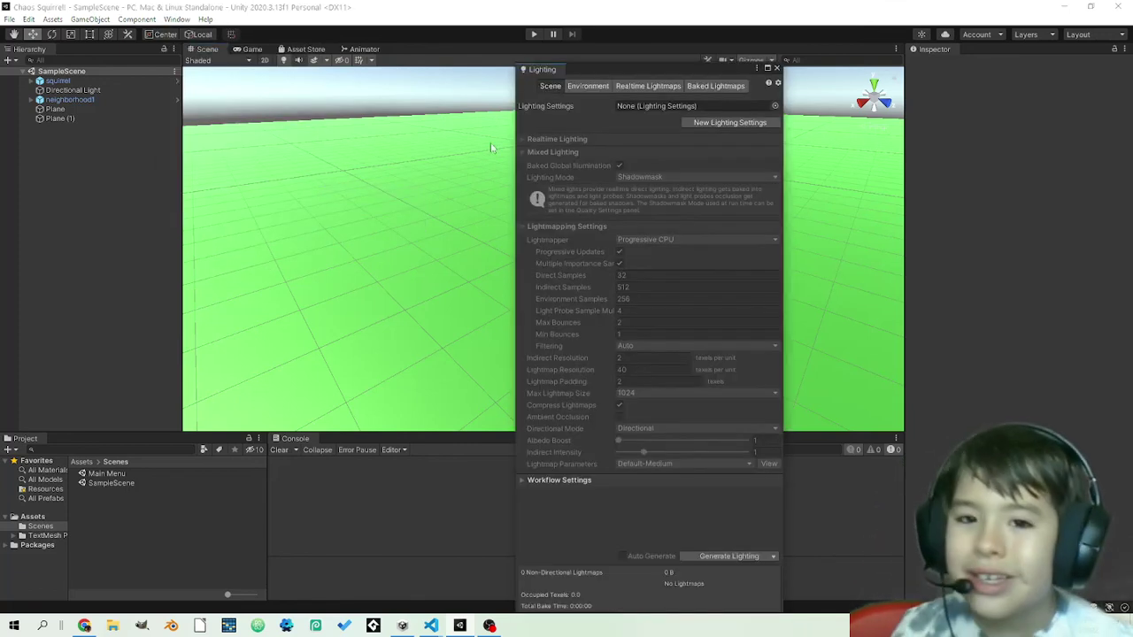
{"action": "left_click_drag", "start_coordinate": [543, 71], "coordinate": [991, 50]}
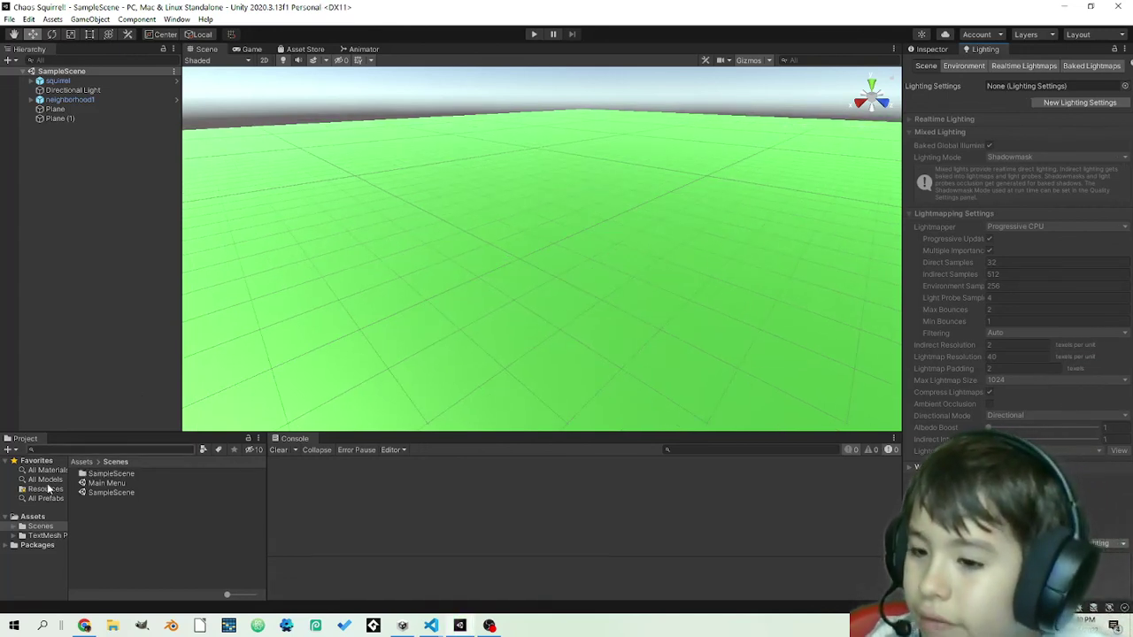
Step: Save SampleScene and open the Main Menu scene
{"action": "key", "text": "ctrl+s"}
{"action": "left_click", "coordinate": [126, 484]}
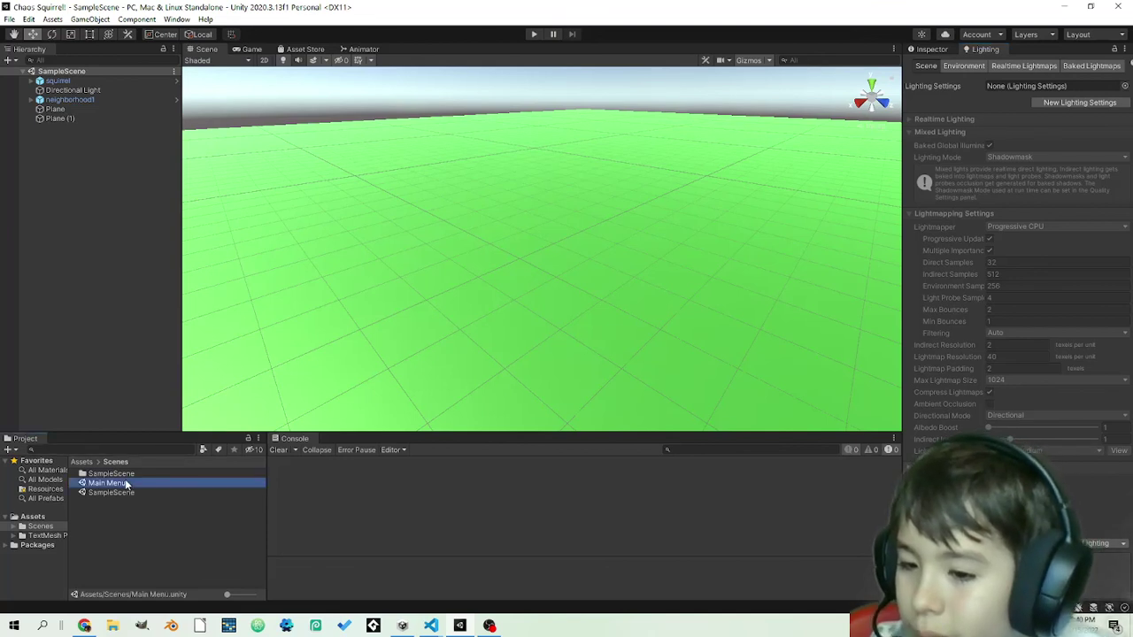
{"action": "double_click", "coordinate": [126, 484]}
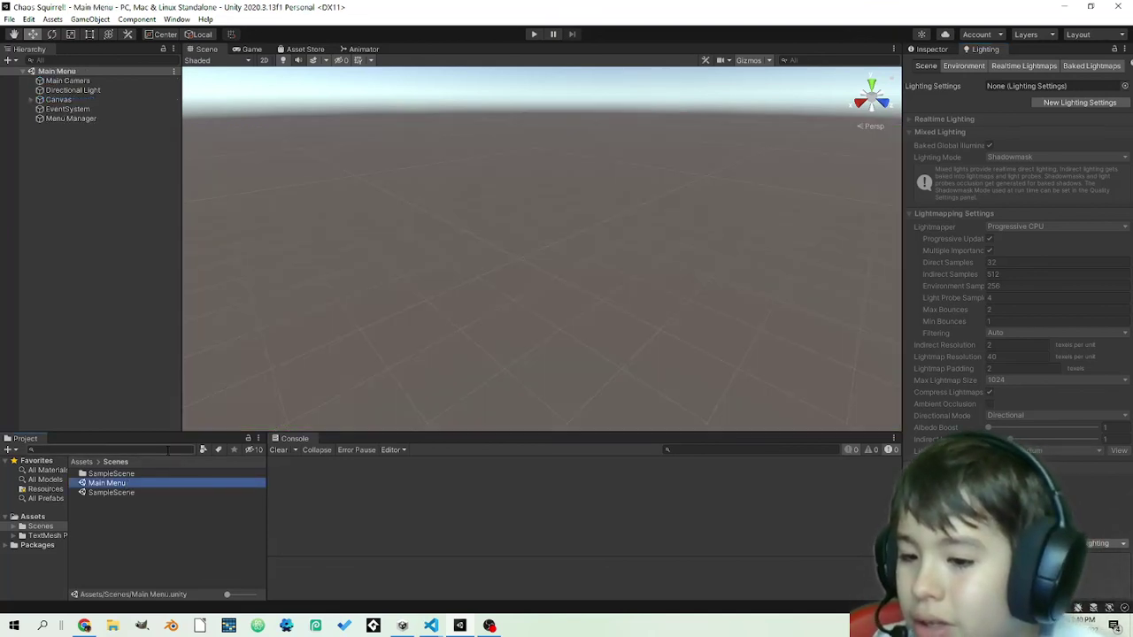
Step: Run the game from the Main Menu scene, start the level with PLAY, move the squirrel onto the road, and stop play mode
{"action": "left_click", "coordinate": [534, 33]}
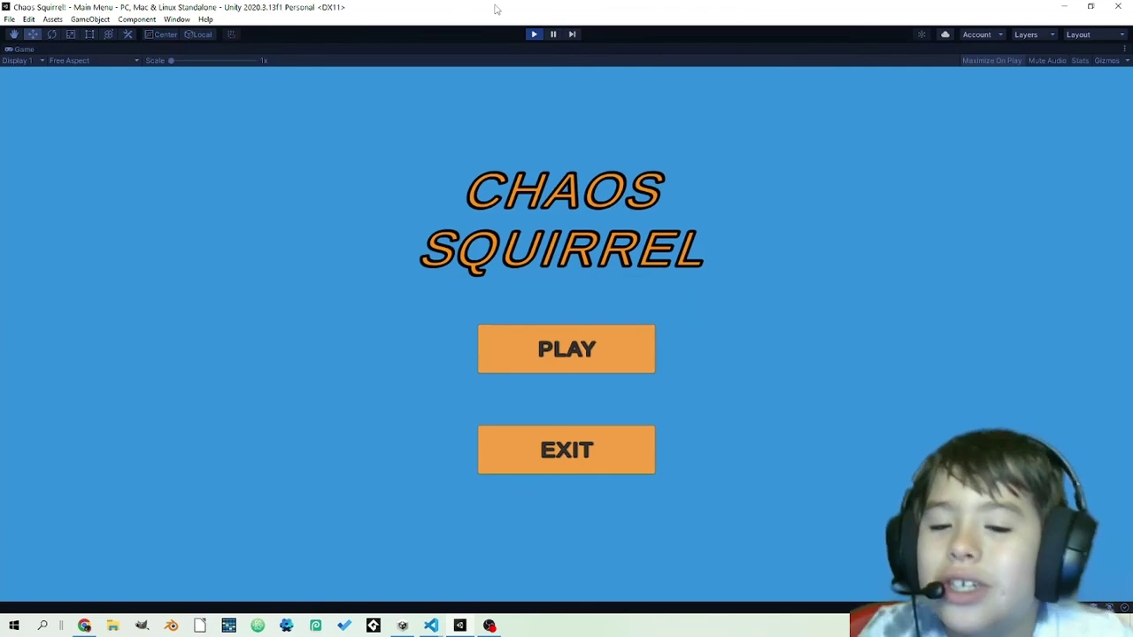
{"action": "left_click", "coordinate": [564, 367]}
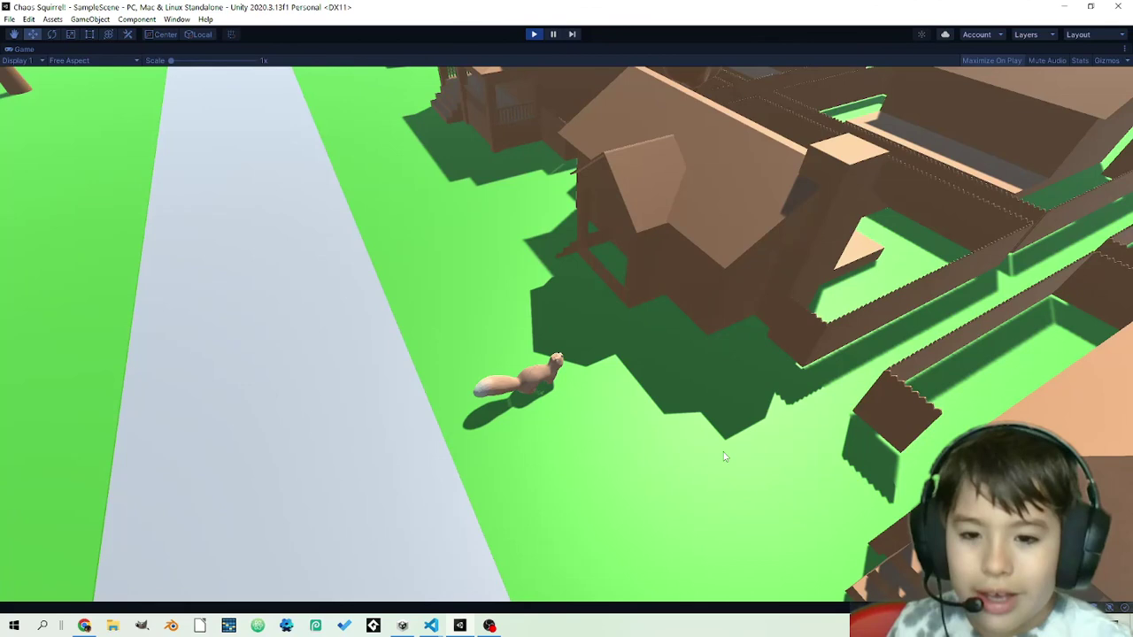
{"action": "key", "text": "a"}
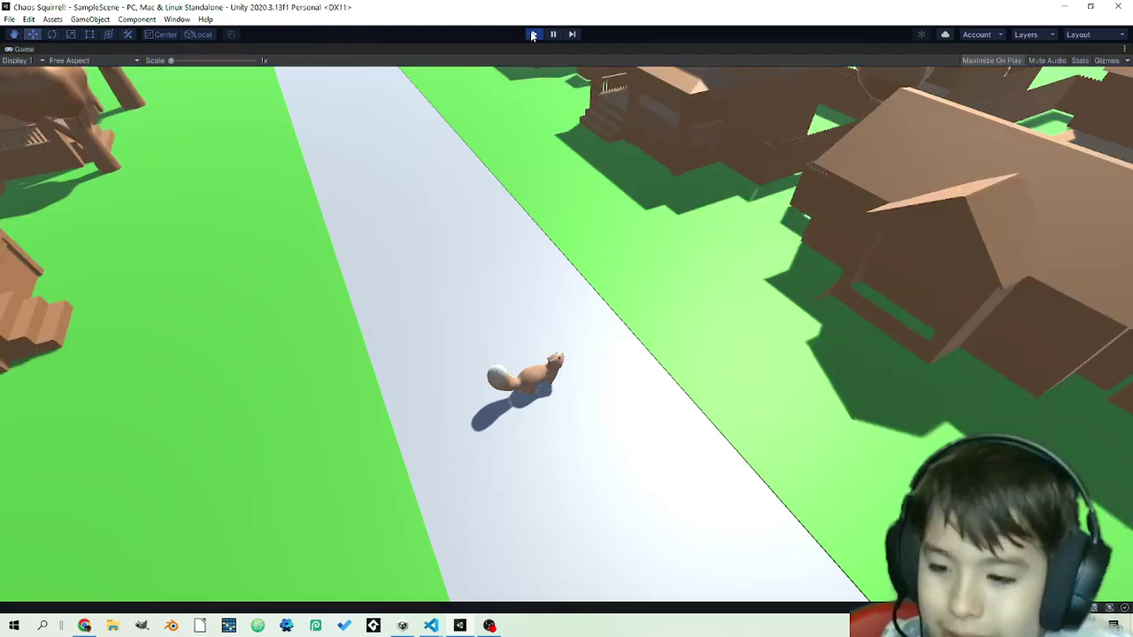
{"action": "key", "text": "ctrl+p"}
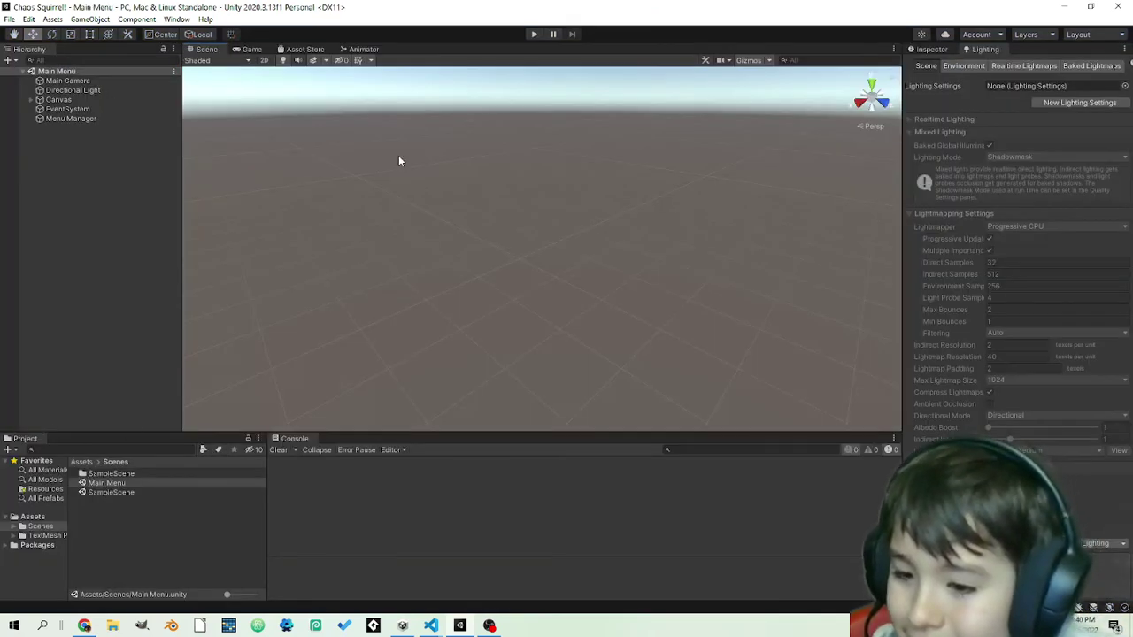
Step: Run the game again to test the EXIT button, stop play mode, and clear the Console
{"action": "left_click", "coordinate": [534, 35]}
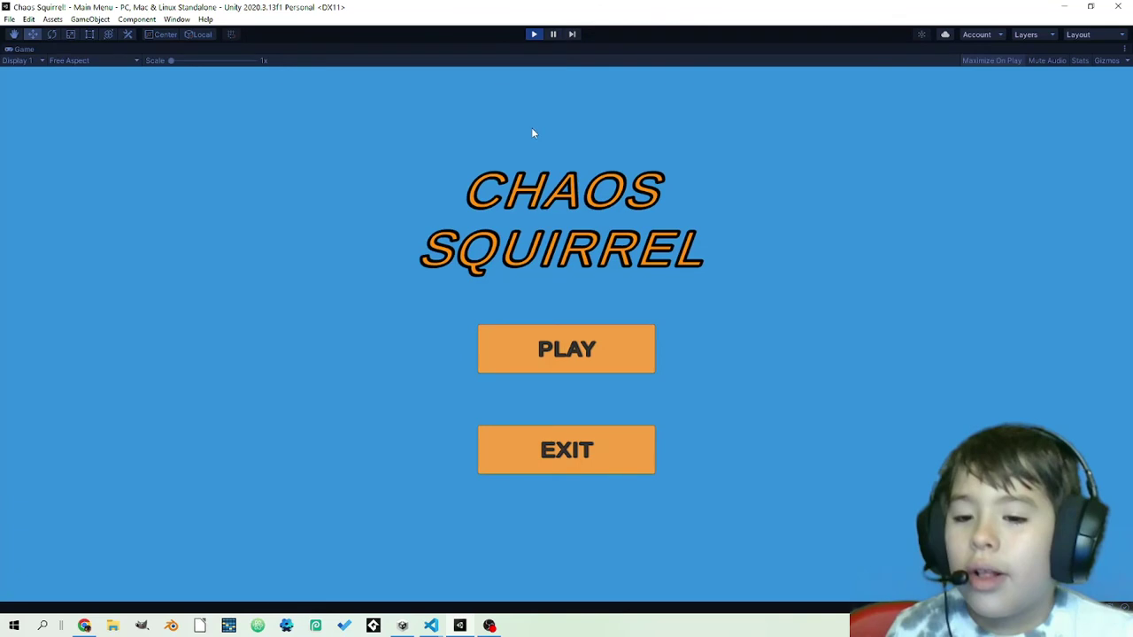
{"action": "left_click", "coordinate": [575, 449]}
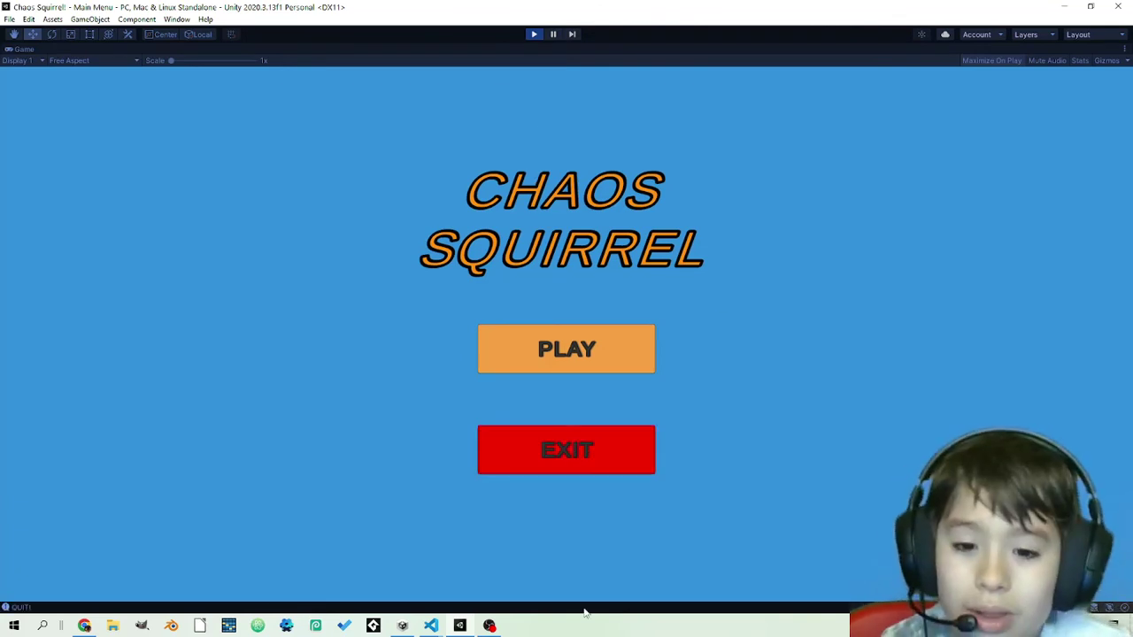
{"action": "left_click", "coordinate": [527, 36]}
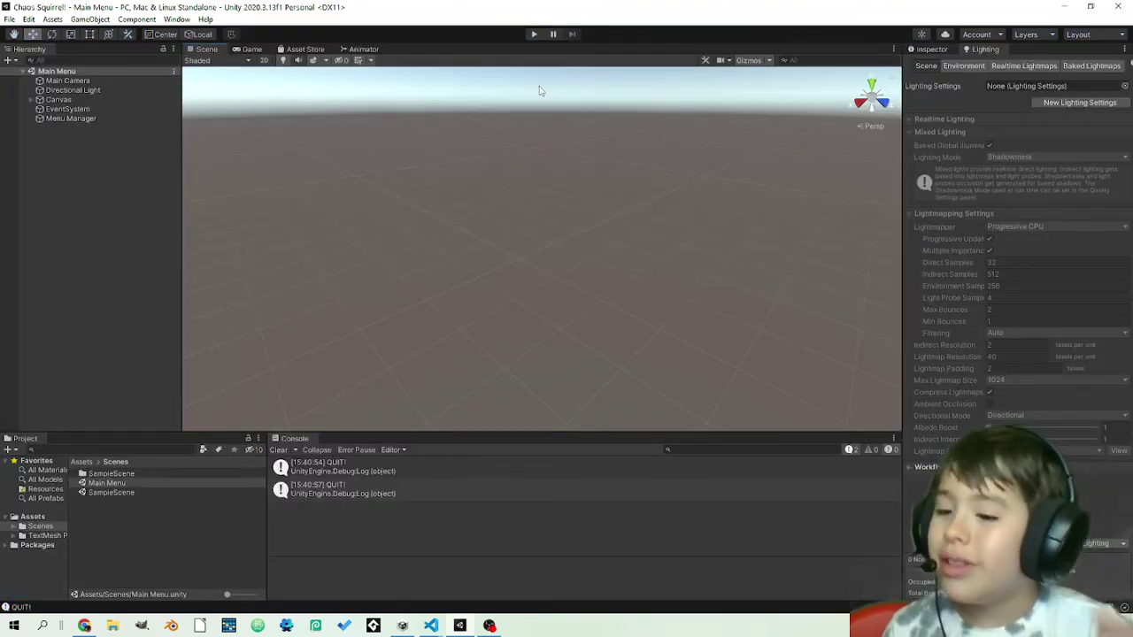
{"action": "left_click", "coordinate": [277, 451]}
{"action": "left_click", "coordinate": [181, 538]}
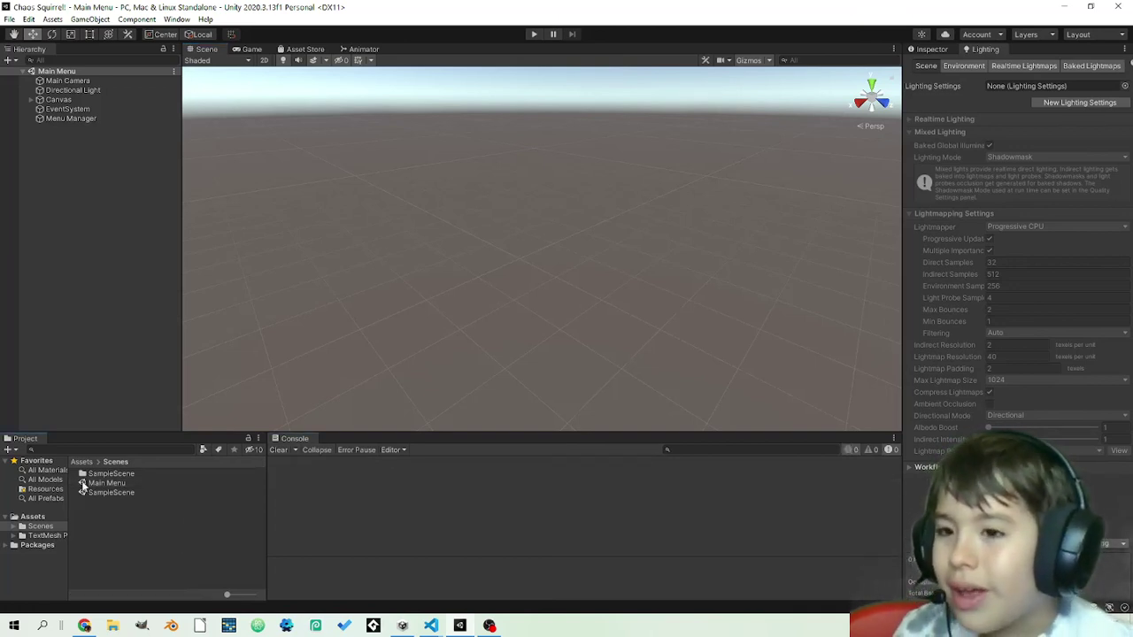
Step: Switch the Main Menu's Scene view to 2D and toggle its scene lighting
{"action": "left_click", "coordinate": [264, 60]}
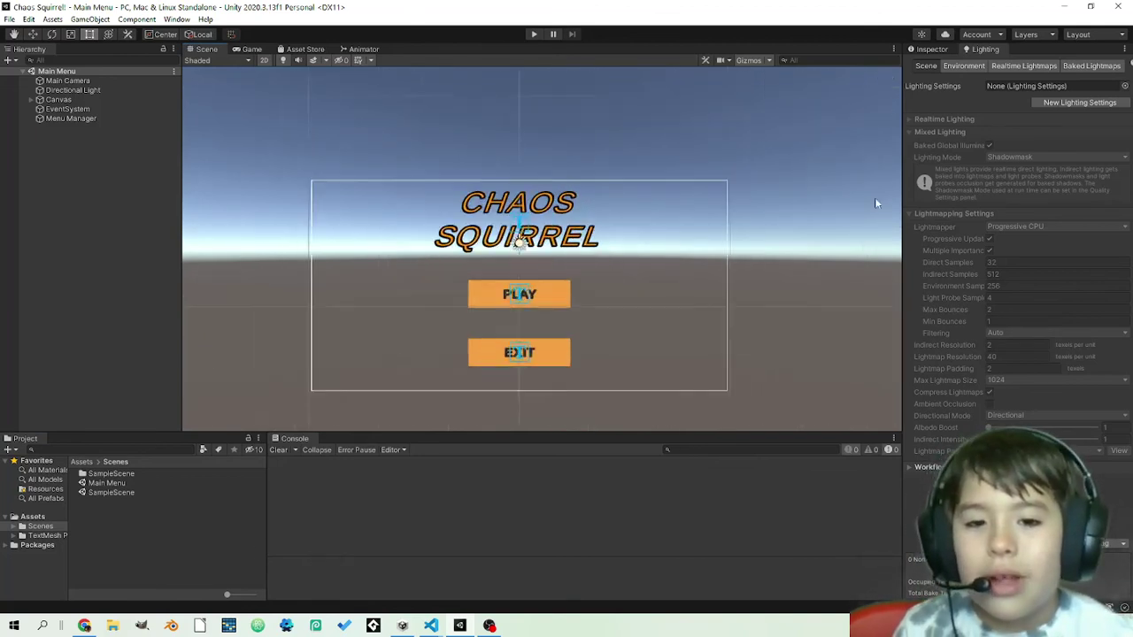
{"action": "left_click", "coordinate": [285, 61]}
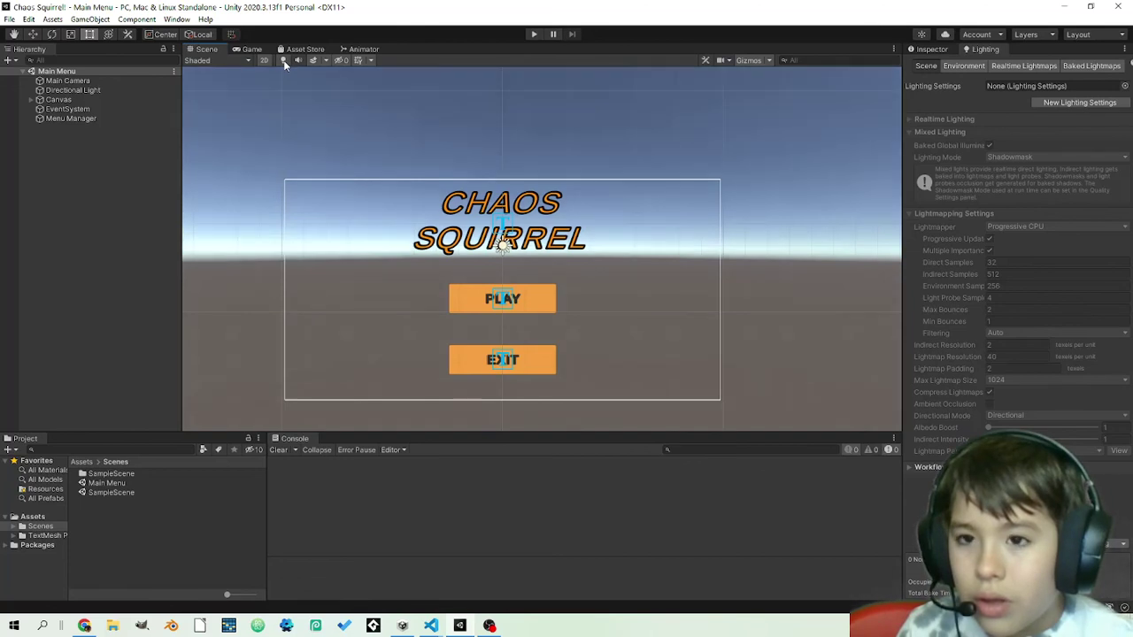